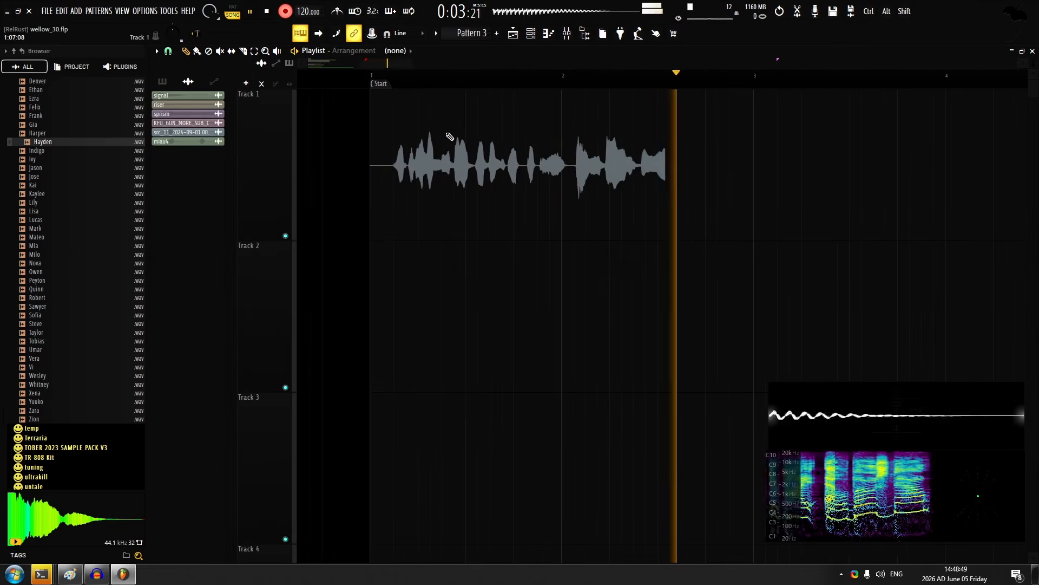
Finish the first vocal take and record two more takes of the same line on tracks 2 and 3
key("space")
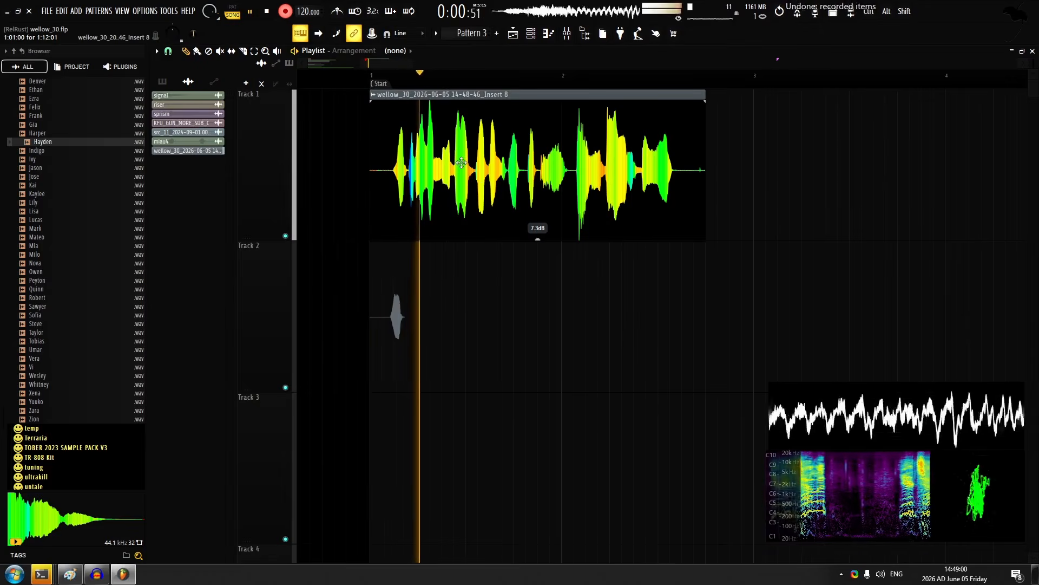
scroll(462, 162, "up", 2)
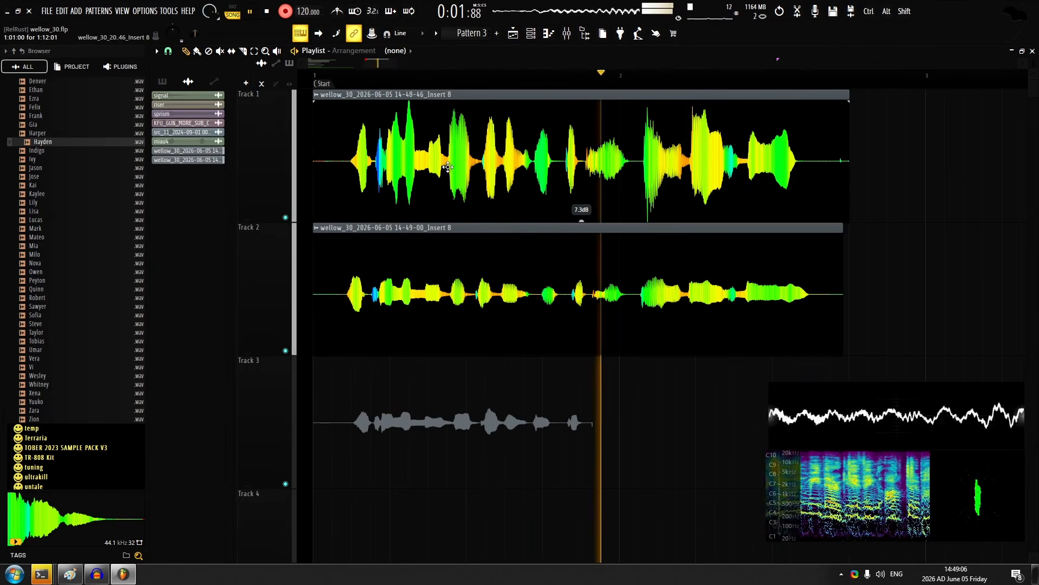
key("space")
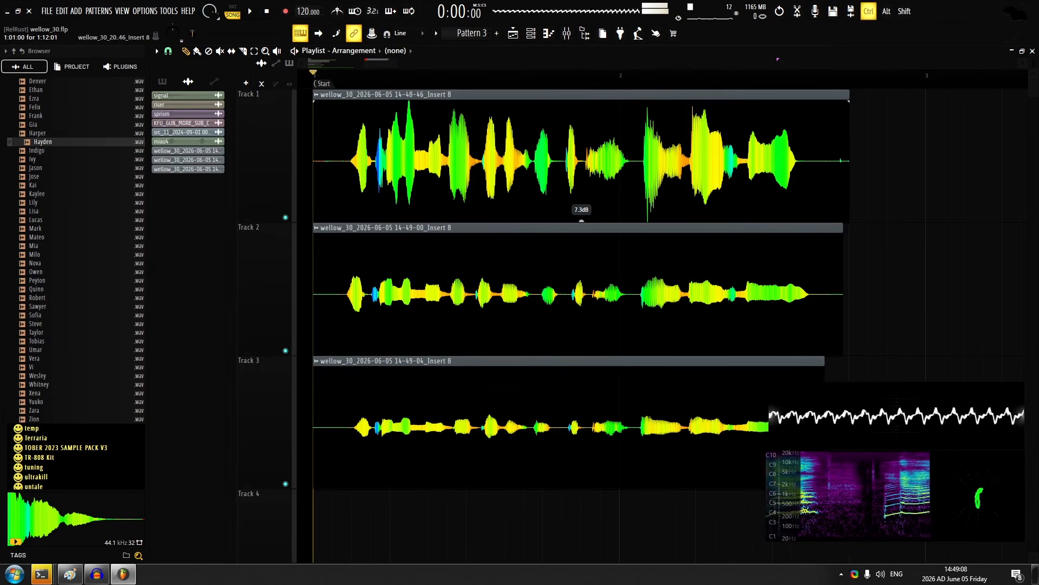
Shift the takes on tracks 2 and 3 slightly earlier so their waveforms line up with the take on track 1
double_click(498, 308)
key("Escape")
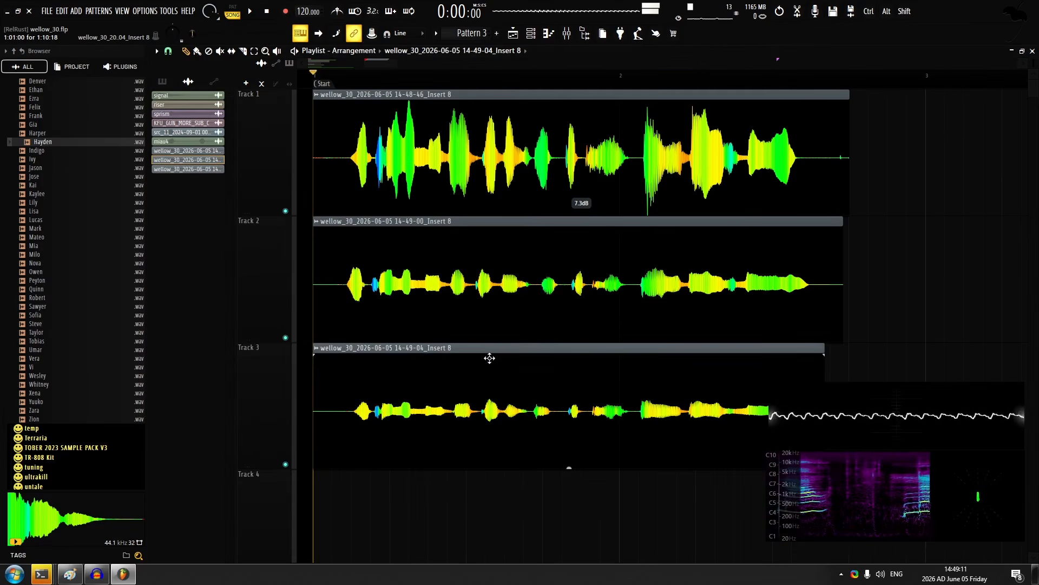
double_click(489, 358)
left_click_drag(445, 203, 445, 149)
key("Escape")
scroll(512, 304, "down", 2)
scroll(512, 305, "up", 4, "ctrl")
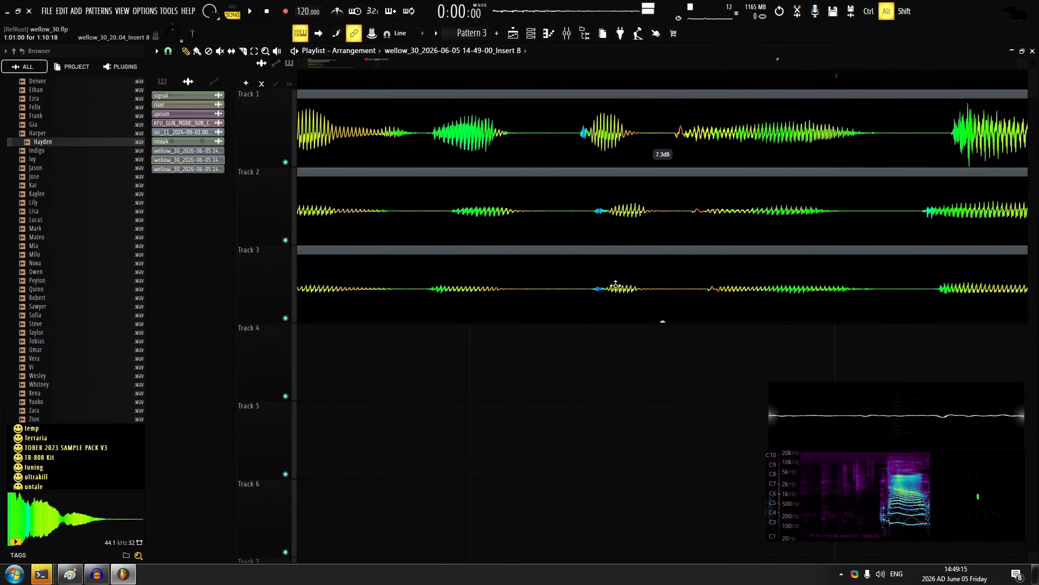
scroll(571, 303, "down", 3, "ctrl")
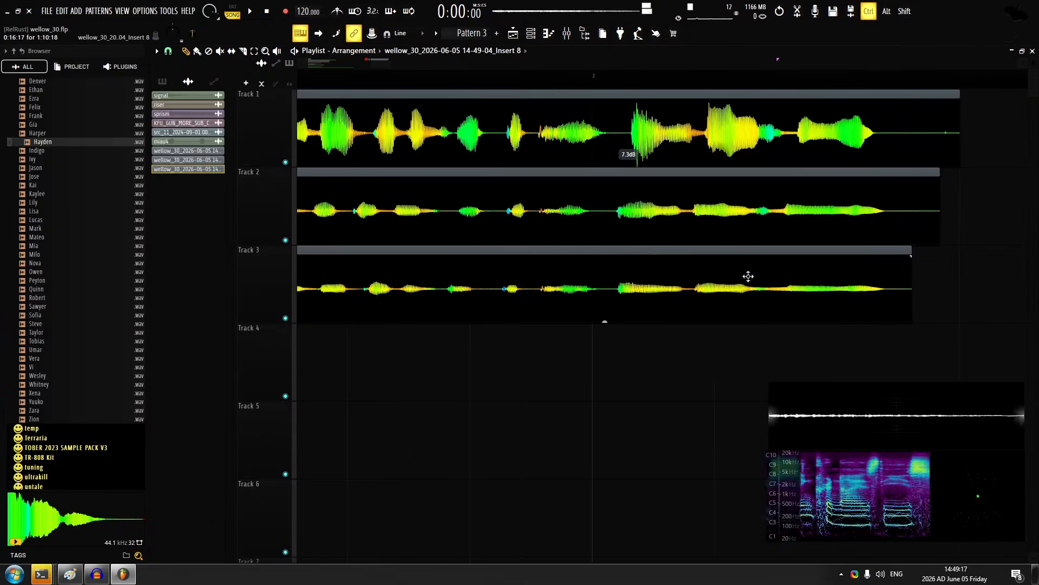
Slice the takes on tracks 2 and 3 before the final phrase and align the pieces with track 1
scroll(747, 276, "up", 3, "ctrl")
key("c")
key("p")
left_click_drag(532, 229, 641, 247)
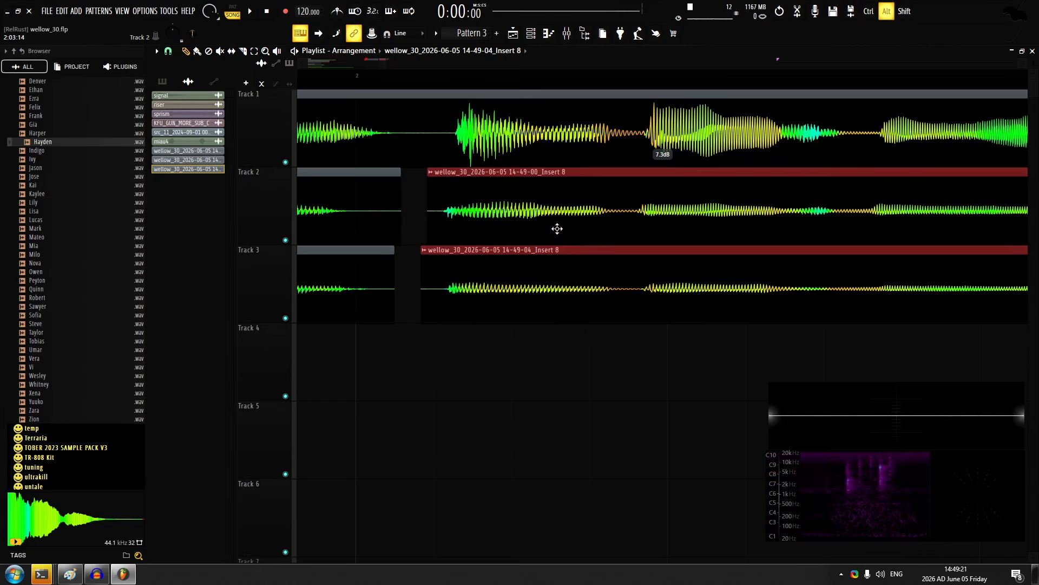
Set the clip gain to 5.6 dB for both track 2 pieces and 7.2 dB on track 3
left_click(650, 362, "ctrl")
scroll(623, 336, "down", 4, "ctrl")
scroll(727, 329, "up", 5, "ctrl")
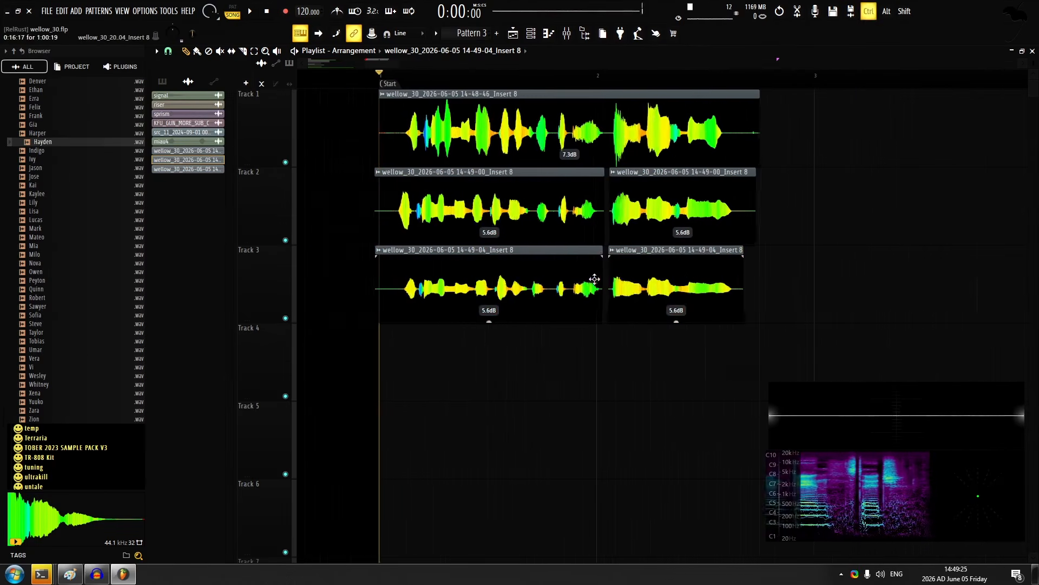
left_click(714, 354, "ctrl")
scroll(463, 297, "up", 2, "alt")
scroll(463, 296, "up", 4, "ctrl")
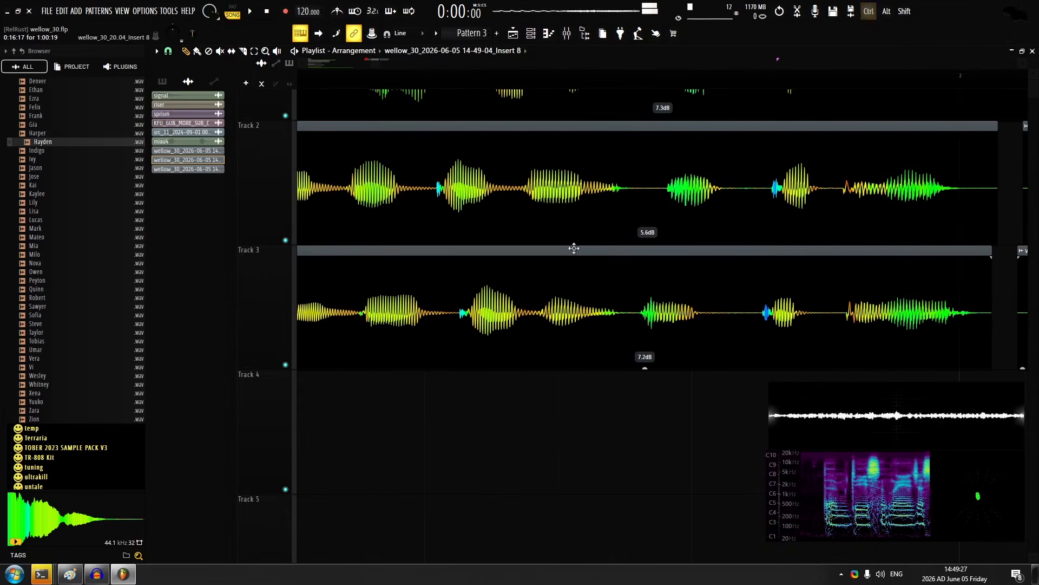
Trim the leading silence from the first pieces on tracks 2 and 3
left_click_drag(457, 223, 580, 222)
left_click(243, 51)
mouse_move(448, 268)
left_mouse_down()
mouse_move(376, 220)
mouse_move(451, 244)
left_mouse_up()
scroll(451, 243, "down", 1, "ctrl")
left_click_drag(377, 263, 419, 264)
left_click_drag(415, 336, 432, 340)
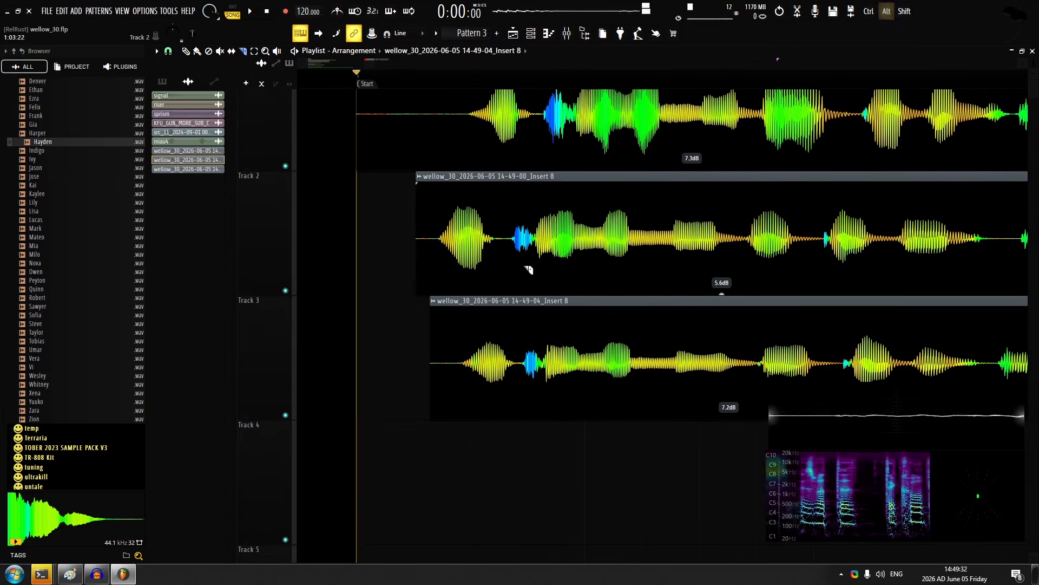
Slice the opening phrase on tracks 2 and 3 before and after the held syllable
left_click_drag(526, 269, 401, 244)
scroll(417, 206, "up", 2, "ctrl")
scroll(417, 206, "down", 1, "alt")
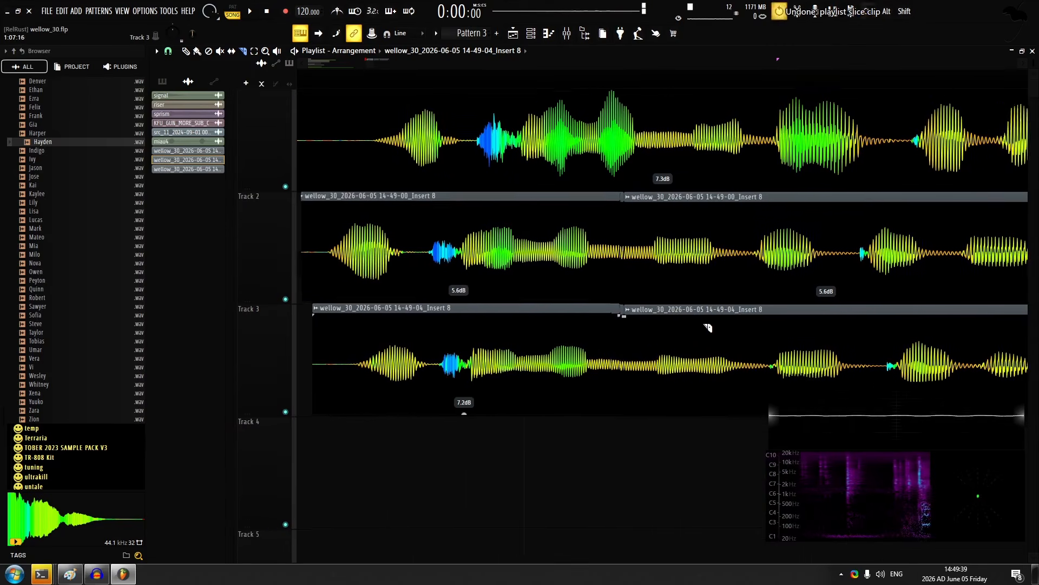
left_click_drag(705, 325, 673, 316)
key("ctrl+z")
left_click(703, 254)
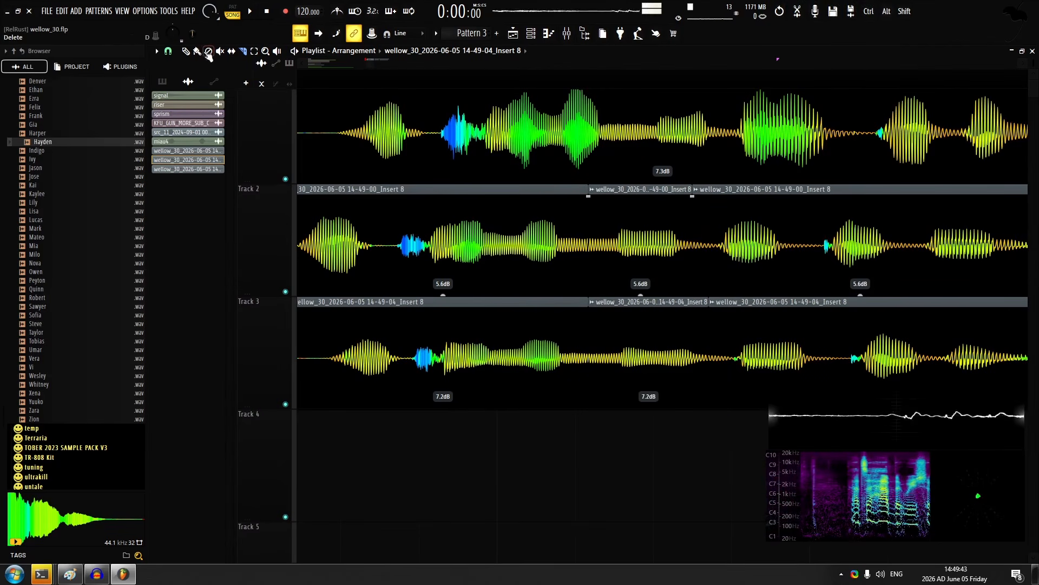
Crossfade the realigned opening pieces on tracks 2 and 3 and play back the result
key("space")
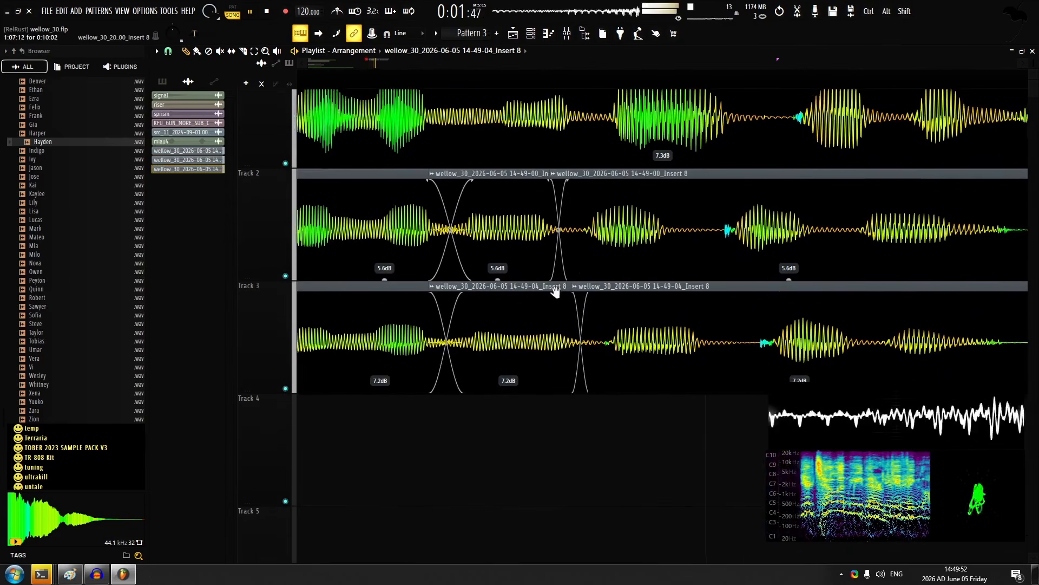
scroll(629, 263, "up", 1)
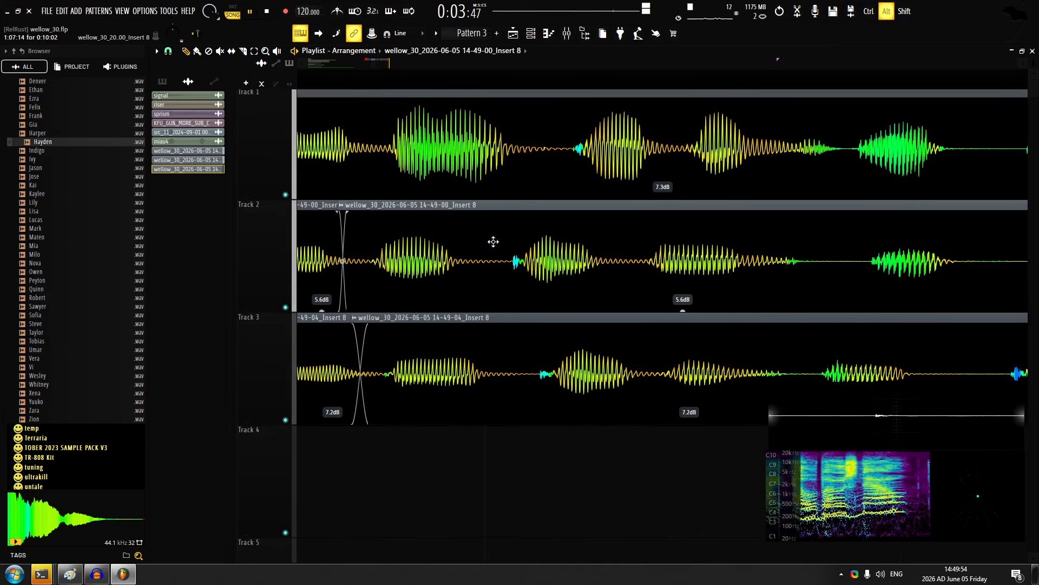
key("space")
Slice tracks 2 and 3 before the next syllable and move the remaining audio later to match track 1
key("ctrl+z")
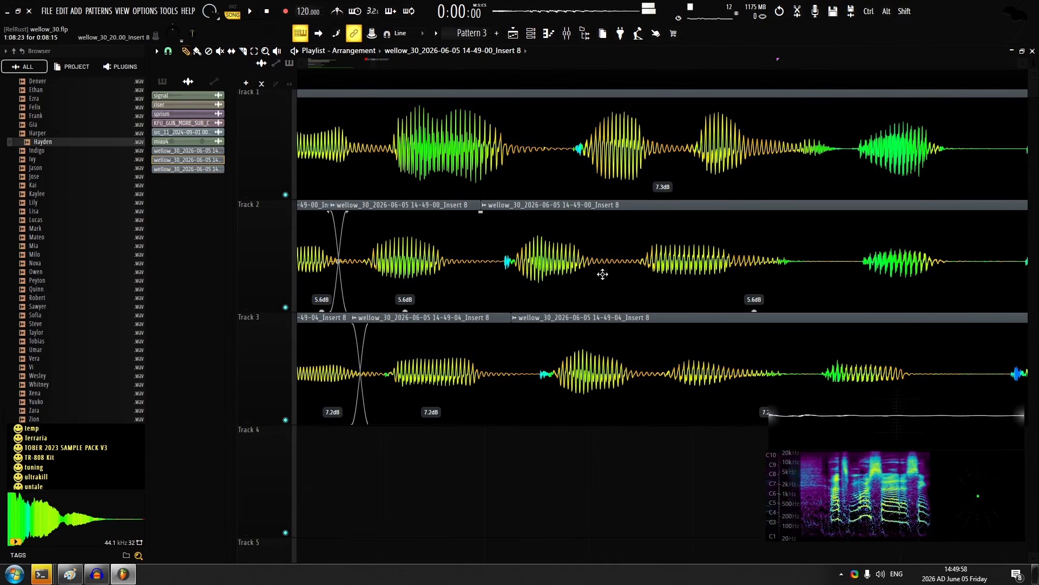
mouse_move(602, 274)
left_mouse_down()
mouse_move(656, 257)
mouse_move(643, 259)
left_mouse_up()
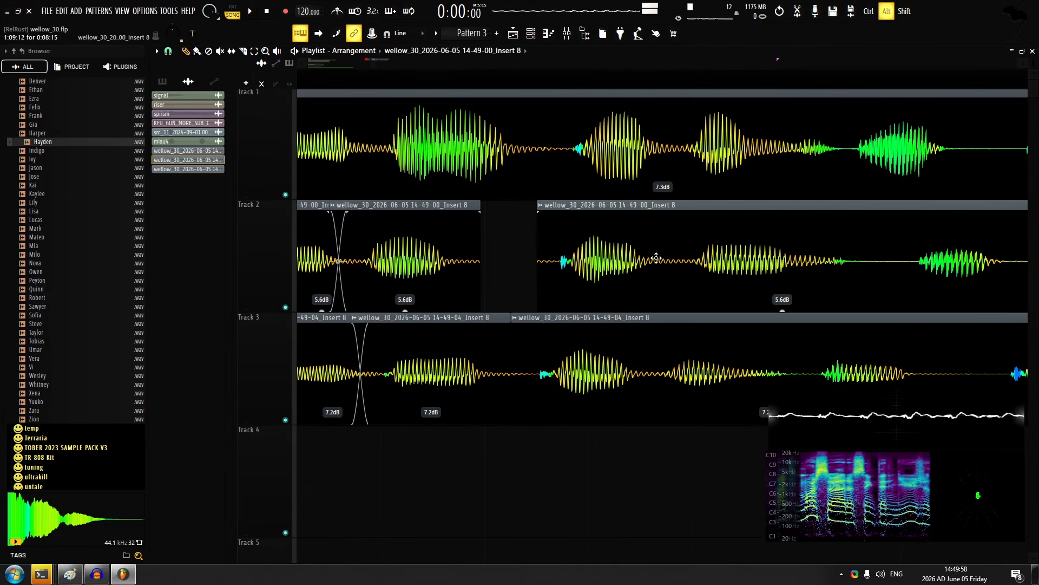
left_click_drag(644, 363, 657, 363)
left_click_drag(647, 271, 656, 270)
left_click_drag(657, 271, 661, 270)
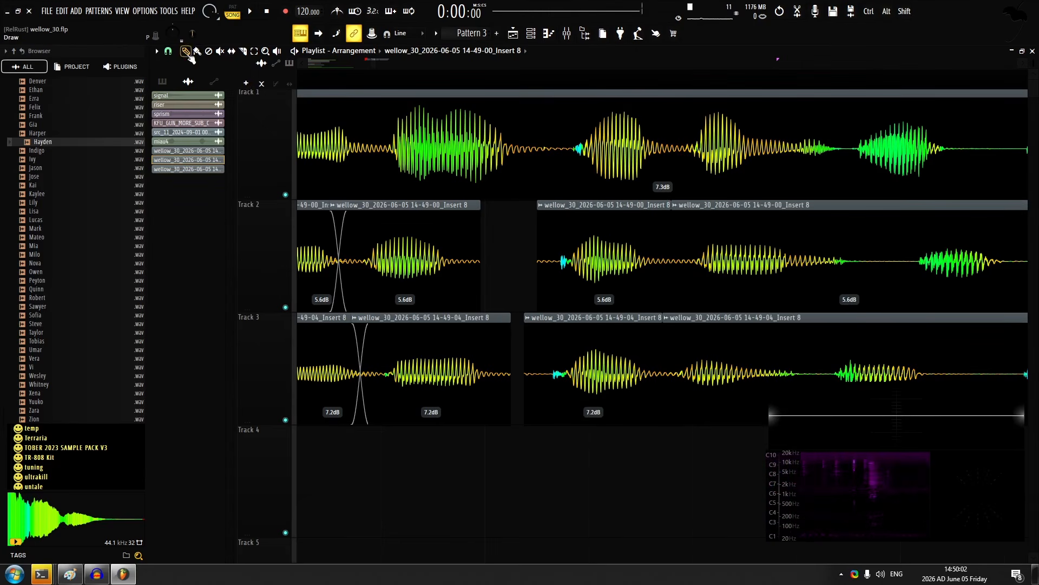
Line up the syllable pieces after the gap on tracks 2 and 3 with track 1 and crossfade their joins
left_click_drag(752, 267, 562, 277)
left_click_drag(633, 334, 626, 331)
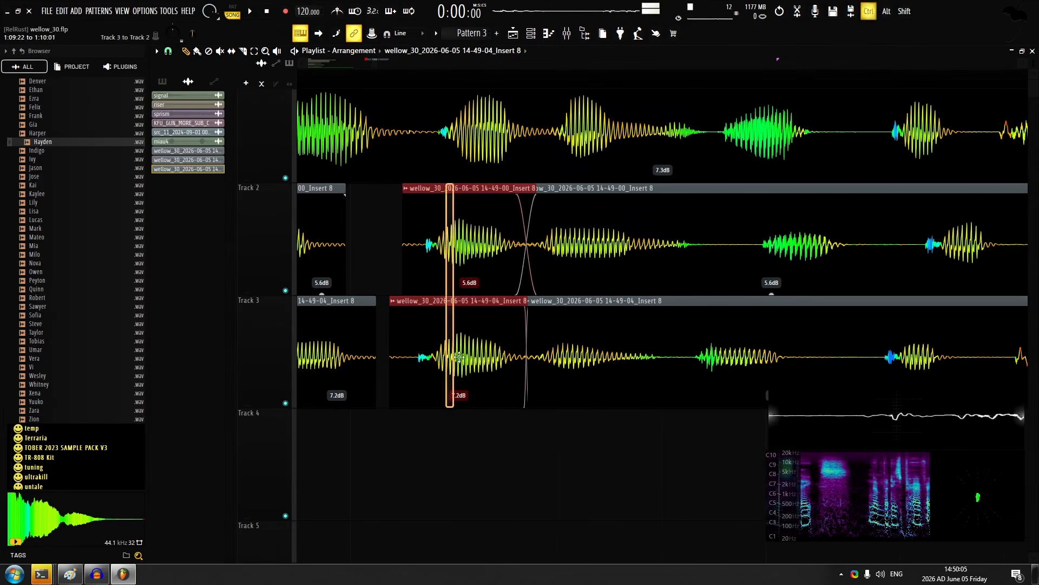
left_click_drag(459, 356, 467, 357)
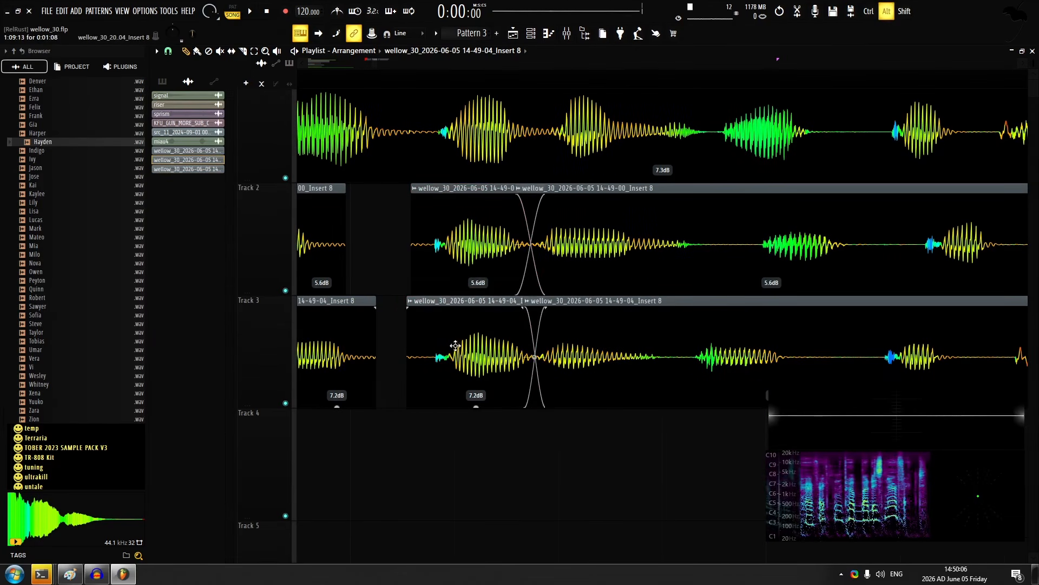
Play back the edited takes and crossfade the second and third pieces on track 2
key("space")
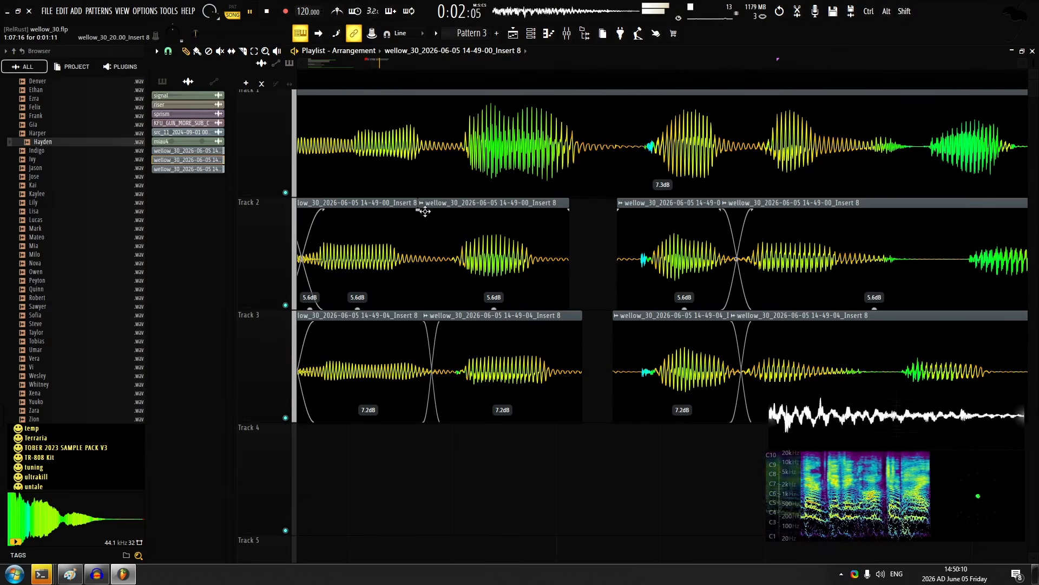
scroll(538, 259, "left", 1)
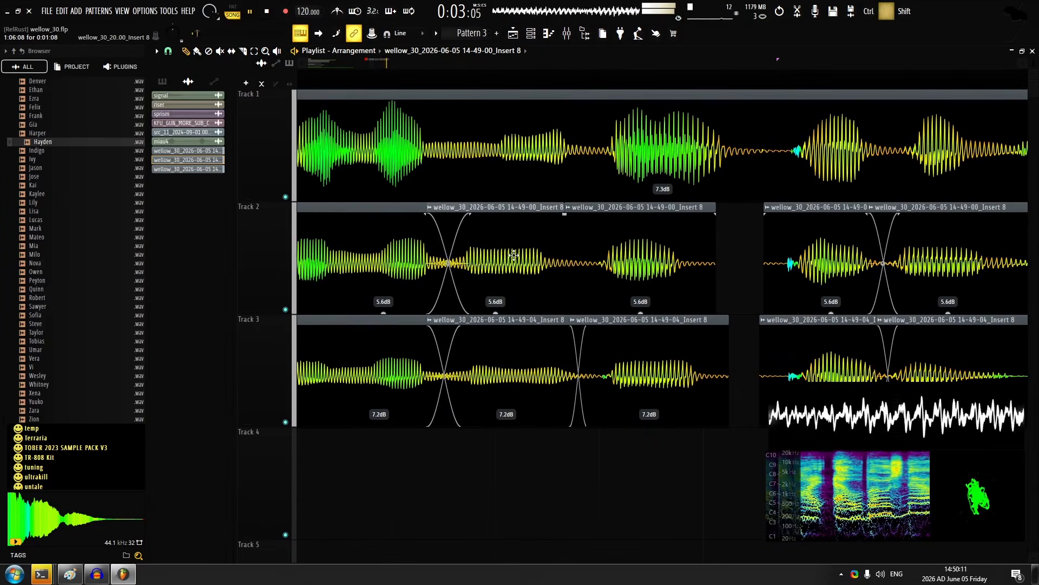
left_click_drag(564, 215, 577, 215)
key("space")
Slice the track 2 take before its next quiet syllable and move the following piece earlier to match track 1
scroll(564, 253, "right", 4)
scroll(470, 235, "down", 1)
scroll(470, 235, "down", 2)
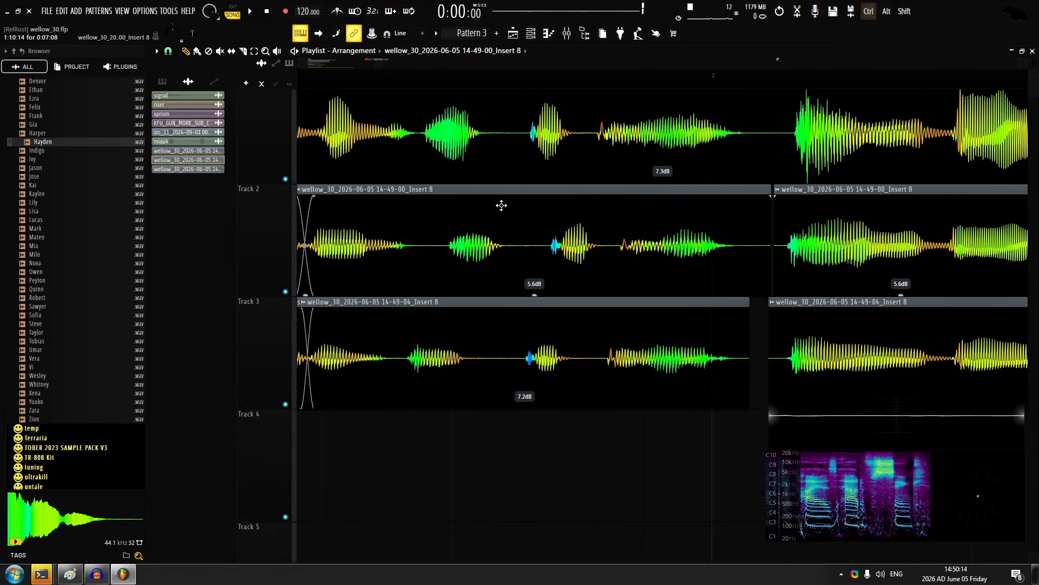
right_click(520, 190, "alt")
scroll(487, 235, "up", 2)
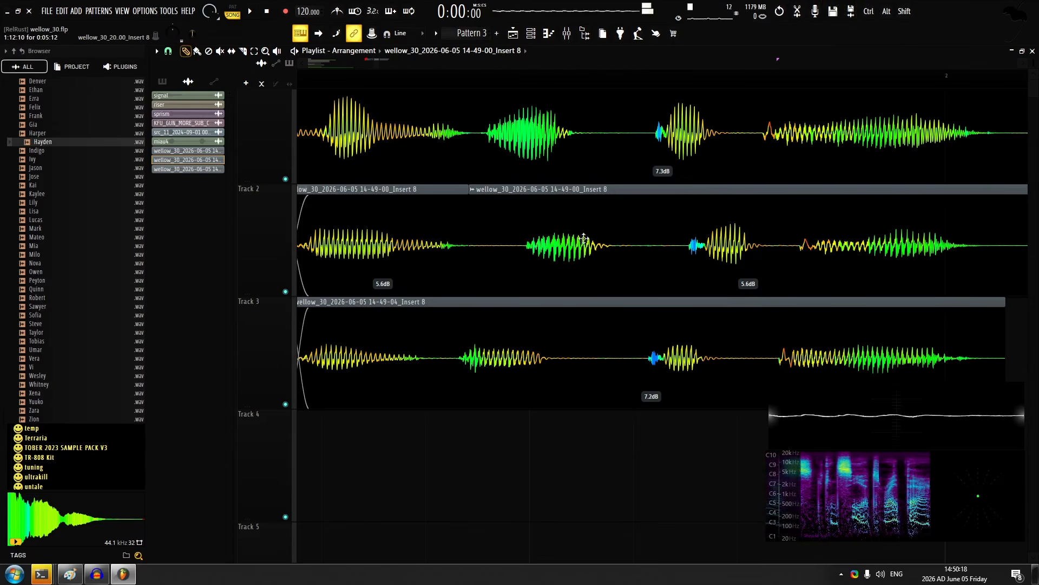
left_click_drag(584, 238, 520, 238)
Play back the three layered takes to check their timing up to the final phrase
key("space")
scroll(596, 285, "down", 3)
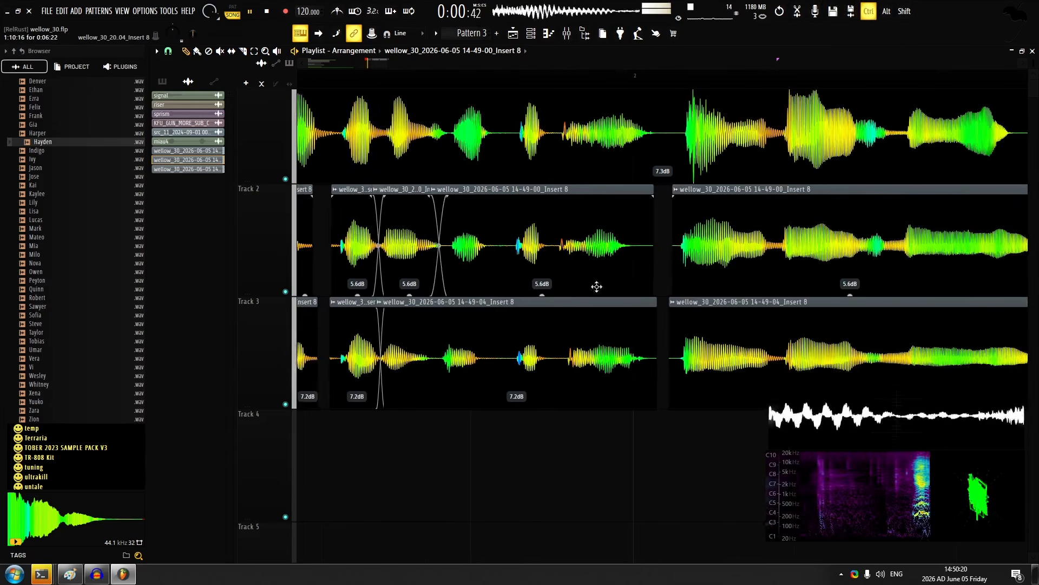
scroll(564, 260, "up", 3)
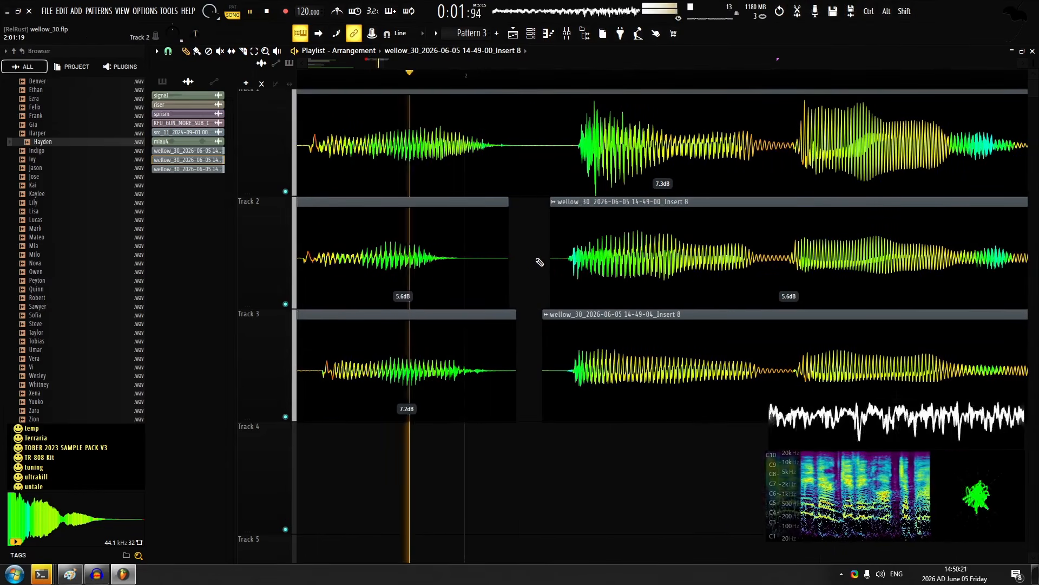
scroll(540, 262, "down", 4)
key("space")
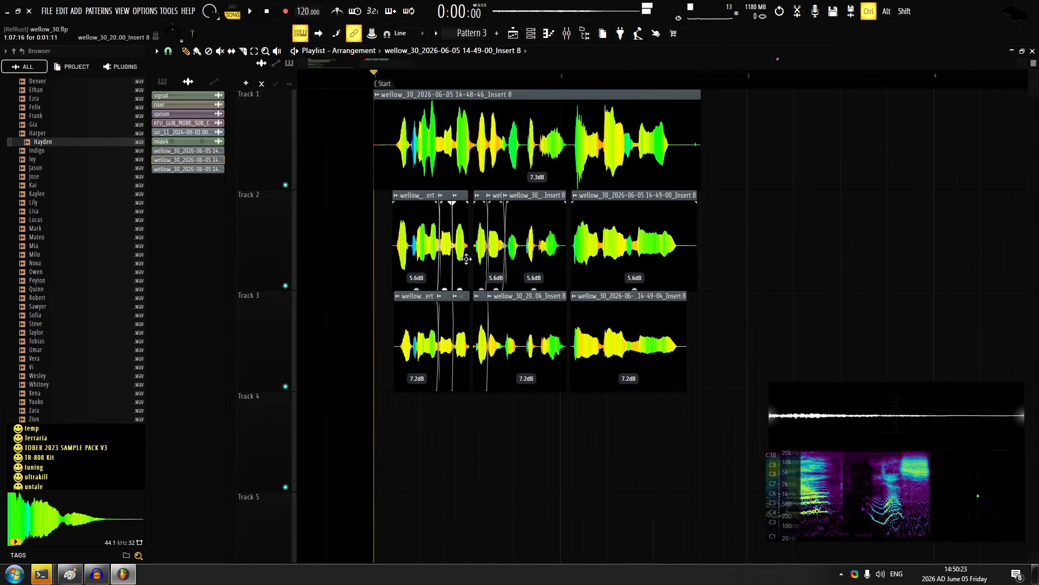
Set the gain of the middle piece to 6.6 dB on track 2 and 9.4 dB on track 3, and track 3's first piece to 8.3 dB
scroll(466, 259, "up", 1)
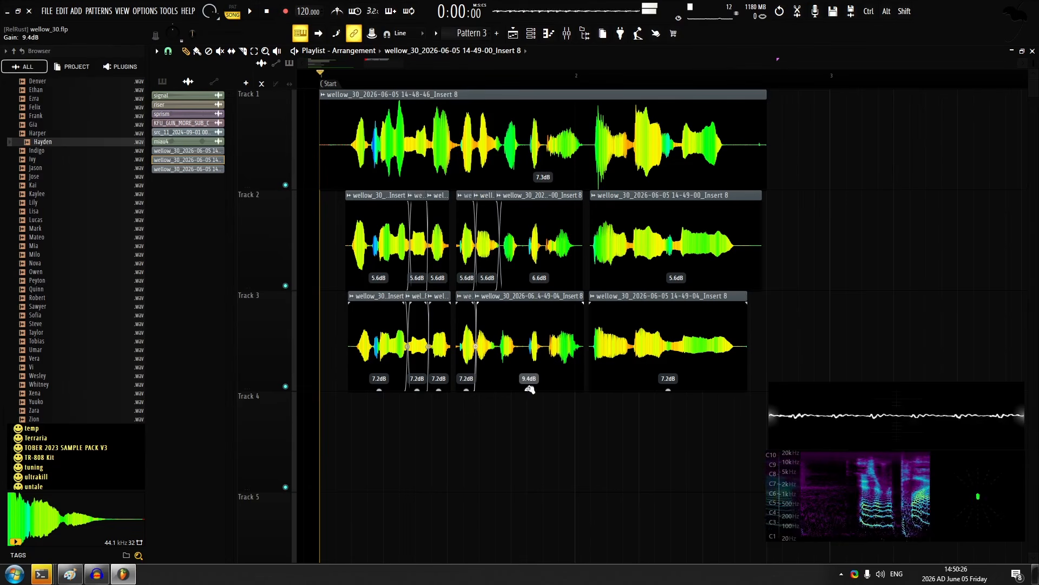
scroll(385, 295, "up", 2)
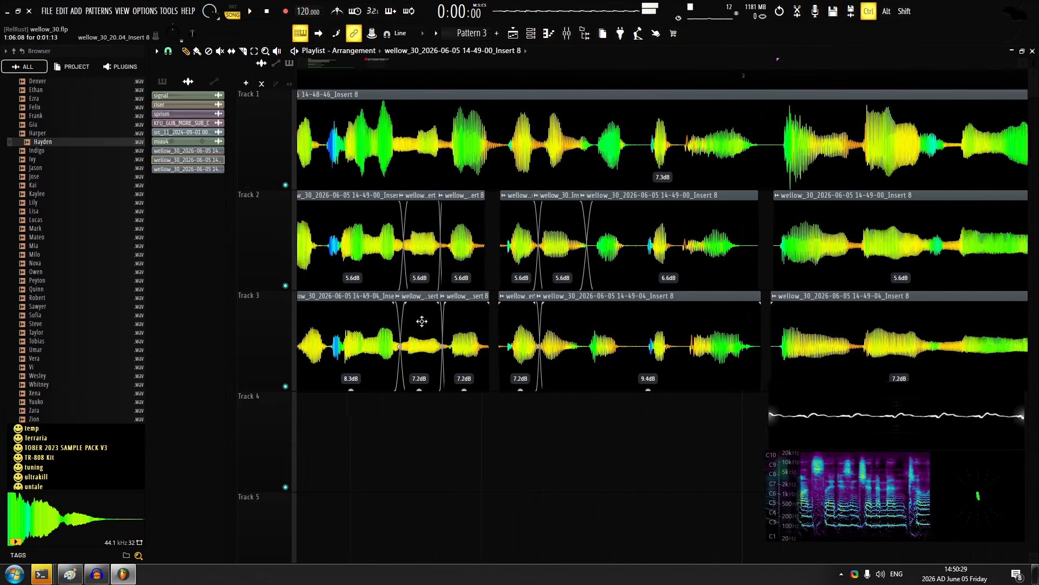
scroll(430, 301, "down", 5)
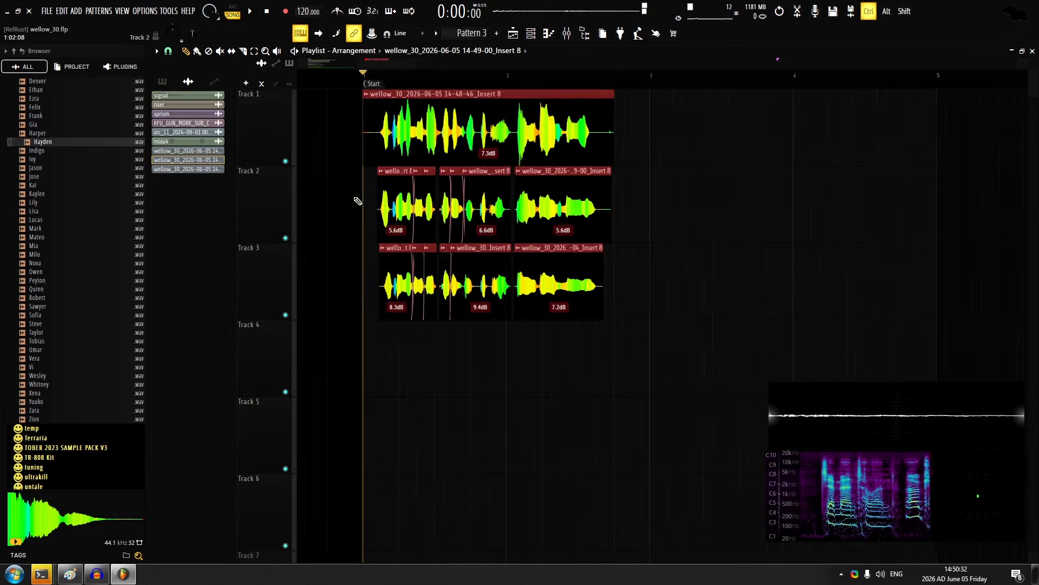
Trim the leading silence from the takes on tracks 1, 2 and 3 just before the first syllable
scroll(417, 209, "up", 6)
right_click(414, 195, "alt")
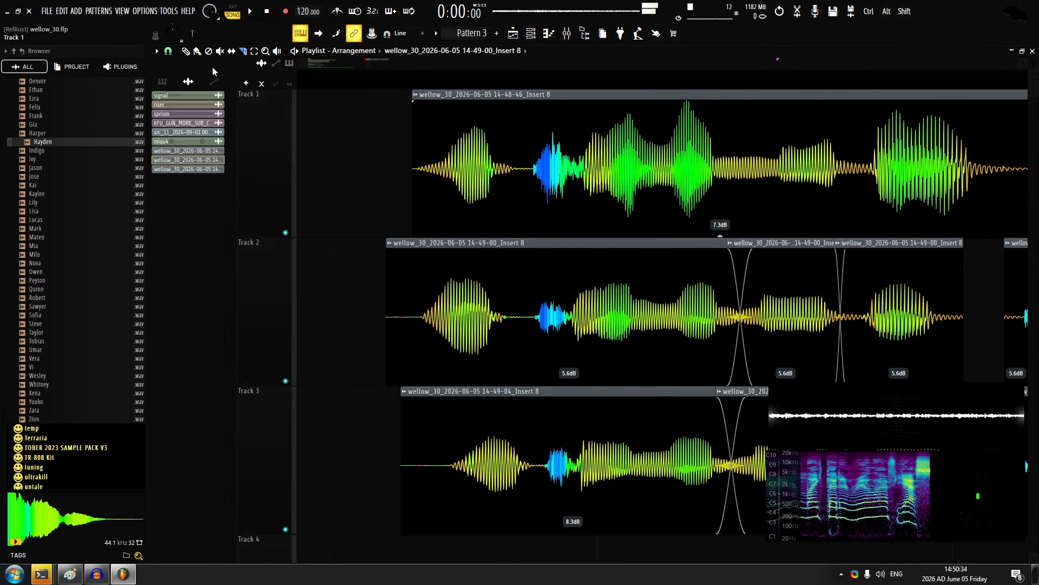
right_click(417, 314, "alt")
left_click_drag(401, 427, 438, 426)
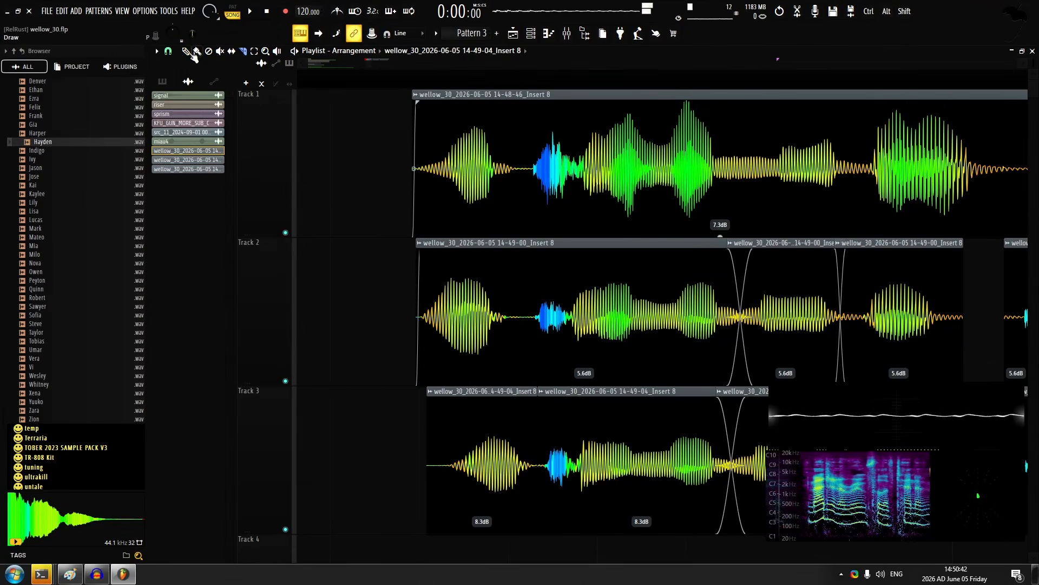
Move track 3's separated first syllable earlier to match track 1, and shift all takes to the start of bar 1
mouse_move(528, 414)
left_mouse_down()
mouse_move(513, 414)
mouse_move(544, 401)
left_mouse_up()
scroll(459, 278, "down", 1)
scroll(459, 278, "down", 1)
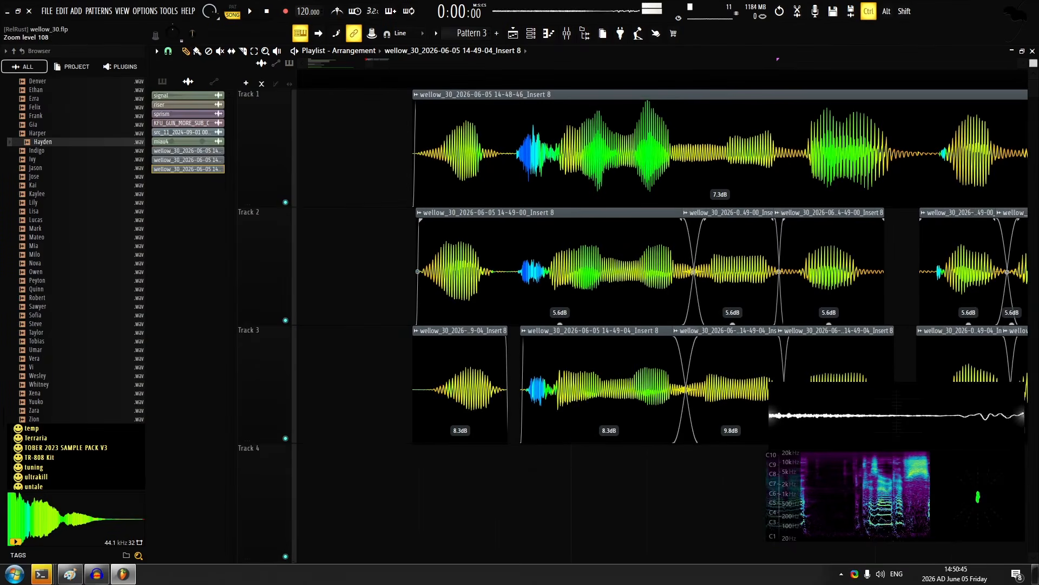
left_click_drag(468, 356, 465, 356)
scroll(388, 382, "down", 4)
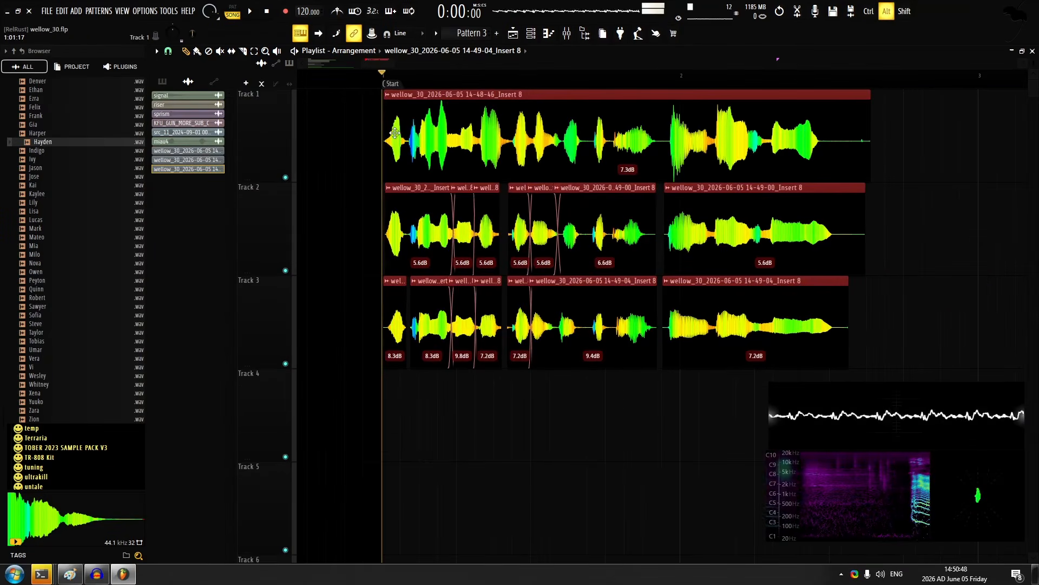
key("ctrl+d")
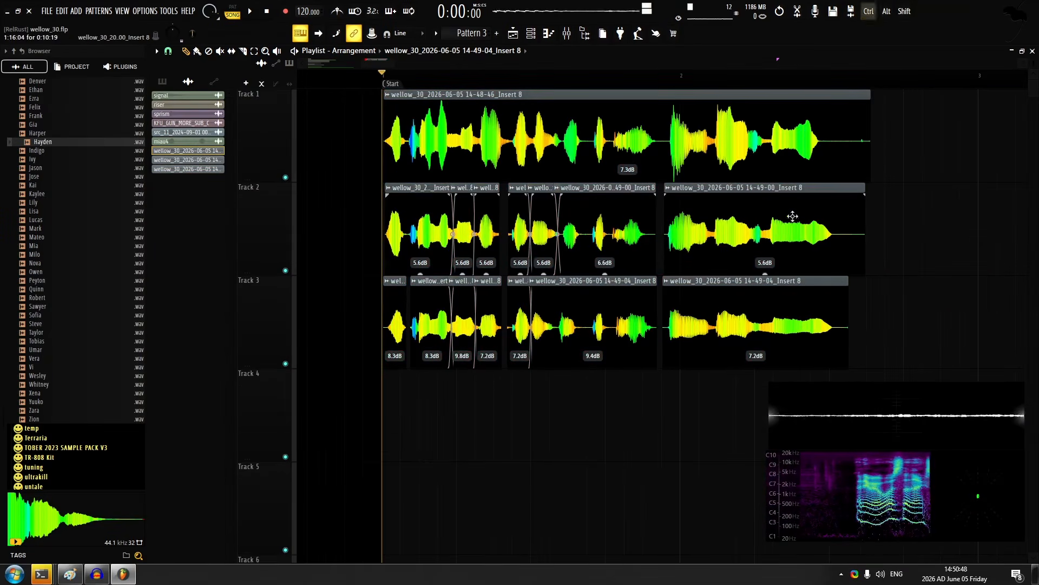
Trim the trailing silence from the final clips on tracks 1, 2 and 3 where each voice ends
scroll(639, 173, "down", 1)
scroll(639, 173, "up", 5)
left_click_drag(605, 227, 606, 292)
key("ctrl+z")
scroll(623, 287, "up", 3)
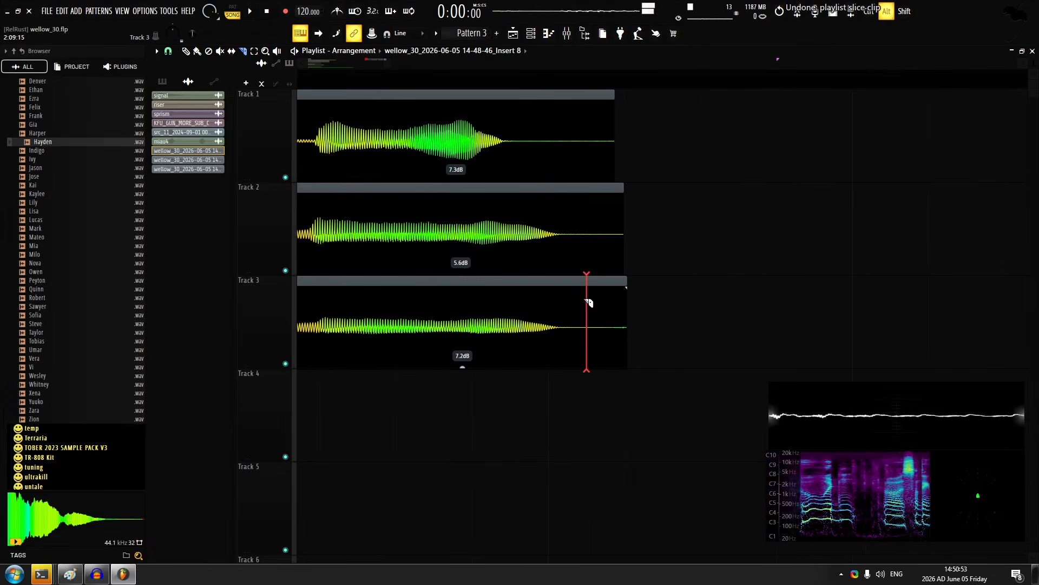
right_click(574, 303)
right_click(571, 233)
right_click(519, 142)
key("p")
Add short fade-outs to the ends of the final clips on tracks 1, 2 and 3
left_click_drag(519, 135, 464, 313)
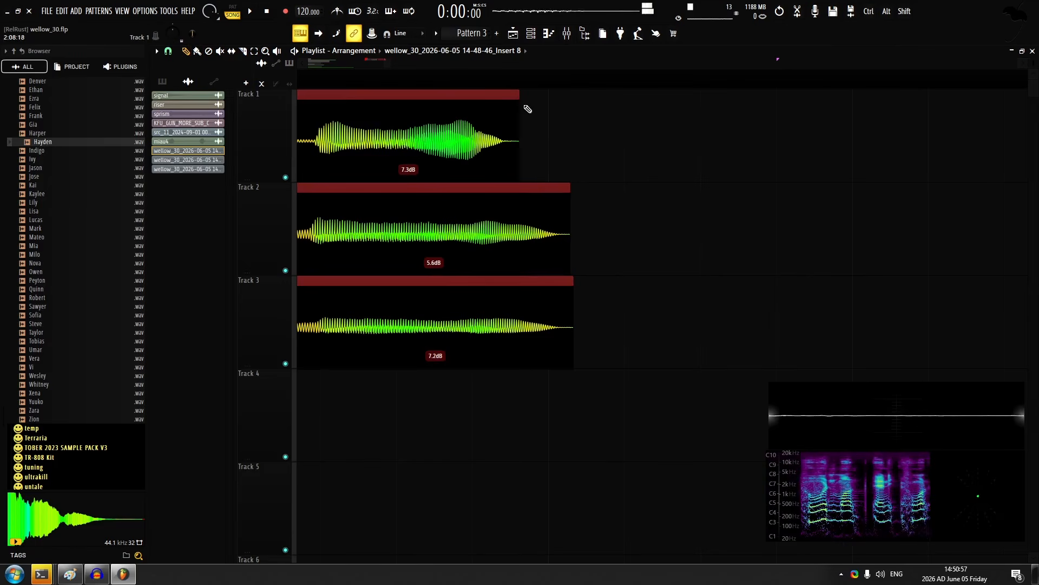
key("ctrl+d")
scroll(513, 103, "down", 5)
Record the next vocal line on track 4 from the end of the existing takes, discarding the first attempt
left_click(505, 76)
key("r")
key("space")
scroll(454, 141, "down", 1)
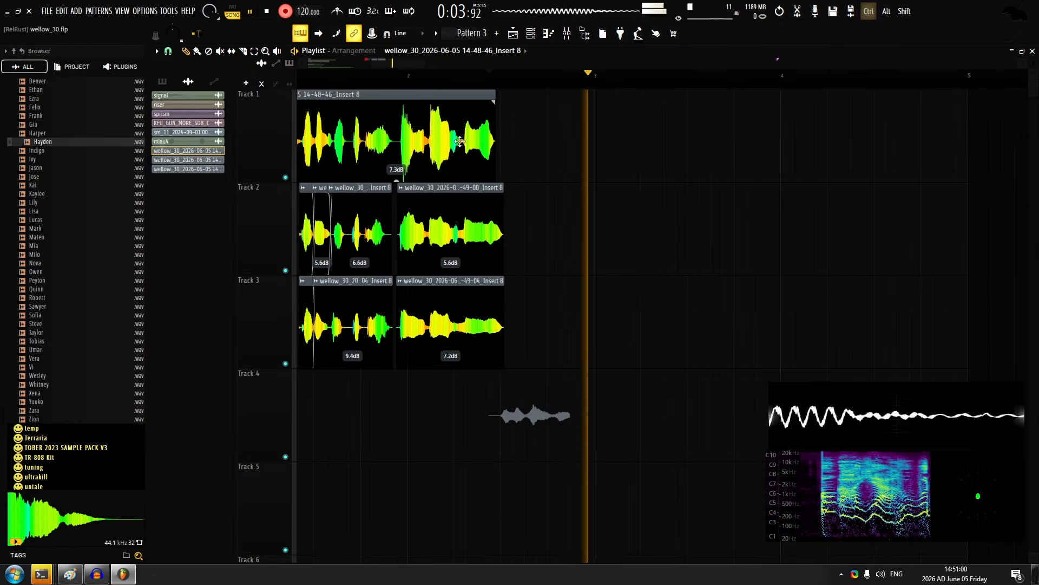
key("space")
key("ctrl+z")
key("space")
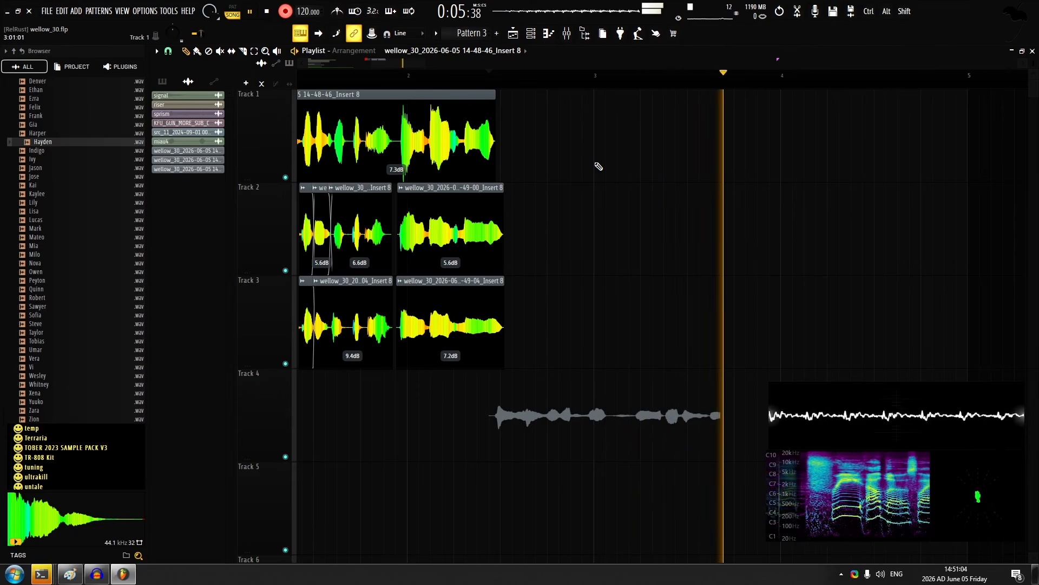
key("space")
scroll(580, 399, "down", 3)
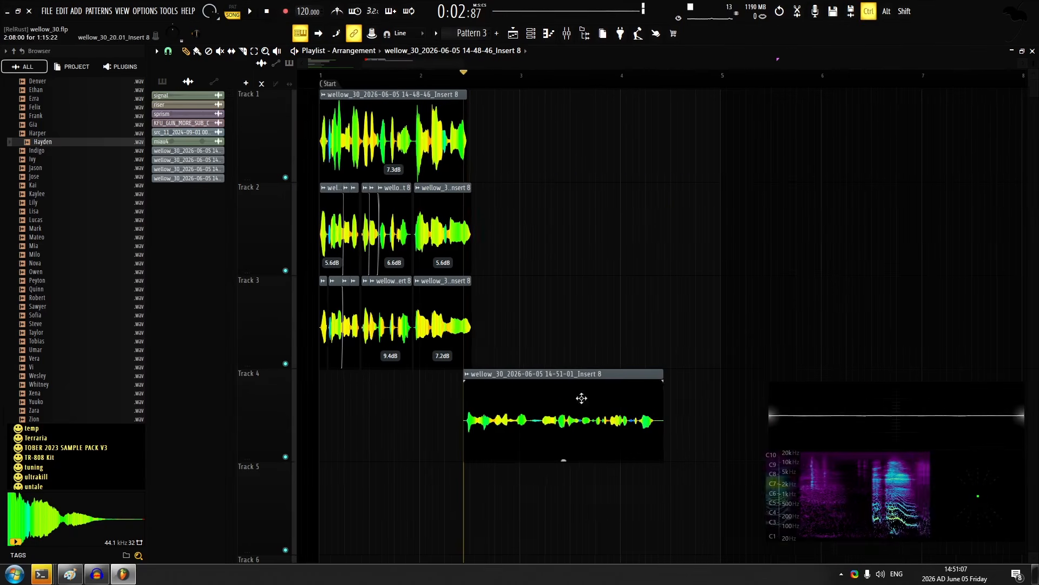
Play back the new track 4 take, give it a fade-in and set its gain to 11.6 dB
key("space")
scroll(519, 357, "up", 4)
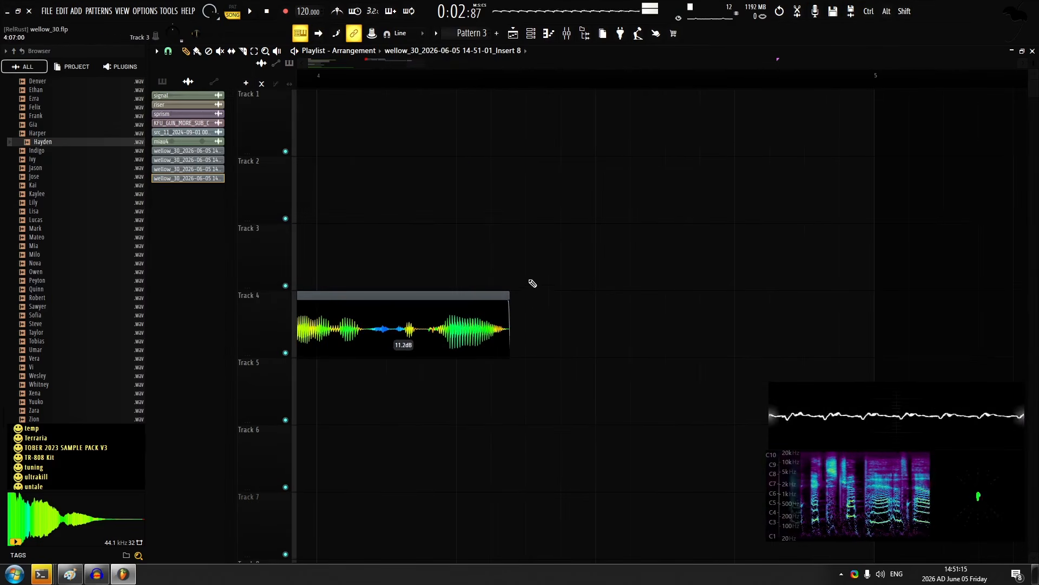
scroll(533, 283, "down", 6)
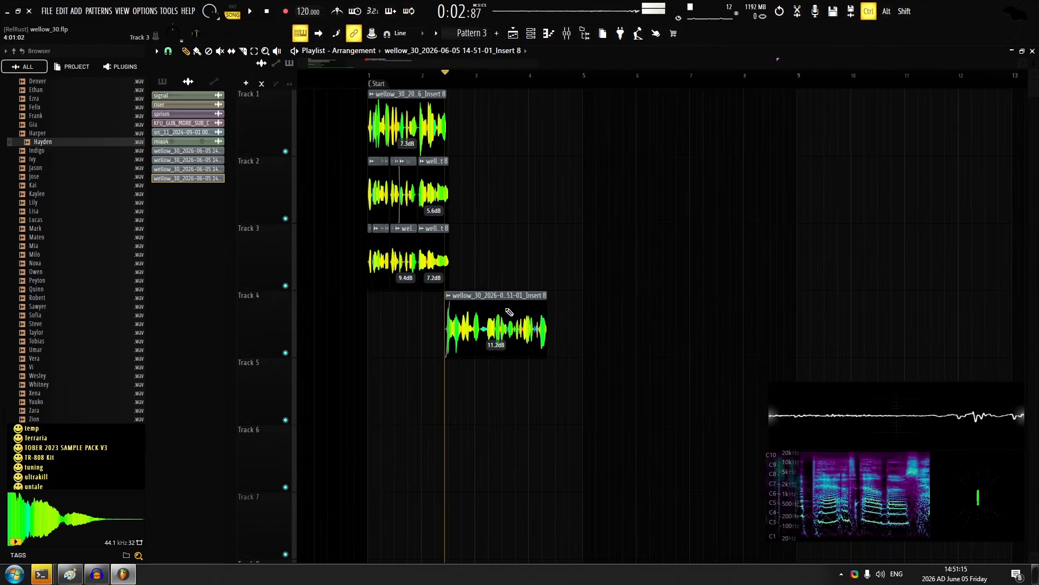
left_click_drag(495, 348, 494, 342)
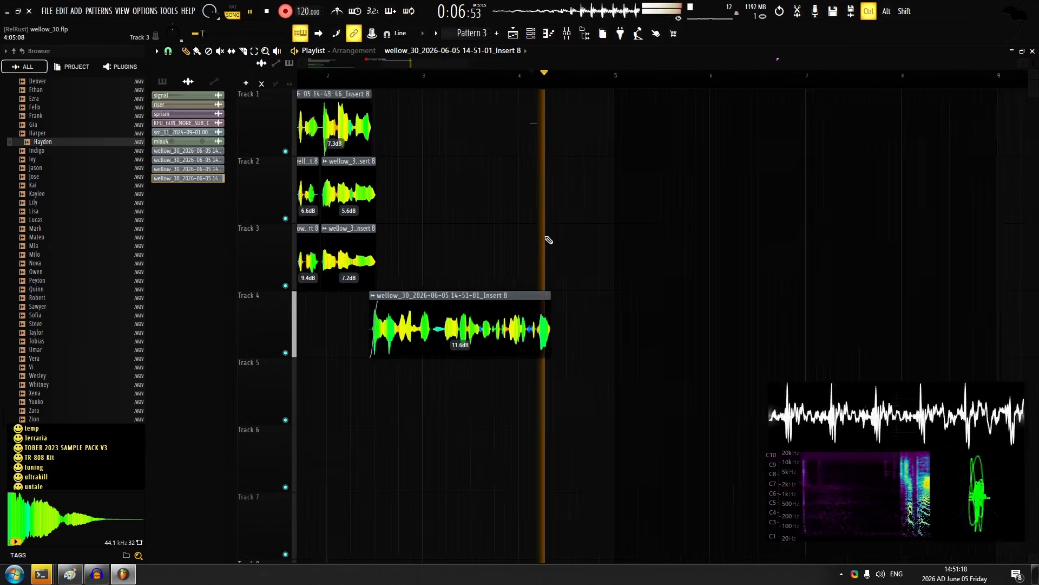
Record the next vocal line on track 1, starting just before the end of the track 4 take and discarding the first attempt
scroll(569, 212, "up", 2)
scroll(590, 181, "up", 2)
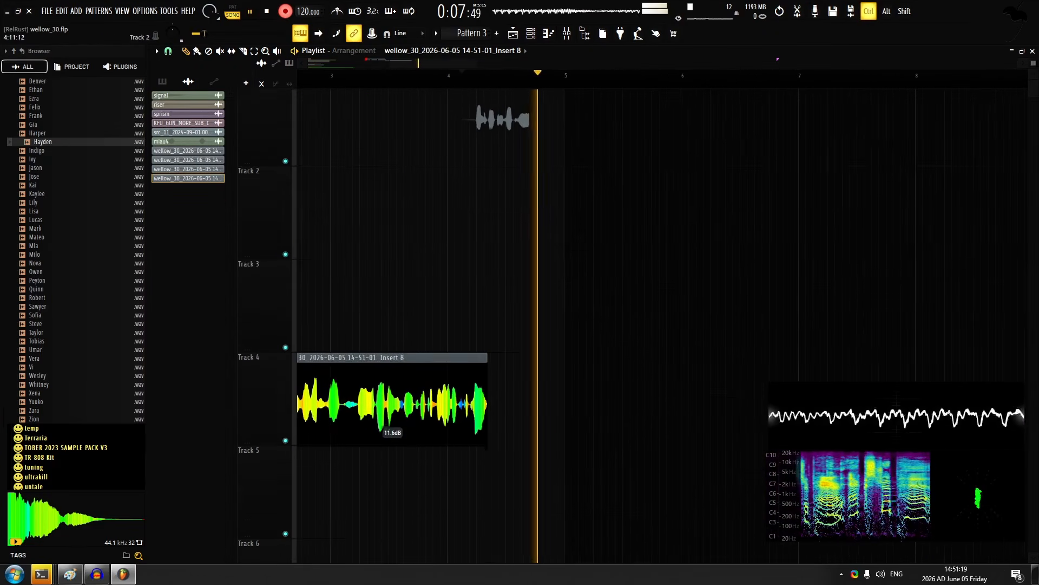
key("space")
key("ctrl+z")
key("space")
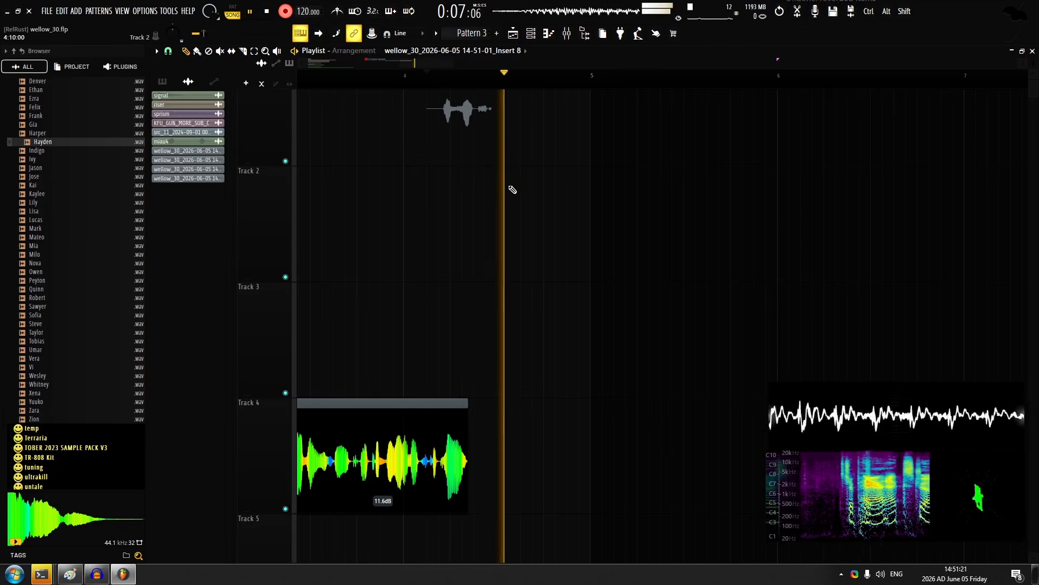
scroll(553, 133, "up", 1)
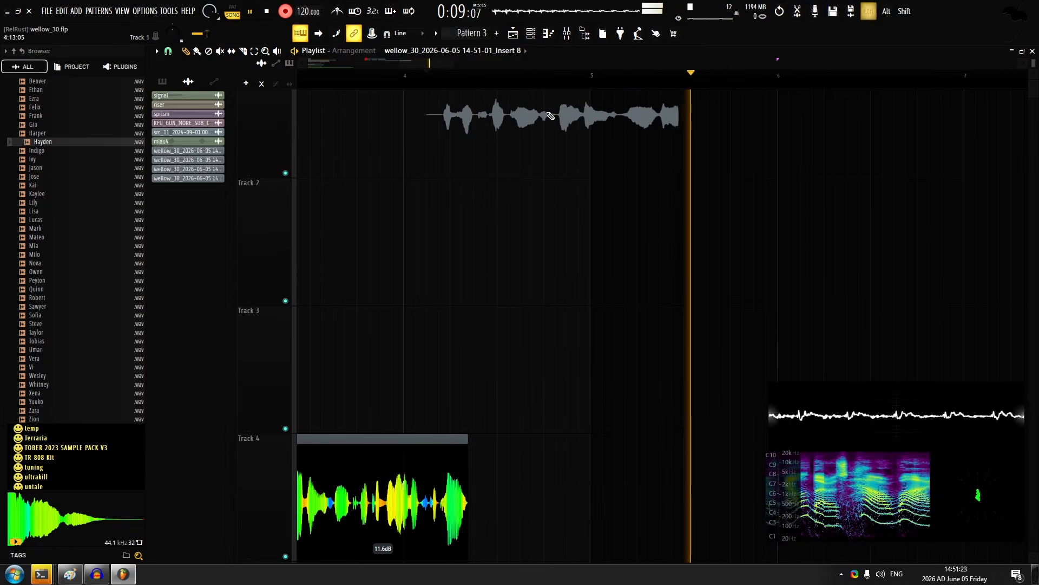
key("space")
key("space")
scroll(452, 265, "up", 1)
scroll(454, 268, "up", 3)
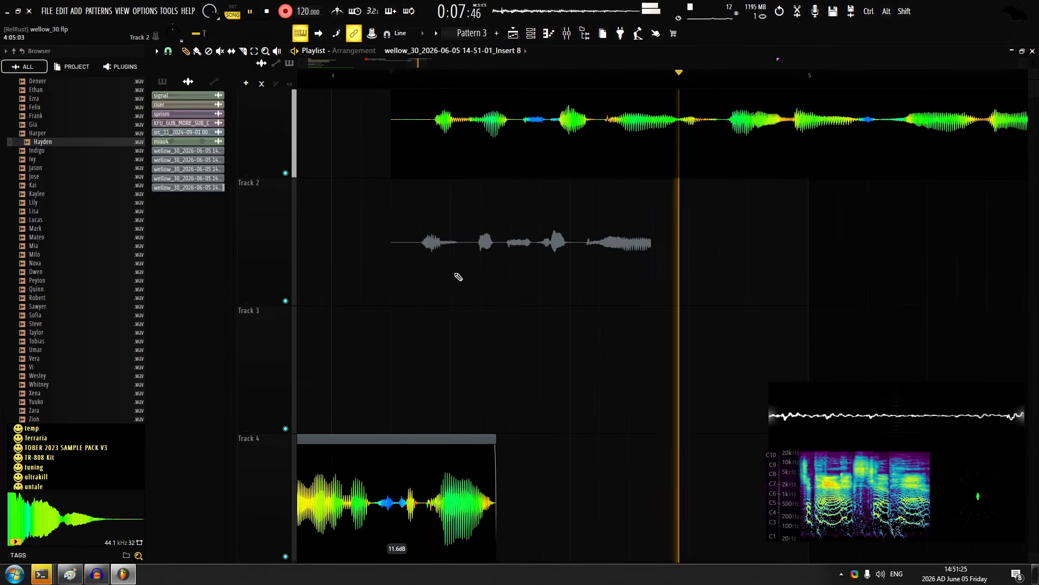
key("space")
key("ctrl+z")
Set the new track 1 take's gain to 9.1 dB and record a second layer of the line on track 2
scroll(462, 222, "down", 3)
left_click_drag(603, 176, 603, 143)
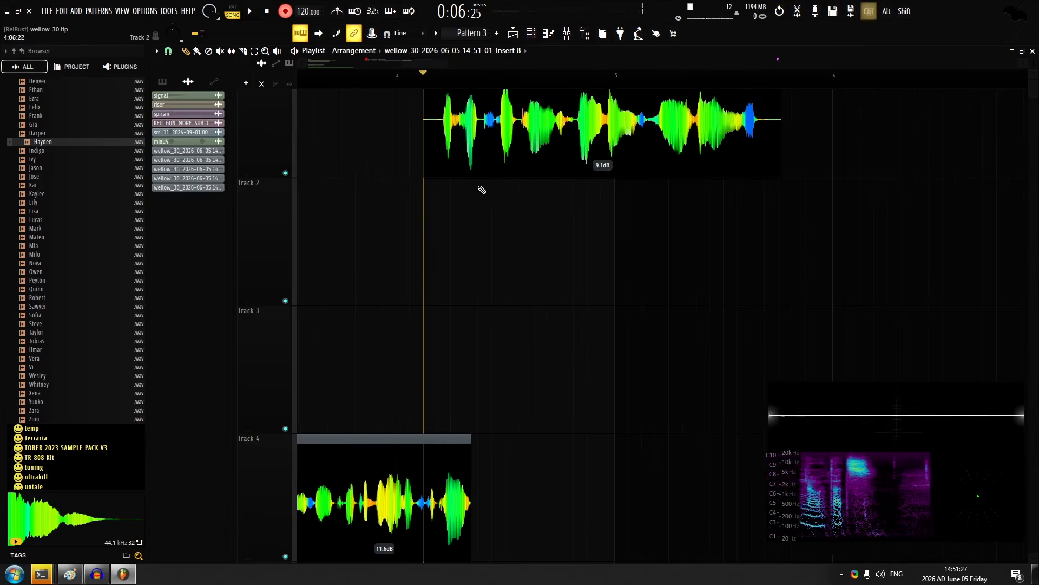
scroll(482, 190, "up", 2)
key("space")
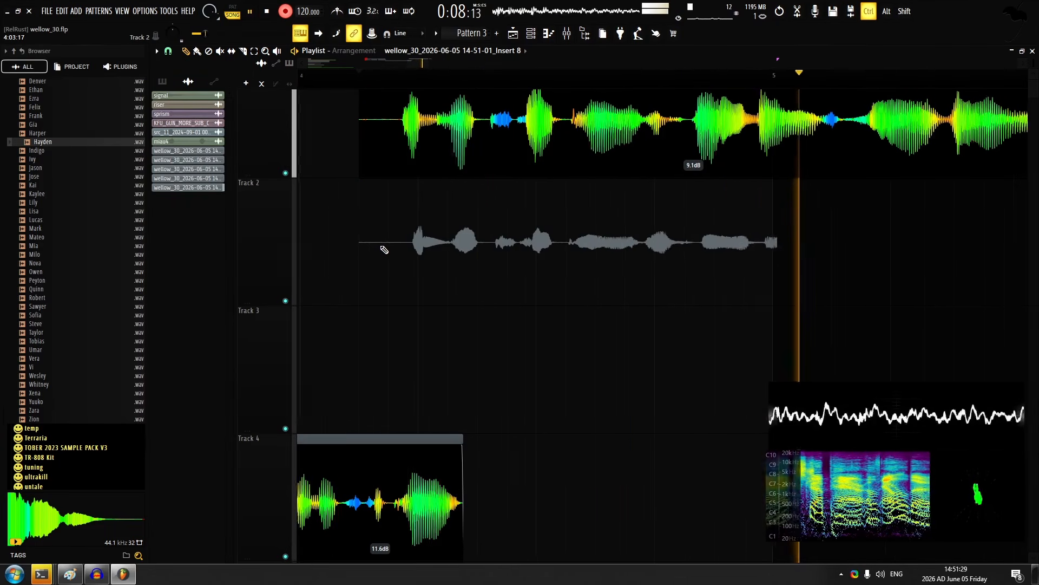
scroll(384, 250, "down", 2)
key("space")
Record a third layer of the same line on track 3, restarting the take once
key("space")
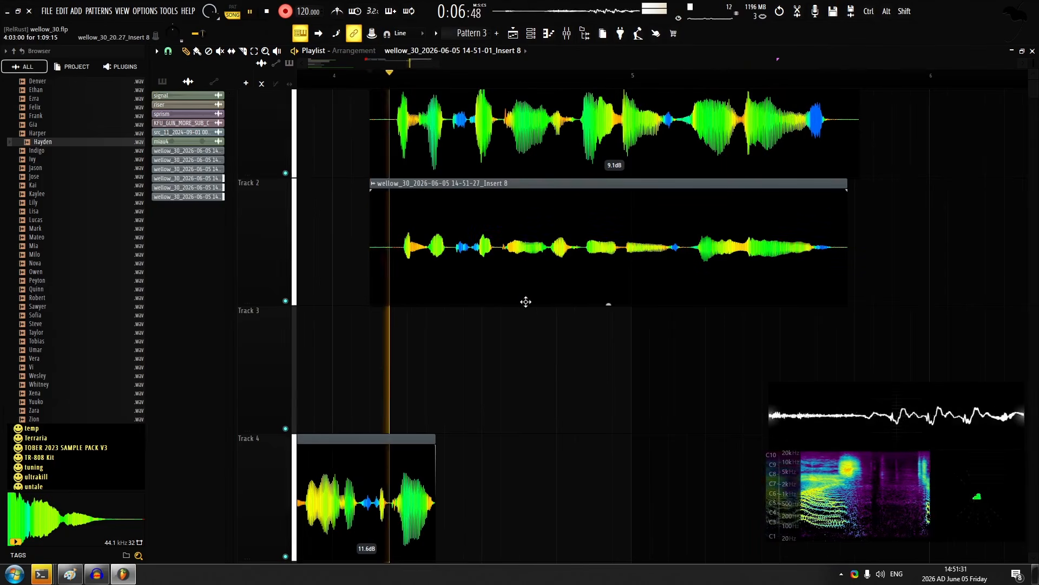
key("space")
key("space")
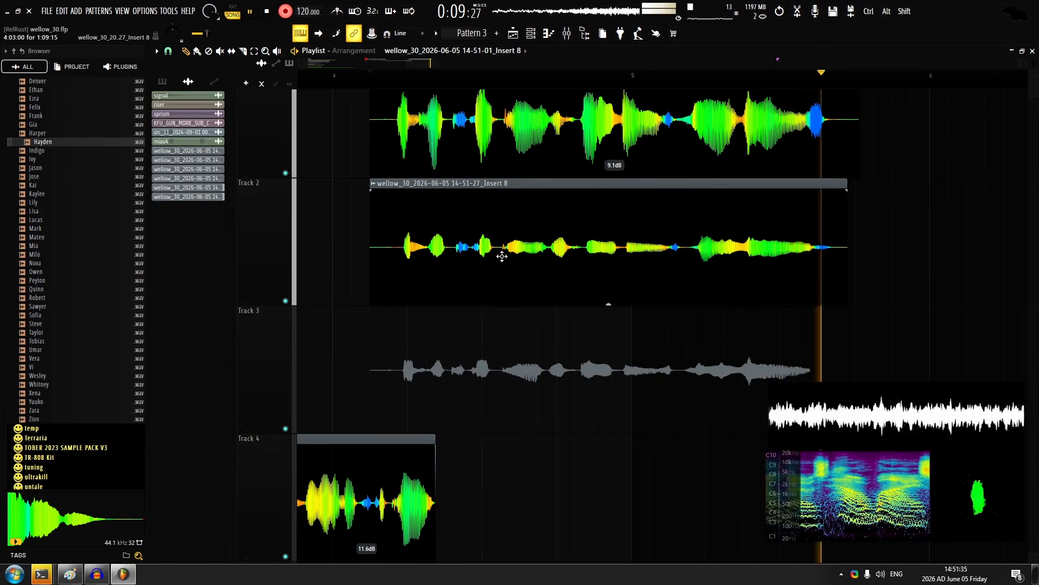
key("space")
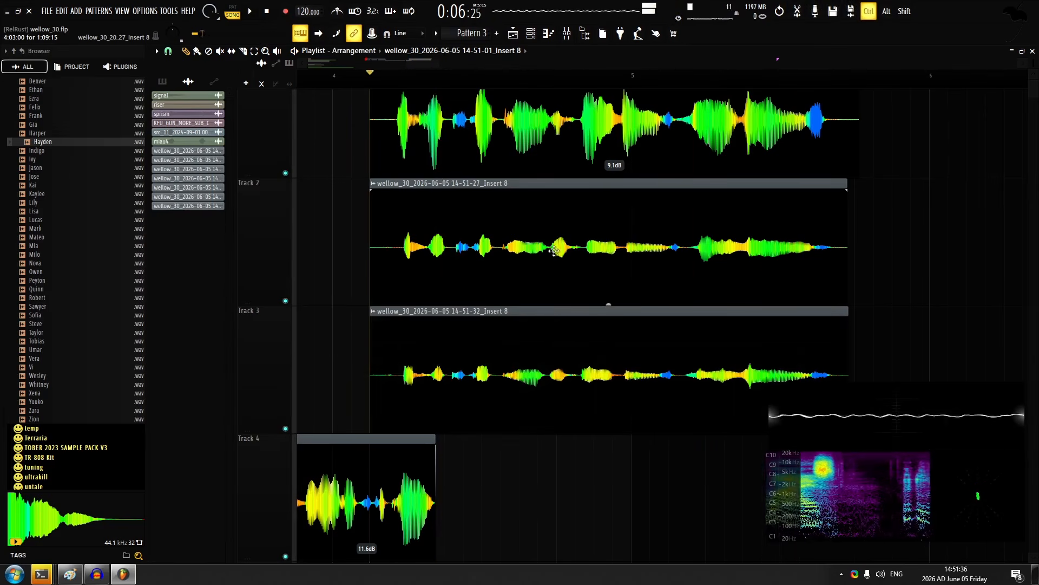
Set the new track 2 and 3 takes to 6.9 dB and shift their audio towards the track 1 timing
scroll(628, 343, "up", 3)
scroll(582, 281, "up", 5)
left_click_drag(692, 251, 681, 251)
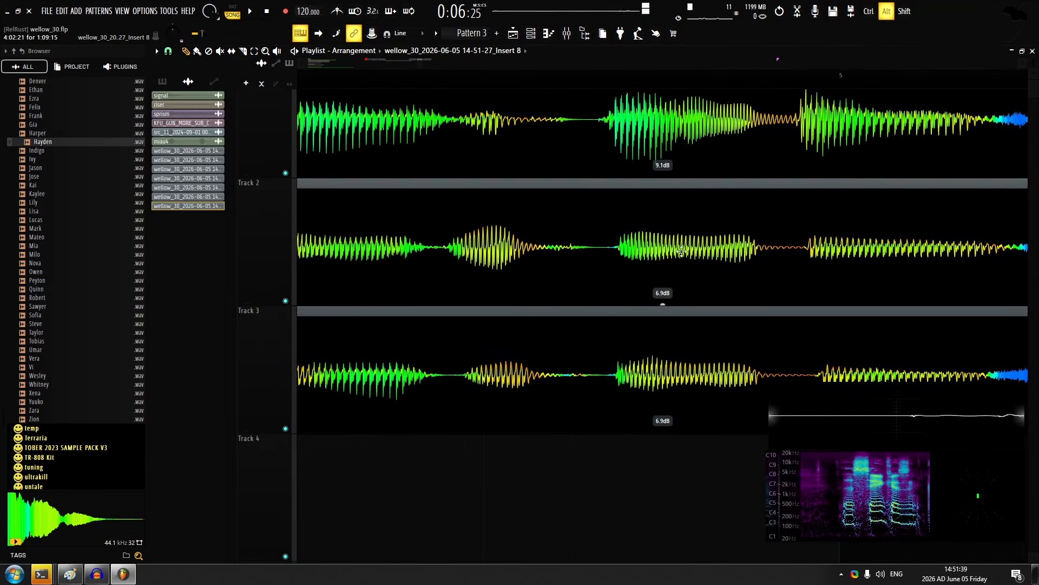
left_click_drag(620, 293, 402, 273)
left_click_drag(631, 322, 606, 327)
scroll(563, 320, "down", 3)
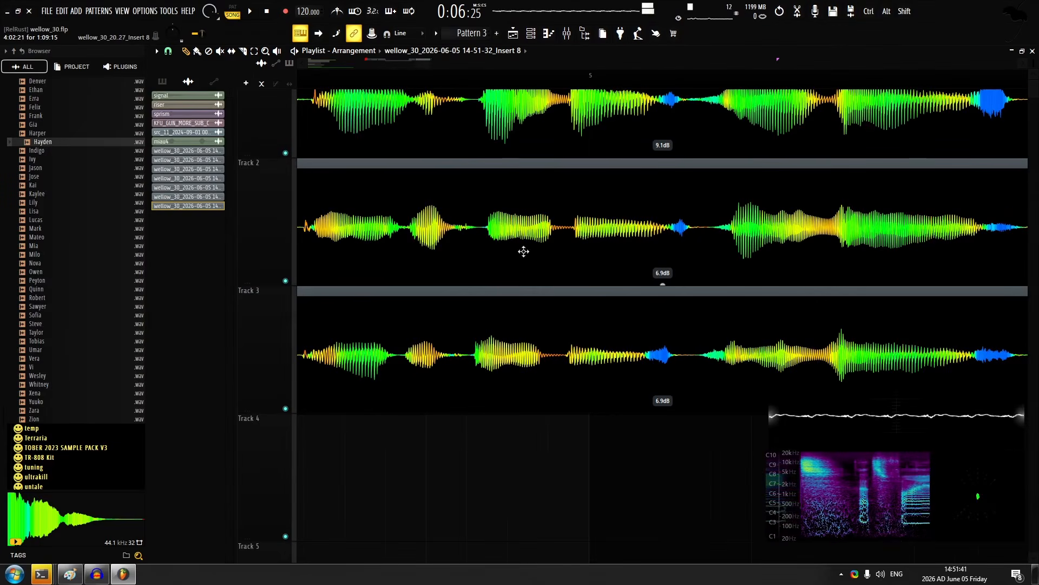
Align the words around bar 5 in the track 2 and 3 takes with the matching words on track 1
key("c")
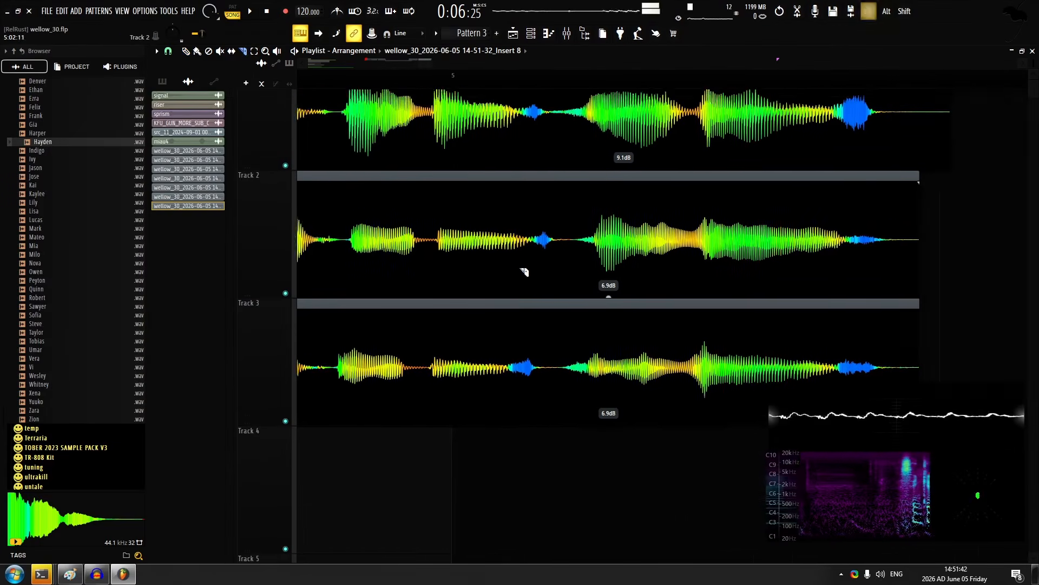
scroll(538, 272, "up", 3)
left_click_drag(589, 280, 406, 274)
scroll(506, 279, "down", 1)
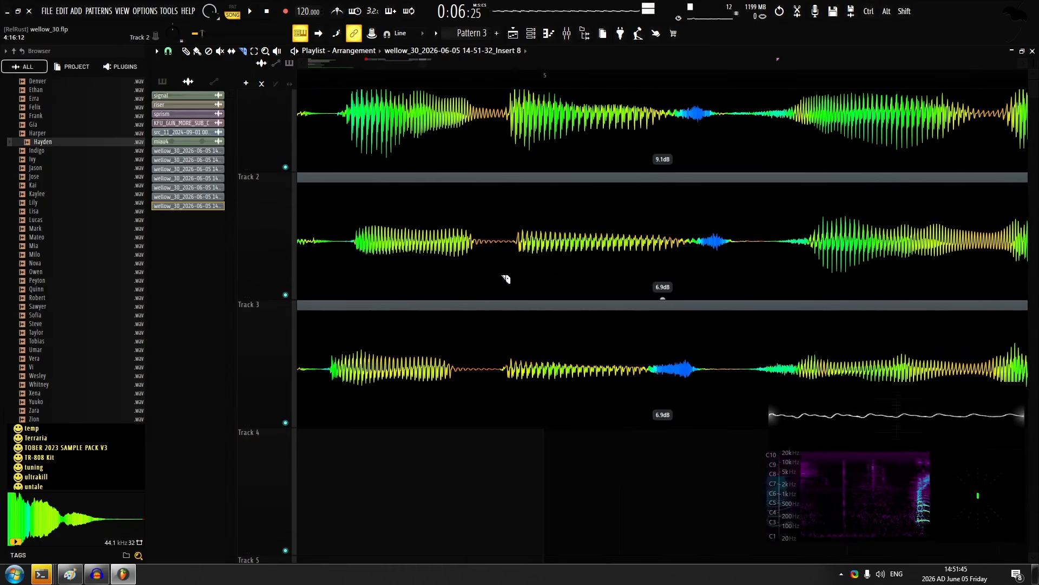
left_click(185, 51)
left_click_drag(427, 267, 432, 267)
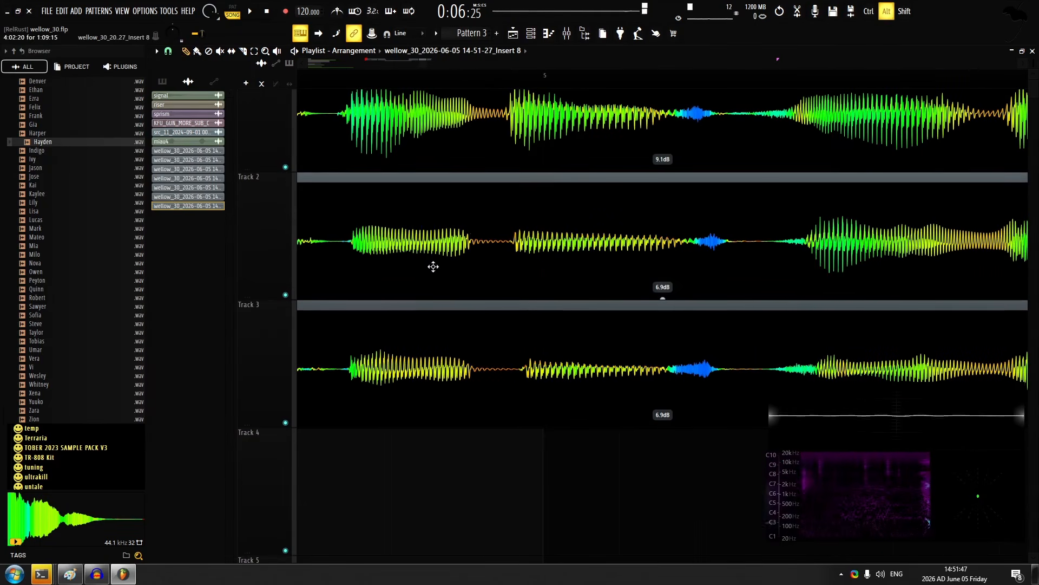
left_click_drag(486, 371, 480, 372)
Play back the layered line and check the word alignment of tracks 2 and 3 against track 1
key("space")
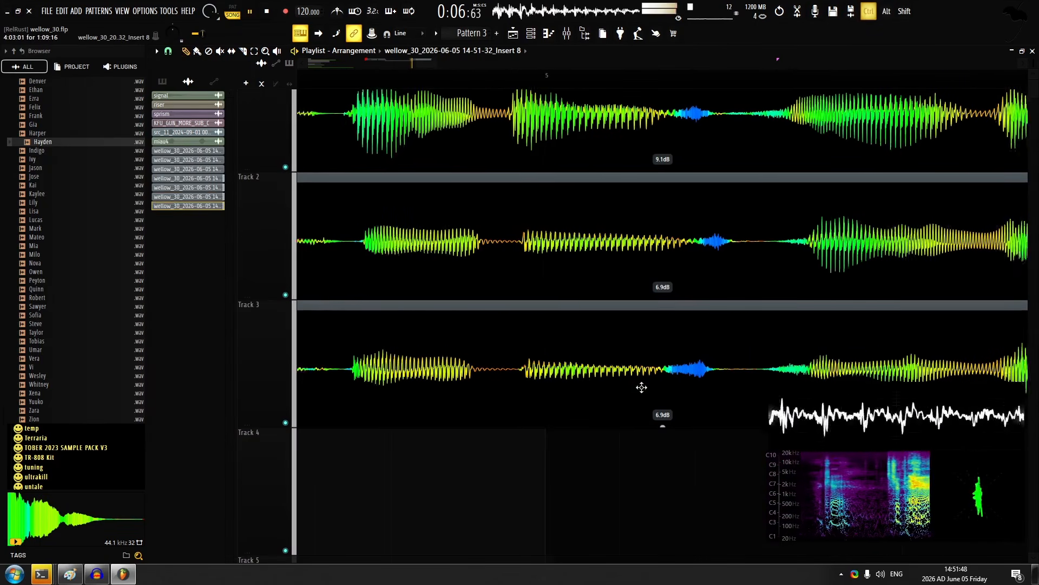
left_click_drag(642, 387, 393, 343)
scroll(391, 340, "down", 3)
scroll(391, 340, "up", 1)
key("space")
double_click(401, 271)
double_click(547, 319)
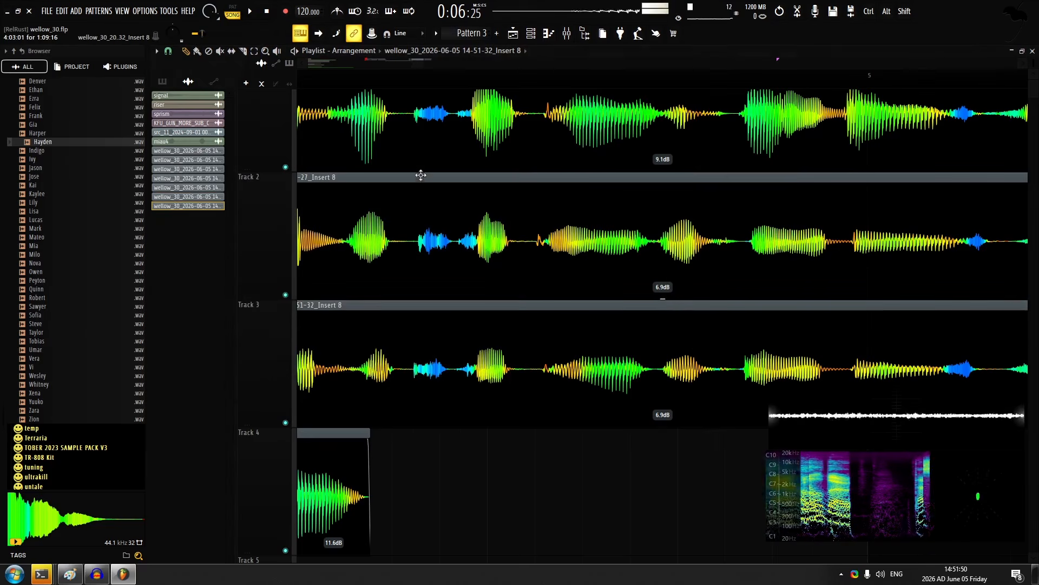
left_click_drag(446, 203, 466, 69)
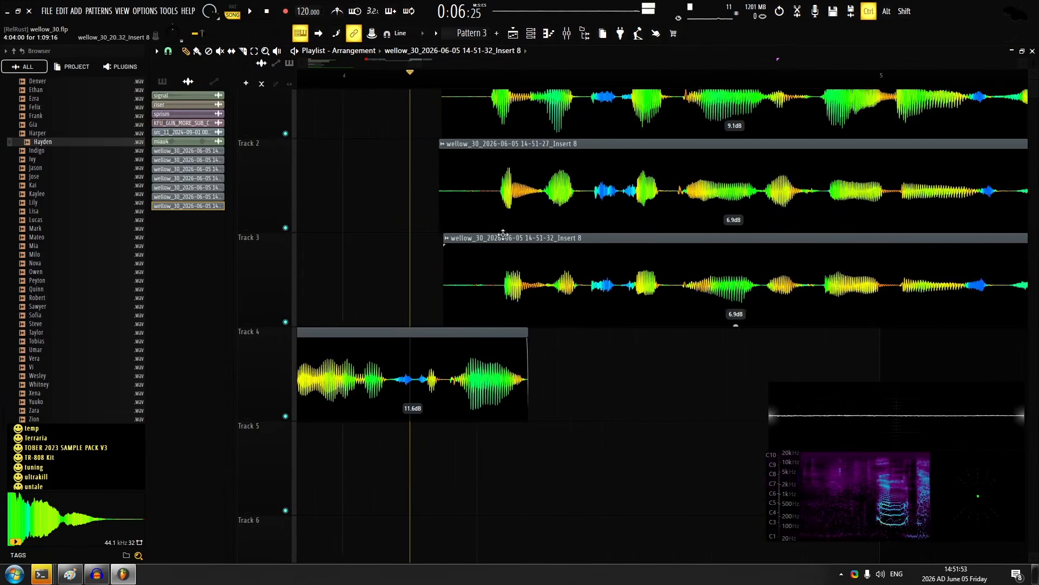
Raise the new takes to 10.4 dB on track 1 and 10.5 dB on tracks 2 and 3, and play them back
scroll(679, 277, "down", 2)
key("space")
scroll(543, 281, "down", 4)
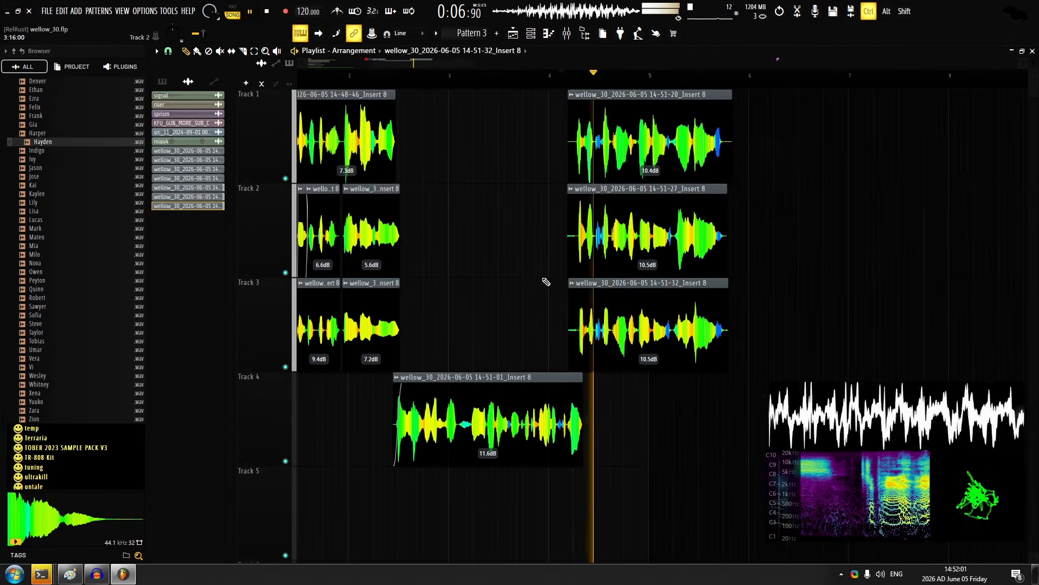
scroll(531, 183, "up", 3)
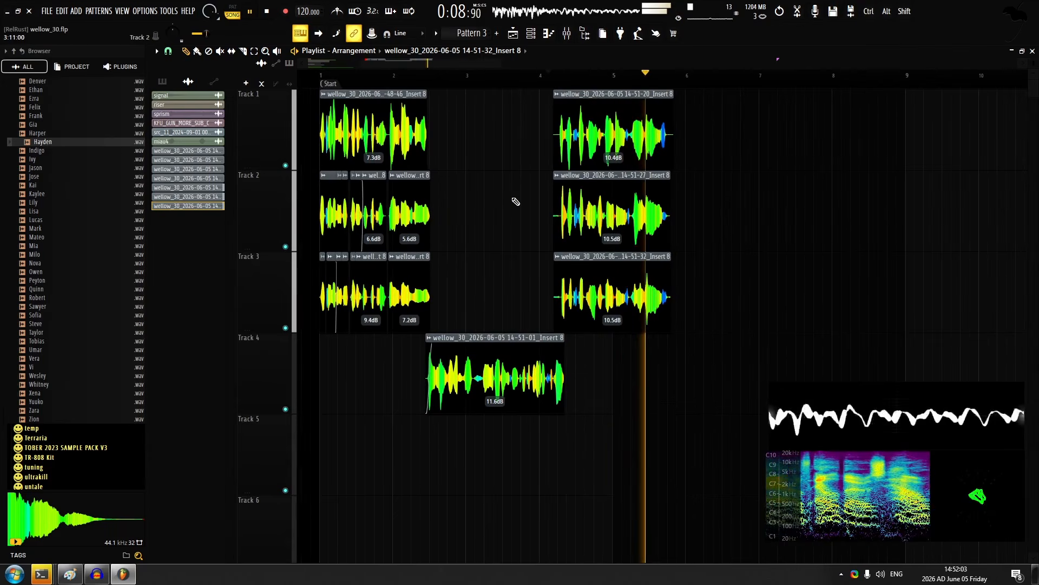
key("space")
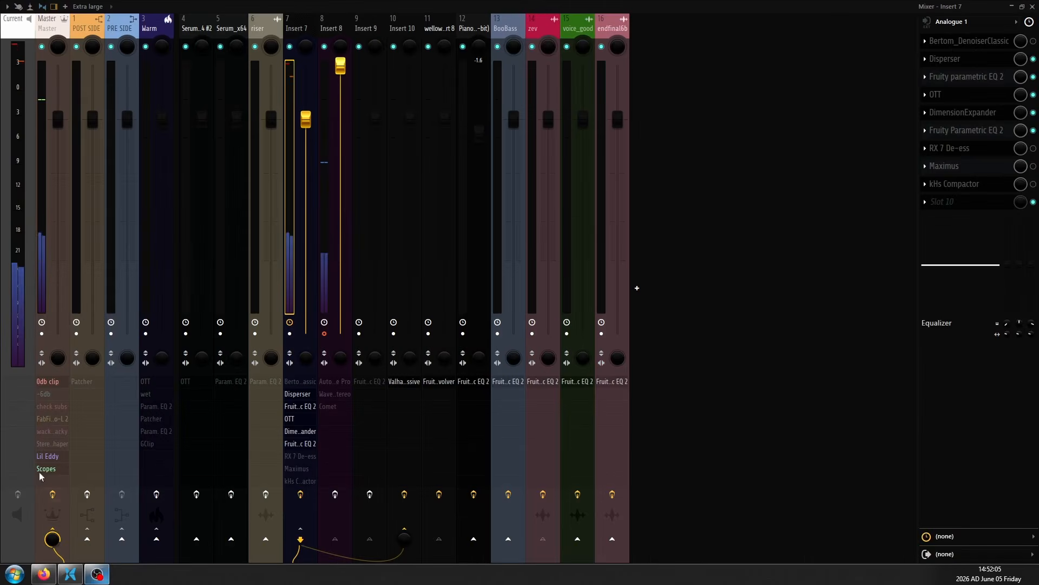
Check the audio mixer in OBS and play back the arrangement around the track 4 take in FL Studio
left_click(98, 576)
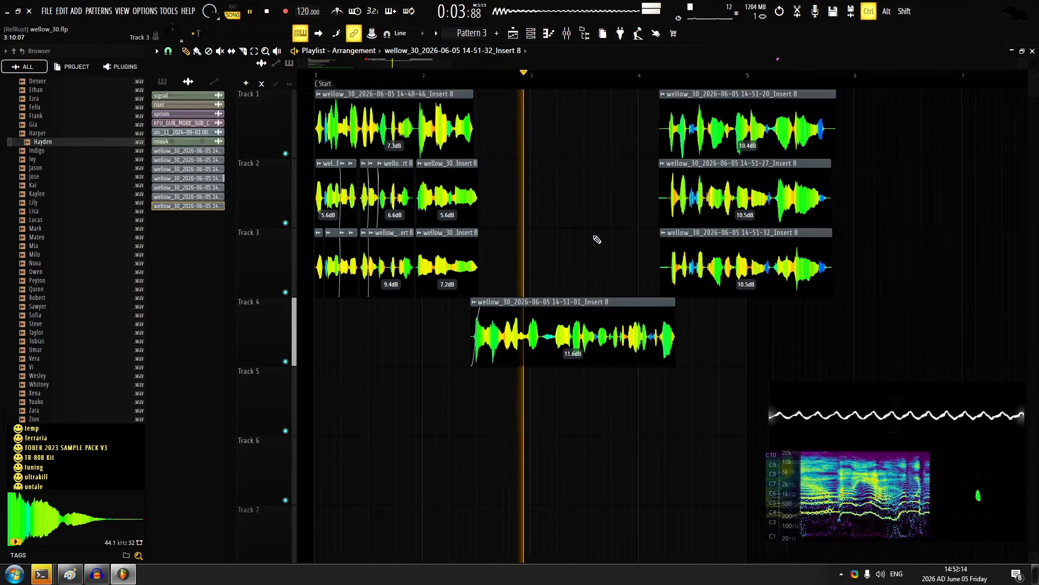
scroll(595, 239, "up", 2)
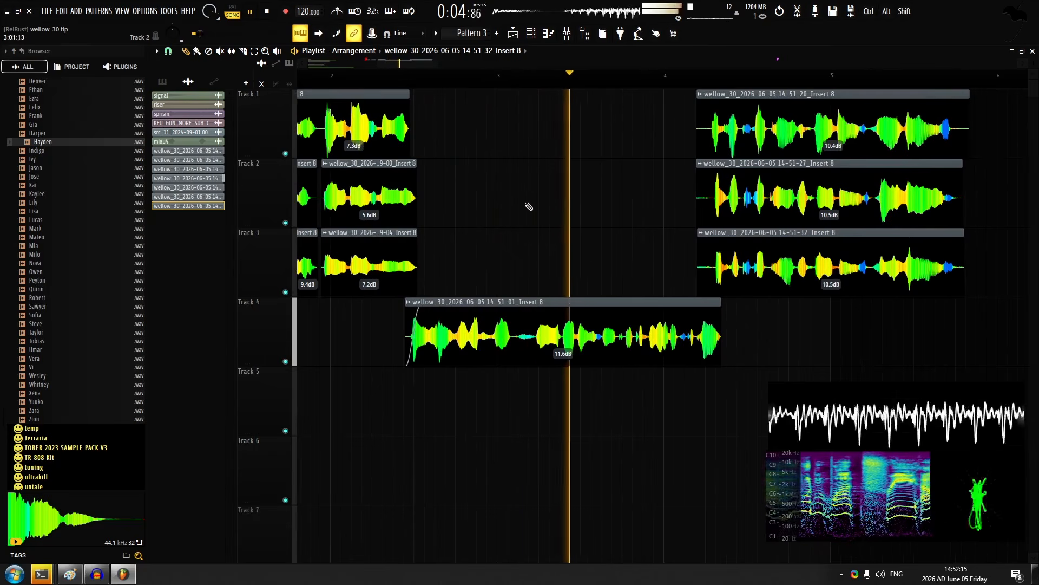
scroll(555, 204, "right", 2)
key("ctrl+z")
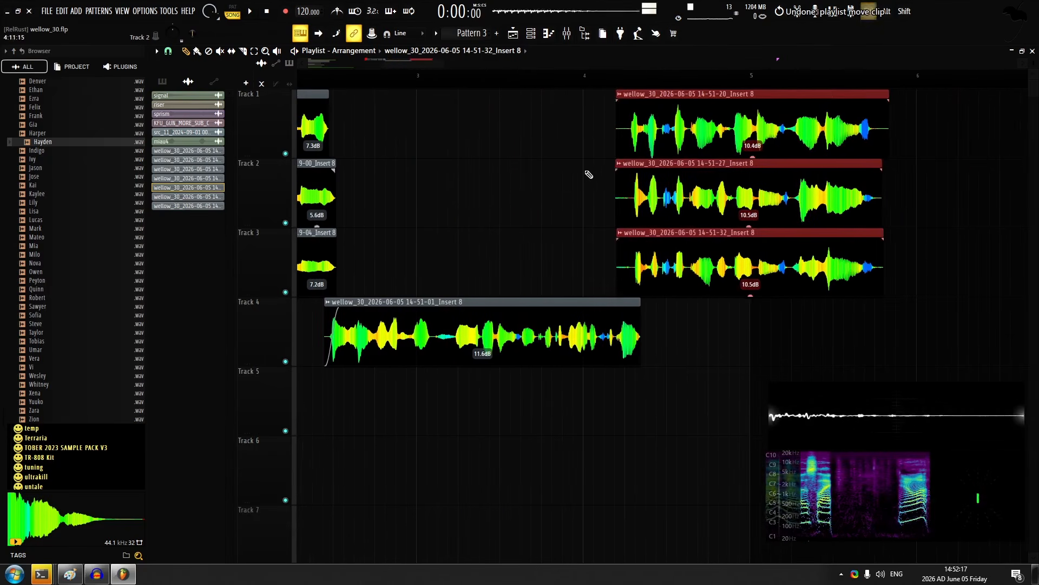
left_click(589, 174)
scroll(439, 231, "down", 2)
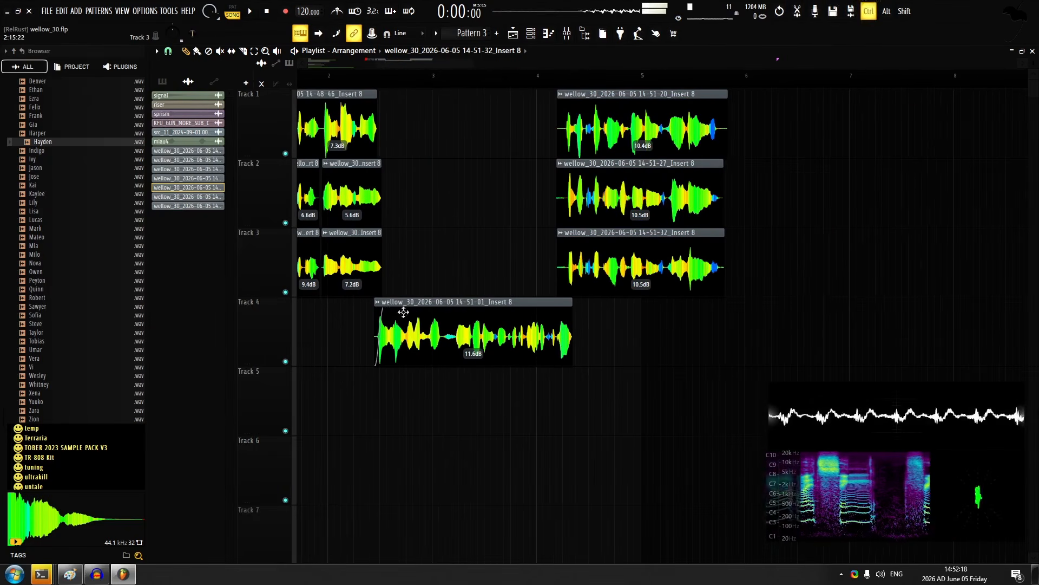
Listen to the track 4 take soloed, and mute it along with the second group of takes on tracks 1 to 3
right_click(396, 359, "alt")
key("space")
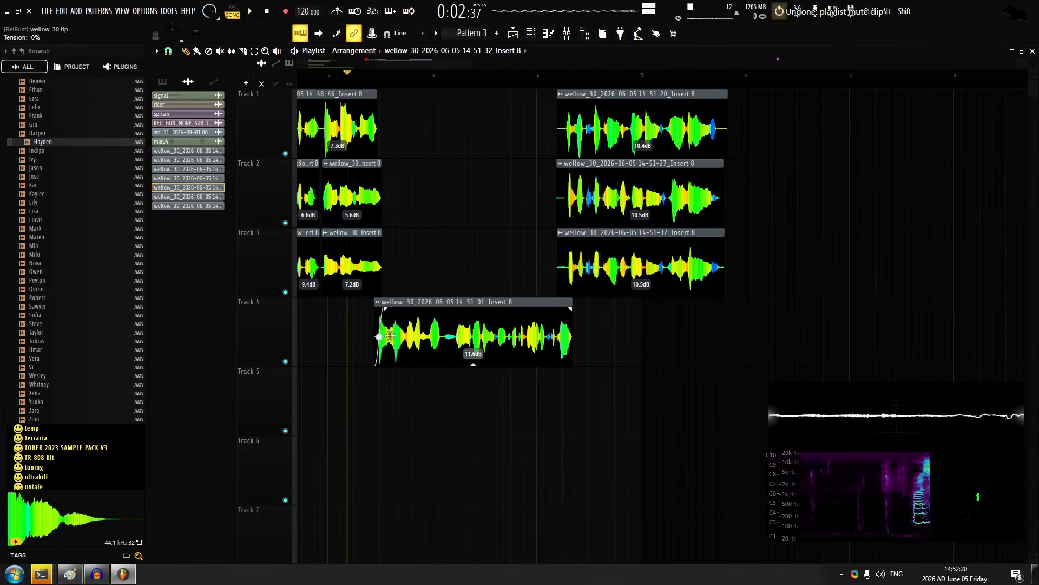
right_click(432, 328, "alt")
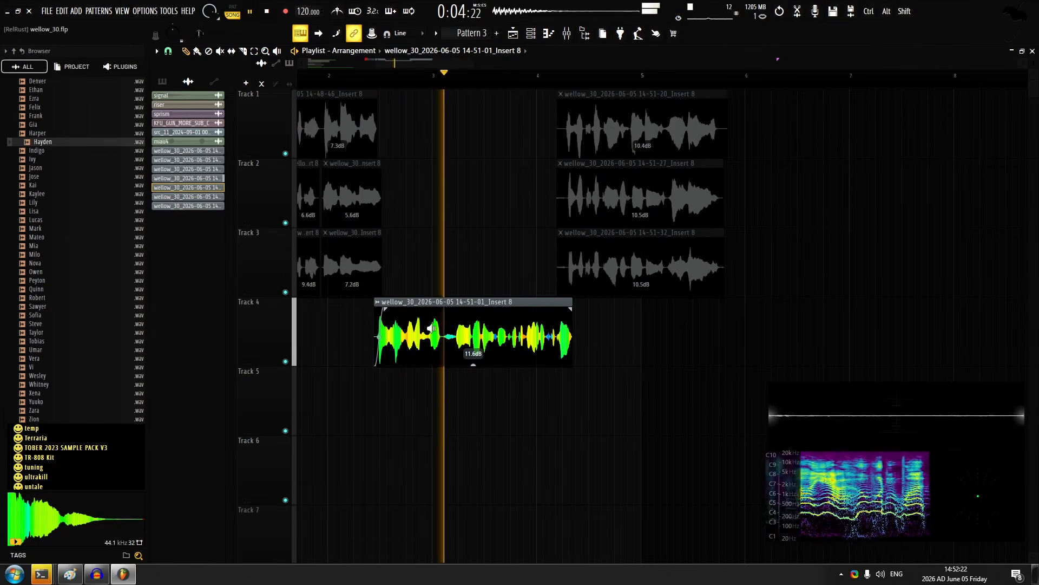
right_click(432, 328, "alt")
key("space")
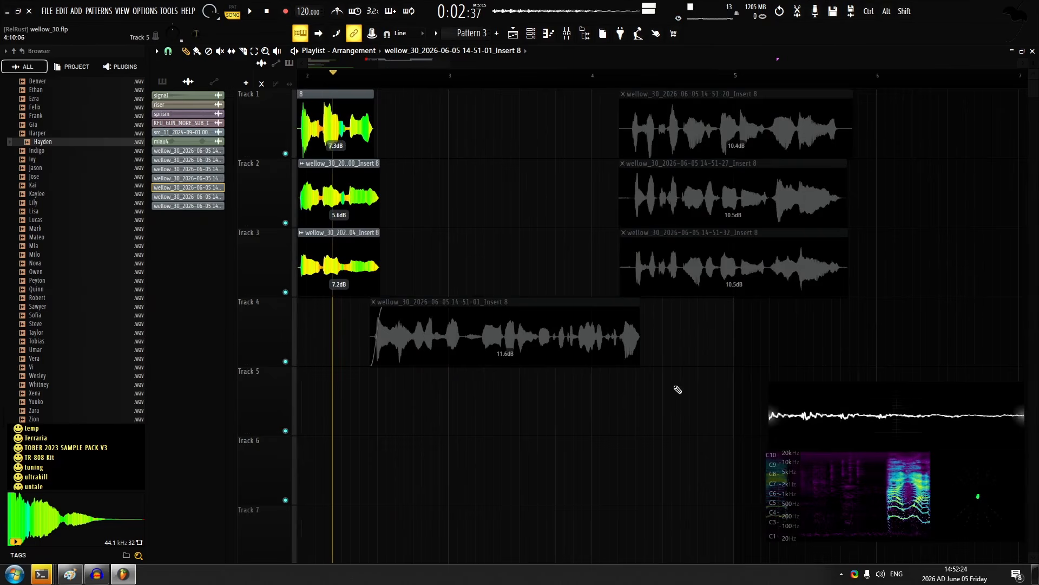
scroll(391, 213, "down", 1)
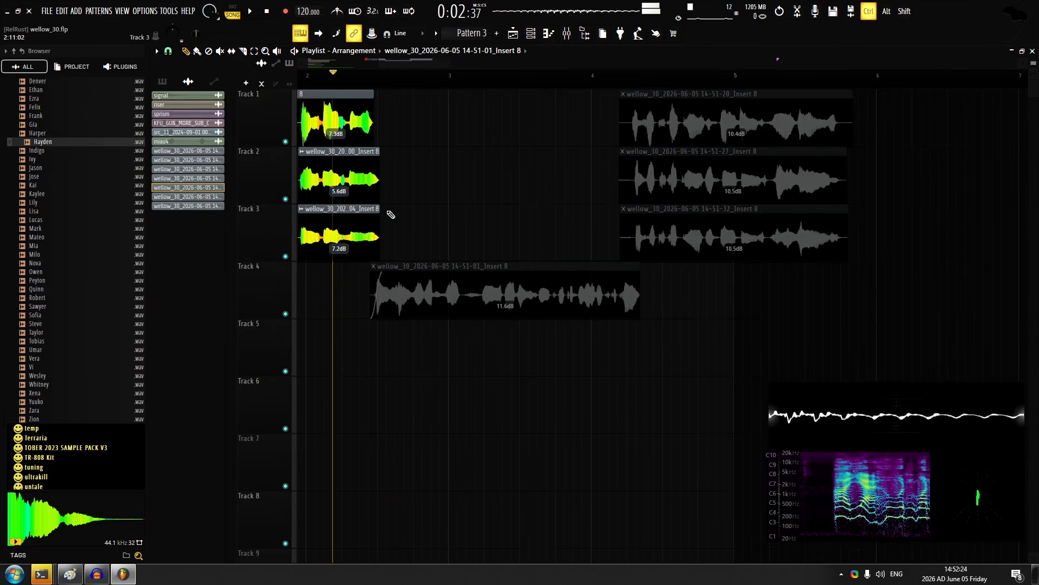
Record a replacement take of the second line on track 5, starting just before the first-line clips end
scroll(368, 211, "up", 2)
key("space")
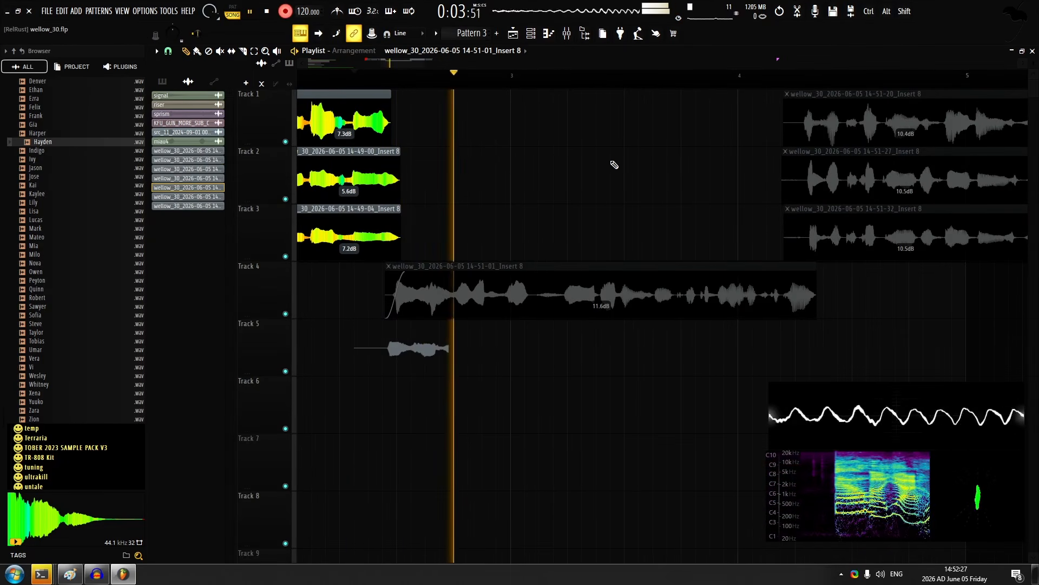
key("space")
key("space")
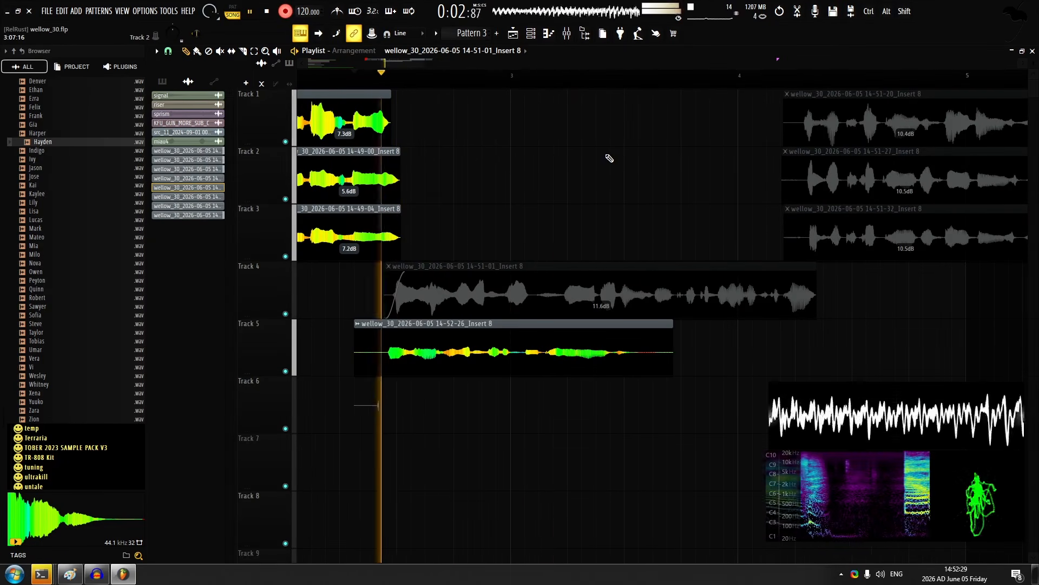
Record a second layer of the replacement line on track 6, discarding the failed attempts
key("space")
key("ctrl+z")
key("space")
key("space")
key("ctrl+z")
key("space")
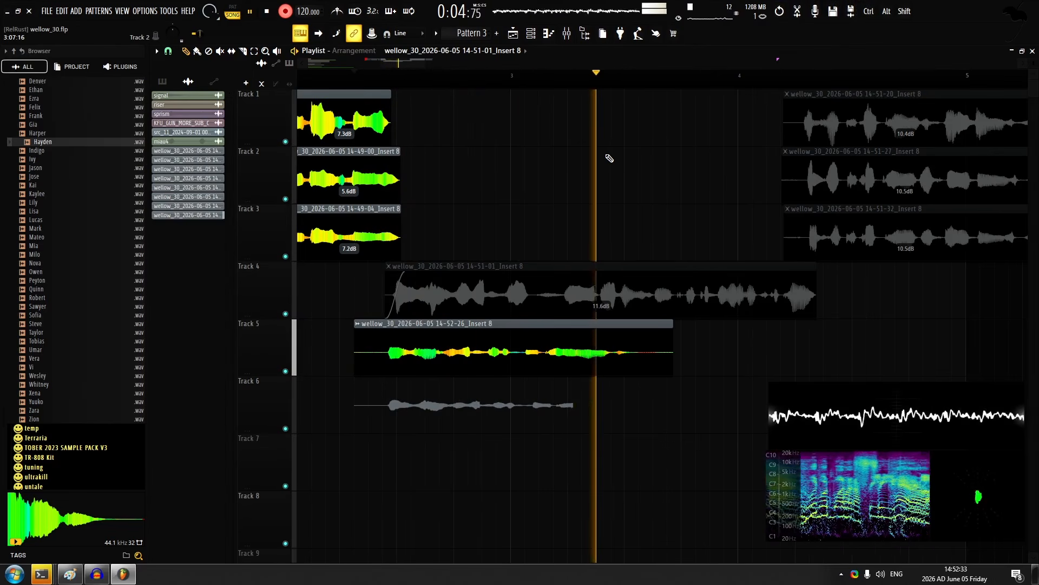
key("space")
key("ctrl+z")
key("space")
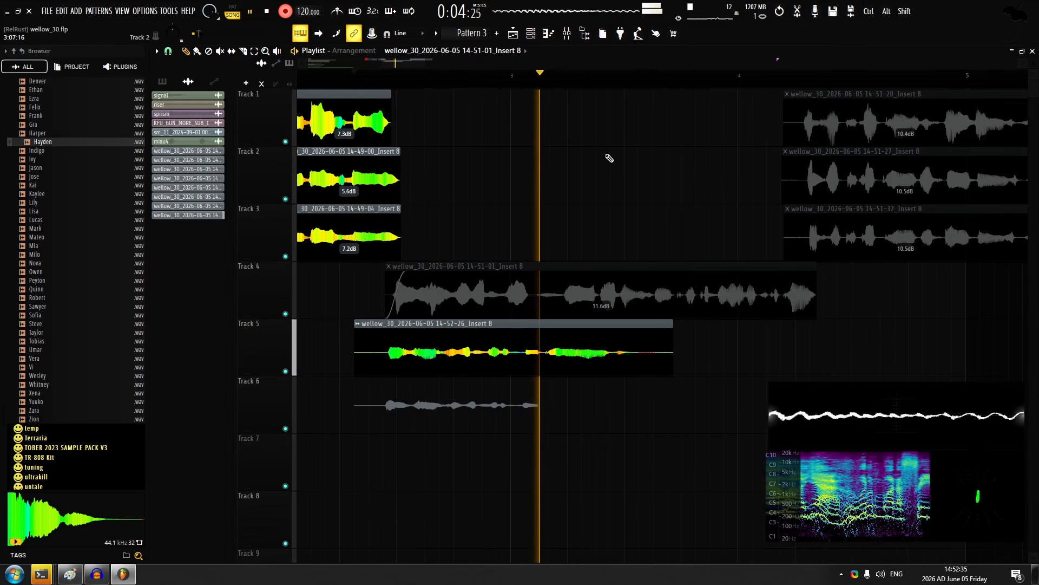
key("space")
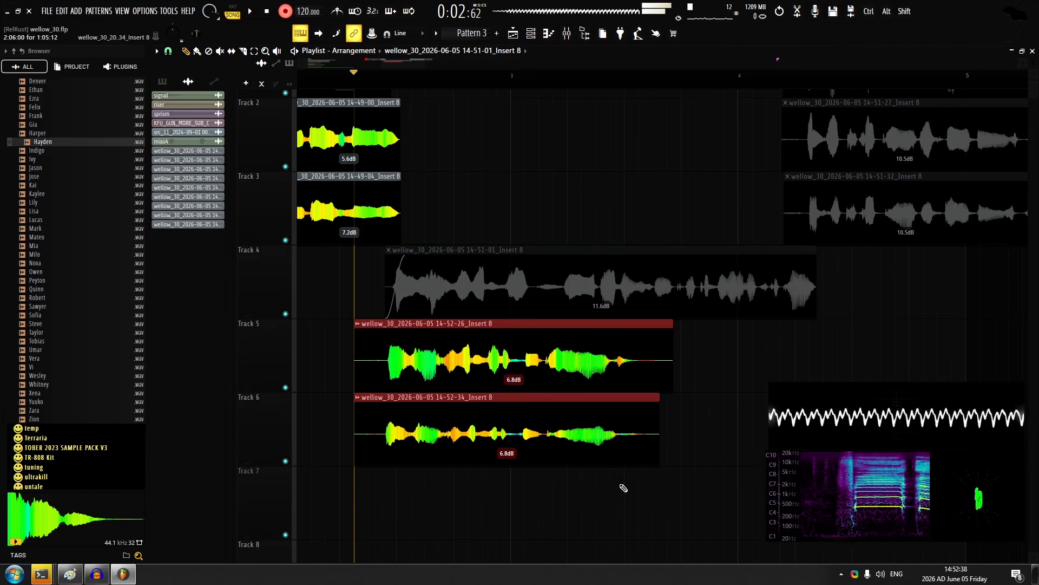
Set the track 6 take's gain to 11.6 dB and its quick fade-in to 7%
left_click(624, 488, "ctrl")
left_click_drag(507, 463, 507, 457)
double_click(505, 428)
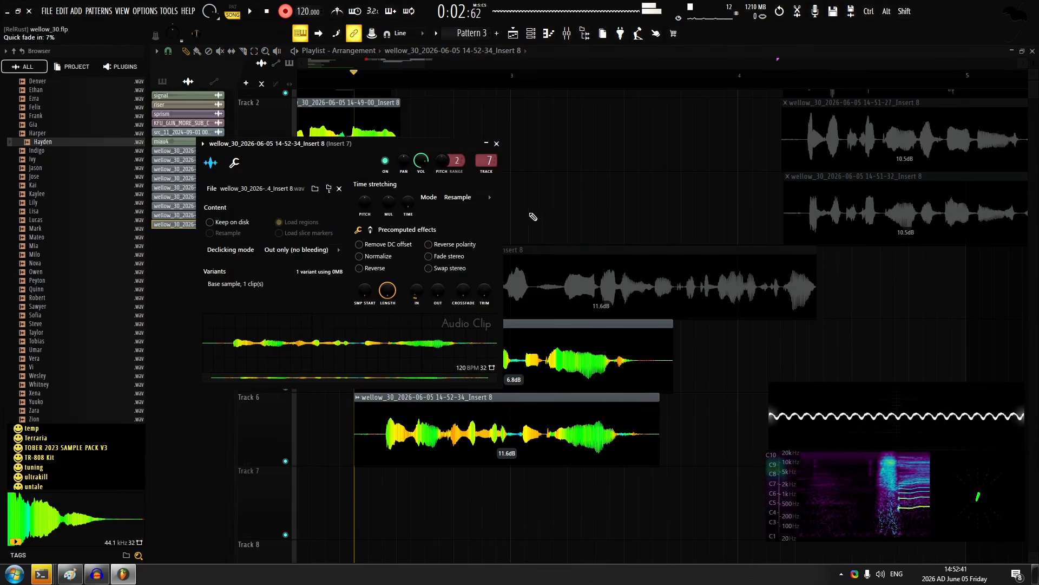
key("Escape")
Give the track 5 take a quick fade-in and set the gains to 6.0 dB on track 5 and 13.3 dB on track 6
left_click(492, 347)
double_click(495, 366)
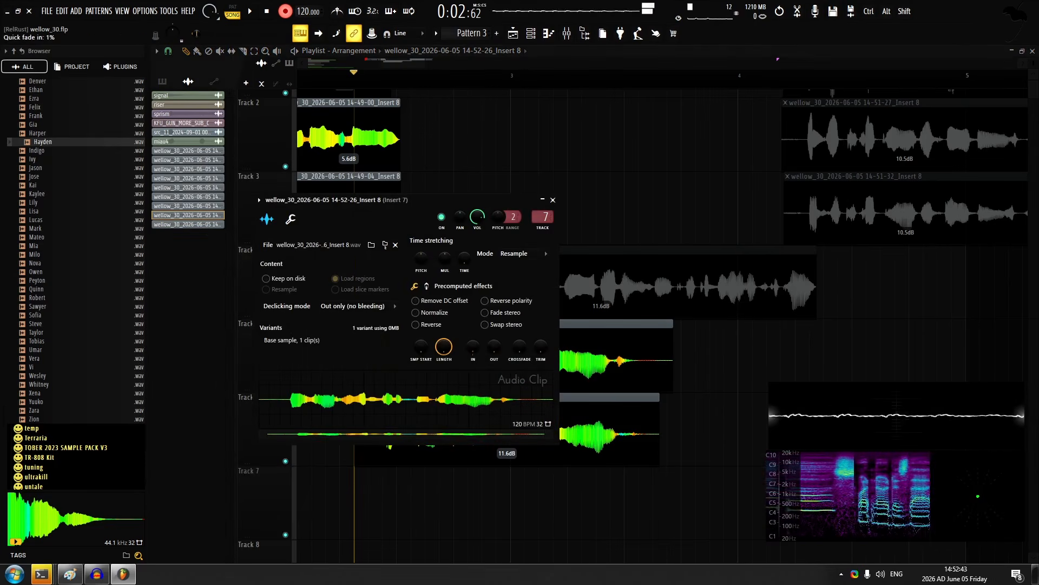
key("Escape")
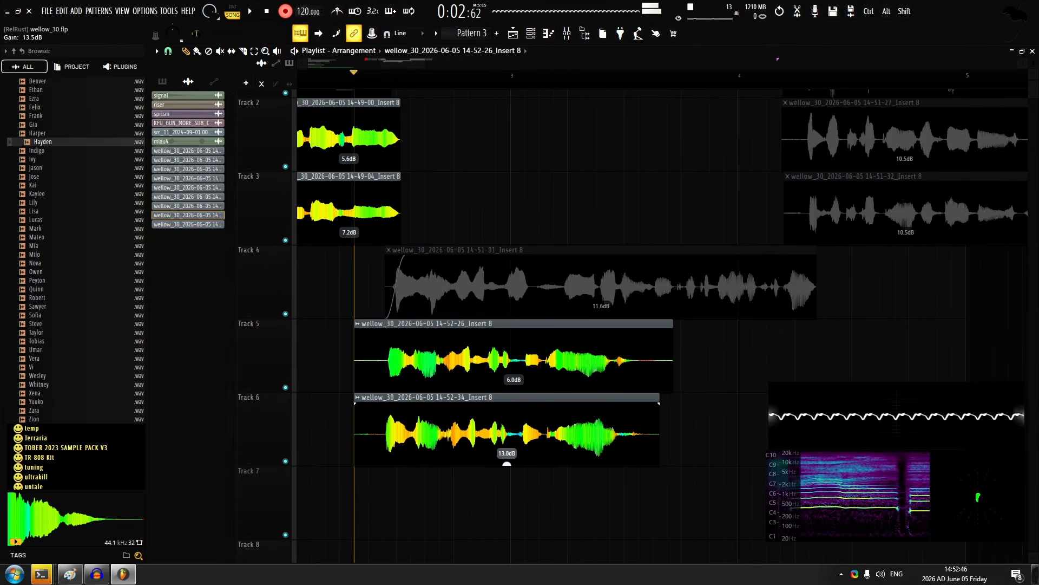
Nudge the track 6 take slightly to the right against the track 5 take and play both back
scroll(441, 422, "up", 3, "ctrl")
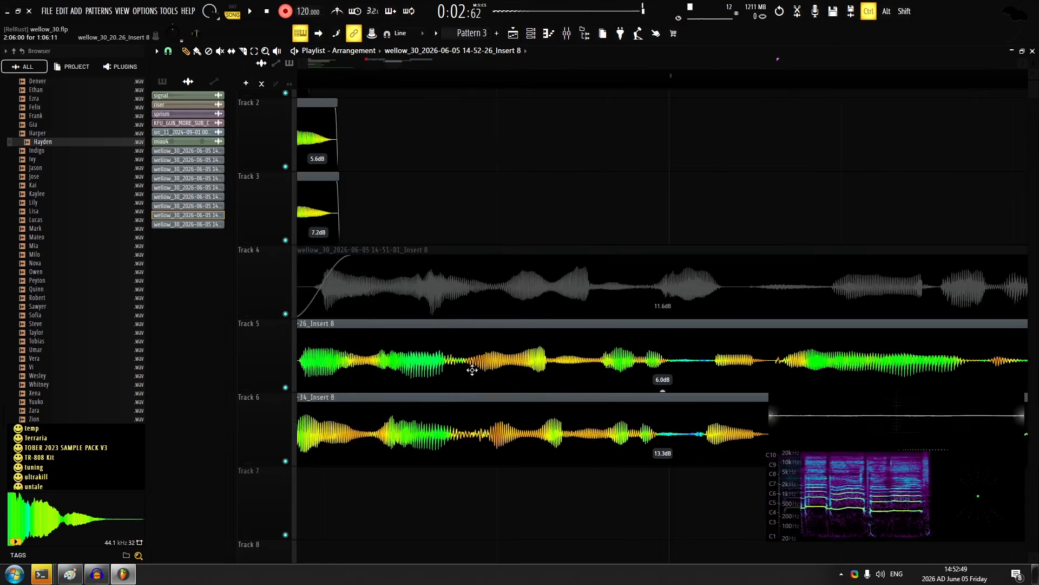
scroll(485, 209, "down", 2)
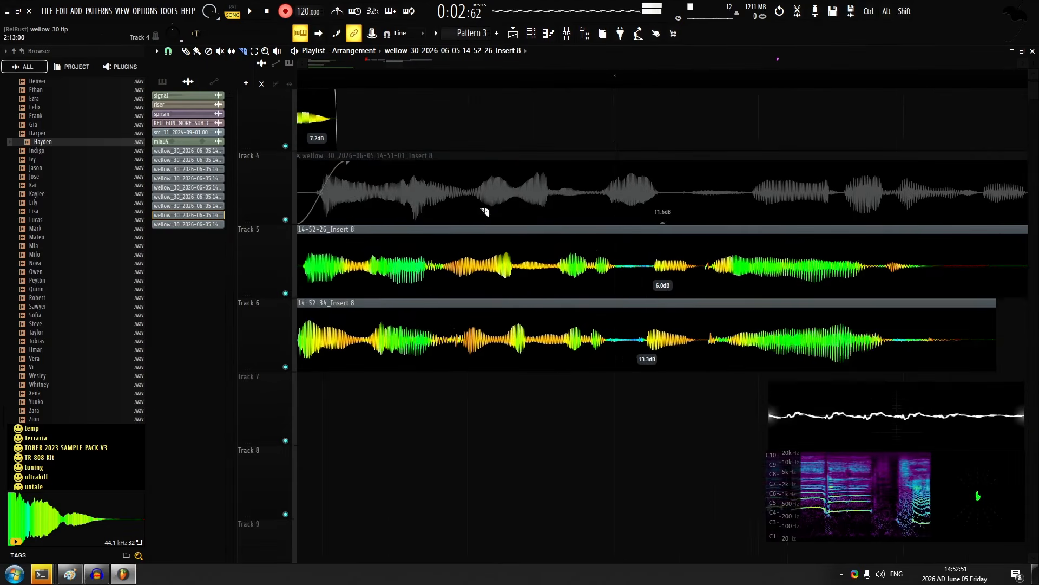
scroll(515, 244, "up", 2, "ctrl")
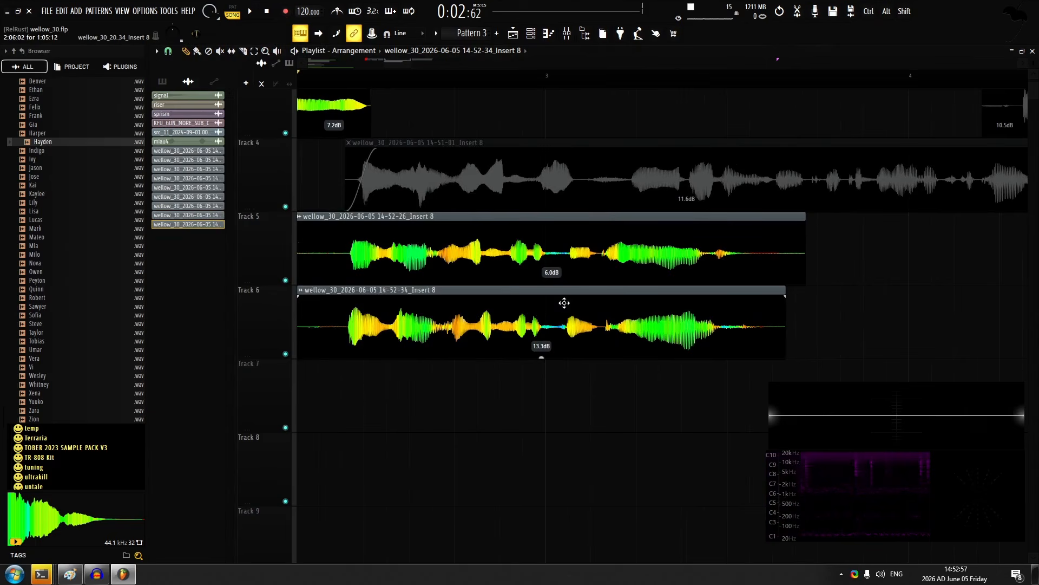
double_click(564, 302)
key("Escape")
key("space")
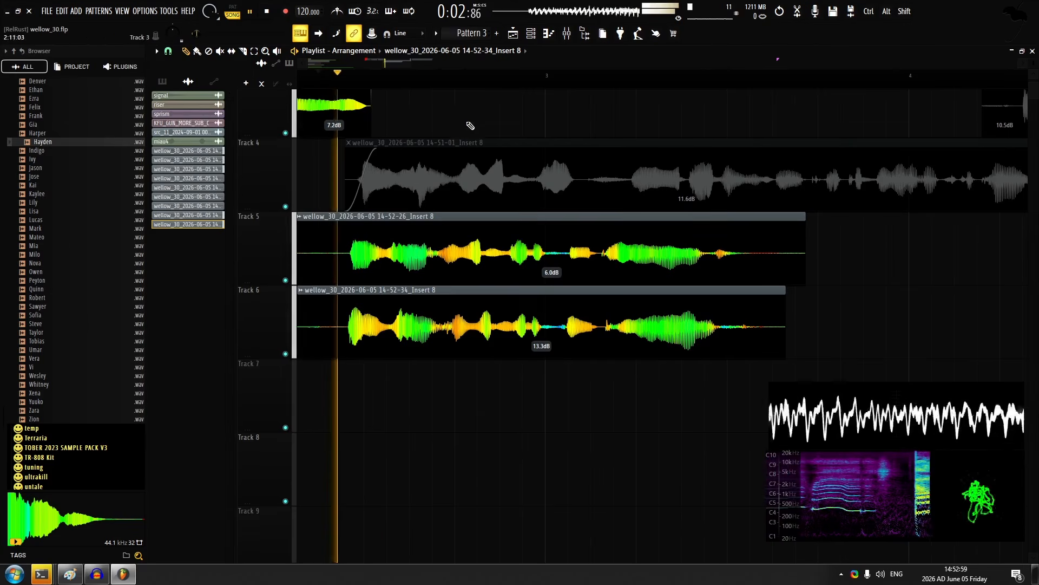
scroll(462, 234, "down", 2, "ctrl")
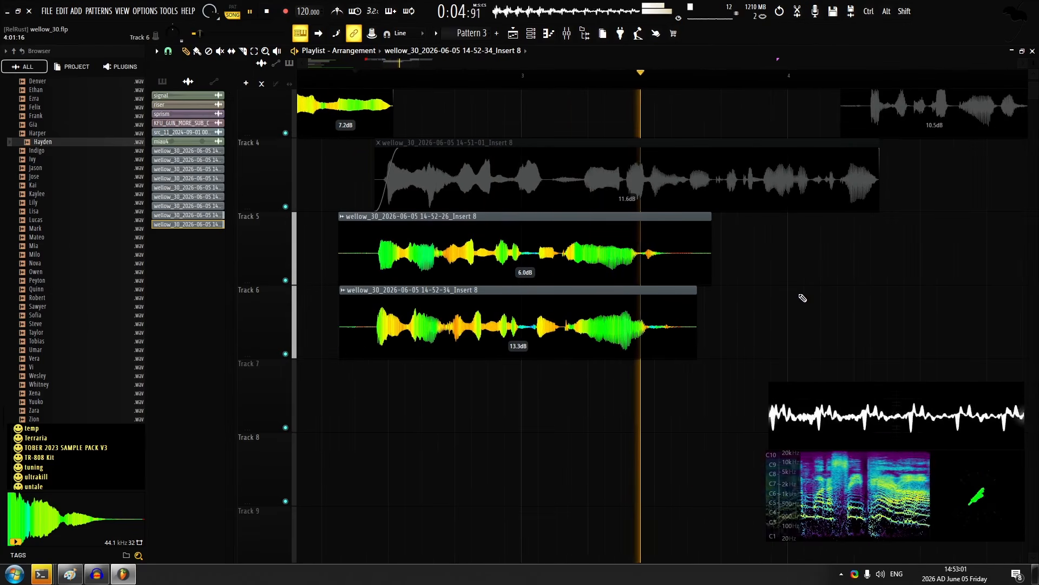
key("space")
Slice the track 5 take with a crossfade to align its syllables with track 6, and set its pieces' gains to 7.2 dB and 8.2 dB
scroll(767, 313, "up", 3, "ctrl")
left_click_drag(629, 321, 633, 324, "alt")
scroll(662, 372, "down", 3, "ctrl")
scroll(600, 309, "down", 4, "alt")
left_click_drag(396, 95, 389, 127, "ctrl")
scroll(517, 136, "up", 3, "ctrl")
scroll(590, 331, "up", 4, "alt")
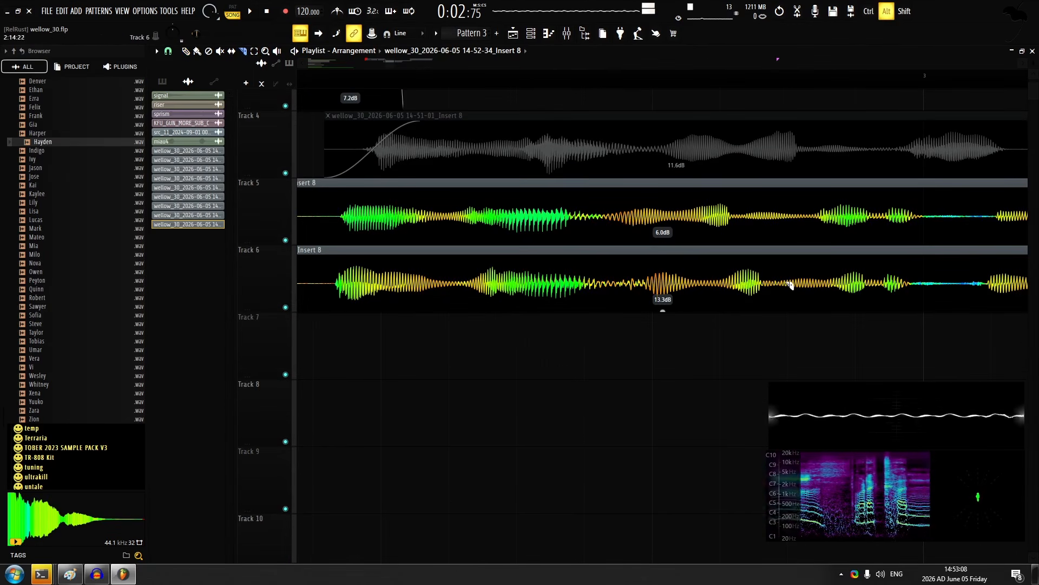
left_click_drag(392, 262, 397, 262, "alt")
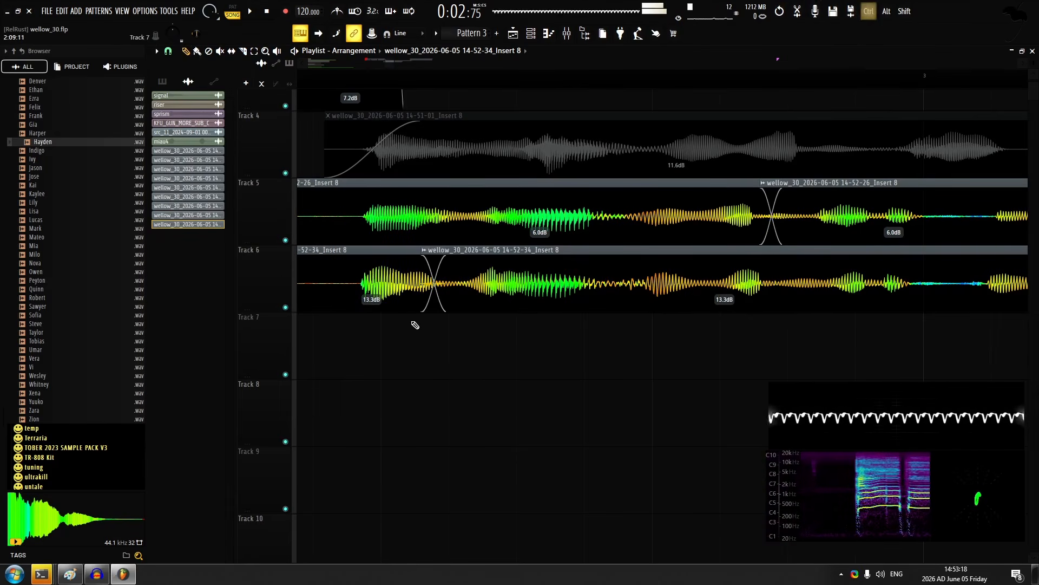
scroll(414, 236, "down", 3, "ctrl")
key("space")
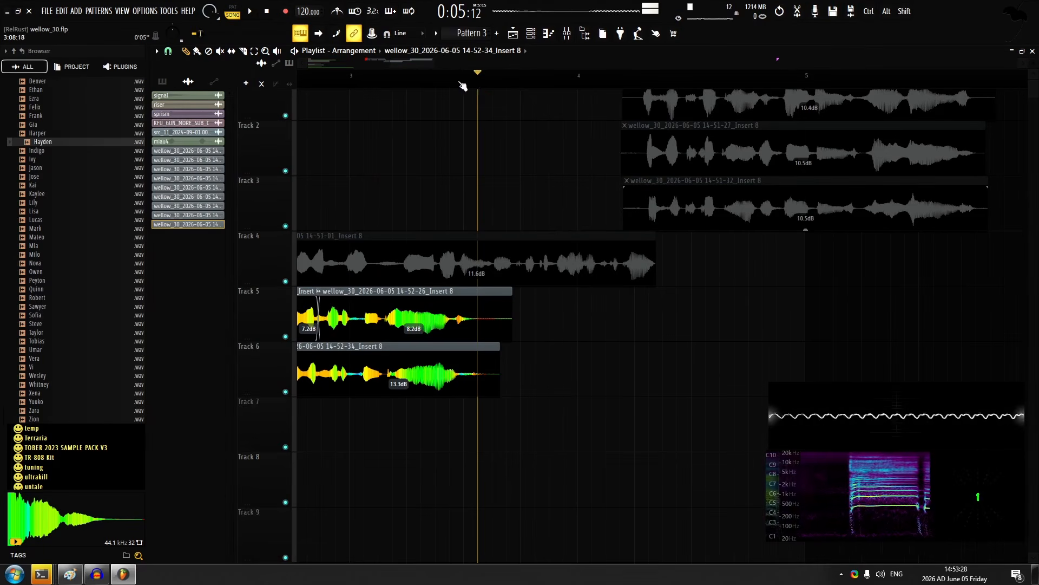
Open Pianoteq from the channel rack and play piano notes to find the reference pitch for the next line
left_click(549, 33)
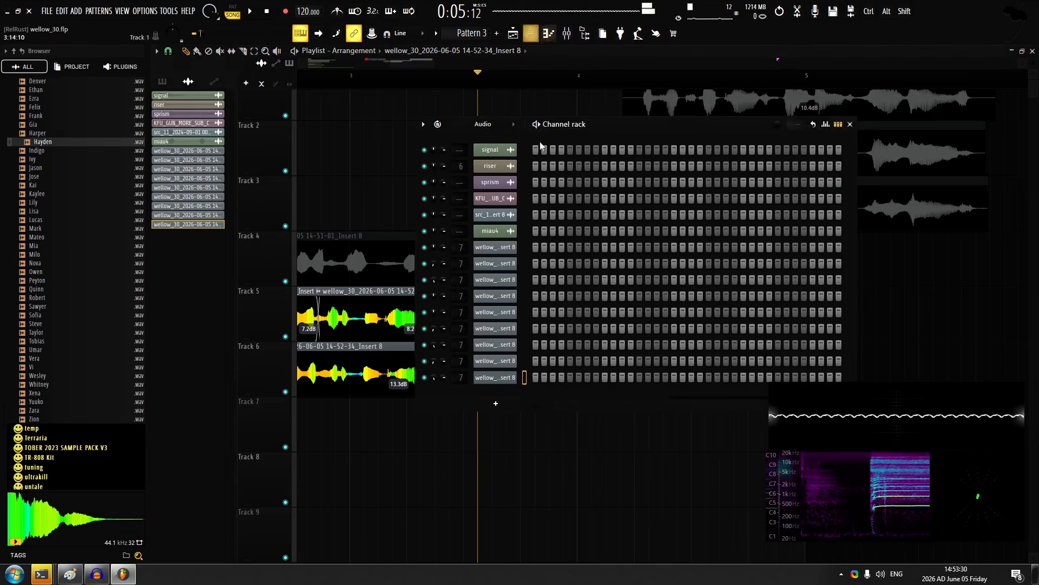
scroll(565, 295, "down", 1)
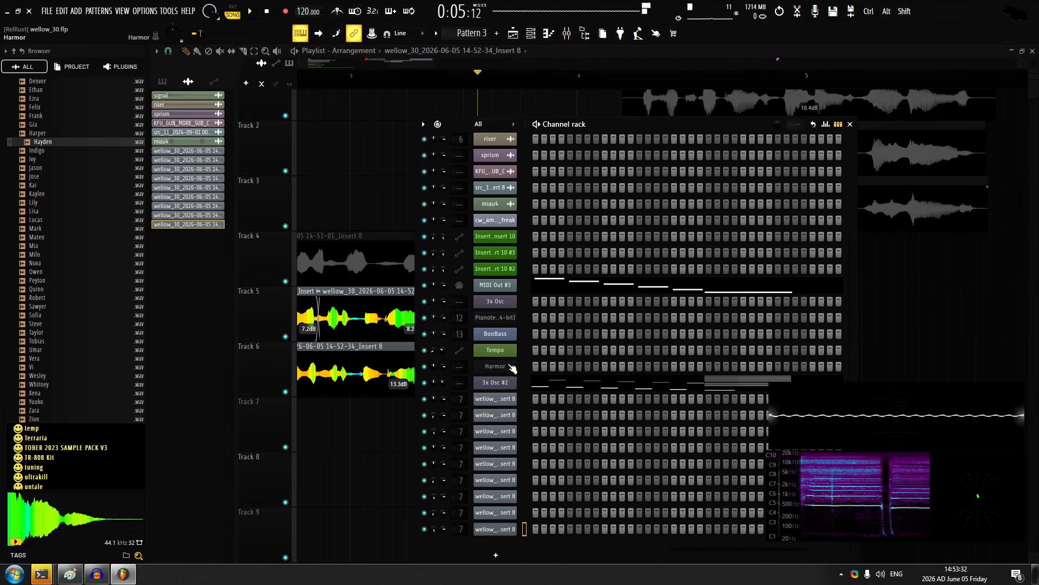
left_click(502, 319)
left_click(381, 422)
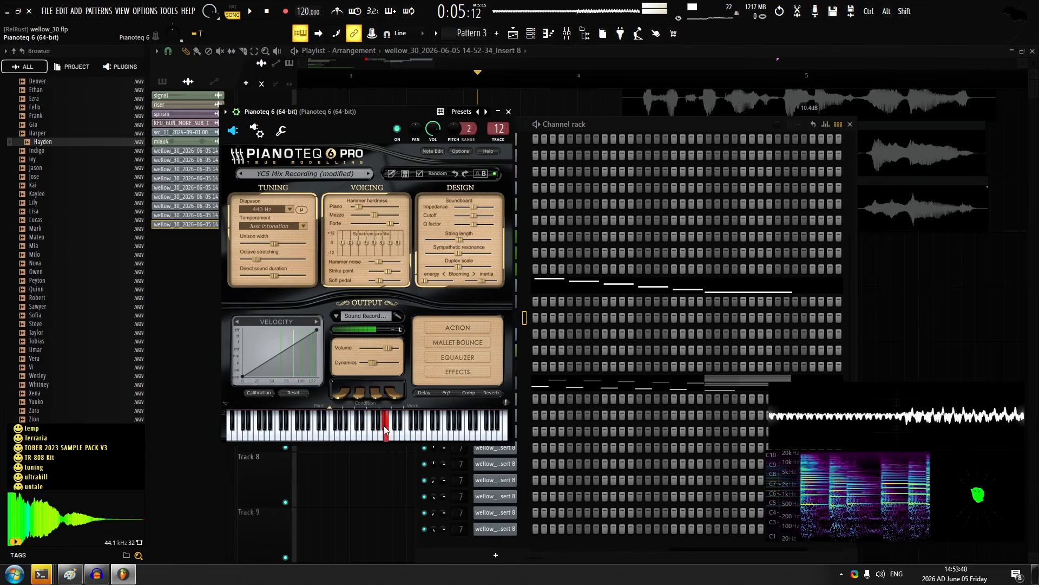
Set the scale root to F in Waves Tune Real-Time on Insert 8 and open its list of scales
key("F12")
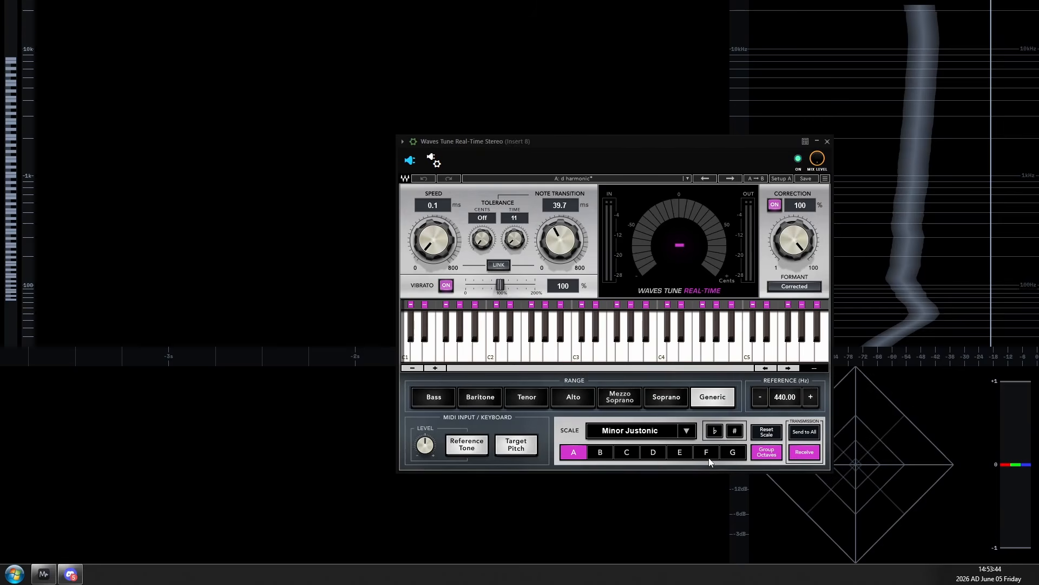
left_click(706, 451)
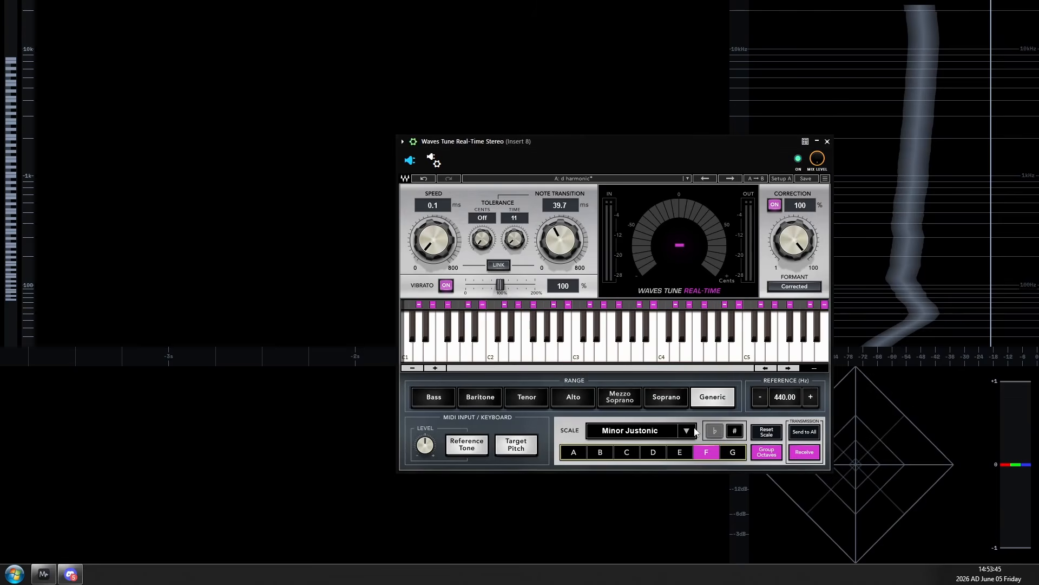
left_click(687, 431)
left_click(721, 138)
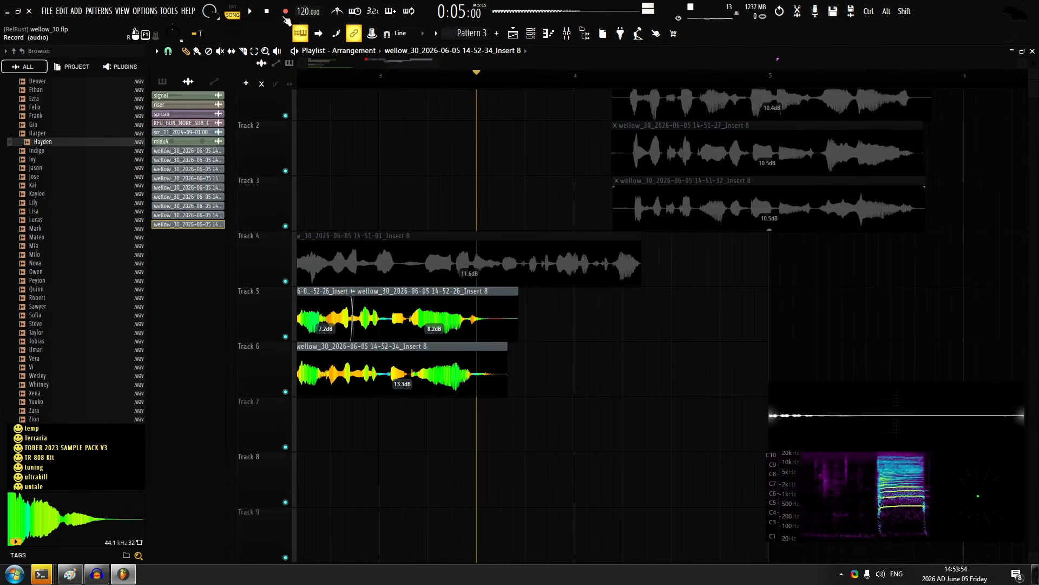
Record six layers of the next short vocal line on tracks 7 to 12 and line up their onsets
key("space")
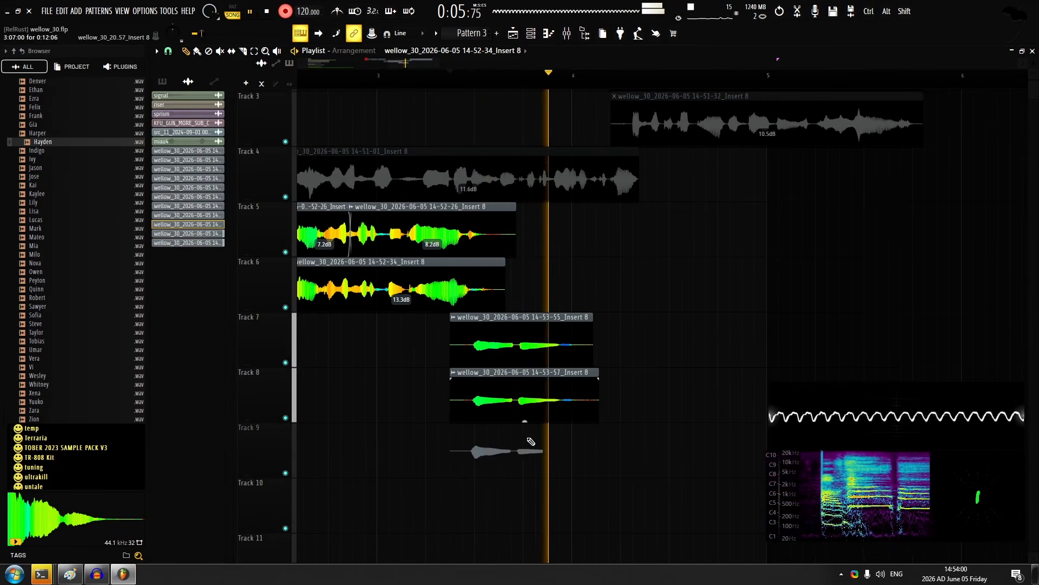
scroll(532, 444, "up", 4)
key("space")
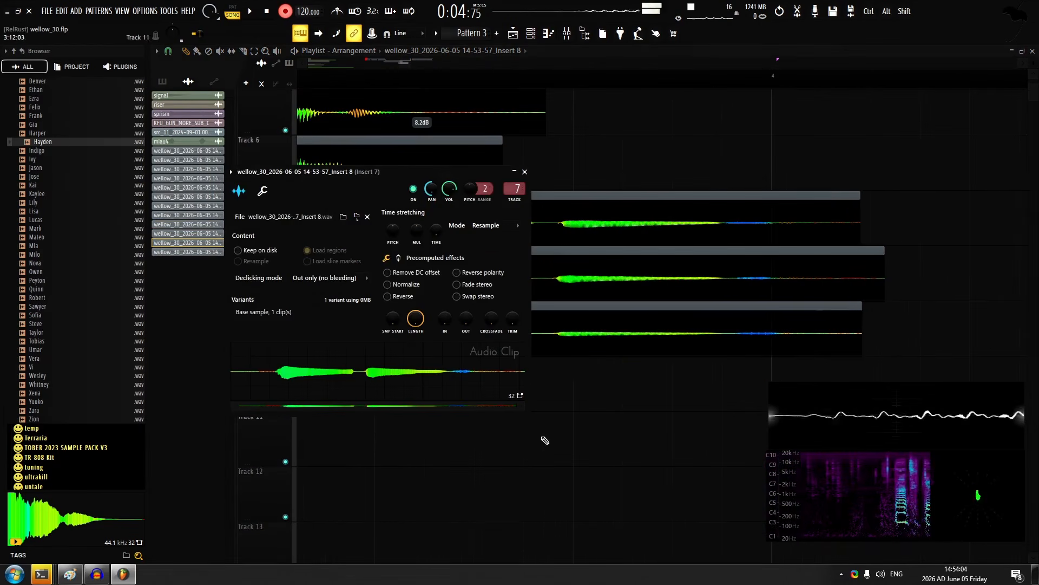
key("Escape")
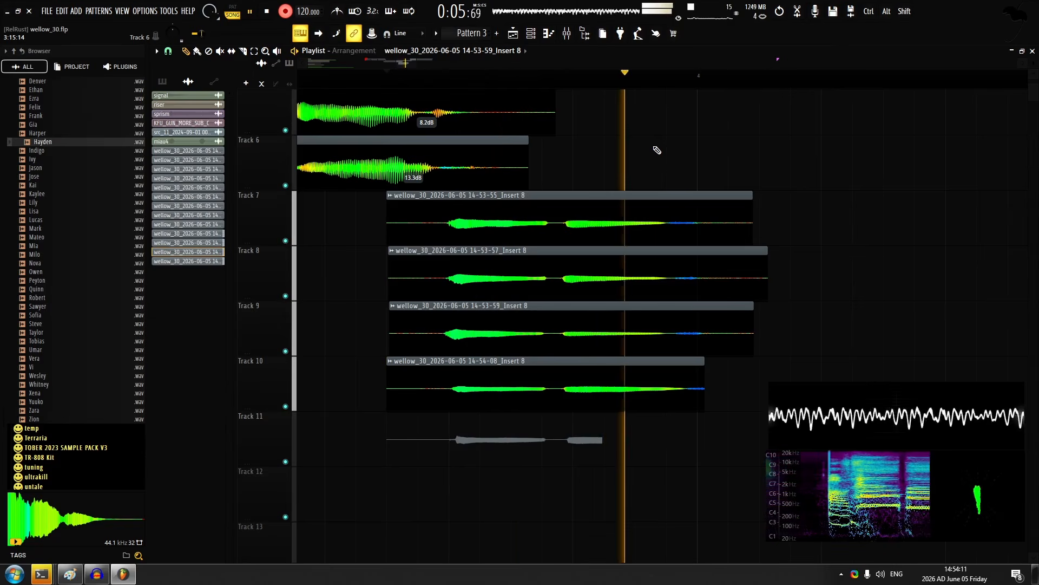
scroll(556, 386, "up", 2)
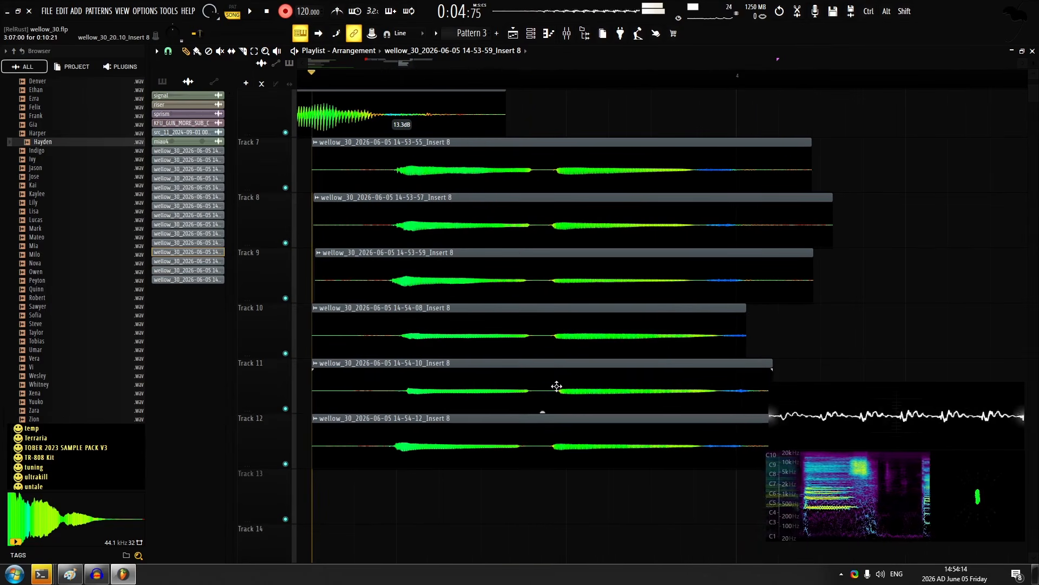
scroll(555, 325, "down", 3)
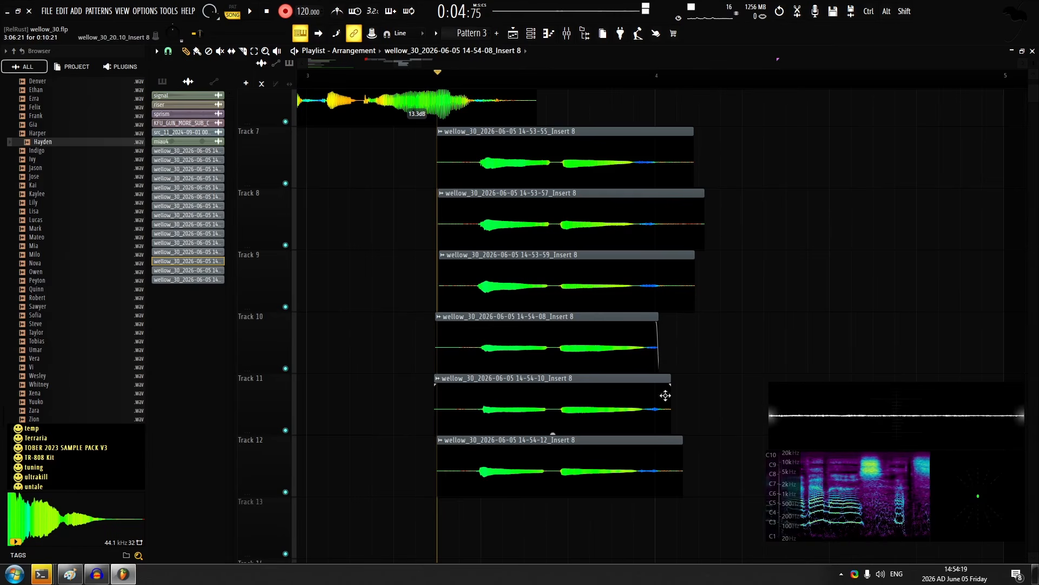
Record two more layers on tracks 13 and 14, and split the track 14 take between its two notes to align them
scroll(794, 263, "down", 2)
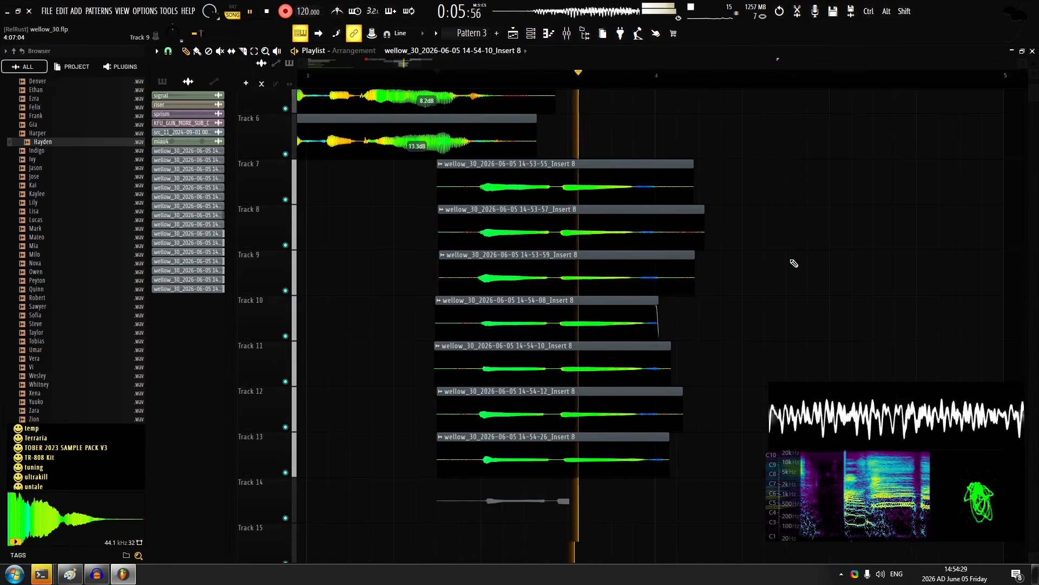
key("space")
scroll(541, 324, "down", 3)
scroll(509, 325, "up", 3)
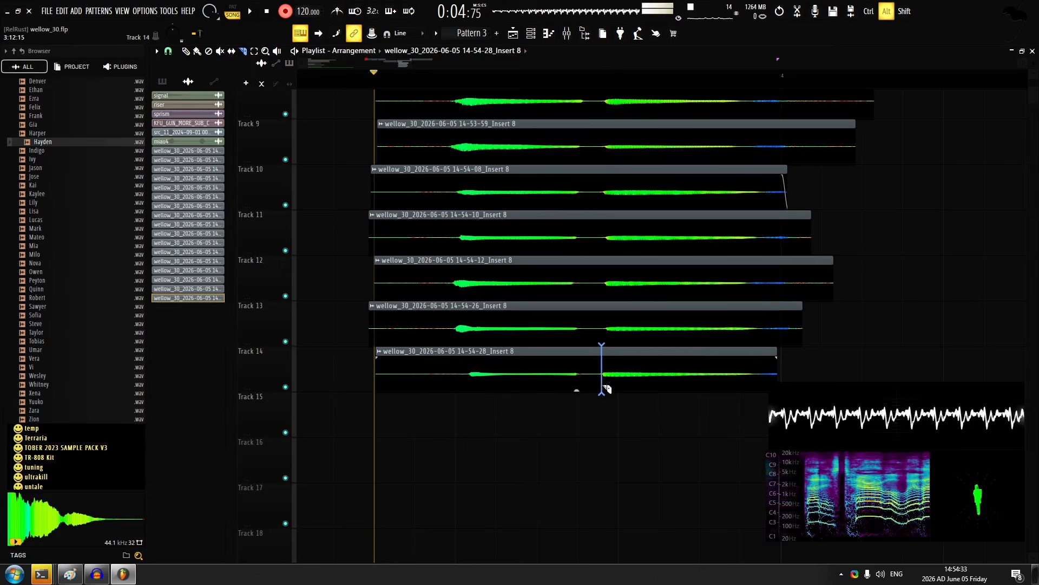
scroll(653, 376, "up", 2)
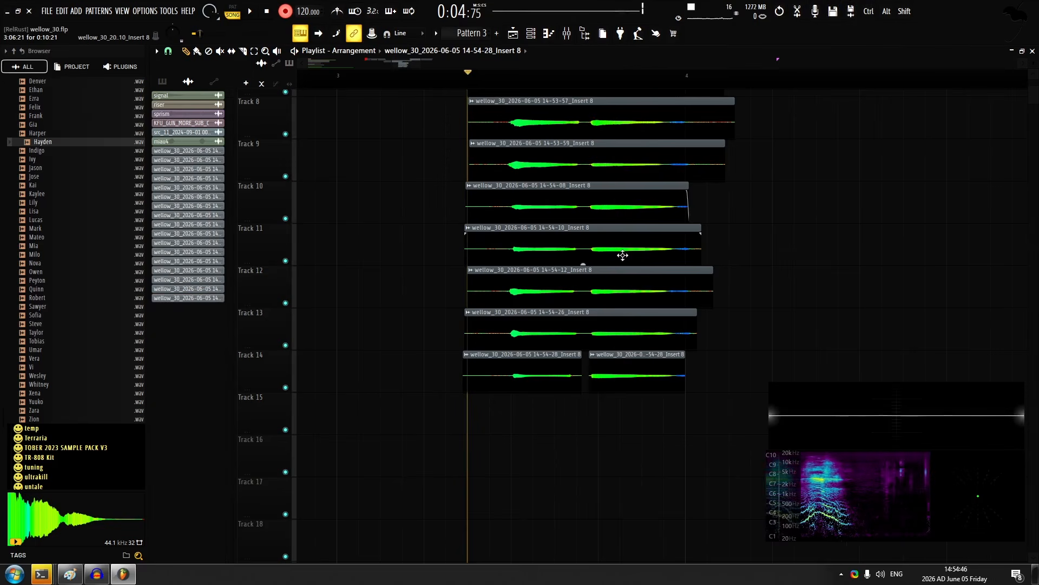
Record two layers on tracks 15 and 16, undoing the first track 16 take and recording it again
key("space")
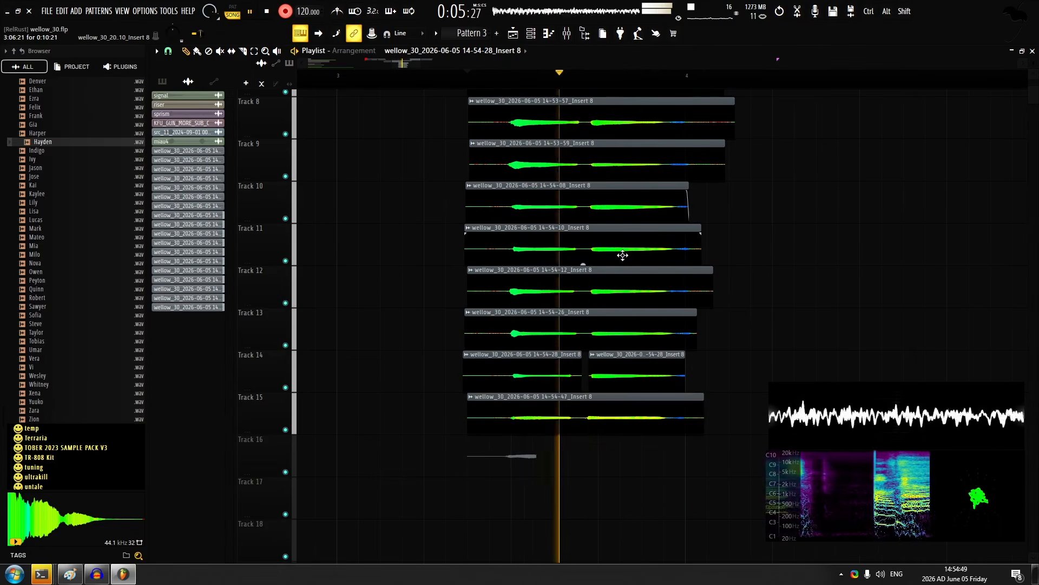
key("space")
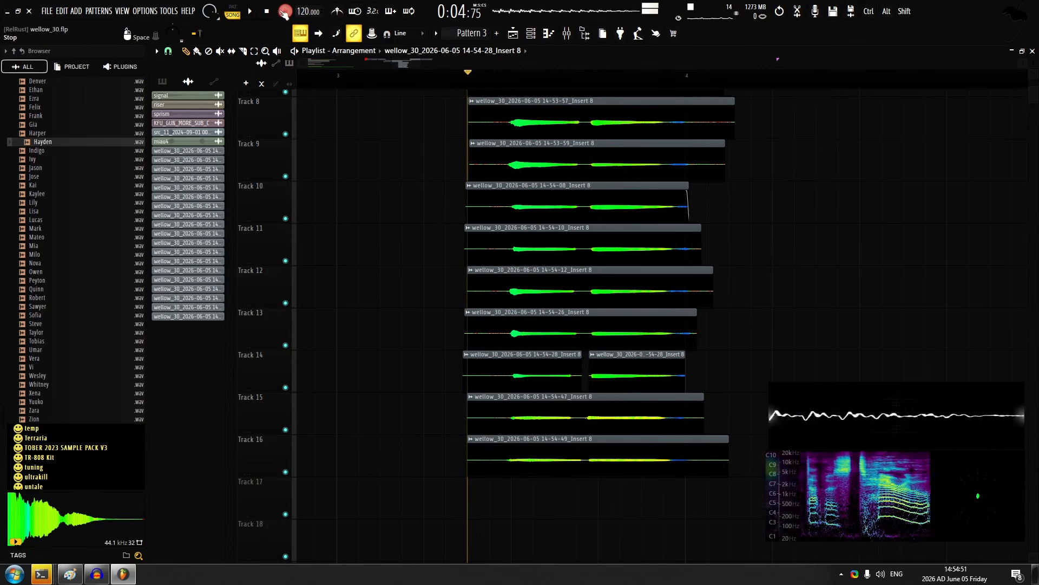
key("ctrl+z")
key("space")
key("space")
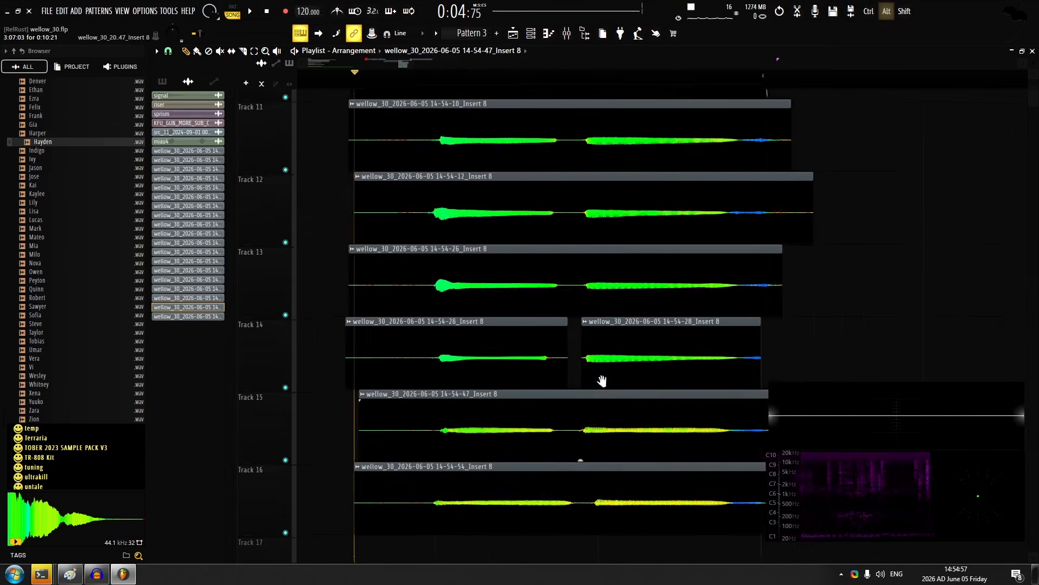
Shift the takes on tracks 15 and 16 so their second notes line up with the layers above
scroll(601, 379, "down", 2)
scroll(587, 365, "up", 2)
left_click_drag(586, 365, 574, 359)
scroll(594, 292, "down", 2)
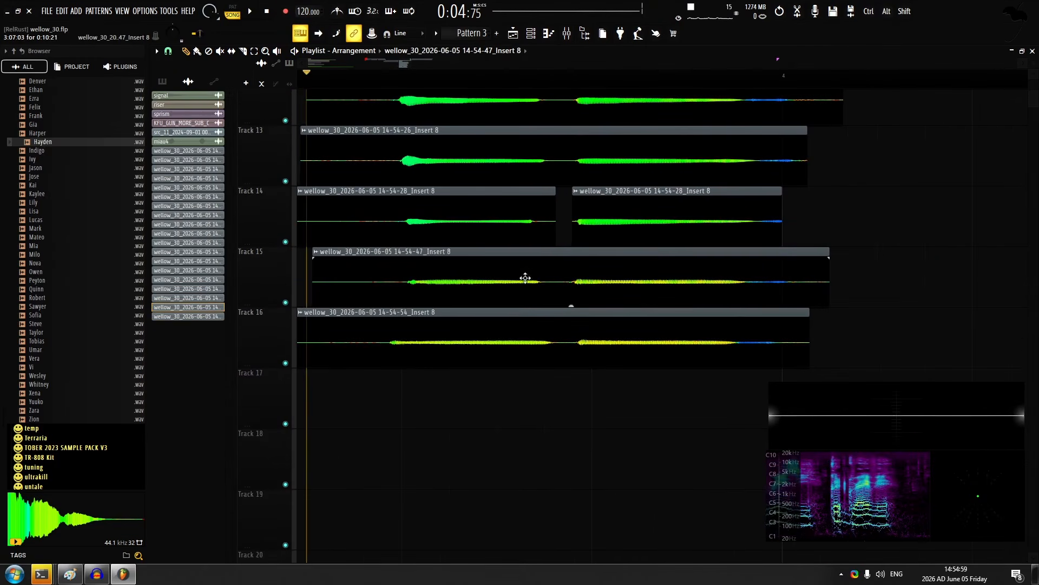
Open the audio clip settings of the track 15 and 16 takes, and raise both clips' gain to 1.3 dB
double_click(524, 278)
double_click(565, 345)
key("Escape")
left_click_drag(622, 287, 586, 324)
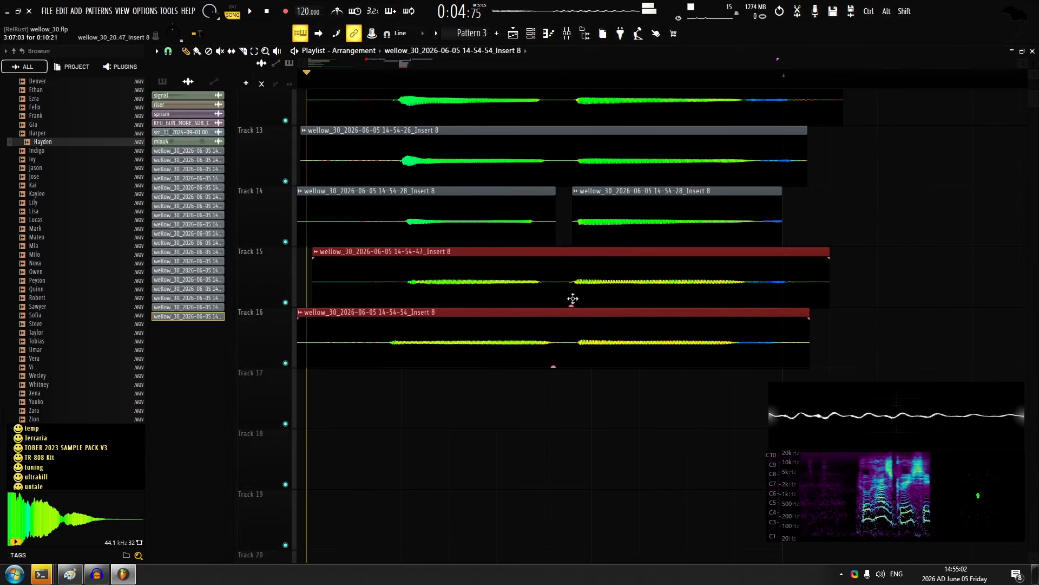
scroll(517, 320, "down", 4)
scroll(546, 238, "up", 3)
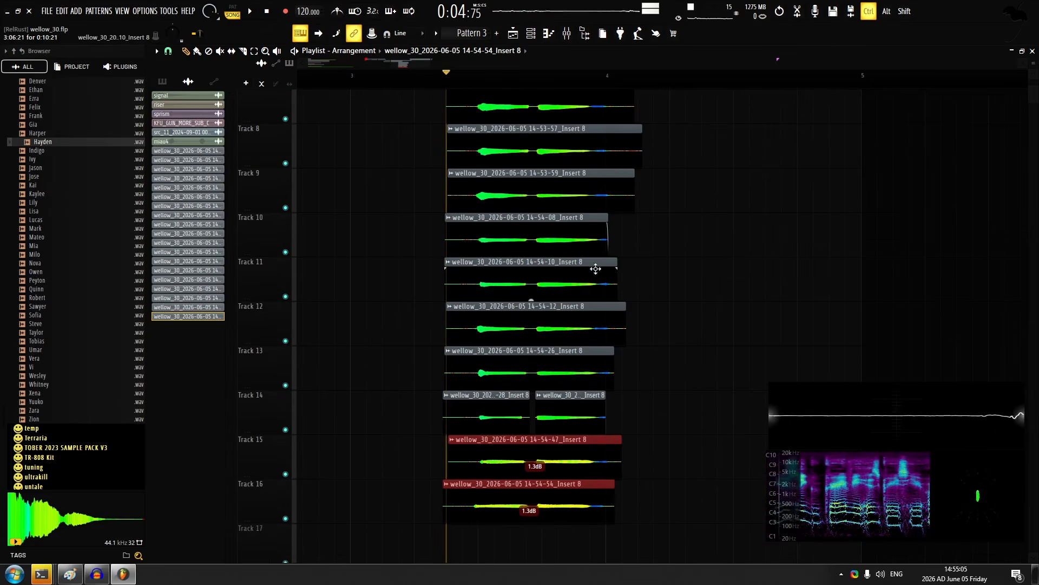
Set the gain of the takes on tracks 10 to 14 to 1.8 dB and undo the removal of the track 11 take
left_click_drag(590, 247, 456, 412)
left_click_drag(520, 283, 520, 278)
right_click(520, 285)
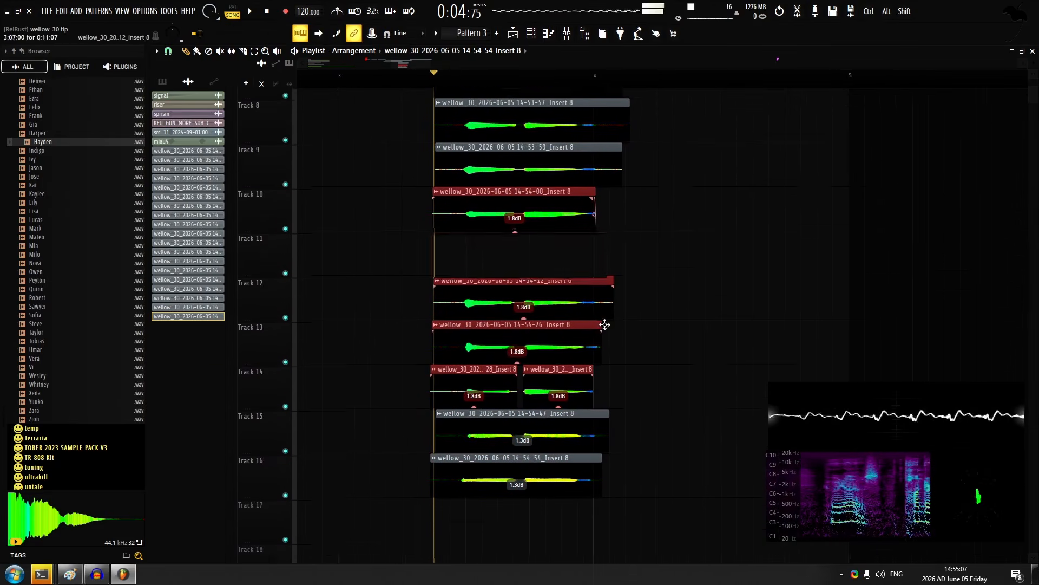
key("ctrl+z")
Set the two track 14 pieces to 4.1 dB and 2.7 dB, and the takes on tracks 15 and 16 to 3.2 dB
scroll(603, 331, "up", 3)
left_click_drag(604, 391, 473, 422)
scroll(556, 364, "down", 4)
scroll(527, 379, "up", 4)
left_click_drag(527, 378, 510, 312)
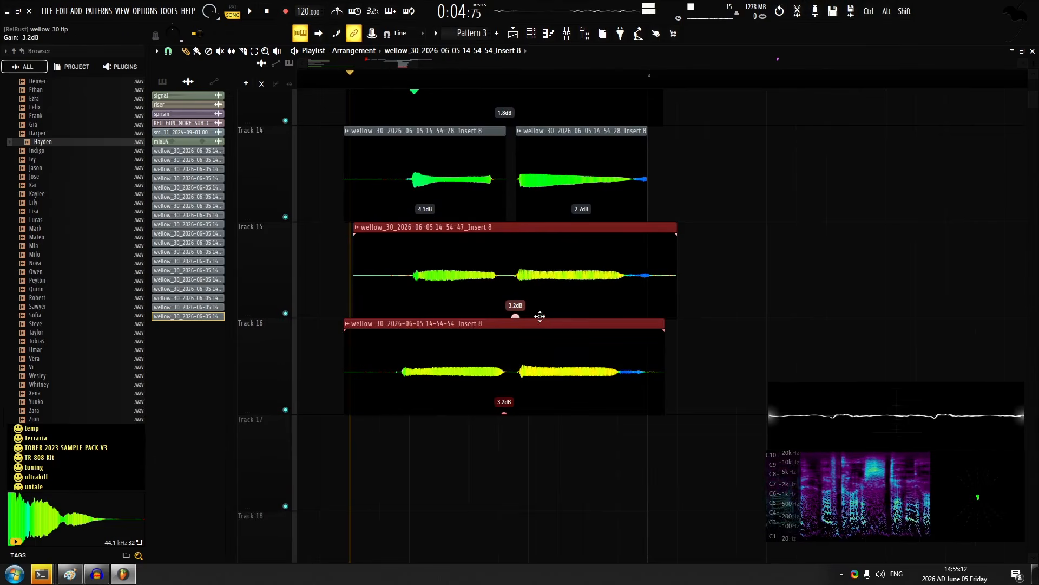
Slice the track 16 take partway through its first note
left_click(243, 51)
key("space")
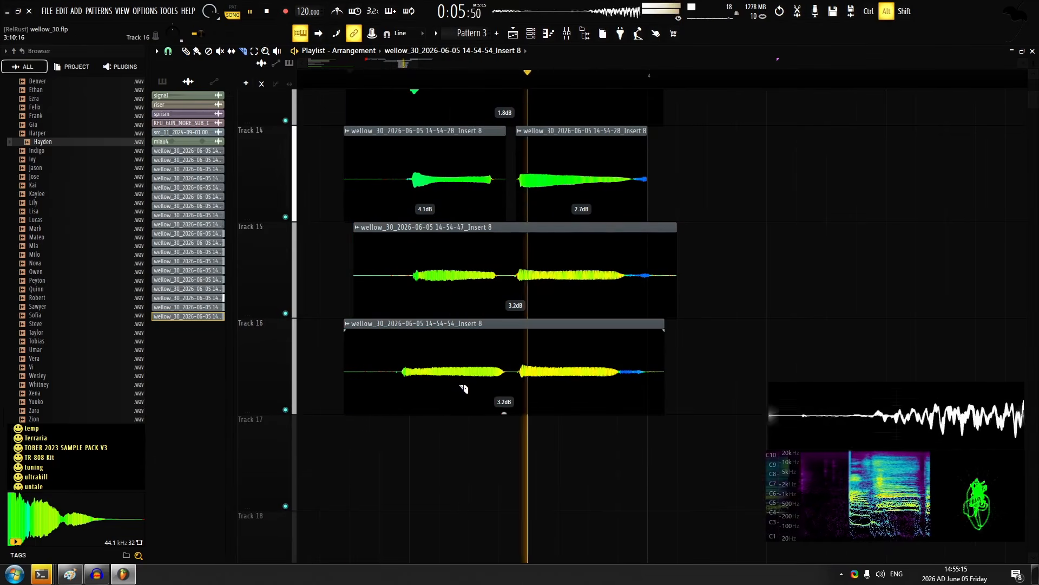
left_click_drag(456, 394, 456, 352)
key("space")
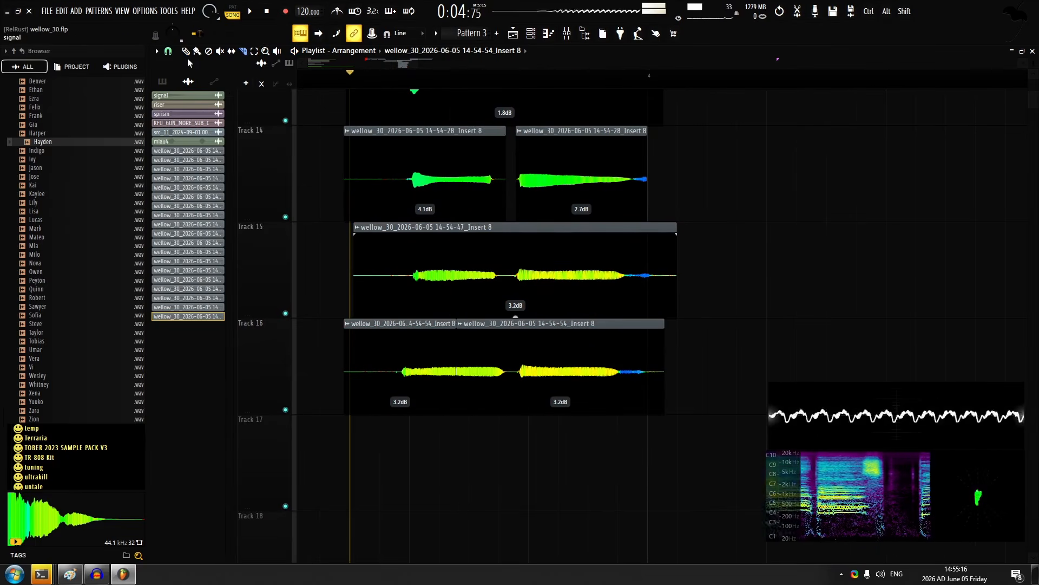
Shift the front piece on track 16 right with a crossfade and 4.7 dB gain, soloing track 15 for comparison
right_click(522, 263, "alt")
right_click(512, 267, "alt")
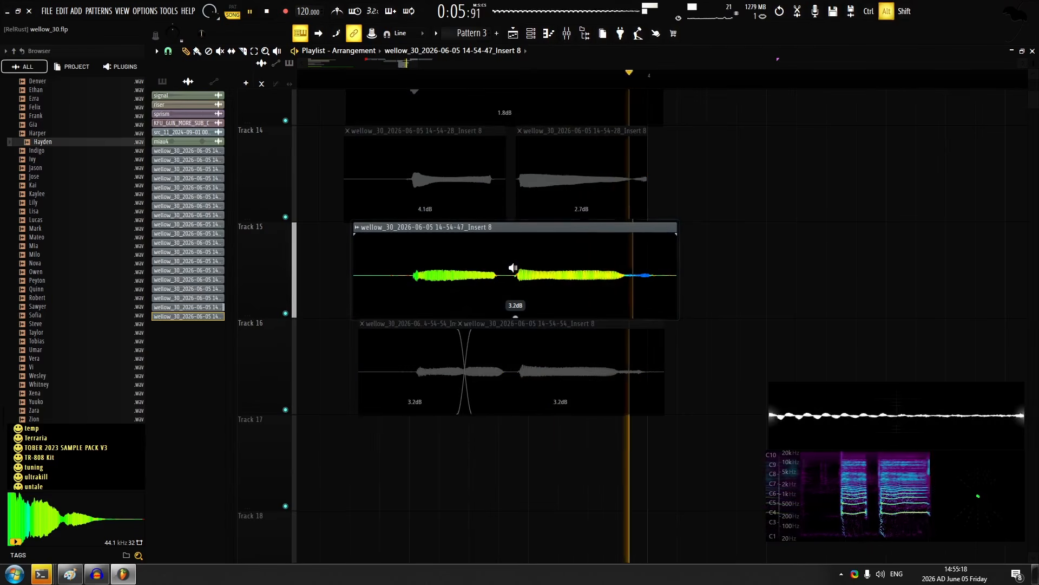
scroll(477, 200, "down", 1)
scroll(502, 228, "down", 1)
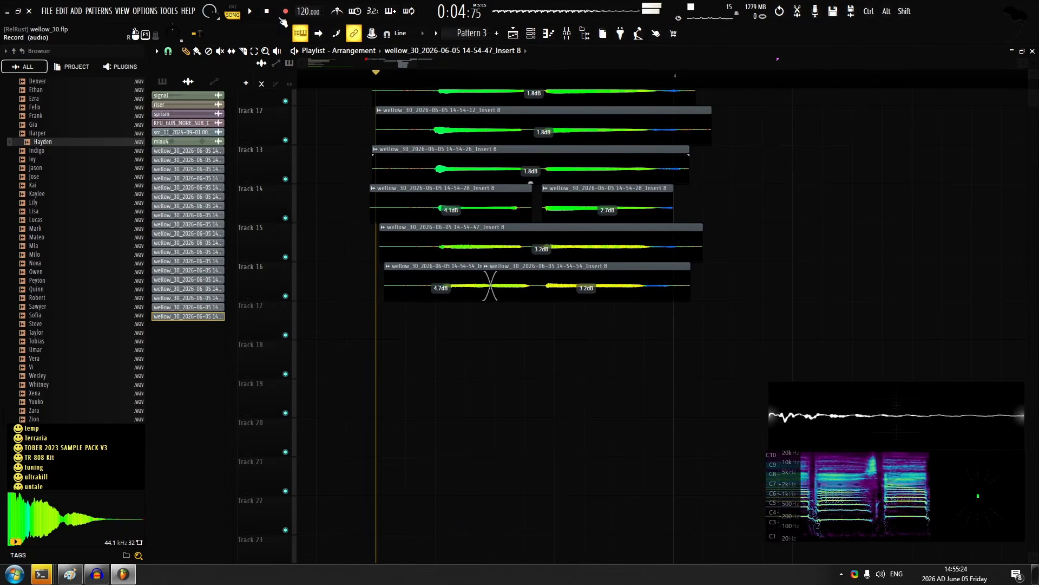
Record two more layers of the line on tracks 17 and 18
key("space")
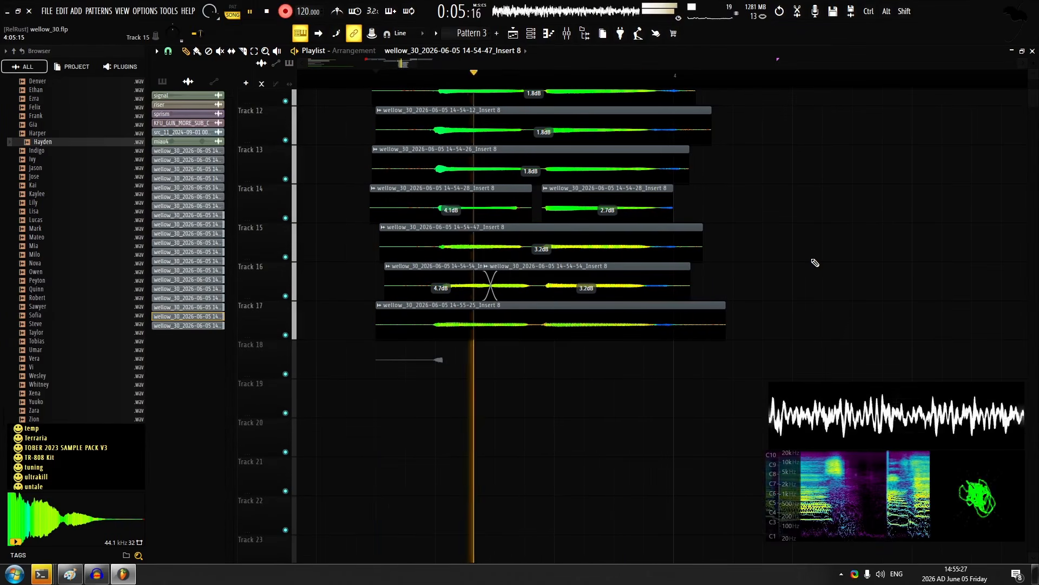
key("space")
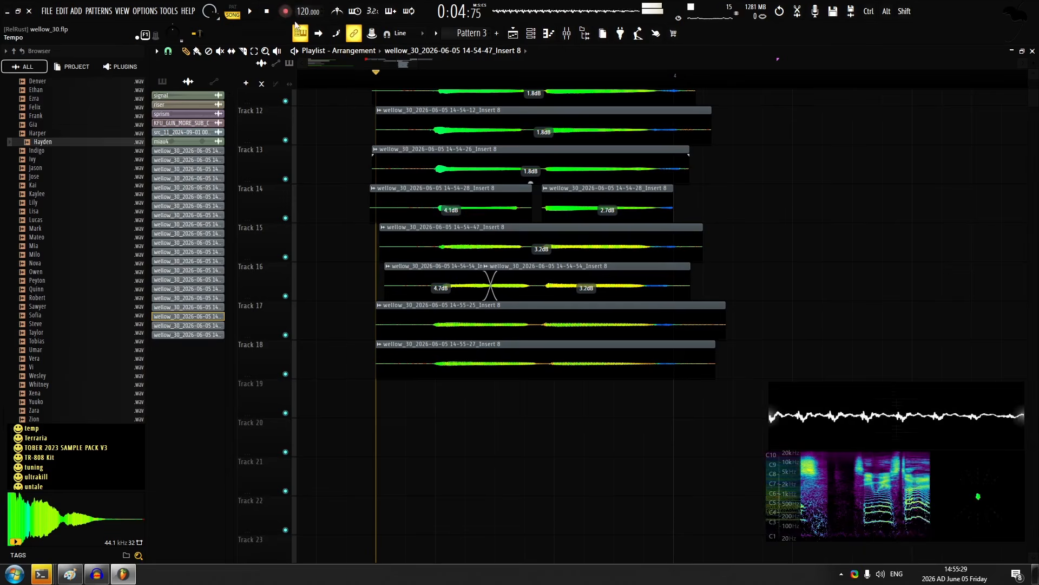
Open the audio clip settings of the track 17 and 18 takes, nudge the track 17 take slightly right and play the layers back
scroll(526, 363, "up", 1)
scroll(525, 362, "up", 2)
left_click(551, 303)
double_click(552, 303)
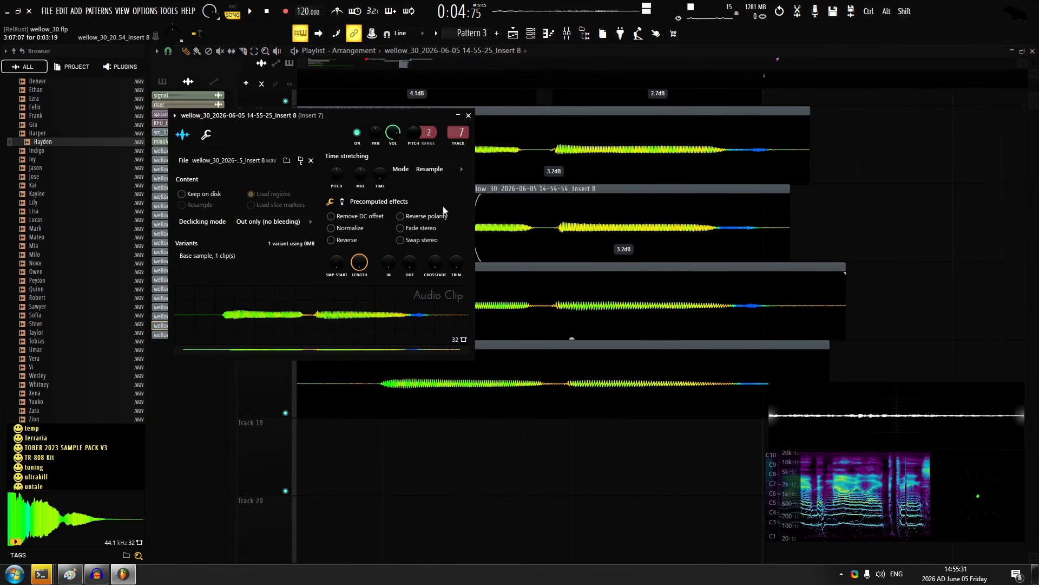
key("Escape")
double_click(483, 392)
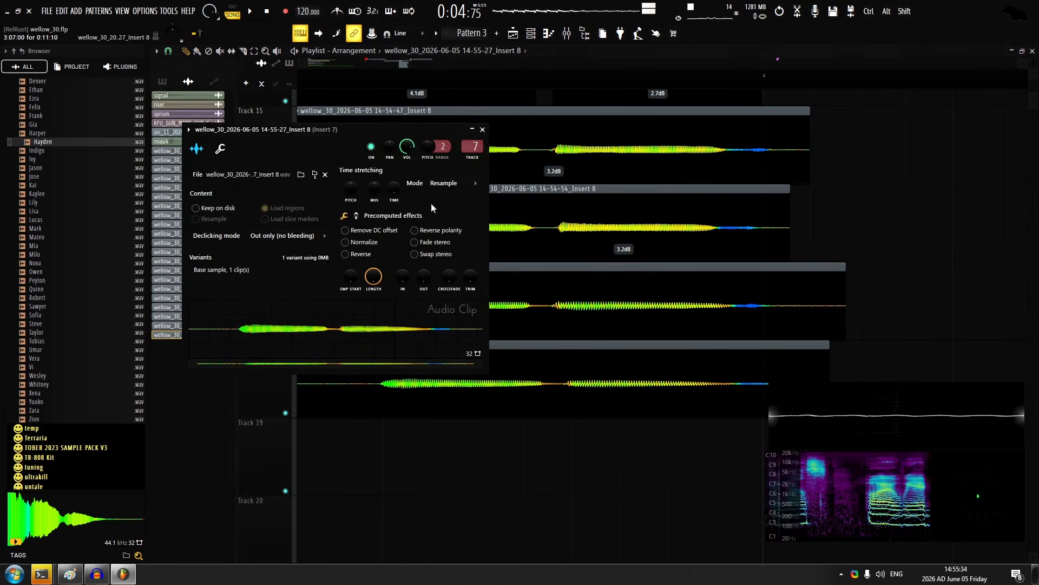
key("Escape")
key("space")
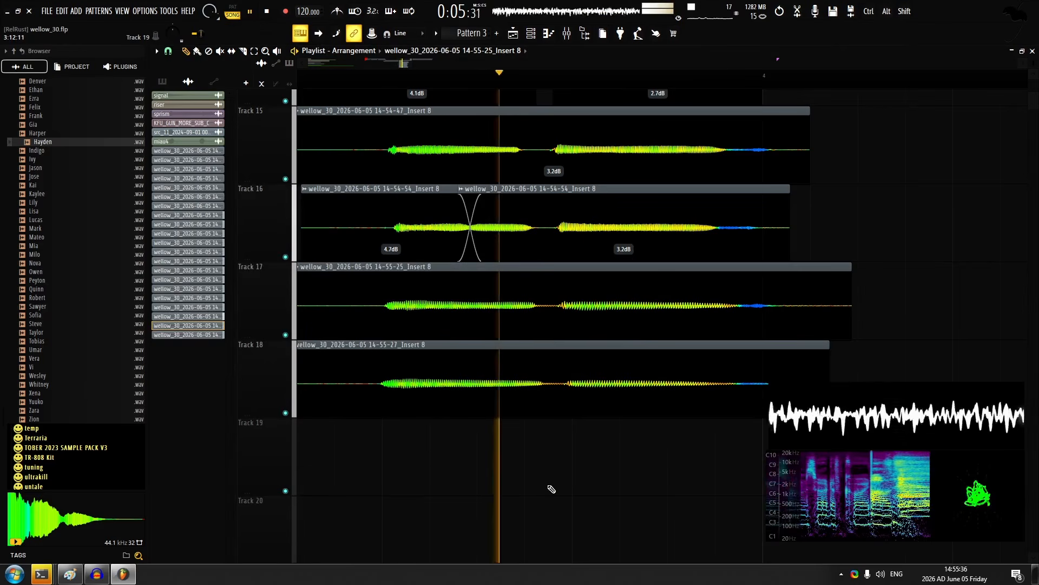
scroll(585, 322, "down", 1)
key("space")
Record two further layers of the line on tracks 19 and 20
scroll(482, 380, "down", 5)
scroll(458, 408, "up", 2)
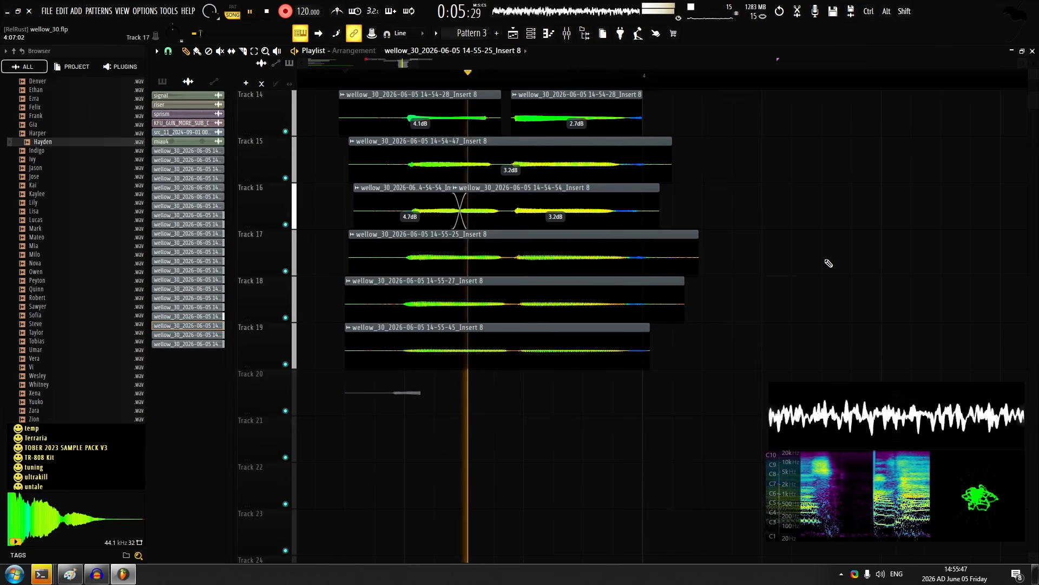
key("space")
Line up the new takes on tracks 19 and 20 with the layers above and open the track 20 take's audio clip settings
scroll(537, 347, "up", 3)
scroll(542, 197, "down", 1)
mouse_move(533, 350)
left_mouse_down()
mouse_move(515, 332)
mouse_move(522, 364)
left_mouse_up()
scroll(501, 189, "down", 5)
scroll(474, 116, "up", 5)
scroll(513, 332, "up", 3)
Set the gain of the takes on tracks 19 and 20 to 5.0 dB and play the layers back
scroll(514, 333, "up", 1)
double_click(522, 365)
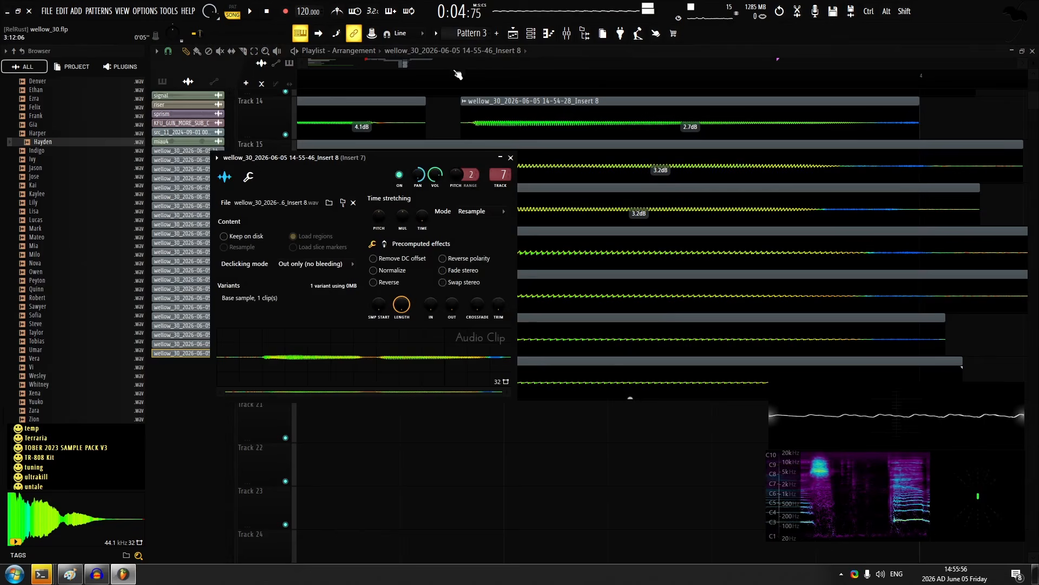
right_click(584, 453)
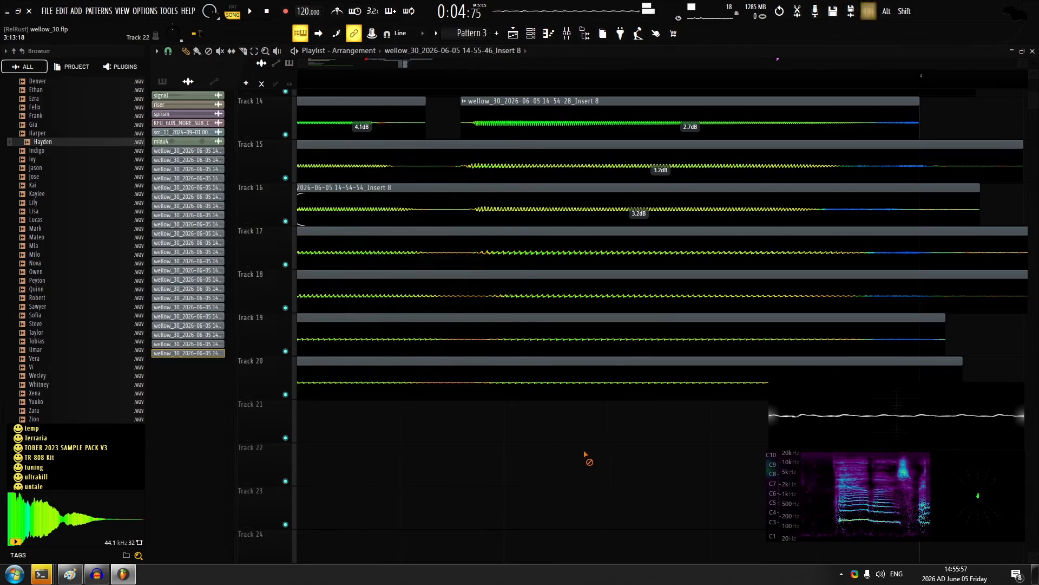
scroll(585, 452, "down", 5)
Replace the takes on tracks 19 and 20 with one new take on track 19, its gain set to 12.3 dB
scroll(559, 387, "up", 1)
left_click_drag(558, 389, 553, 349)
left_click(788, 346, "ctrl")
key("space")
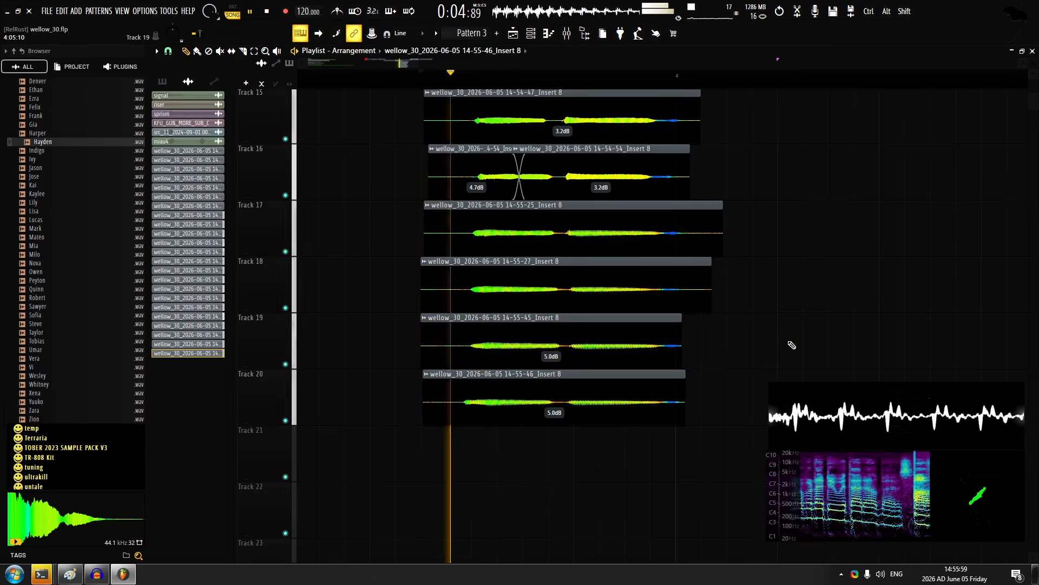
left_click_drag(573, 420, 572, 417)
key("space")
scroll(559, 386, "up", 1)
left_click(535, 385)
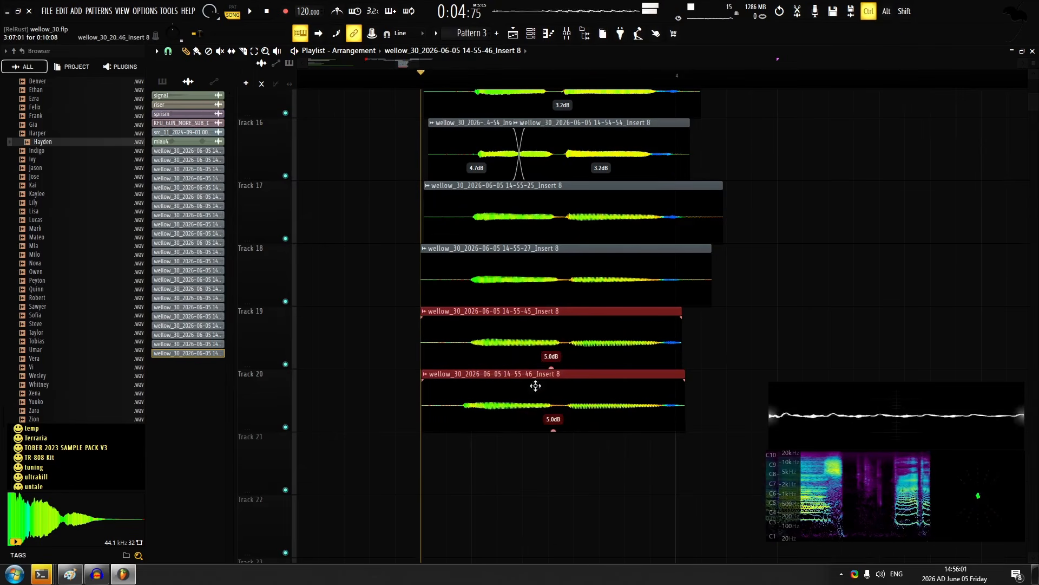
left_click_drag(551, 367, 551, 375)
left_click_drag(301, 367, 448, 404)
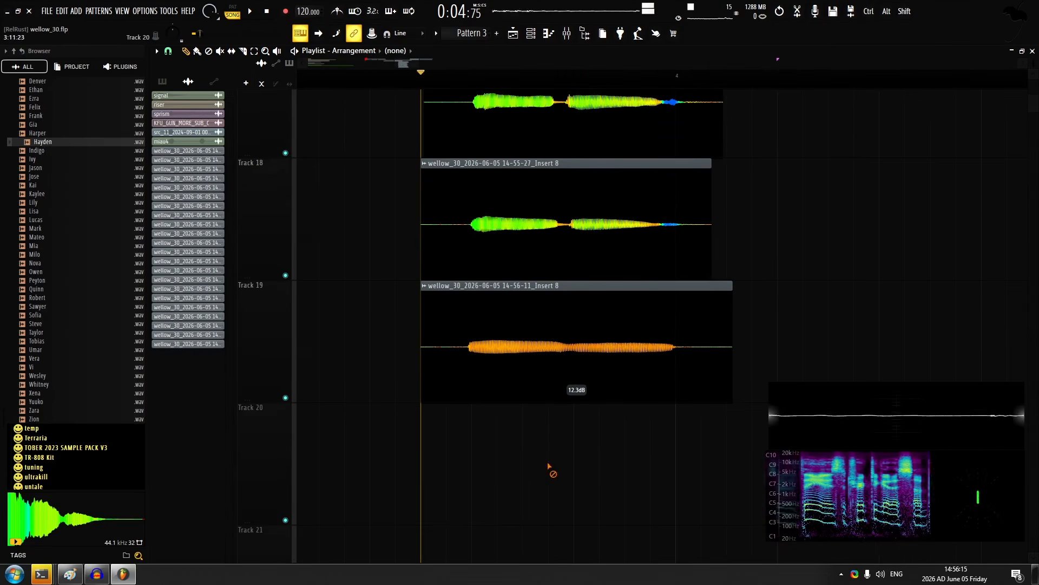
Discard the new take on track 19 and record the line on that track again
right_click(544, 344, "alt+shift")
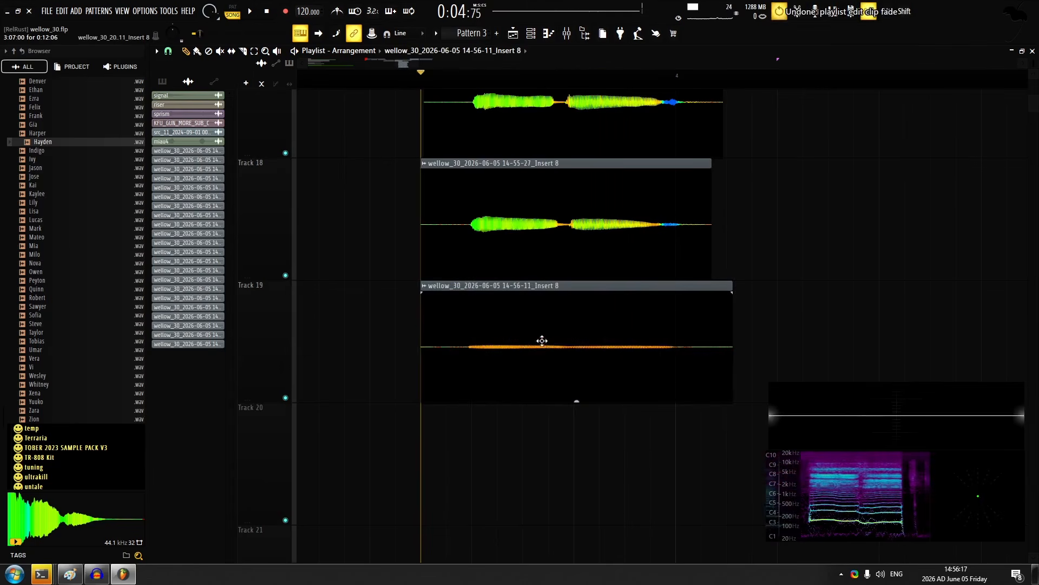
right_click(542, 341)
left_click(285, 11)
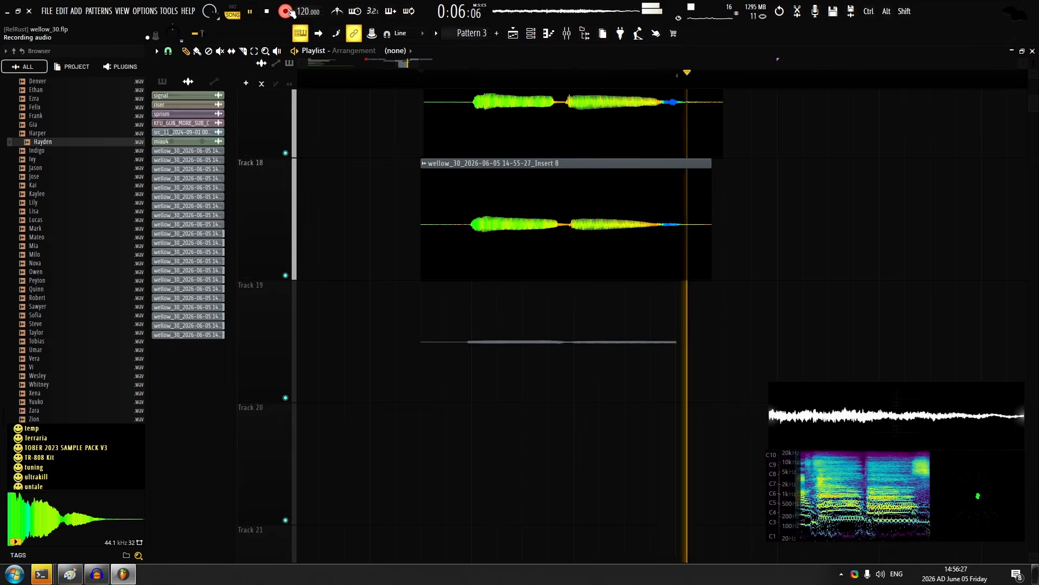
left_click(289, 9)
Lower the pitch of the track 19 take in its audio clip settings, set its gain to 13.8 dB and play the layers back
right_click(551, 330, "alt+shift")
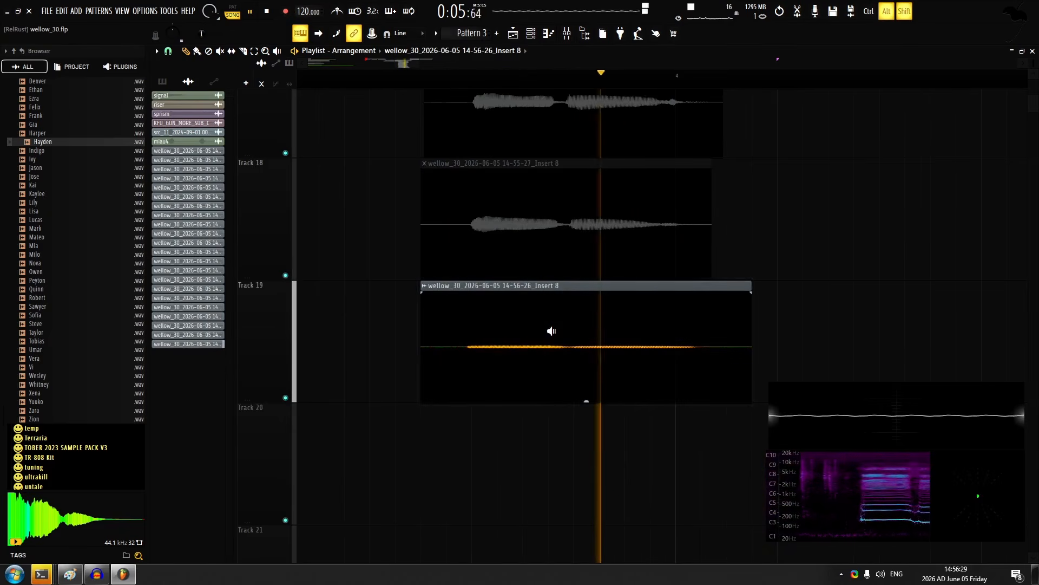
double_click(549, 330)
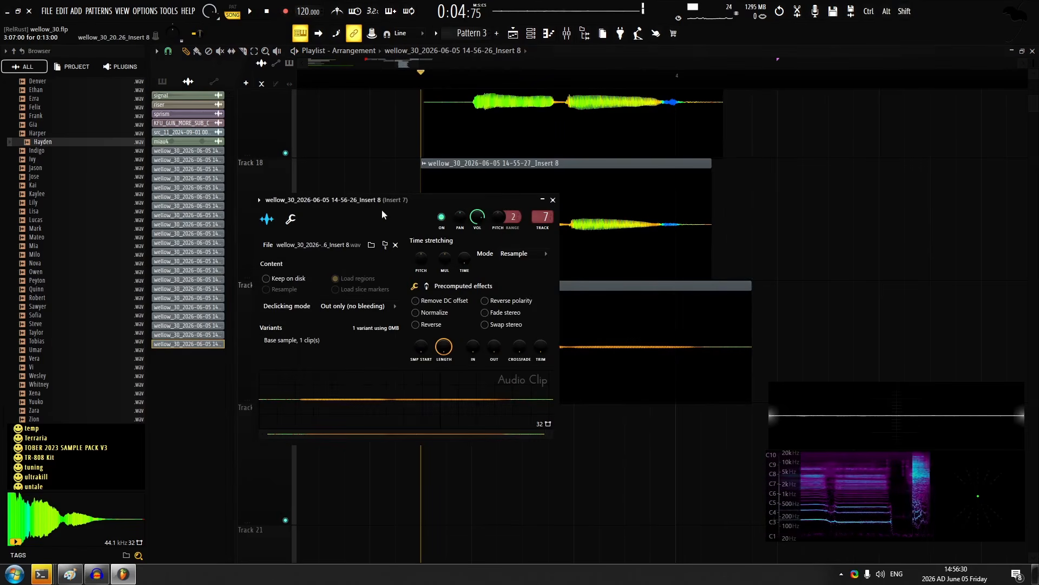
key("Escape")
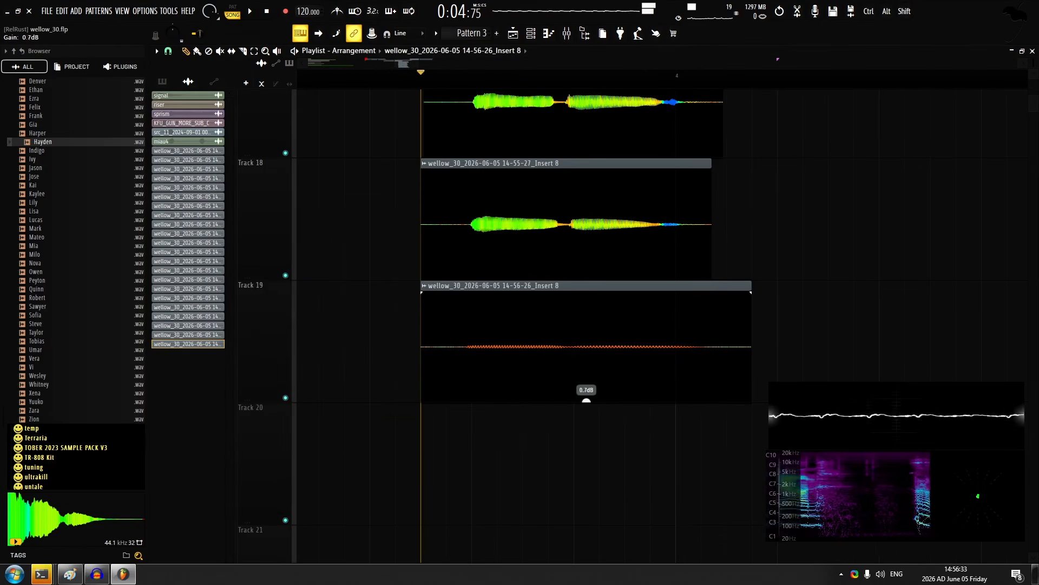
key("space")
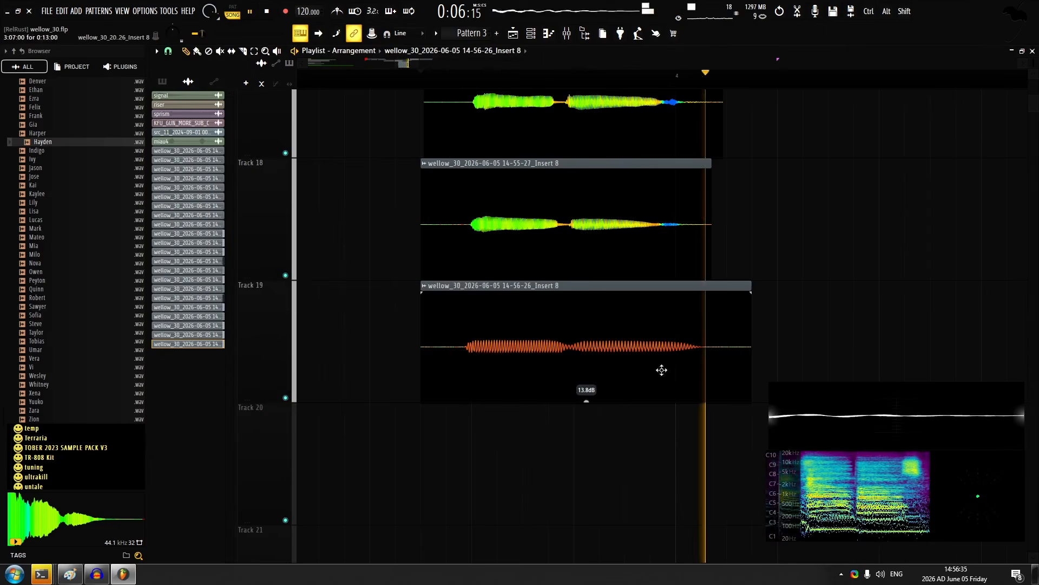
key("space")
Trim the end of the track 19 take to bar 4 with a fade-out and play the layers back
left_click_drag(751, 295, 676, 284)
key("space")
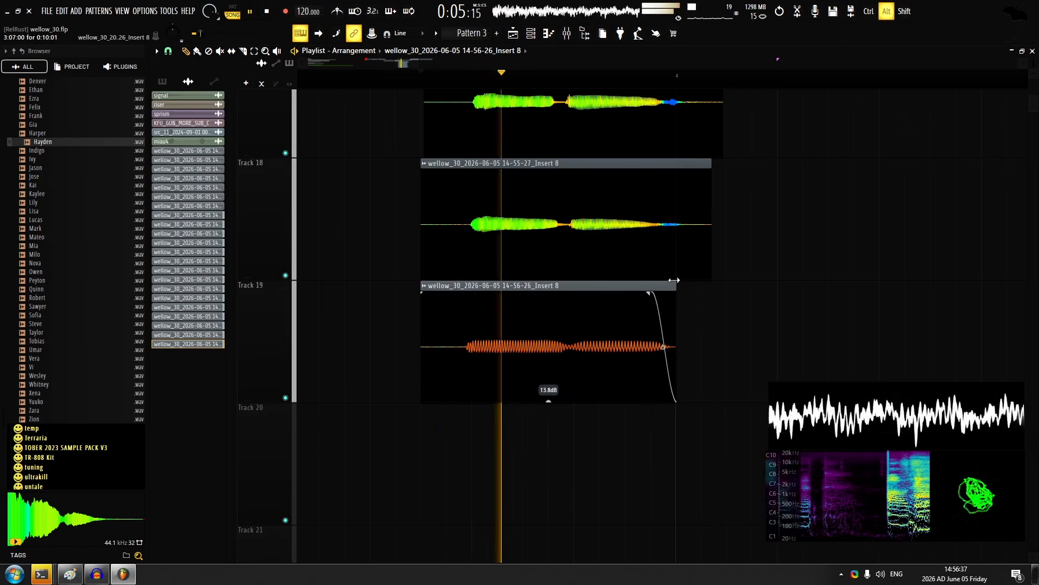
scroll(386, 166, "down", 3)
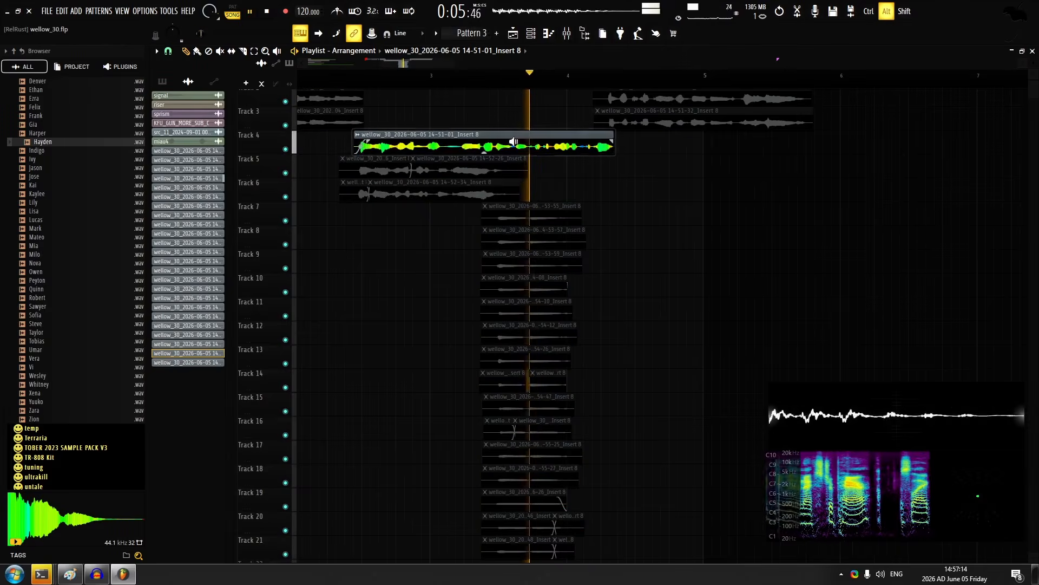
Place the 14-51-01 take on track 6 just after the start of bar 4 and play the transition back
right_click(533, 142, "alt")
right_click(533, 141, "alt")
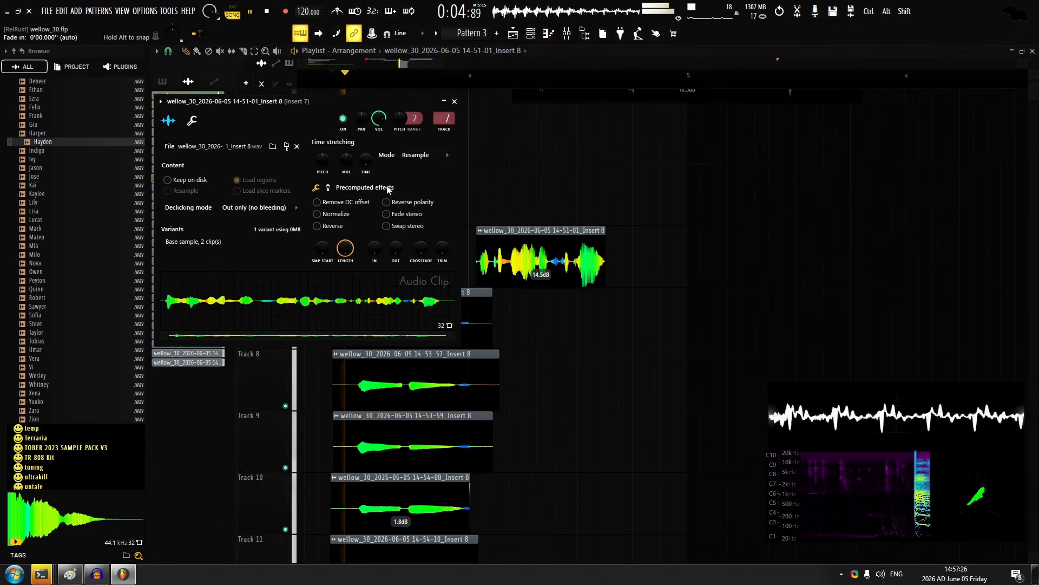
key("Escape")
left_click_drag(582, 179, 552, 365)
scroll(557, 360, "down", 3)
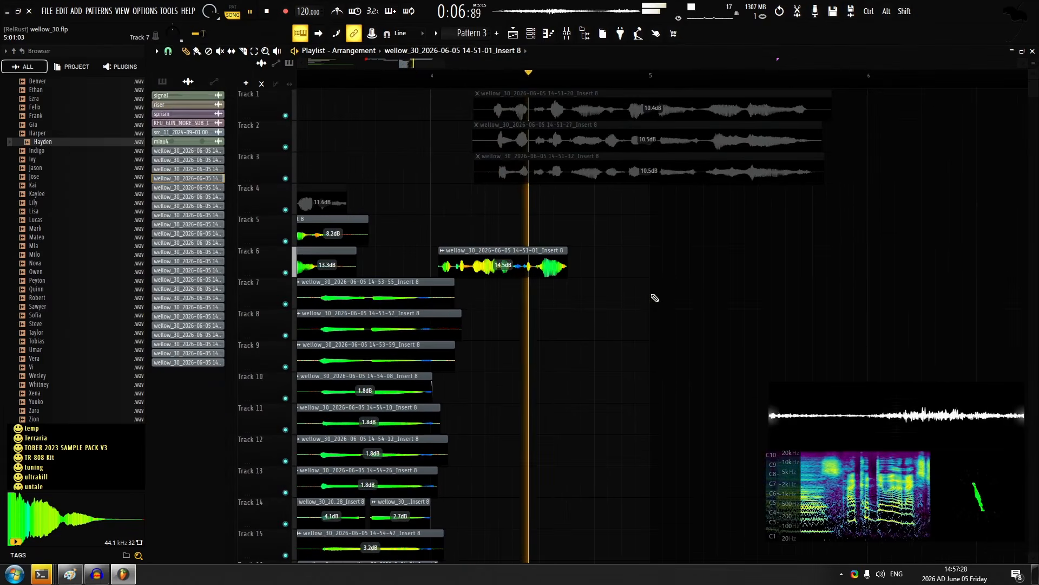
Unmute the takes on tracks 1 to 3 and shift them together to start around the middle of bar 4
right_click(603, 103, "alt")
left_click_drag(603, 103, 671, 162)
key("space")
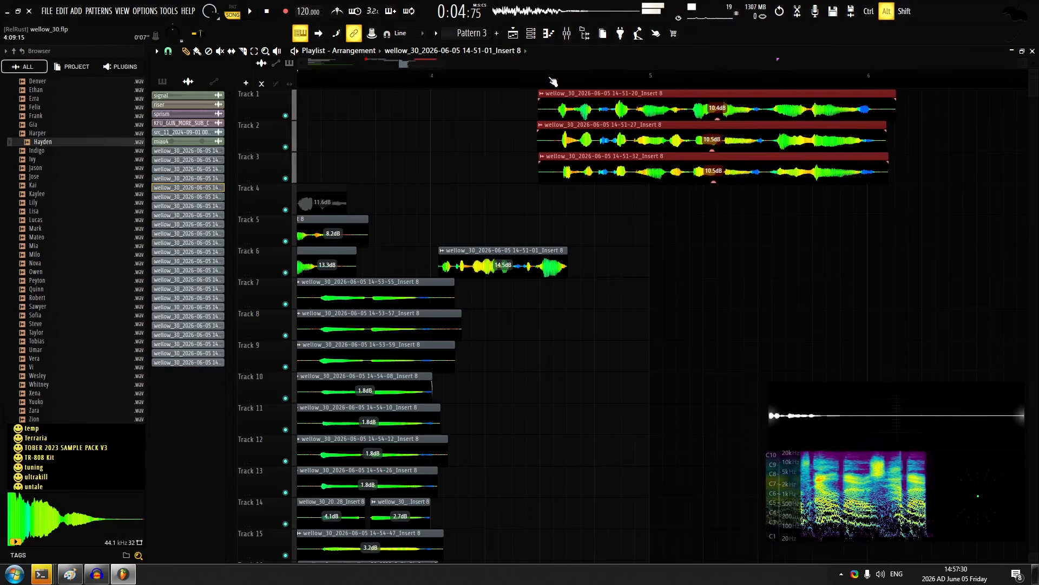
scroll(605, 181, "up", 5)
Mute the track 1 take and record another layer of the line on track 4, with its gain set to 9.1 dB
right_click(564, 218)
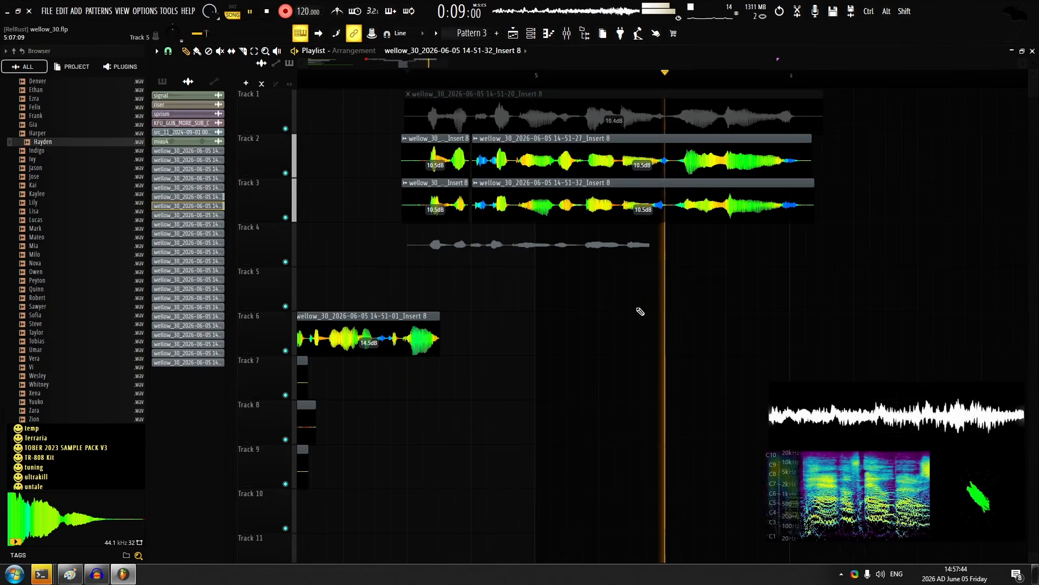
key("space")
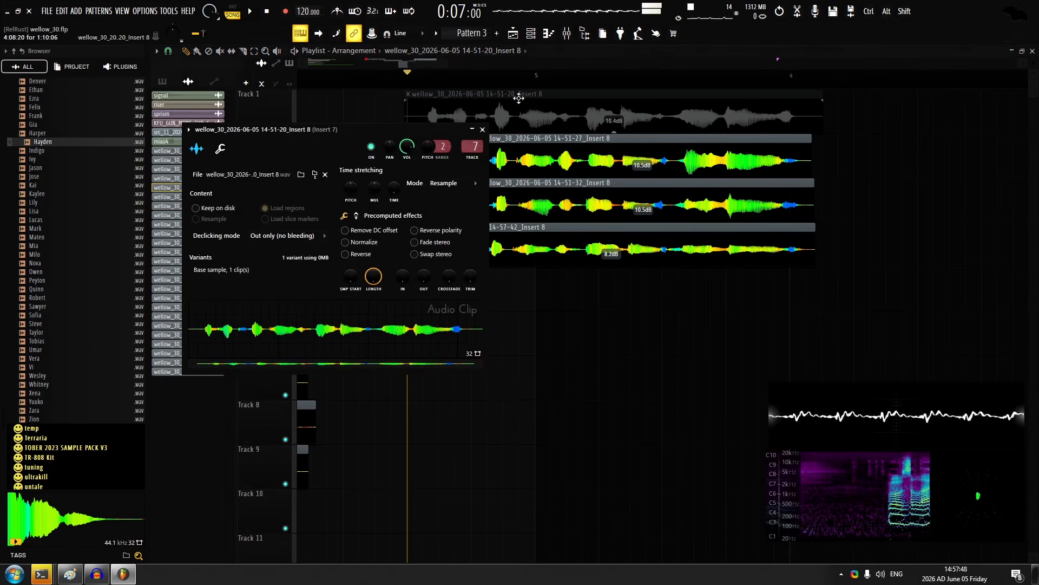
key("space")
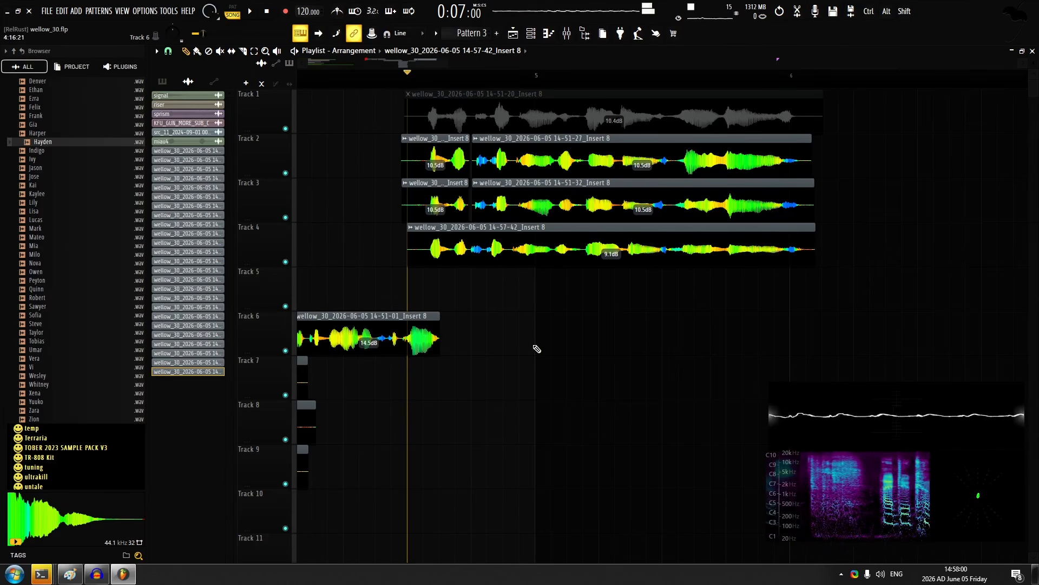
Play the stacked layers back and raise the gain of all takes on tracks 7 to 14 by 1.2 dB
scroll(533, 347, "down", 4)
scroll(485, 328, "down", 2)
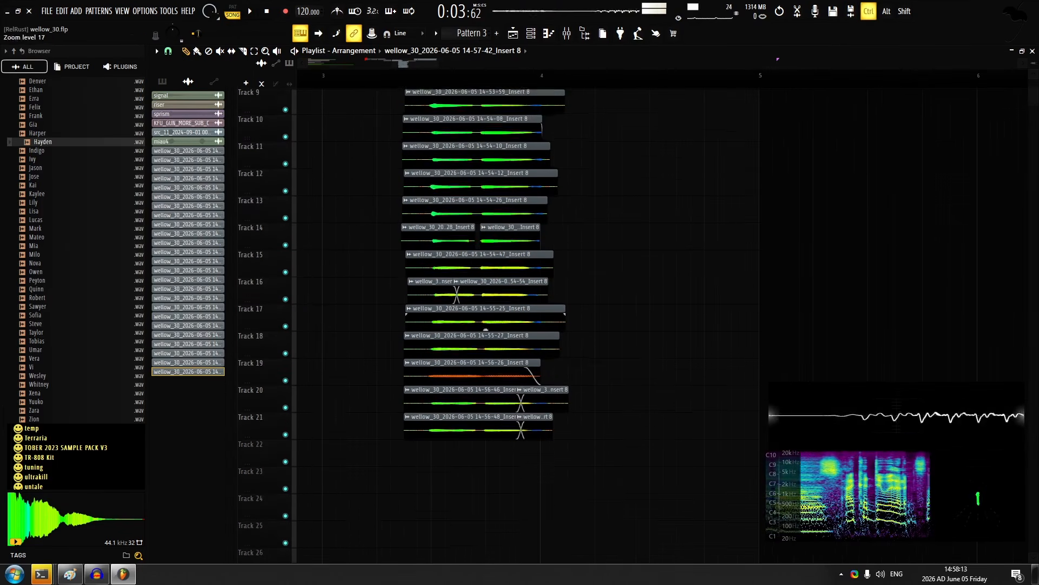
scroll(485, 328, "up", 1)
left_click(407, 79)
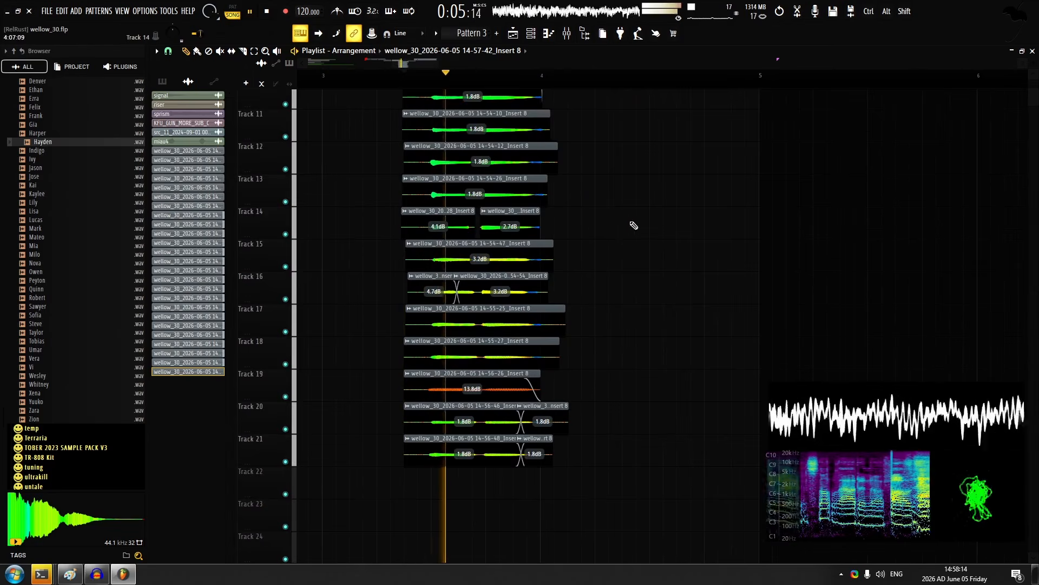
left_click_drag(568, 246, 562, 301)
key("space")
left_click_drag(567, 132, 391, 360)
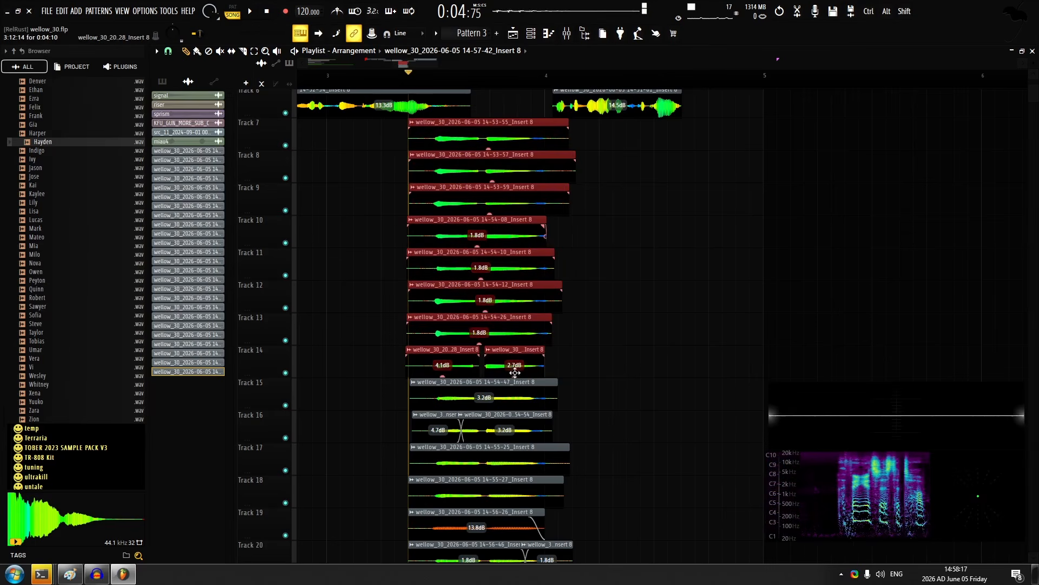
key("space")
left_click(598, 381, "ctrl")
left_click_drag(544, 489, 550, 316)
key("space")
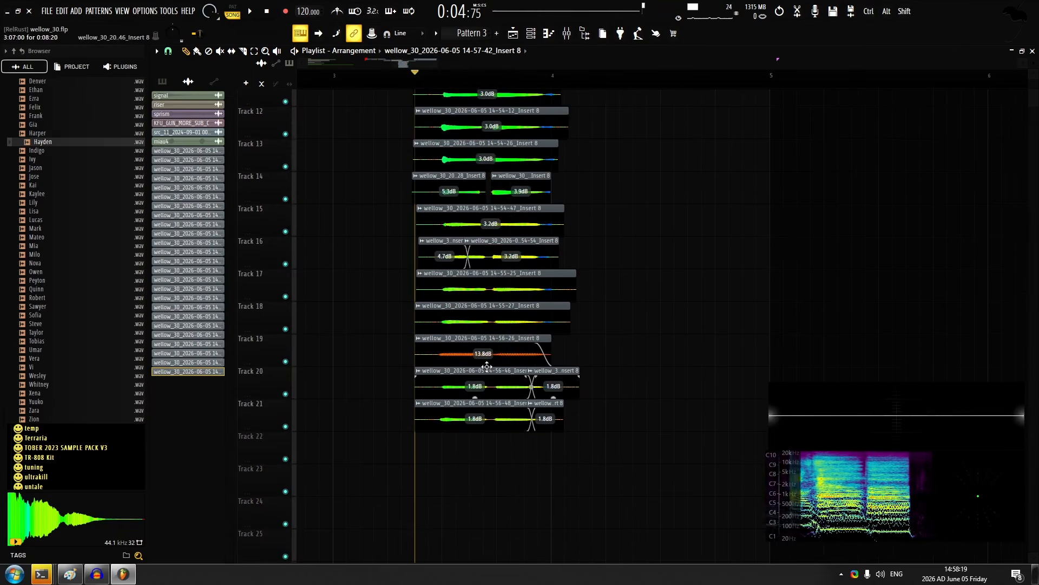
Switch the track 19 take's time stretching mode to Stretch, set its gain to 18.4 dB and play the layers back
key("space")
left_click_drag(483, 364, 483, 352)
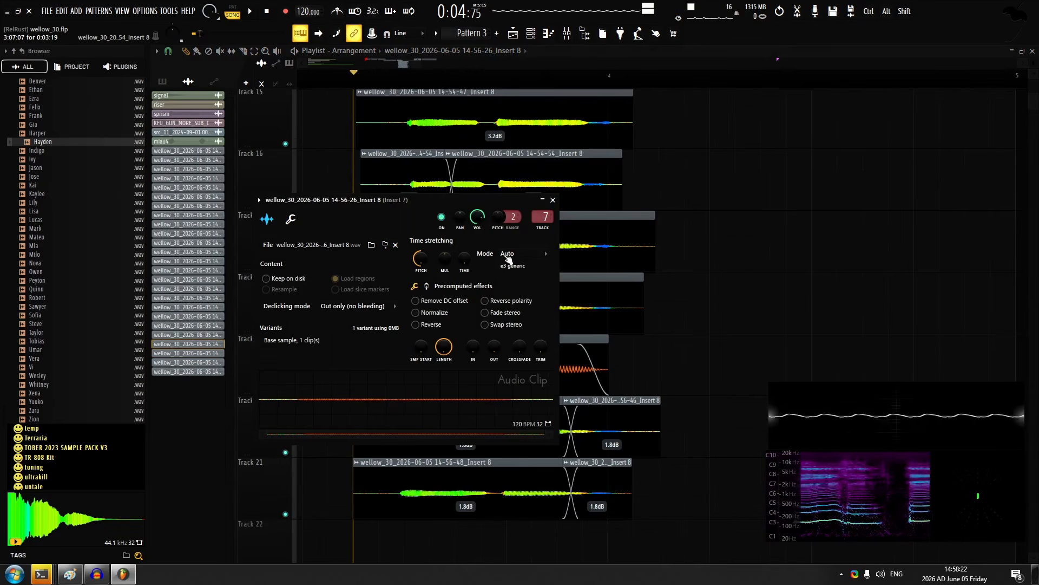
left_click(523, 253)
left_click(510, 283)
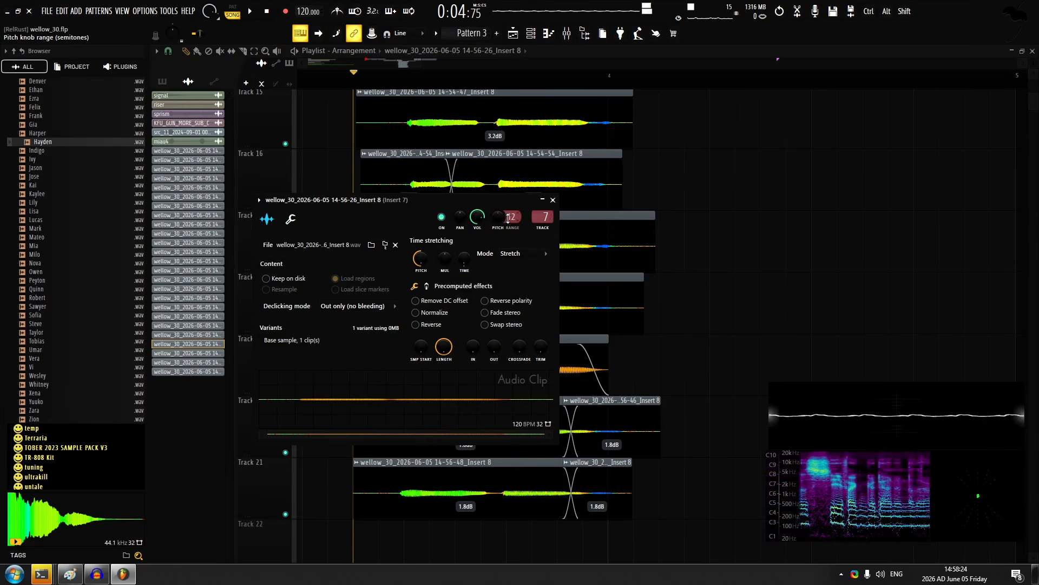
key("Escape")
key("space")
key("space")
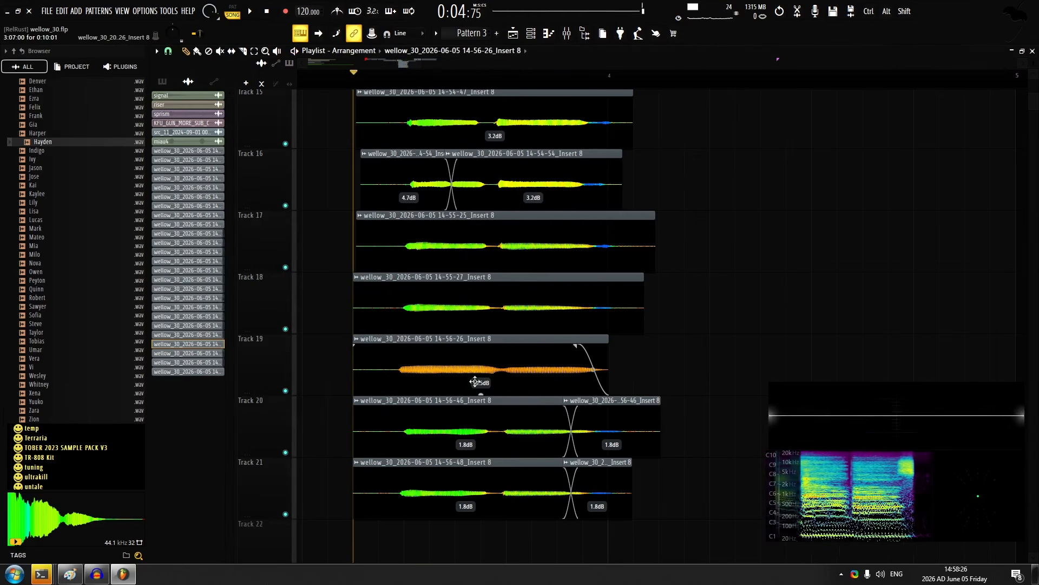
Record another layer of the stacked line on track 22
left_click(285, 12)
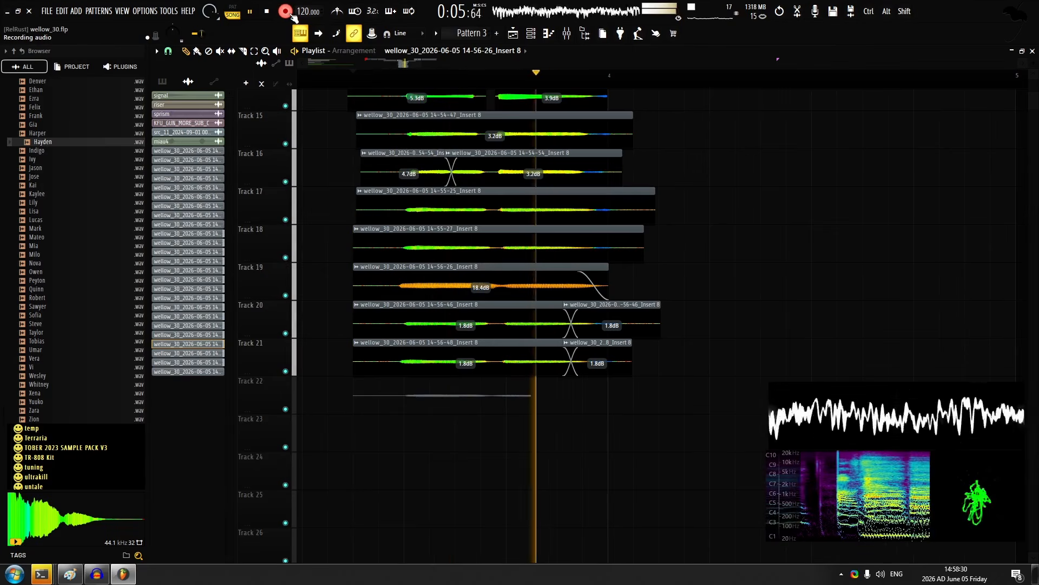
key("space")
scroll(480, 416, "up", 4)
Lower the pitch of the track 22 take, set its gain to 7.7 dB and play the layers back
double_click(446, 411)
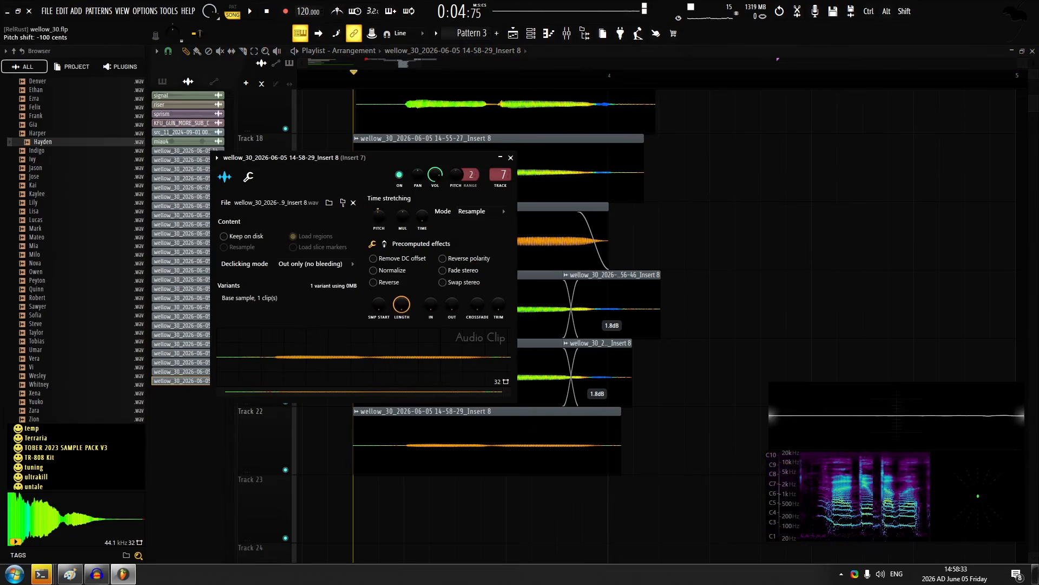
left_click_drag(401, 303, 401, 330)
key("Escape")
left_click_drag(487, 473, 487, 457)
key("space")
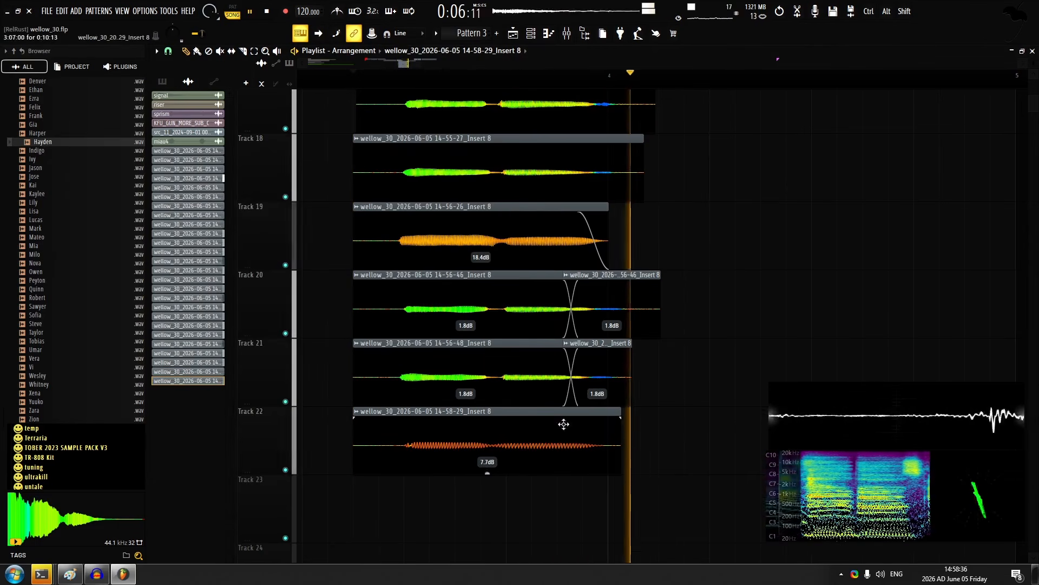
key("space")
Play the arrangement back from the stacked takes through to the end of the line on tracks 2 to 4
scroll(497, 193, "down", 2)
left_click_drag(487, 238, 507, 395)
scroll(547, 239, "down", 8)
scroll(546, 142, "up", 4)
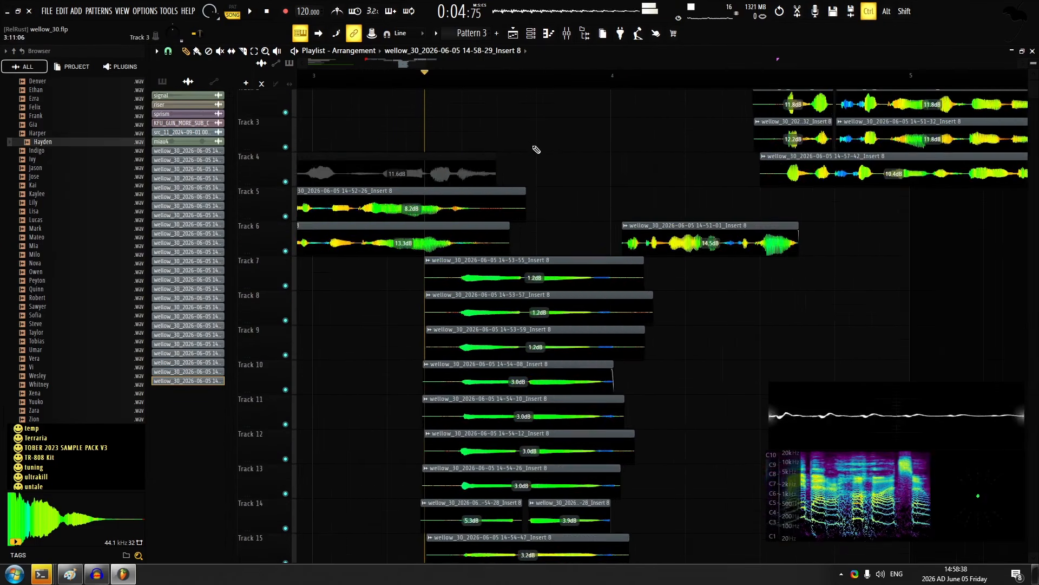
scroll(544, 144, "down", 3)
left_click(444, 79)
key("space")
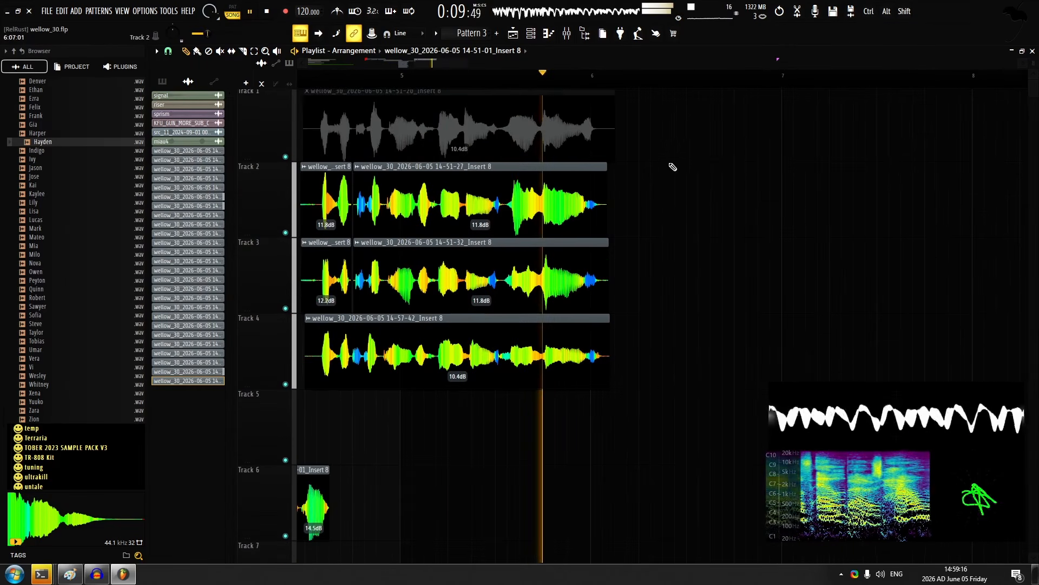
left_click_drag(669, 164, 609, 194)
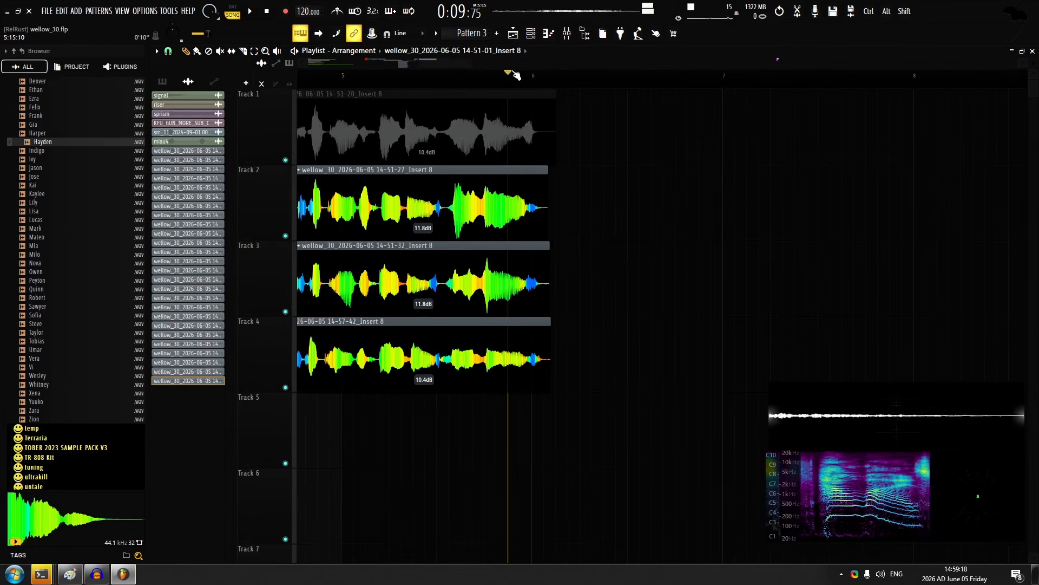
Record the next vocal line on track 5 from just before bar 6 and set its gain to 6.3 dB
key("r")
key("space")
scroll(619, 179, "up", 1)
left_click_drag(619, 178, 528, 181)
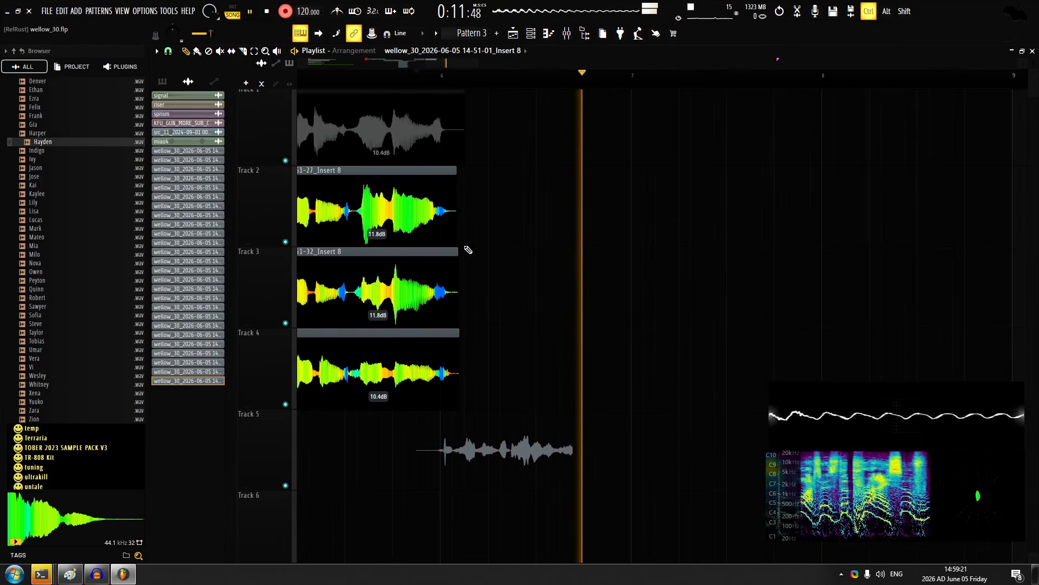
scroll(579, 466, "up", 2)
left_click_drag(555, 414, 555, 404)
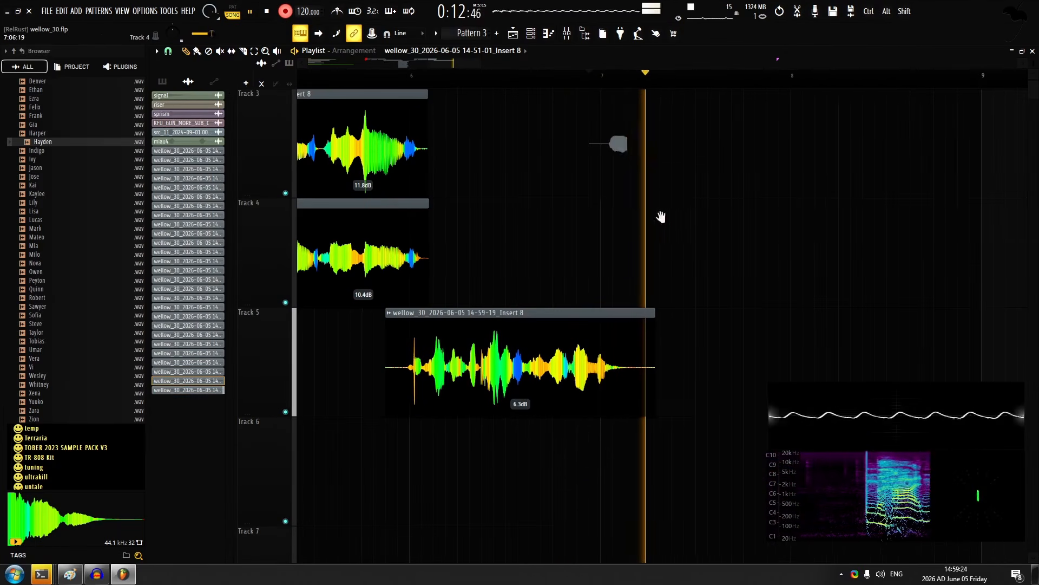
Record the following line on track 3 from just before bar 7 and undo the extra take recorded over it
left_click_drag(661, 218, 608, 265)
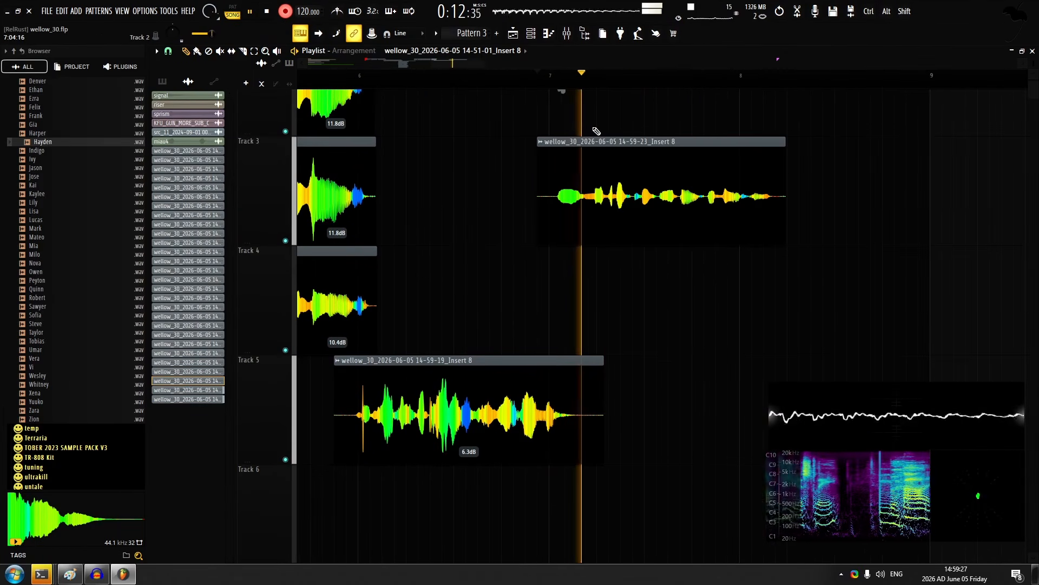
left_click_drag(658, 137, 565, 217)
key("space")
key("ctrl+z")
Record a second layer of the line on track 1 from just before bar 7, undoing the rejected attempts
key("space")
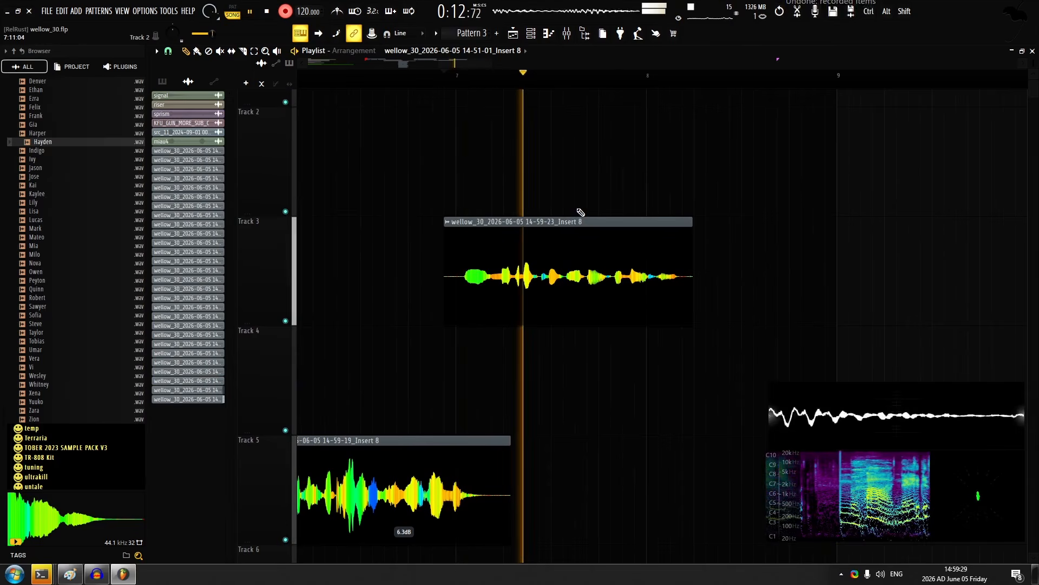
key("space")
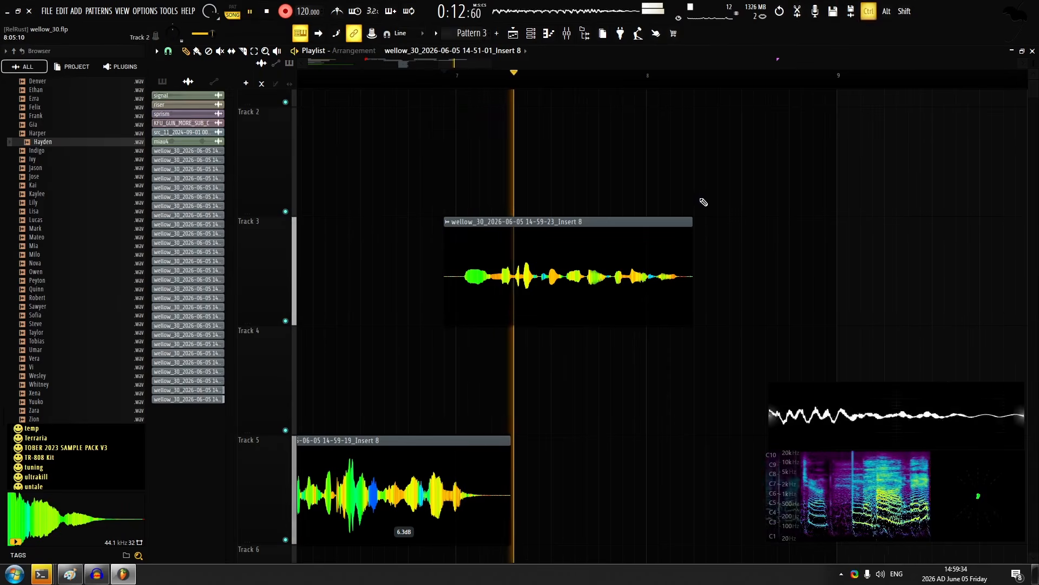
scroll(589, 177, "down", 2)
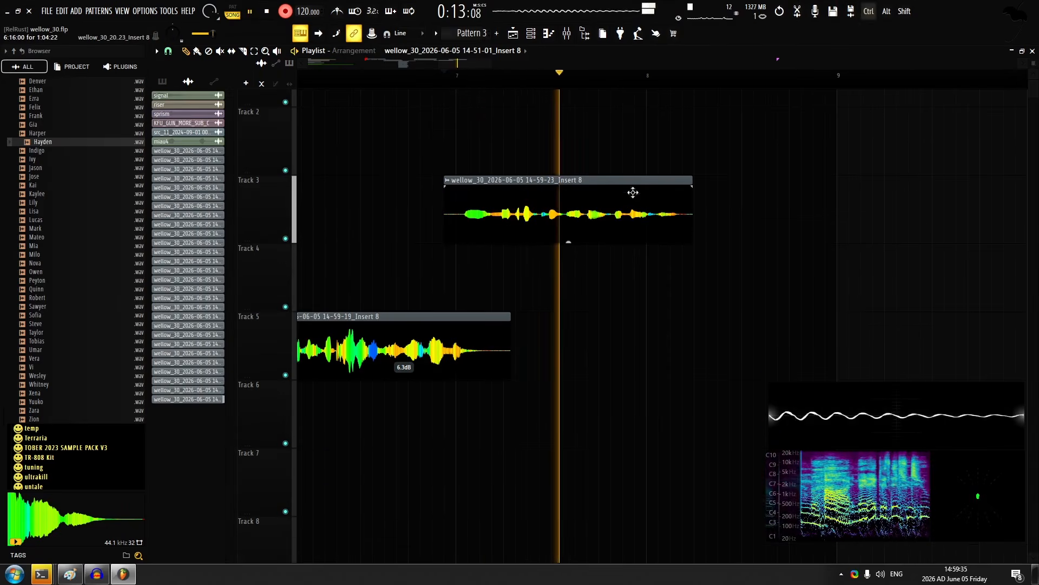
key("space")
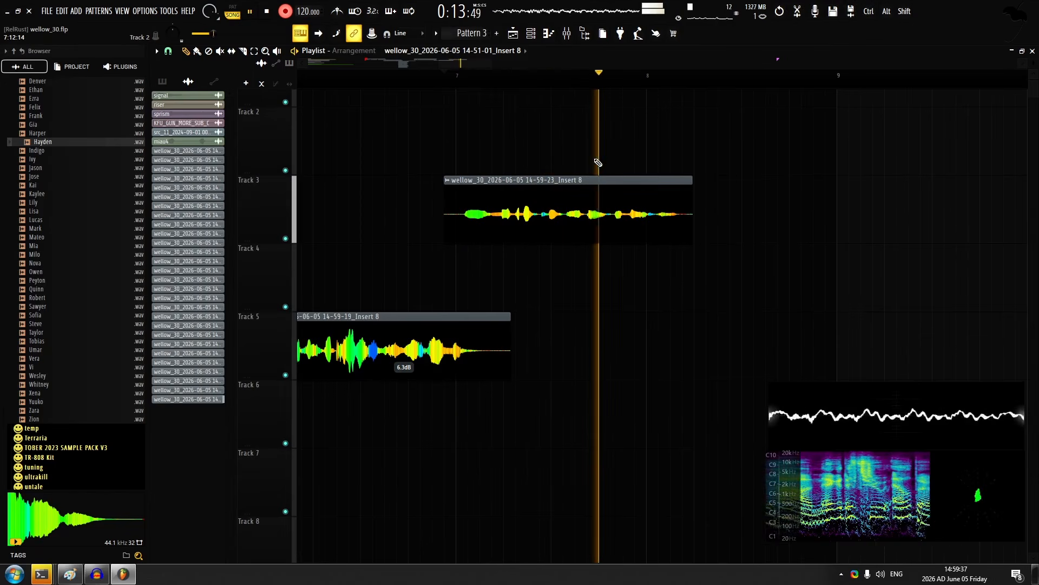
scroll(574, 167, "down", 1)
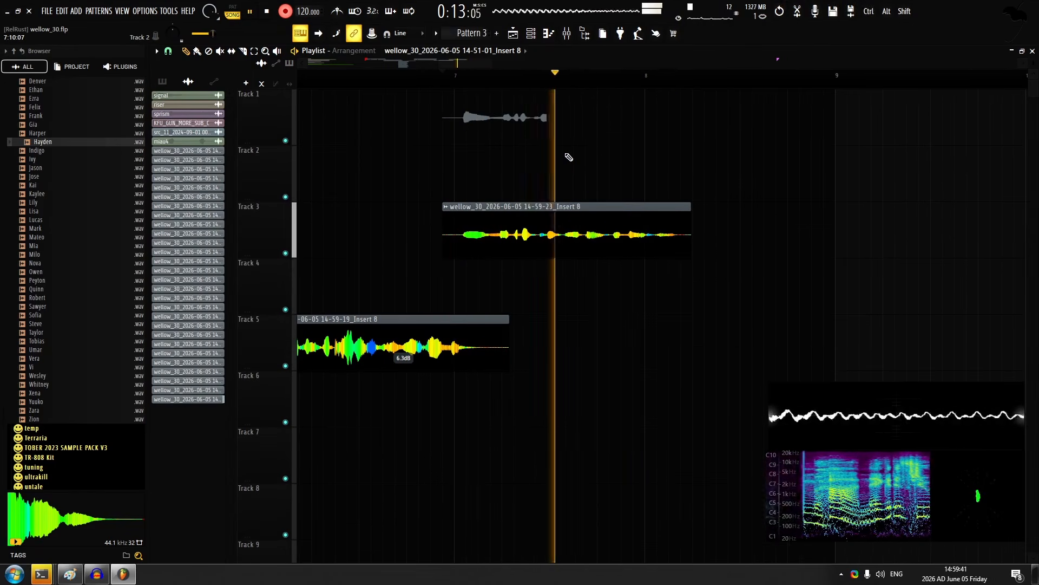
key("ctrl+z")
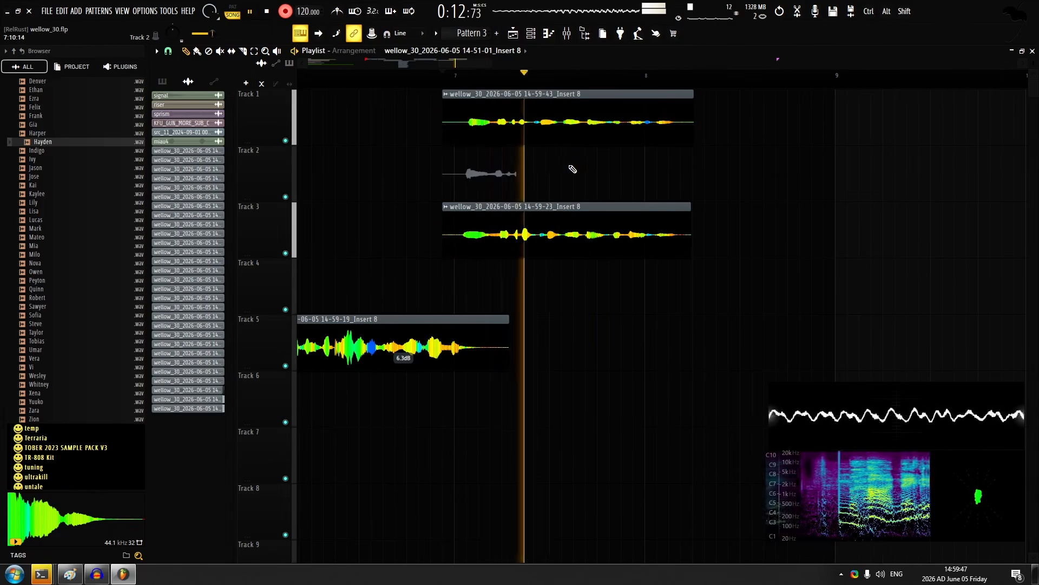
Set the track 3 take's gain to 9.2 dB and try recording another layer on track 2 from just before bar 7
key("space")
left_click_drag(567, 258, 566, 253)
key("space")
key("space")
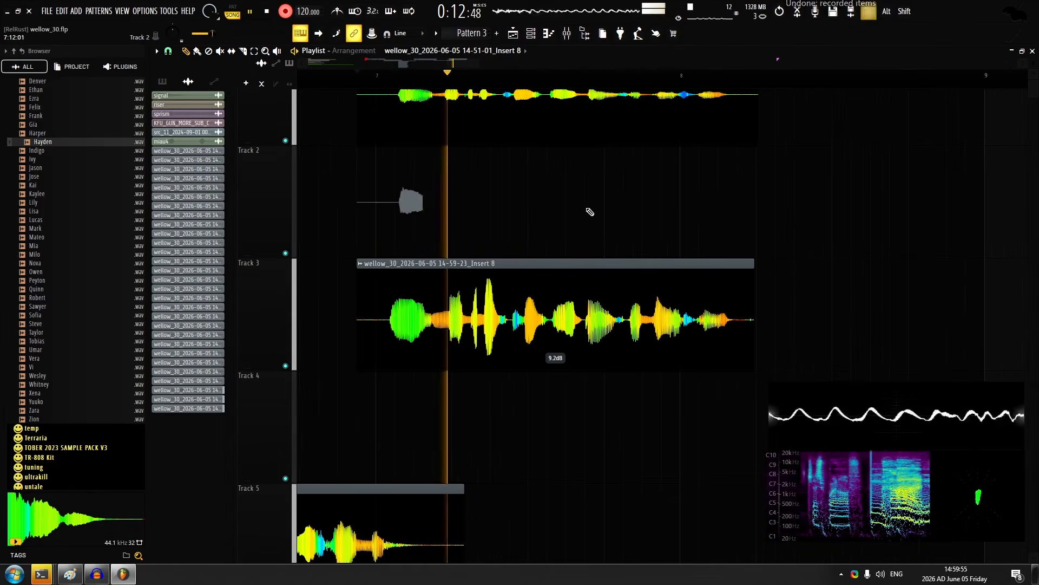
Undo the rejected track 2 takes and record the third layer of the line there from just before bar 7
scroll(589, 218, "down", 2)
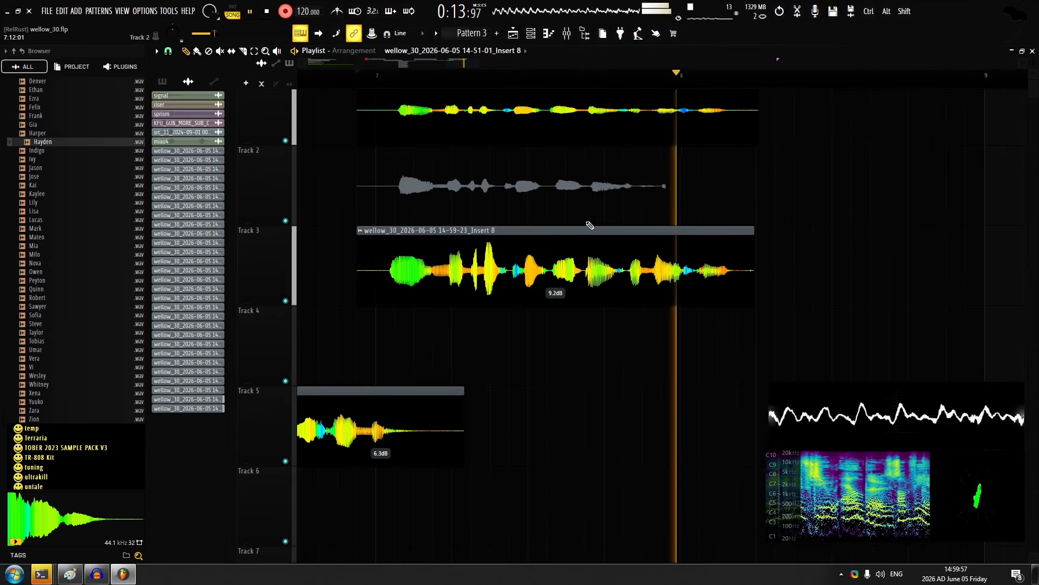
key("ctrl+z")
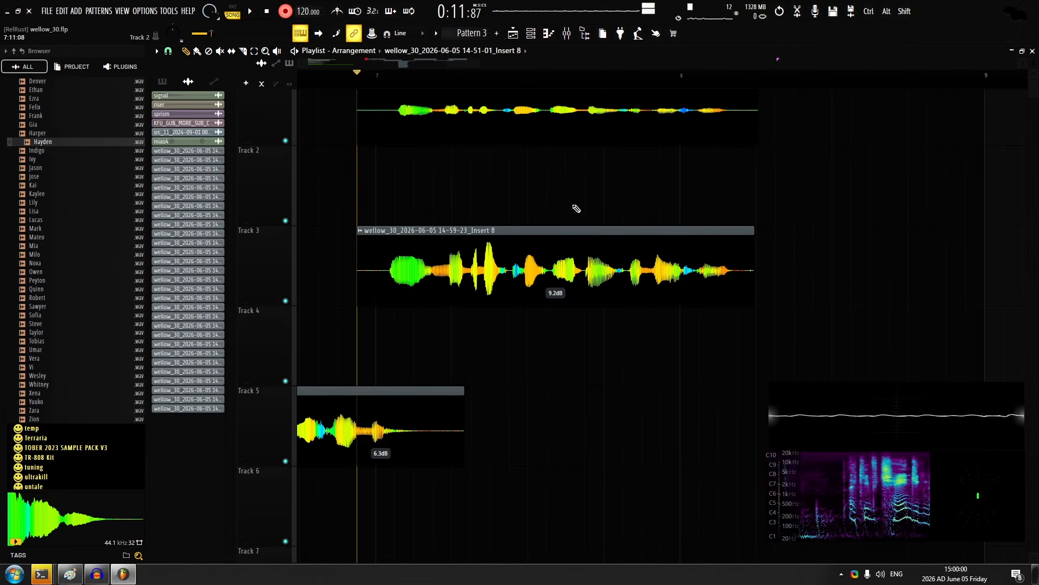
scroll(465, 129, "up", 2)
key("space")
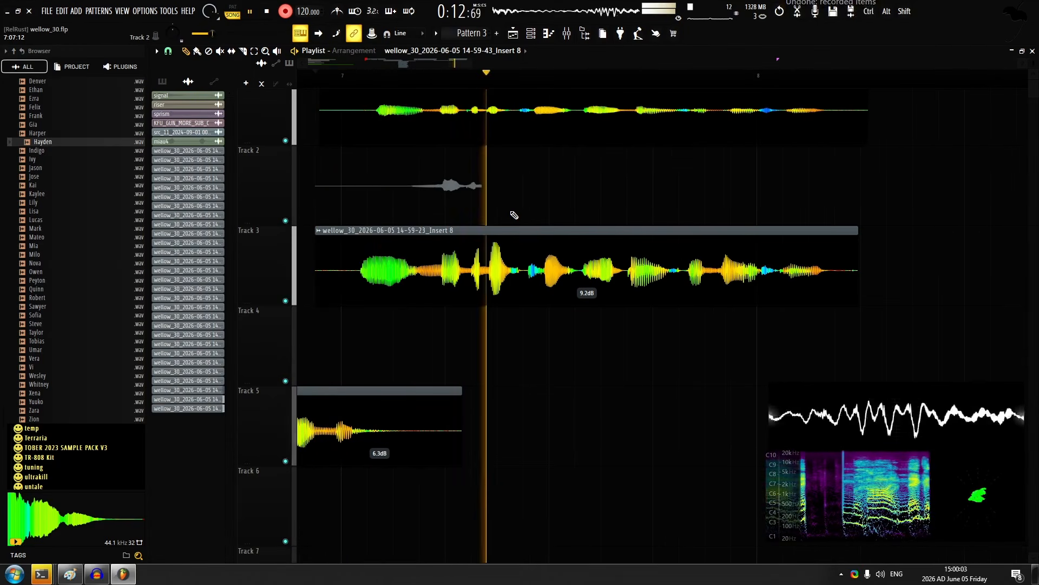
key("space")
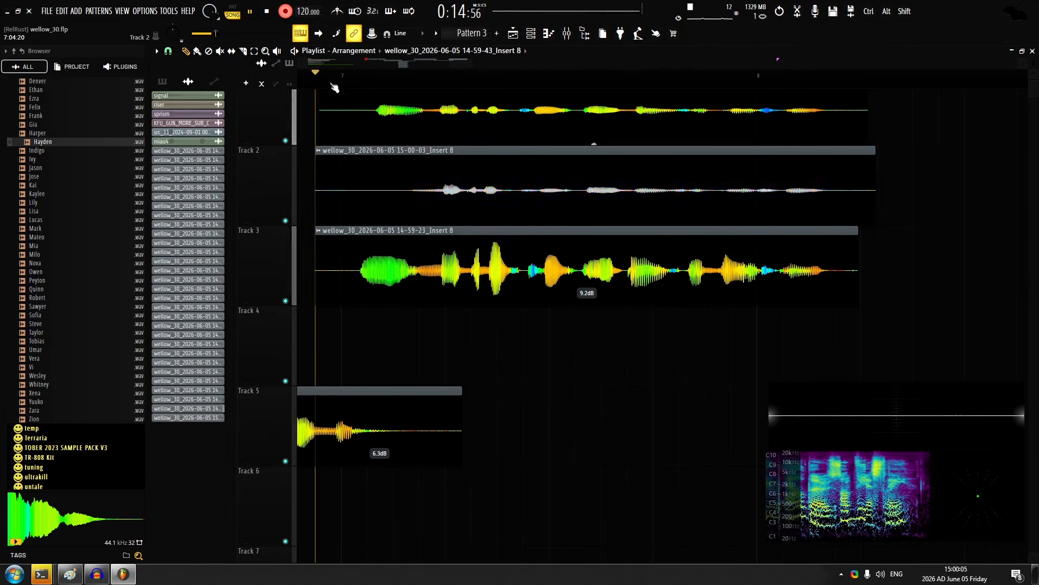
Set the track 1 take's gain to 7.9 dB and the track 2 take's gain to 10.6 dB, and pan the track 3 take
scroll(643, 166, "up", 3)
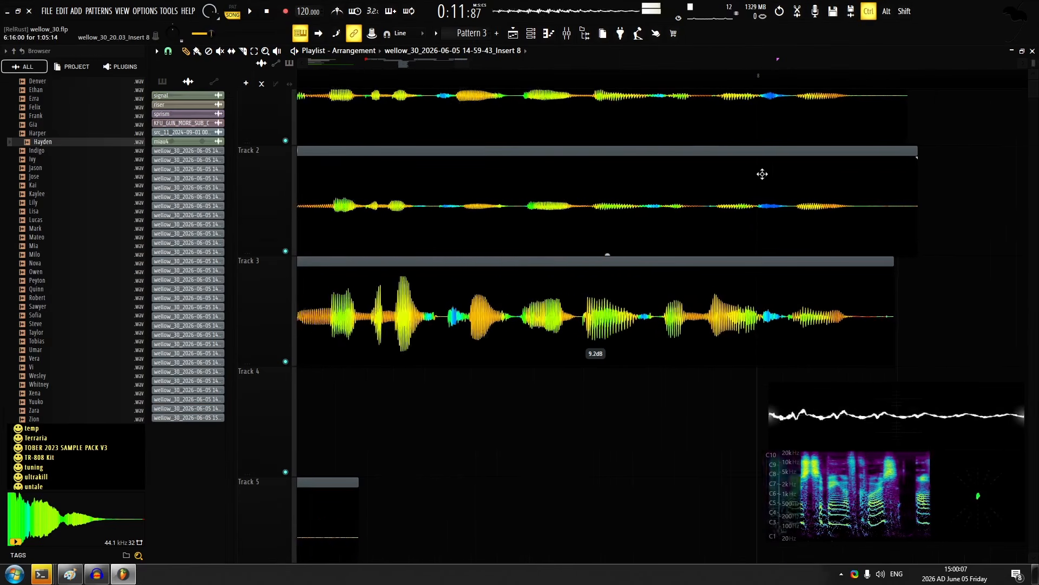
scroll(640, 118, "down", 5)
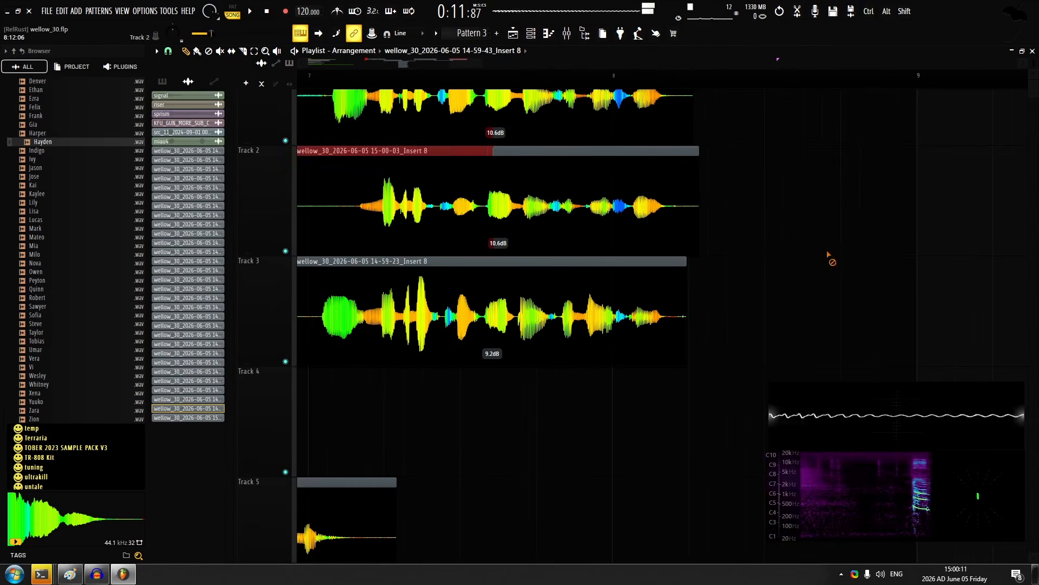
double_click(422, 164)
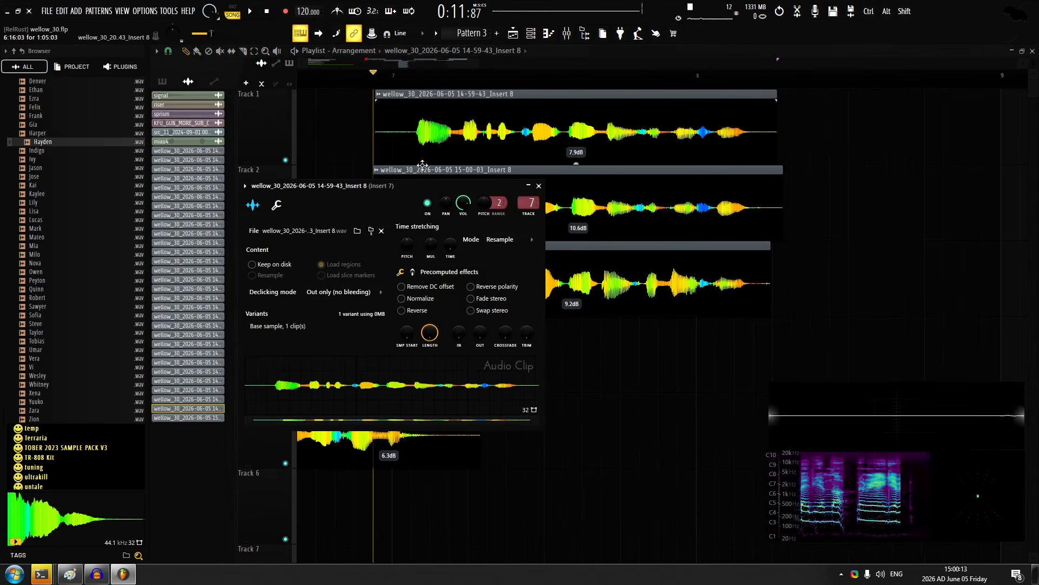
key("Escape")
double_click(440, 247)
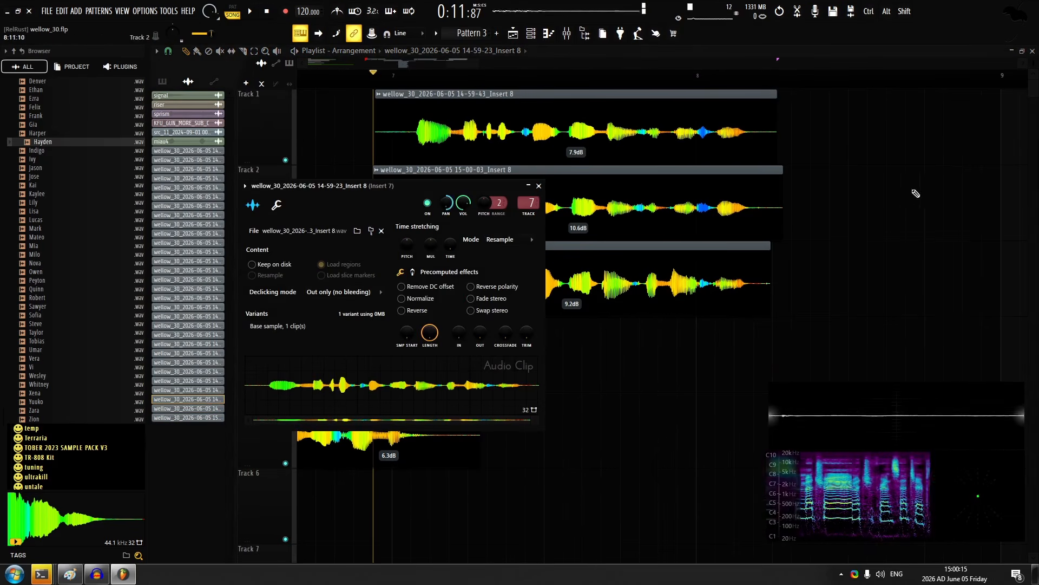
key("Escape")
Slice the track 1 take after its first sung sound, shift that part earlier to match track 3, and crossfade the two pieces
key("space")
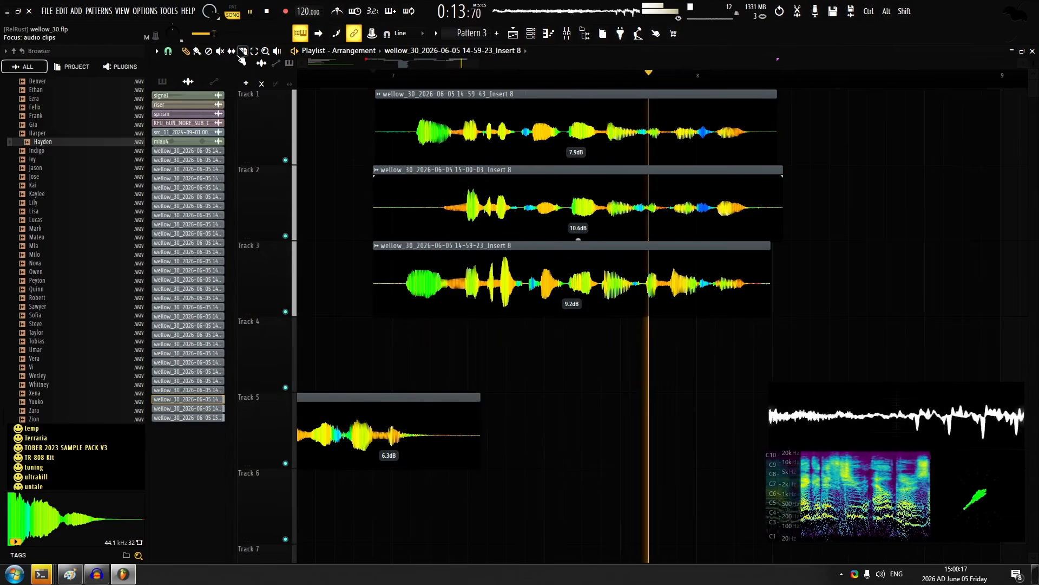
key("space")
scroll(651, 142, "up", 6)
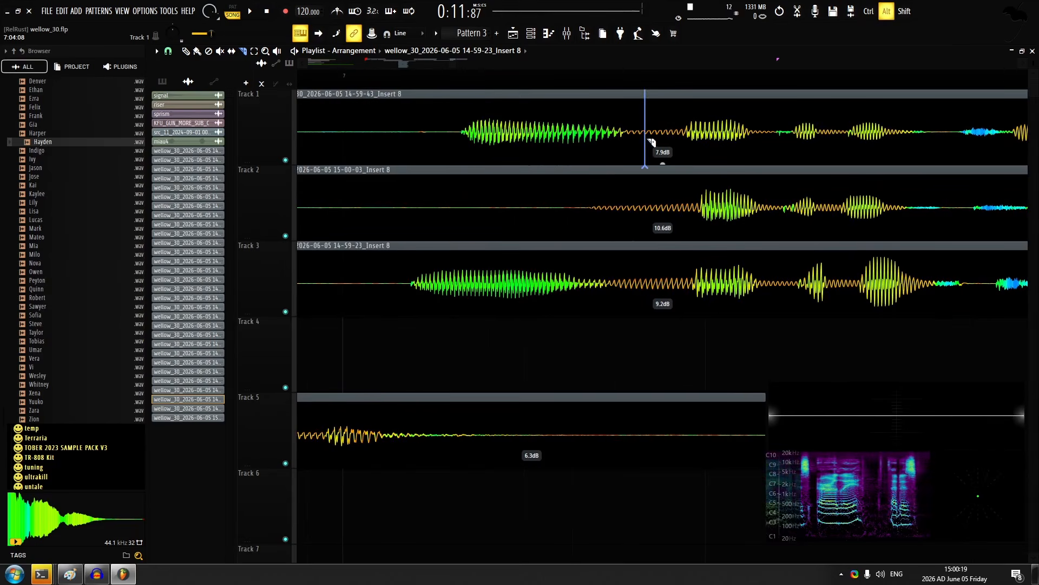
left_click_drag(345, 106, 320, 106)
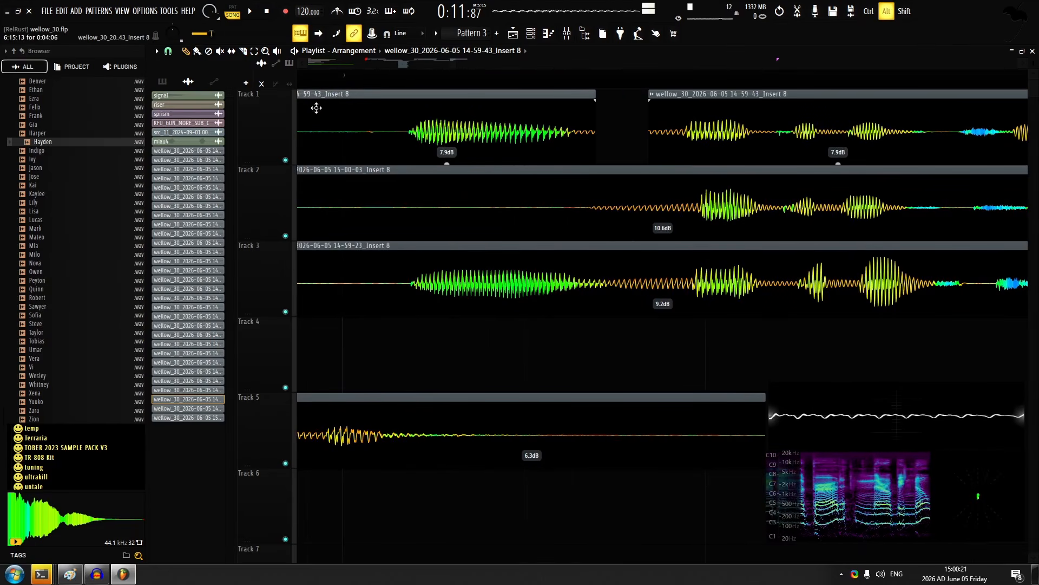
key("space")
left_click_drag(646, 93, 626, 100)
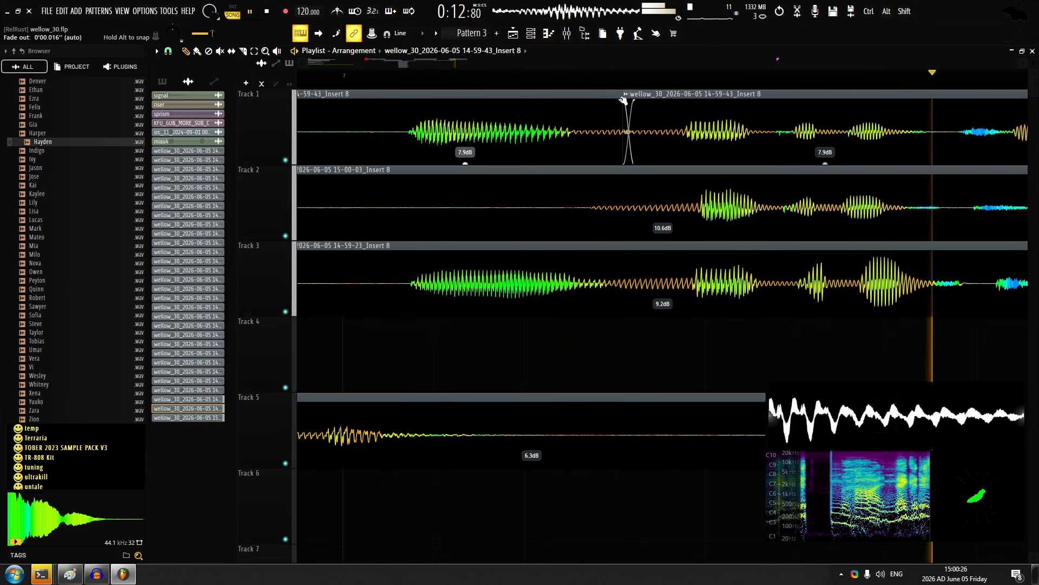
Play the three aligned layers back and set the track 2 take's gain to 13.9 dB
scroll(532, 179, "down", 1)
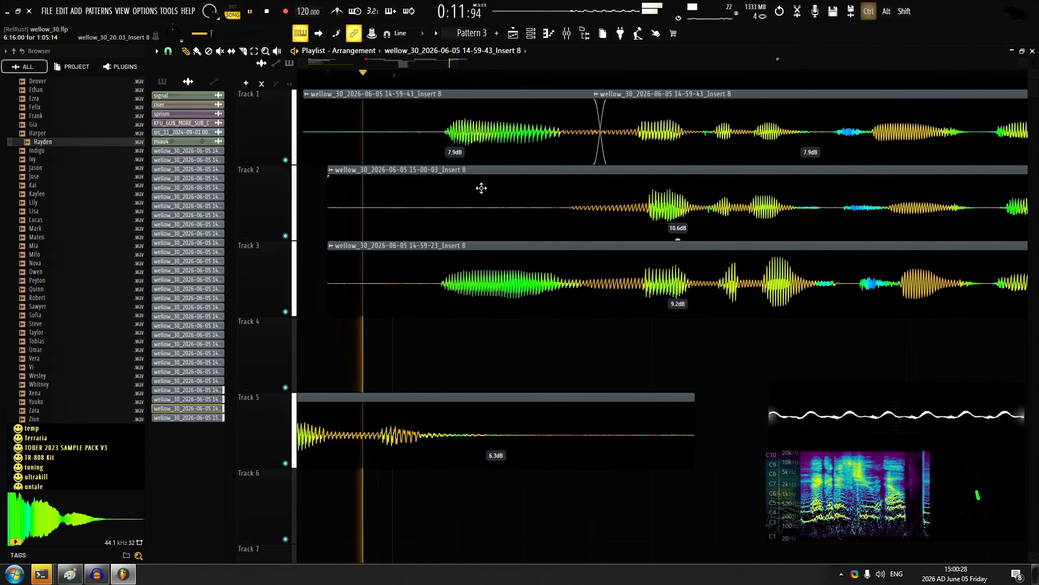
scroll(480, 186, "down", 3)
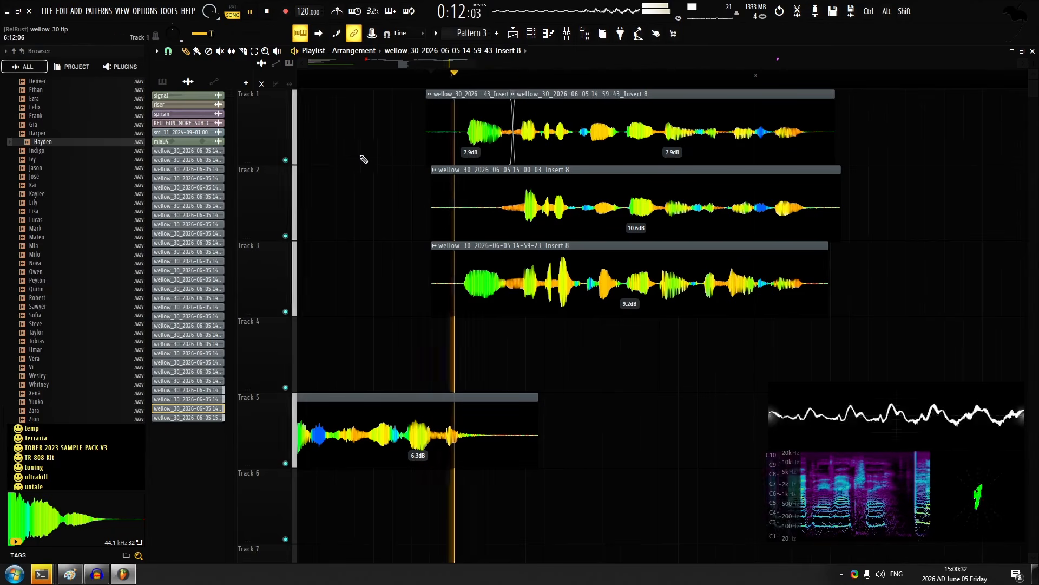
scroll(487, 147, "down", 3)
left_click_drag(502, 239, 502, 229)
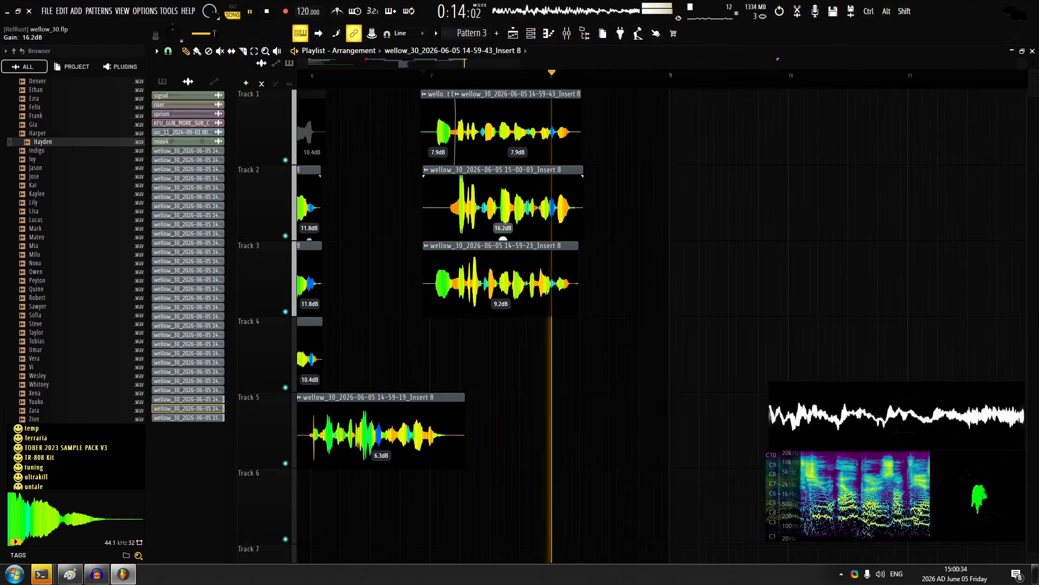
Record a short take from just after bar 8, place it on track 5 and set its gain to 6.3 dB
left_click(557, 74)
key("r")
key("space")
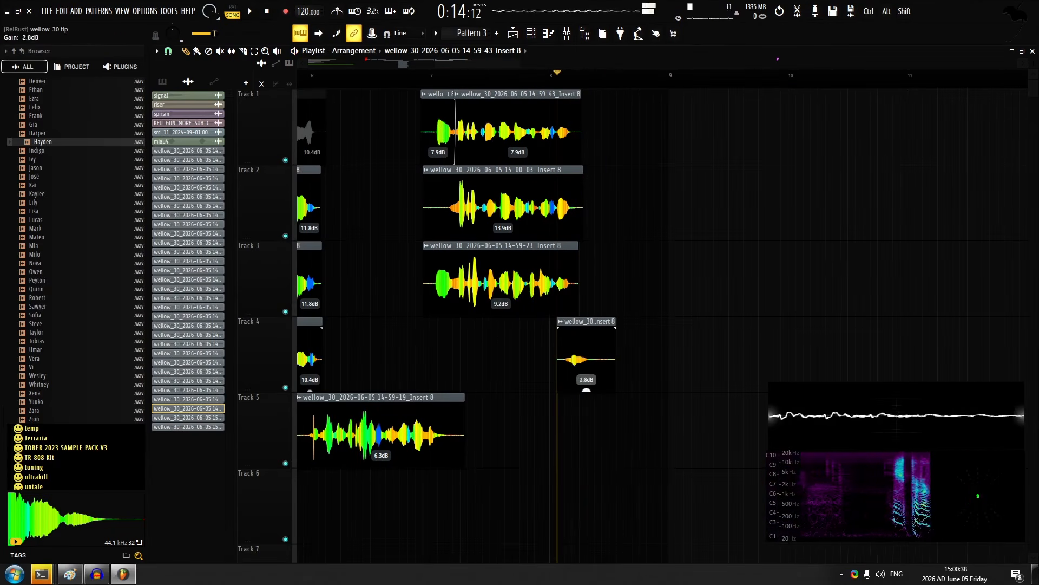
double_click(582, 356)
key("space")
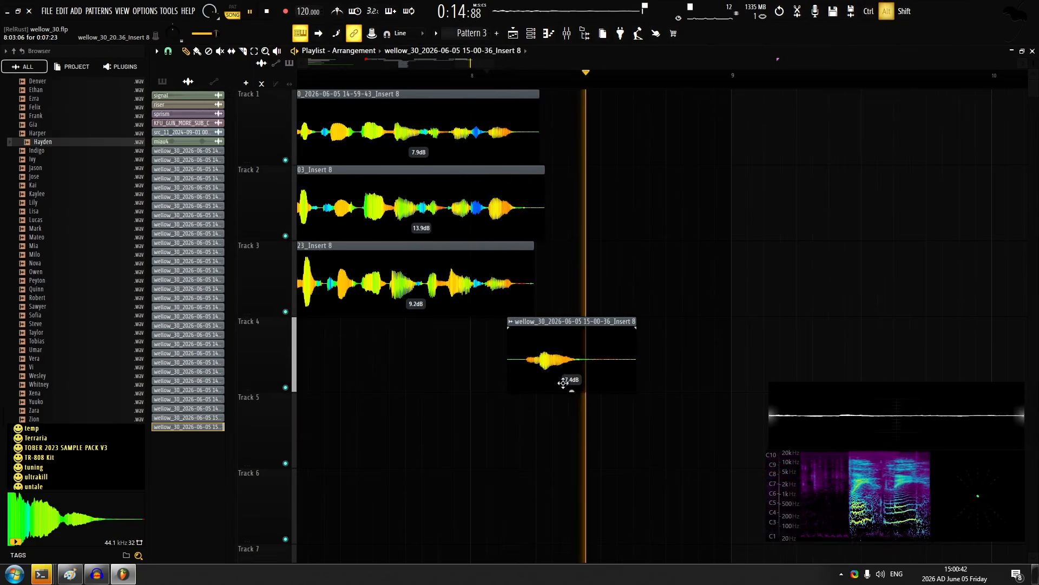
left_click(569, 470)
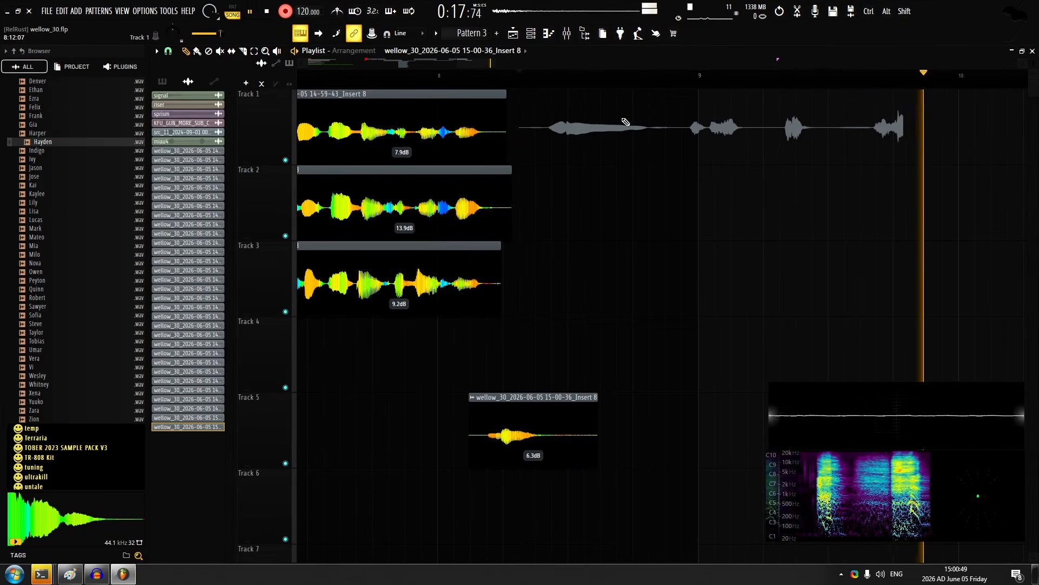
Finish recording the next line after bar 8, adjust the track 4 take in its audio clip settings and undo the last change
key("space")
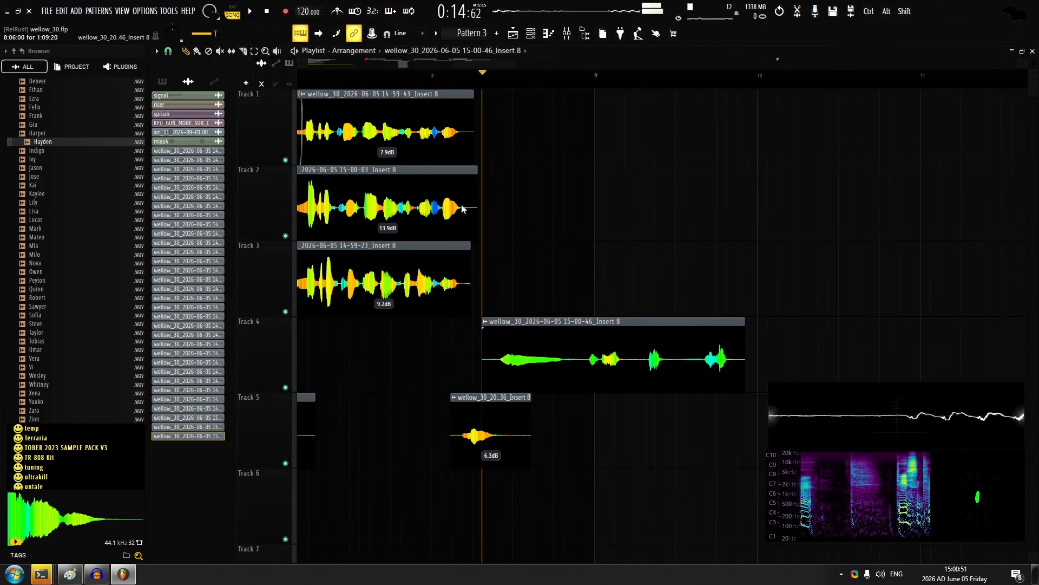
double_click(533, 352)
left_click_drag(462, 209, 462, 141)
key("Escape")
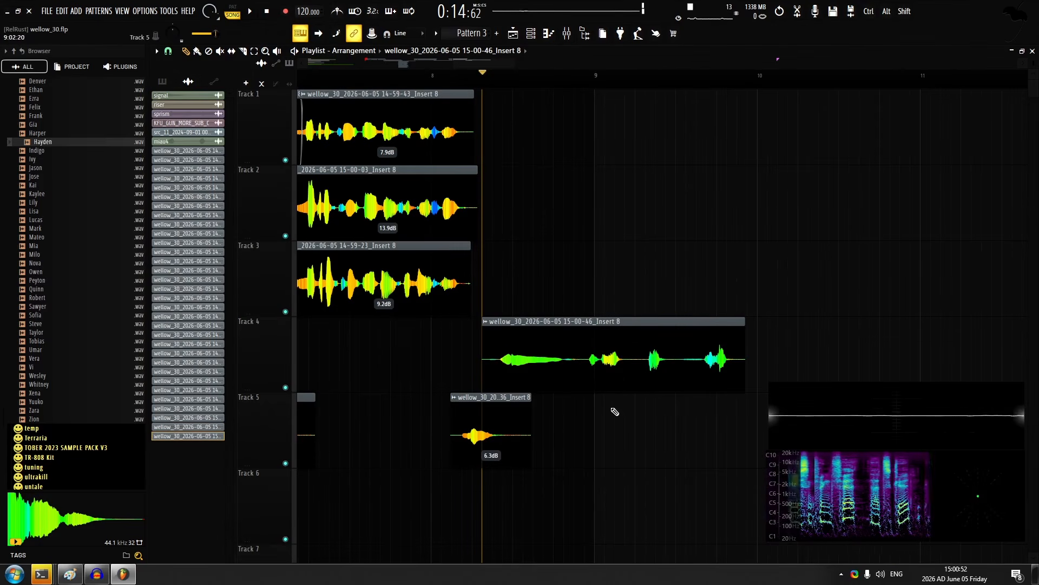
key("ctrl+z")
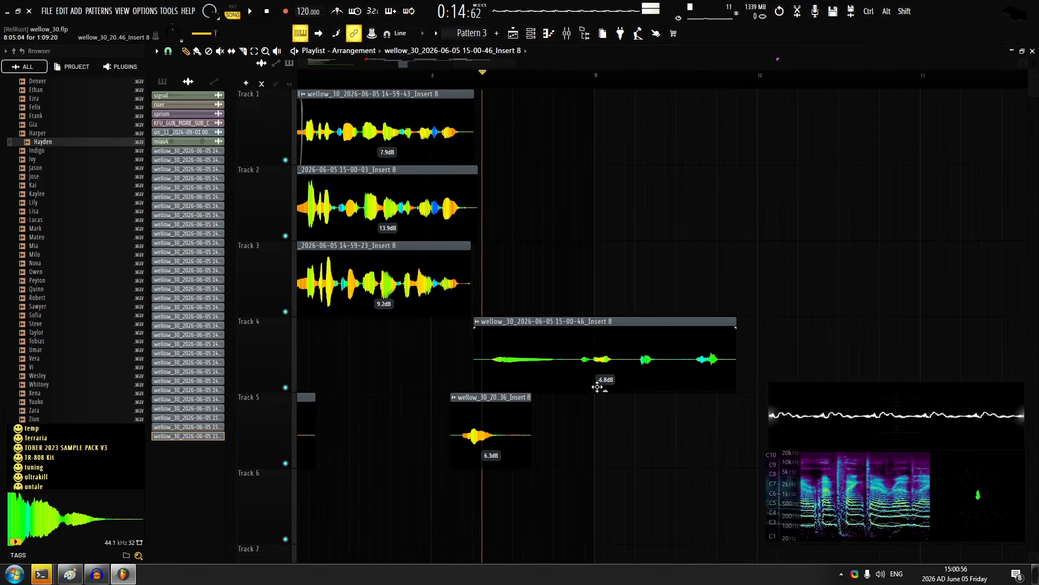
Set the track 4 take's gain to -9.9 dB and slice off the silence at its end
left_click_drag(605, 390, 605, 398)
scroll(587, 318, "up", 2)
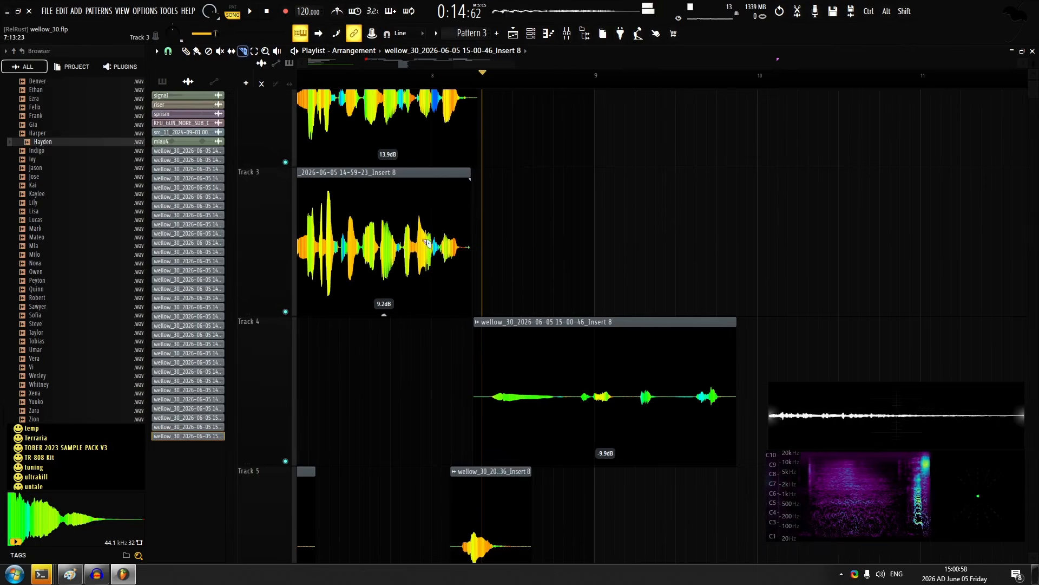
scroll(576, 325, "down", 2)
key("c")
scroll(576, 328, "up", 1)
scroll(469, 329, "up", 1)
right_click(905, 323, "alt")
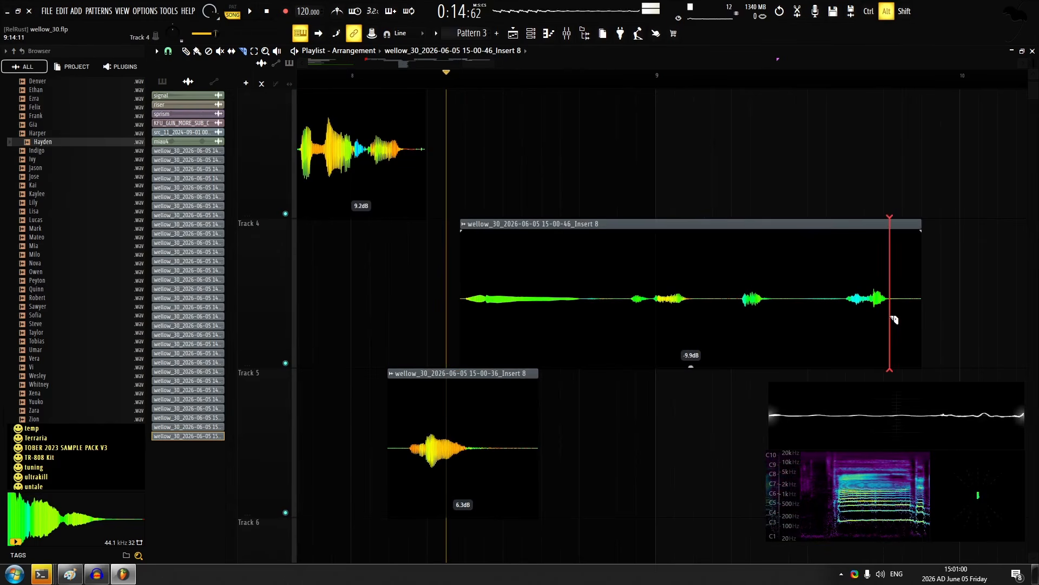
right_click(890, 318, "alt")
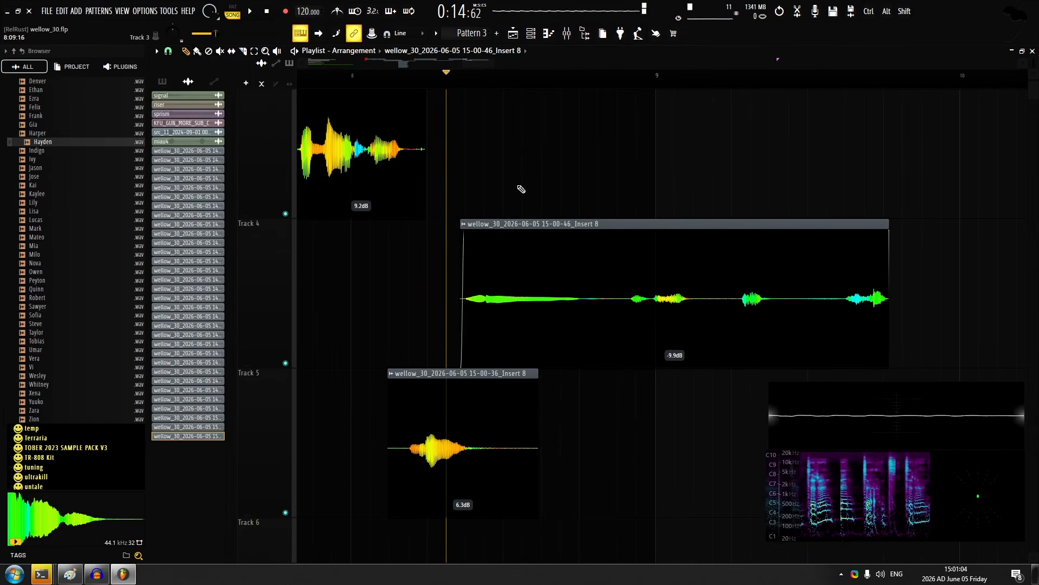
Record another take from just after bar 8 and place it on track 6
scroll(565, 260, "down", 5)
scroll(585, 301, "up", 1)
scroll(569, 227, "down", 2)
scroll(554, 136, "down", 1)
key("r")
key("space")
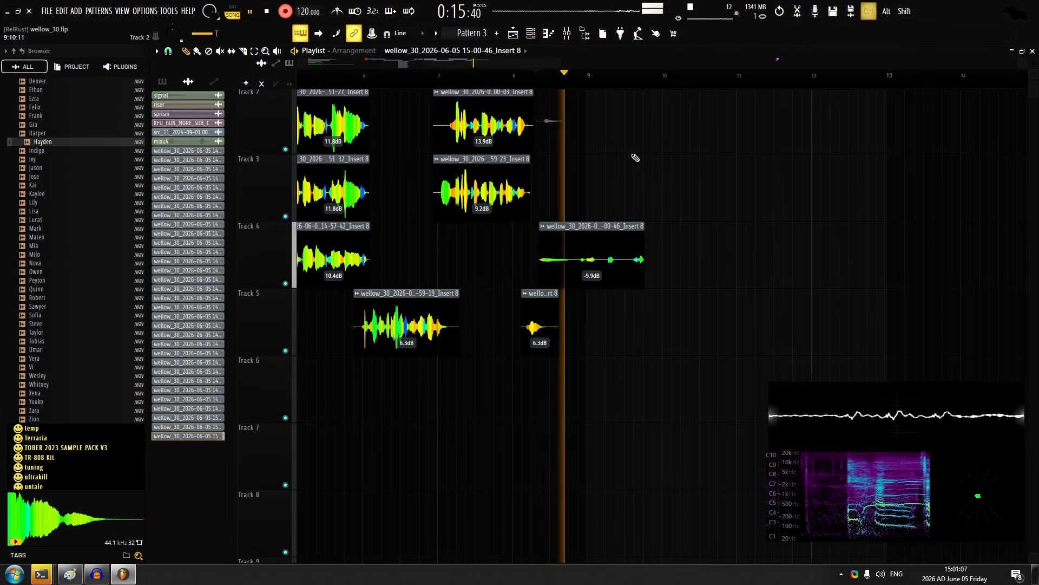
key("space")
Check the track 6 take's audio clip settings and set its gain to -2.1 dB
scroll(596, 402, "up", 3)
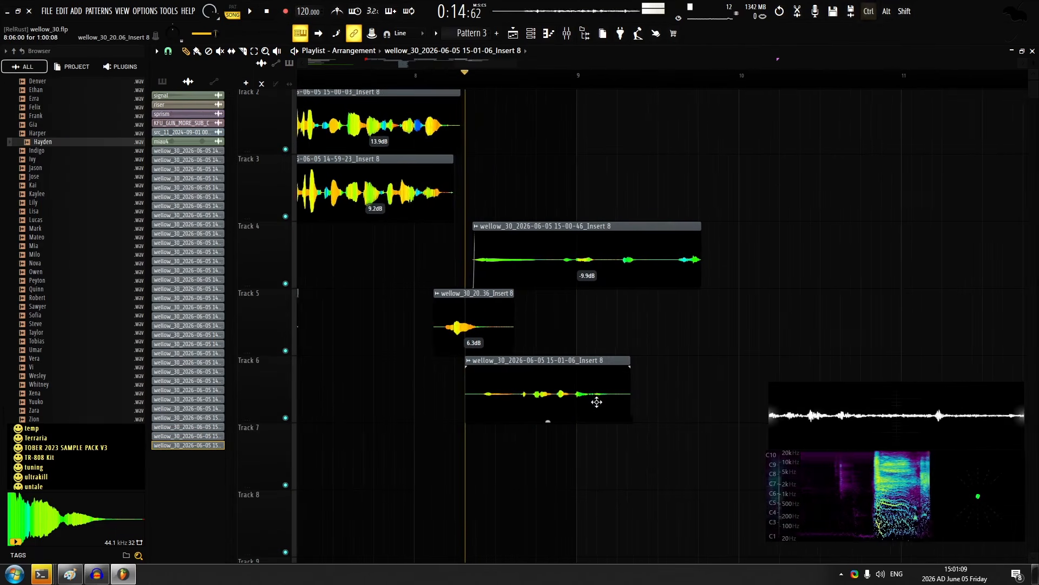
double_click(597, 402)
key("Escape")
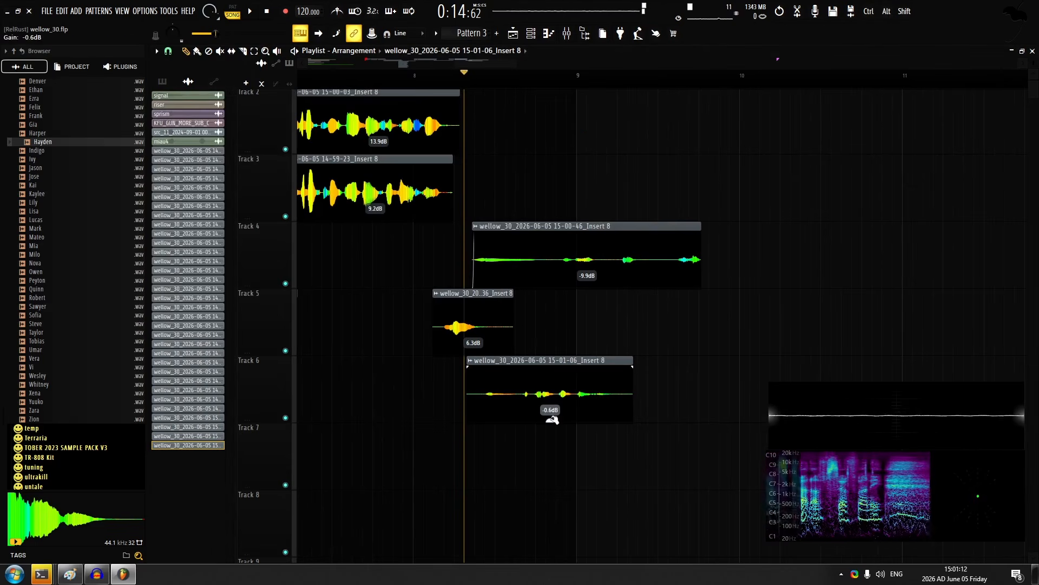
key("space")
left_click_drag(550, 412, 550, 420)
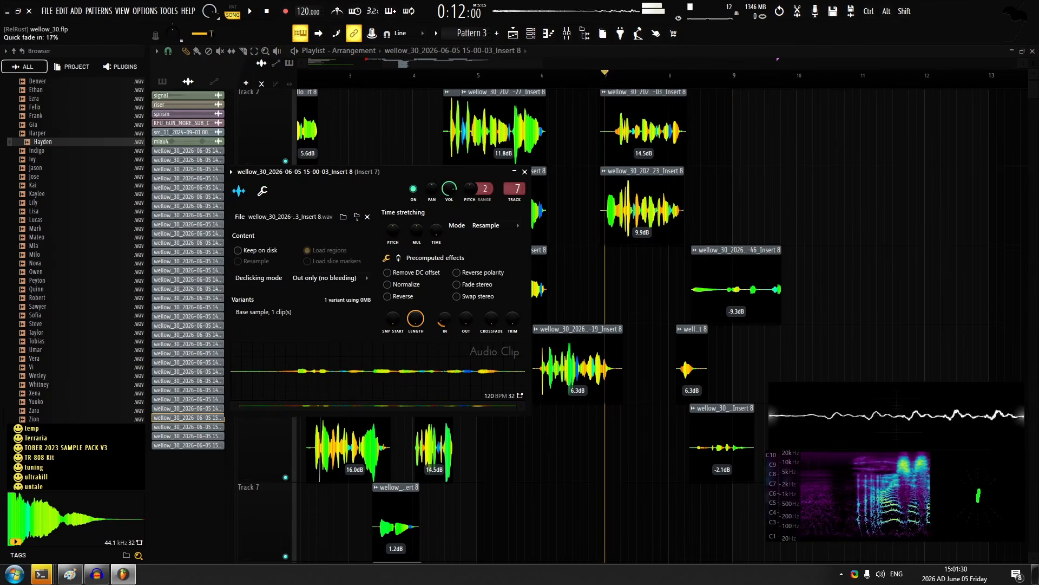
Finish the track 2 take's quick fade-in at 17% and undo the take recorded on track 7 from just after bar 8
key("Escape")
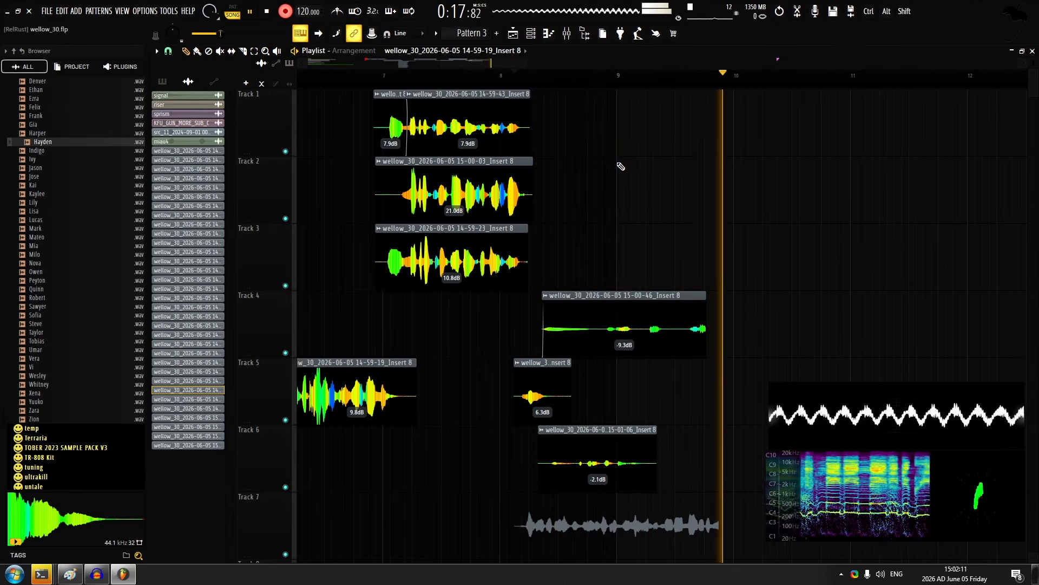
key("space")
key("ctrl+z")
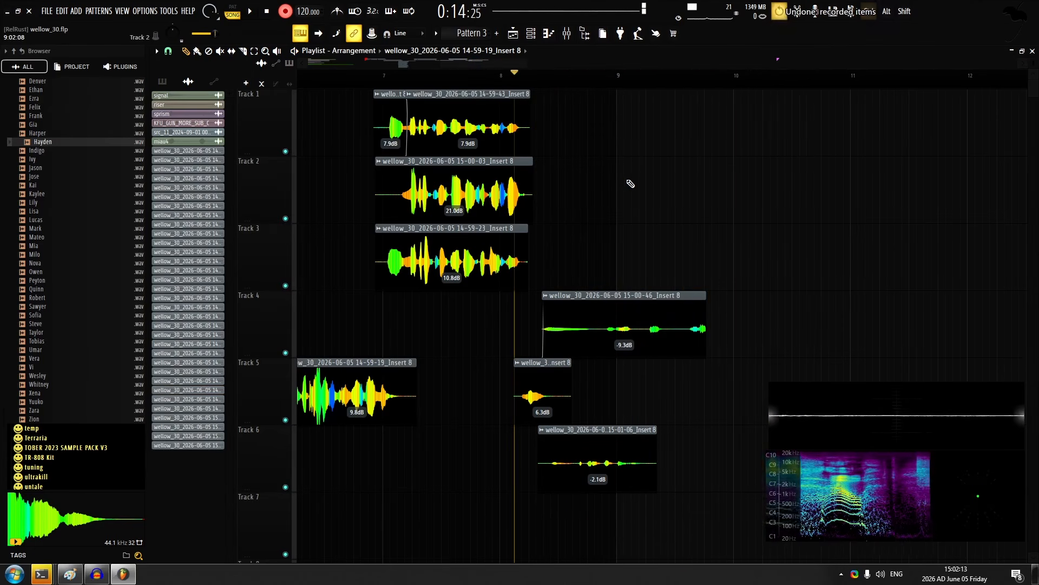
Retake the vocal on track 7 from just after bar 8, replacing the first attempt
key("space")
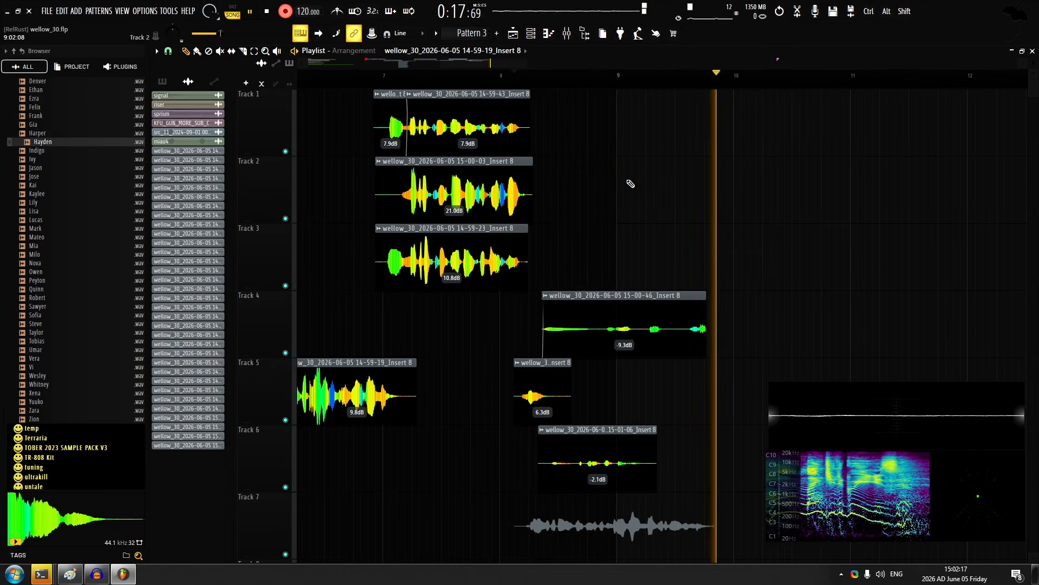
key("space")
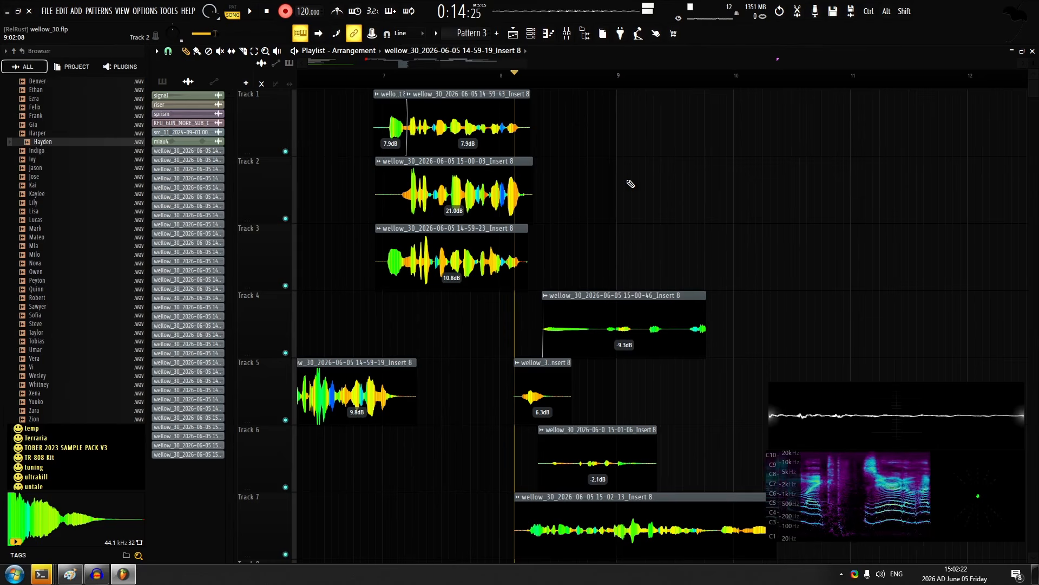
key("space")
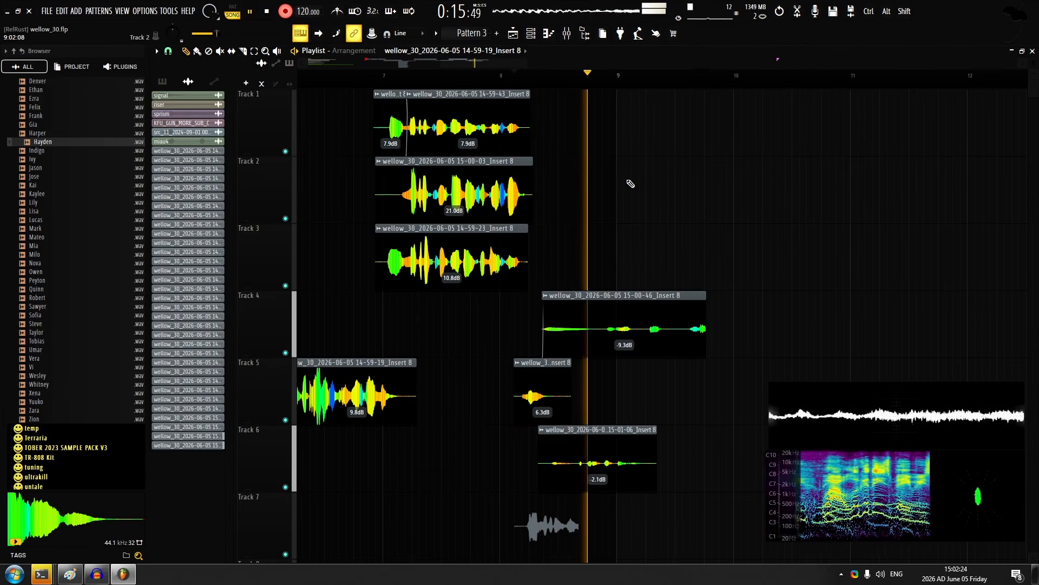
Record the next line on track 1, starting about midway between bars 9 and 10
left_click(670, 75)
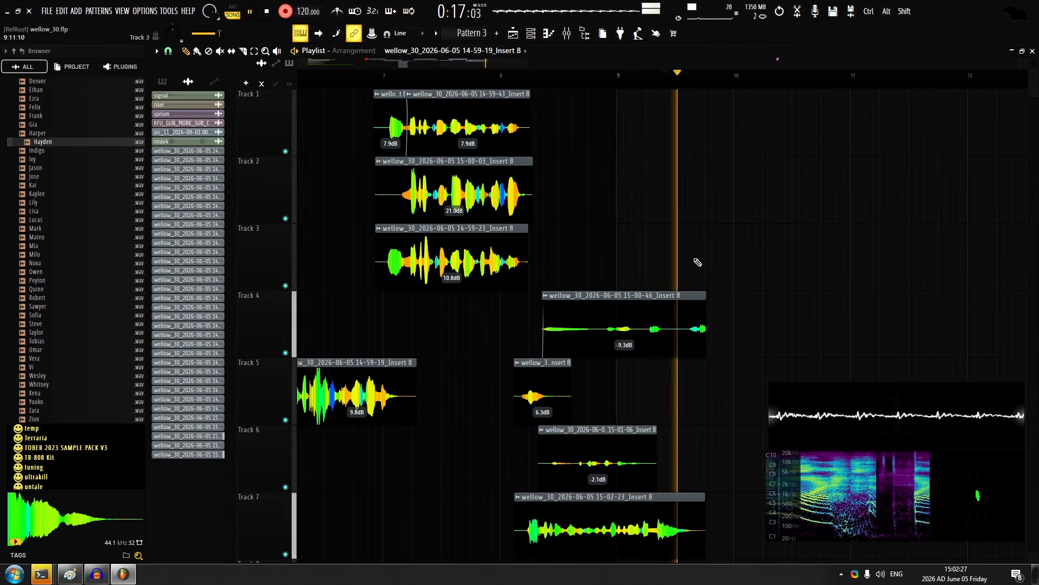
left_click_drag(616, 382, 527, 345)
left_click_drag(564, 212, 538, 257)
key("space")
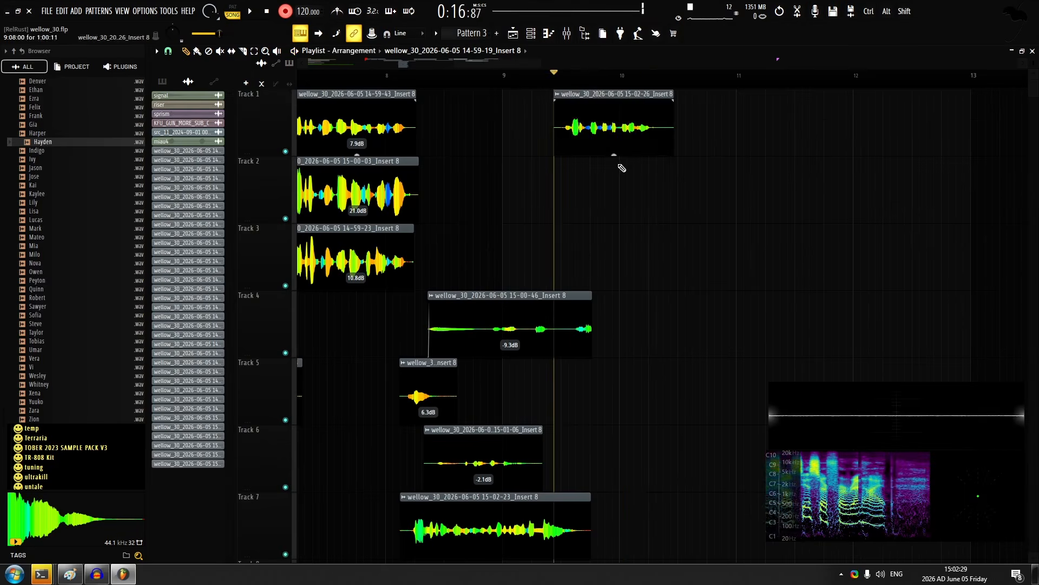
Set the new track 1 take's gain to 11.3 dB and its quick fade-in to 20%
left_click_drag(614, 154, 615, 130)
double_click(614, 94)
left_click_drag(430, 305, 430, 292)
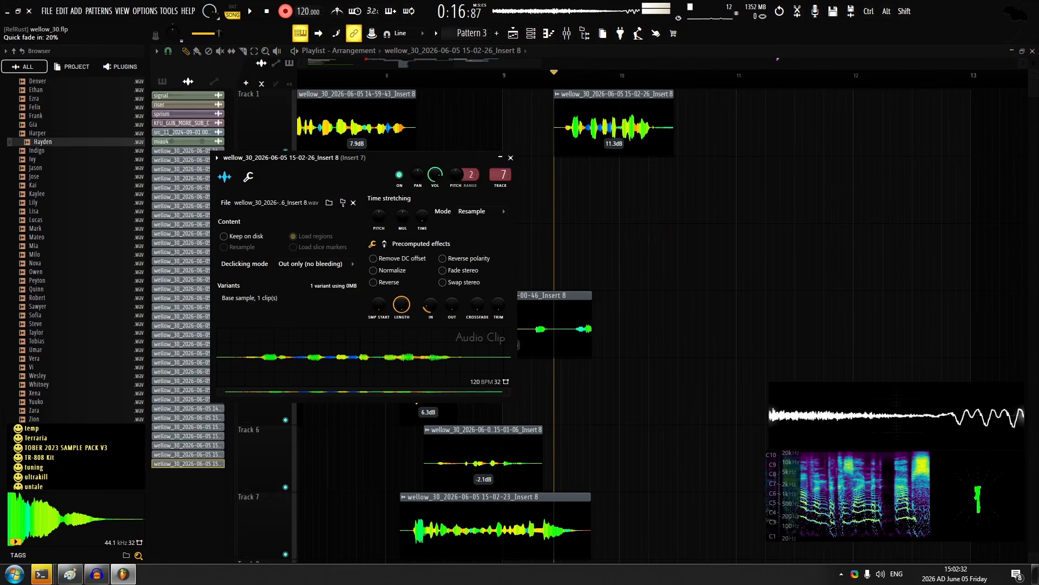
left_click(510, 157)
Try recording a second layer on track 2 from the start of the new line, undoing each attempt
key("space")
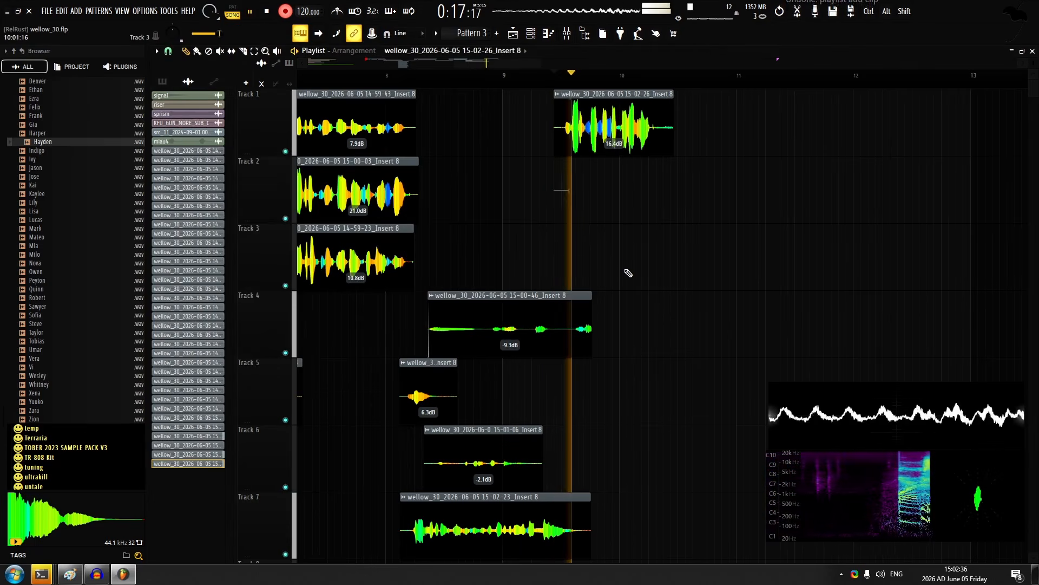
scroll(659, 242, "up", 2)
key("space")
key("ctrl+z")
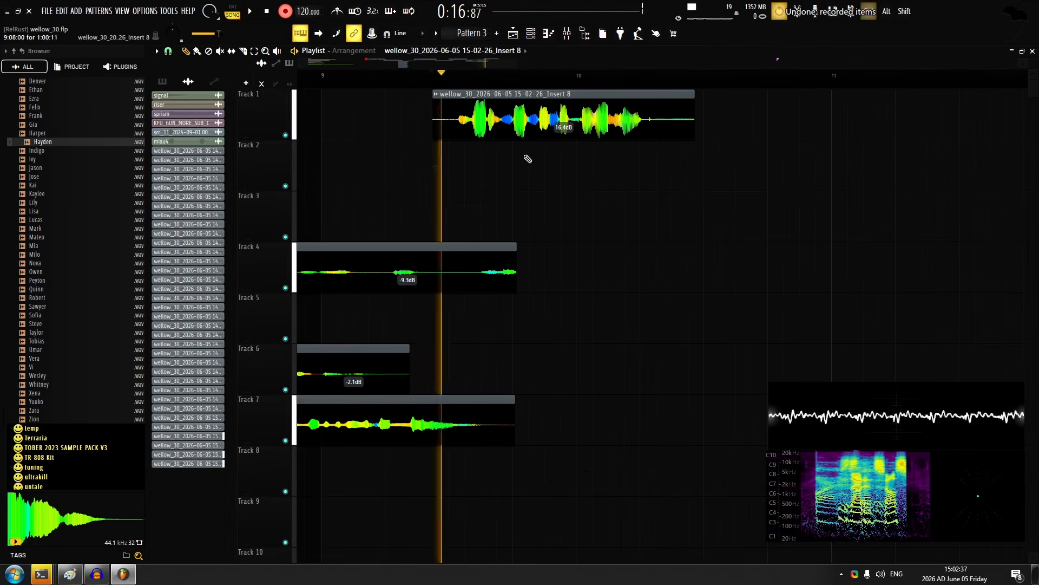
key("space")
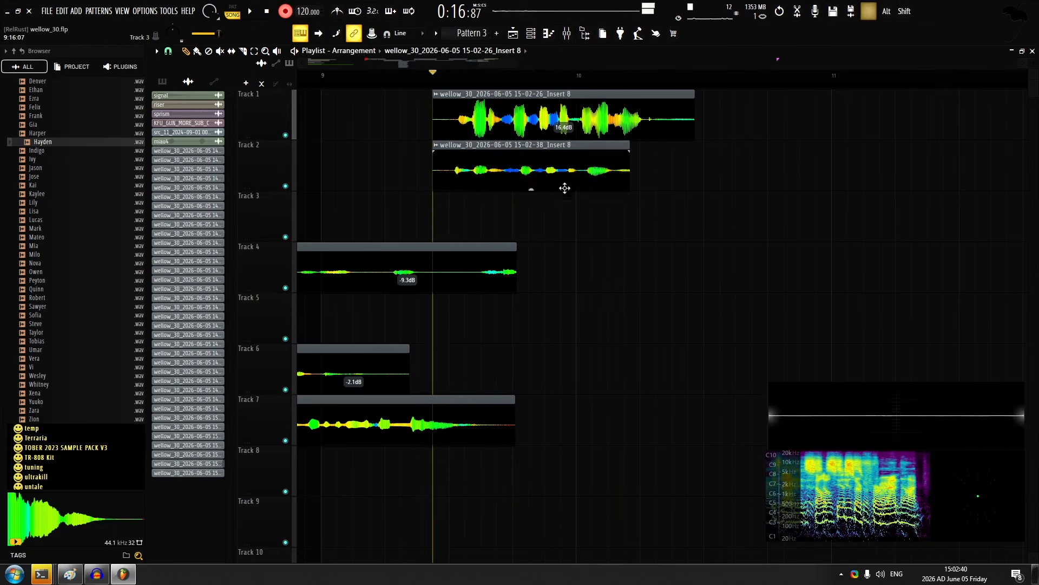
scroll(564, 185, "up", 2)
scroll(573, 173, "down", 1)
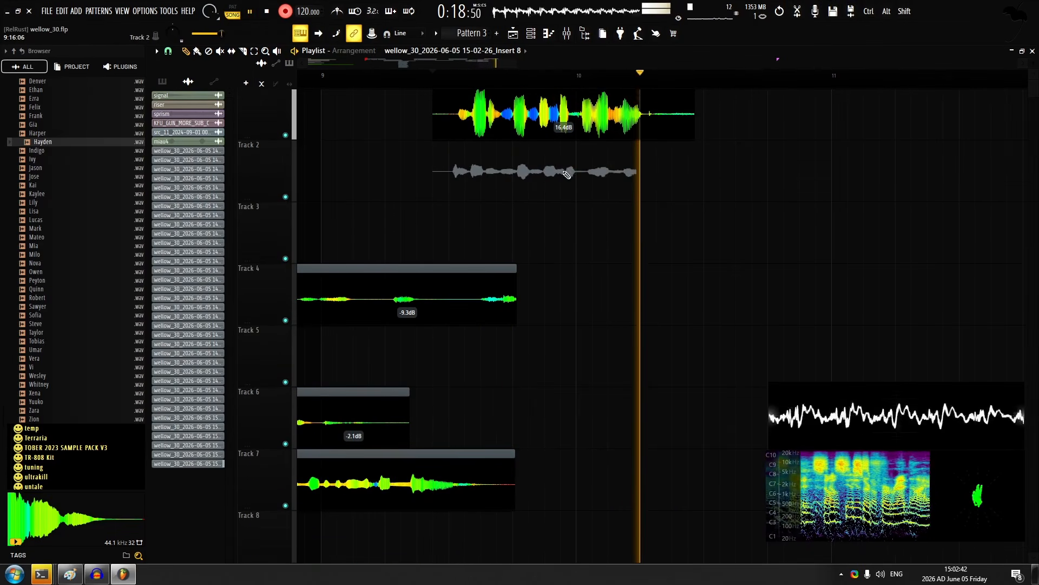
key("space")
scroll(517, 166, "up", 3)
key("ctrl+z")
Record two more layers of the line on tracks 2 and 3, starting level with the track 1 take
key("space")
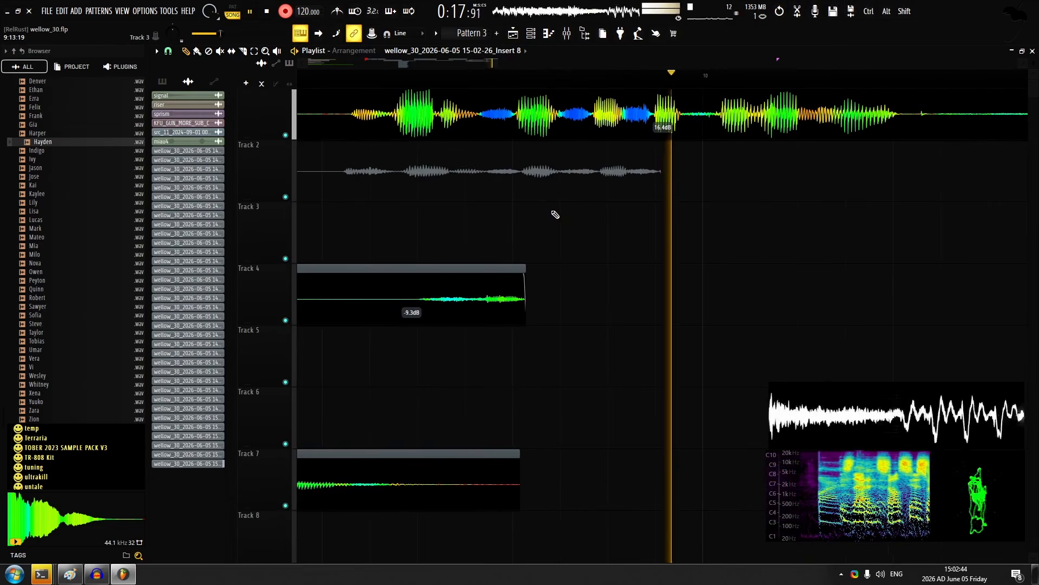
key("space")
key("space")
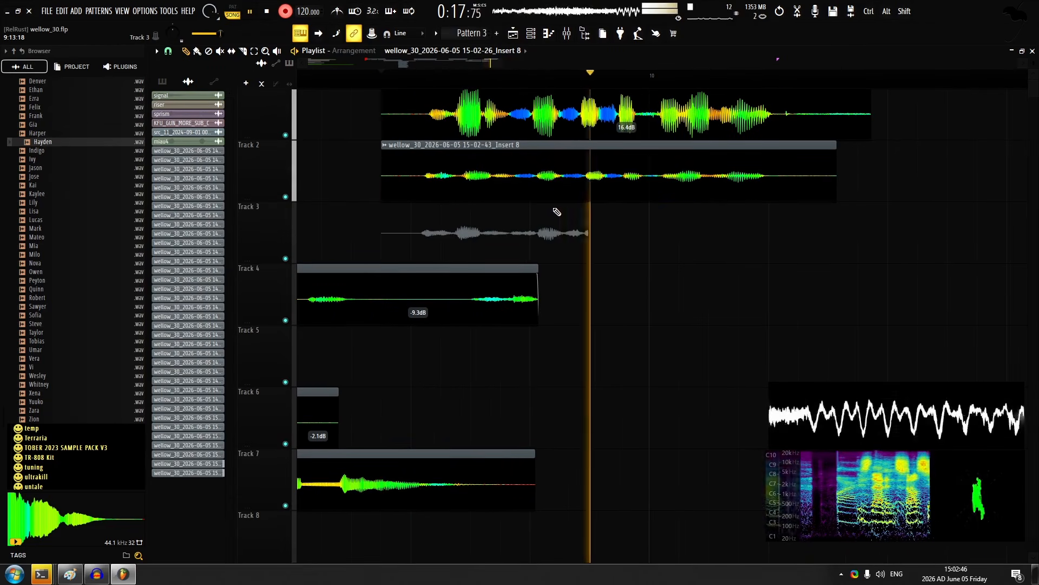
key("space")
Raise the new track 2 and 3 takes to 6.4 dB gain and adjust panning in the audio clip settings
double_click(573, 181)
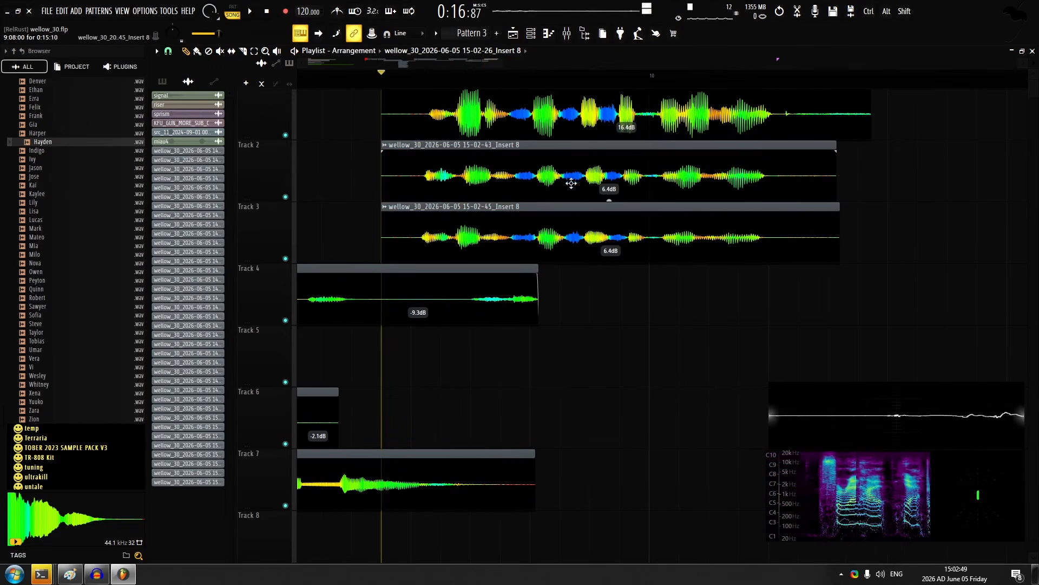
double_click(540, 228)
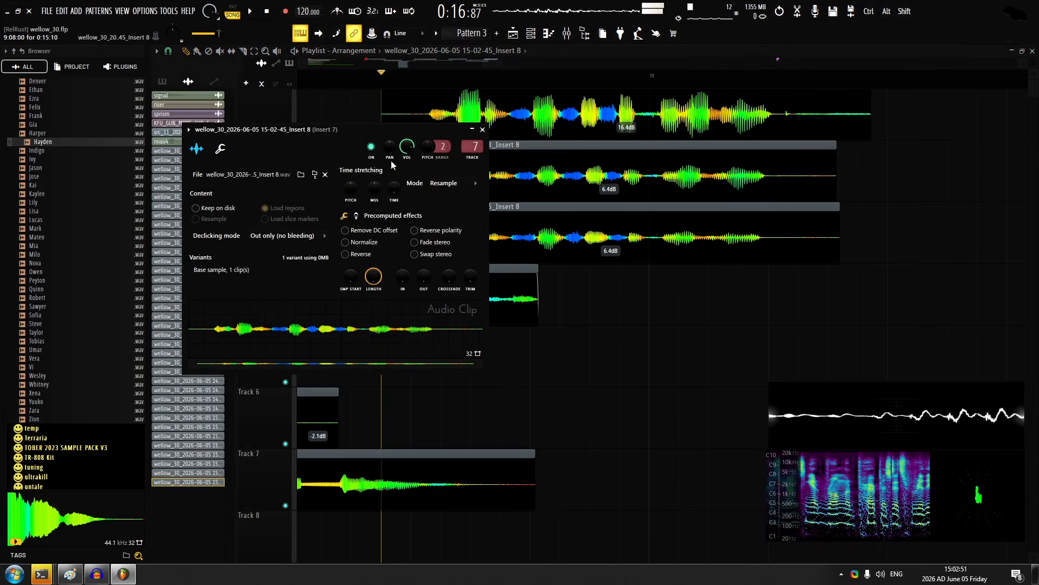
left_click_drag(389, 147, 389, 132)
Slice the track 2 take before bar 10 and nudge its second part earlier to line up with track 1
middle_click(506, 178)
scroll(502, 181, "up", 4)
left_click_drag(475, 197, 558, 190)
left_click_drag(716, 181, 704, 179)
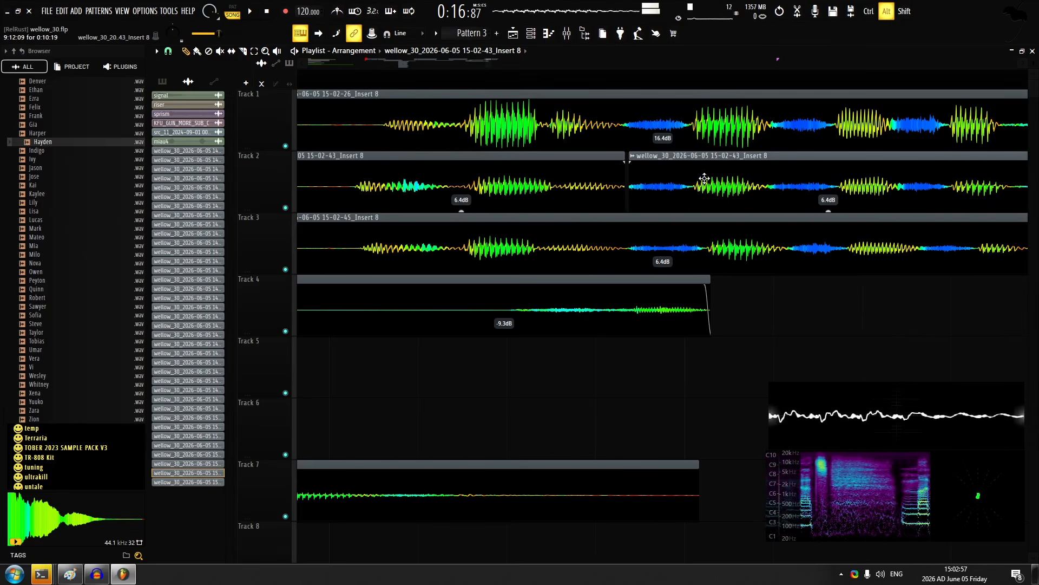
Slice the track 3 take near the same point and shift its parts into line with the track 1 waveform
left_click_drag(749, 243, 742, 240)
left_click_drag(685, 271, 587, 267)
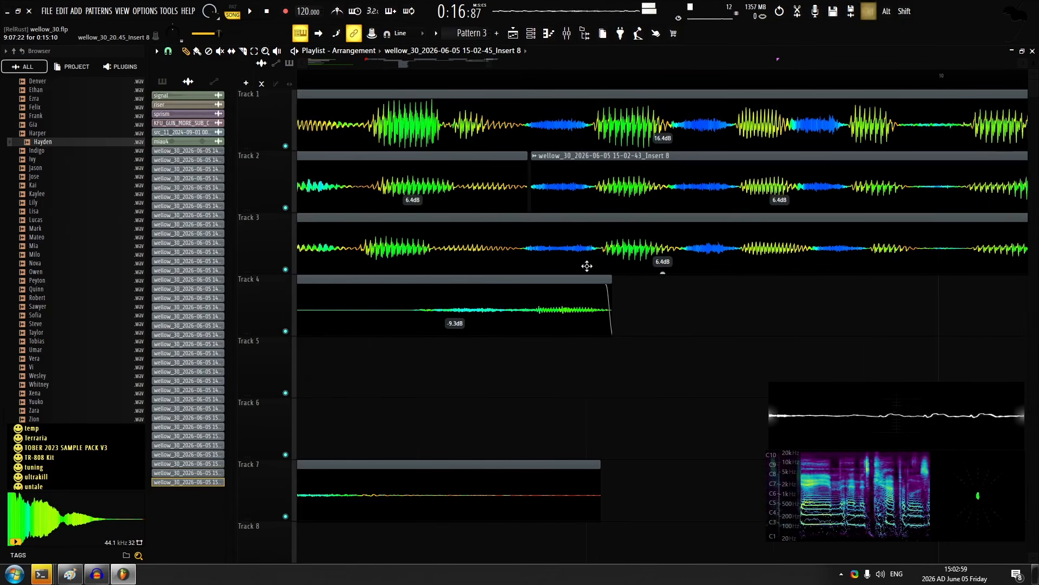
scroll(586, 266, "down", 2)
scroll(554, 168, "up", 2)
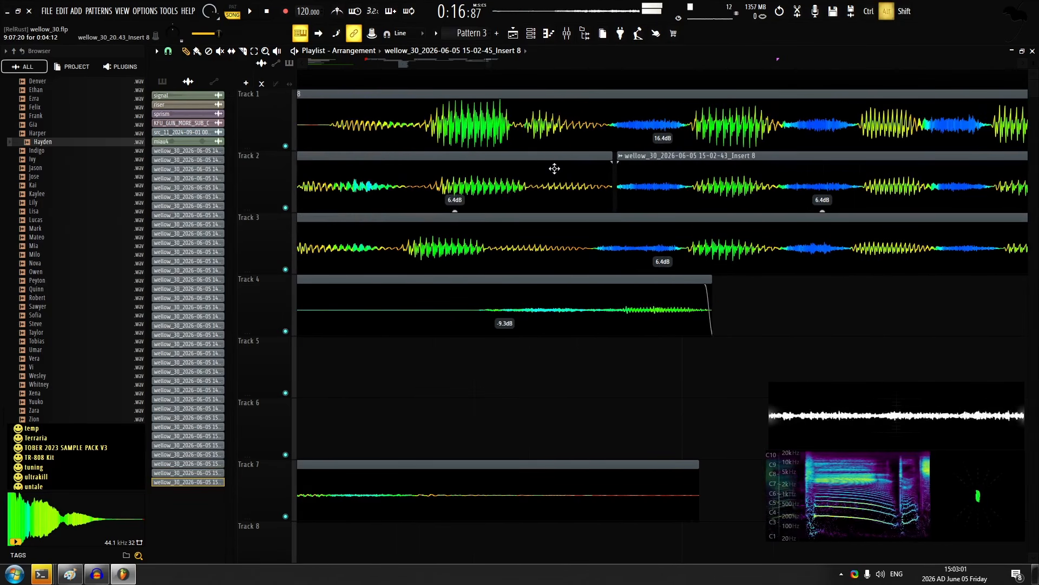
scroll(361, 125, "left", 2)
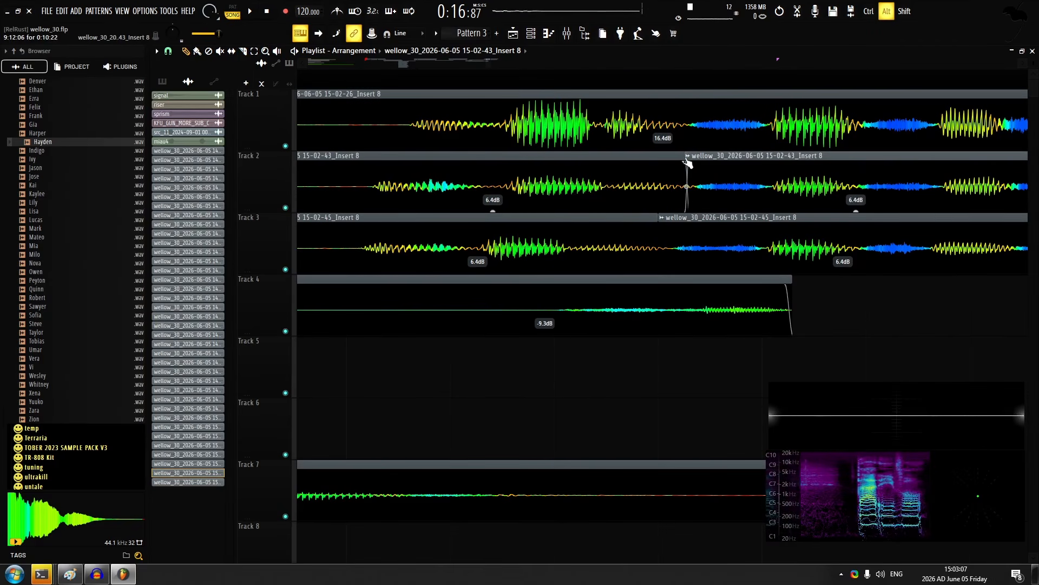
left_click_drag(550, 241, 558, 242)
Play back the aligned layers and set the gain of the track 2 and 3 clips to 6.9 dB
key("space")
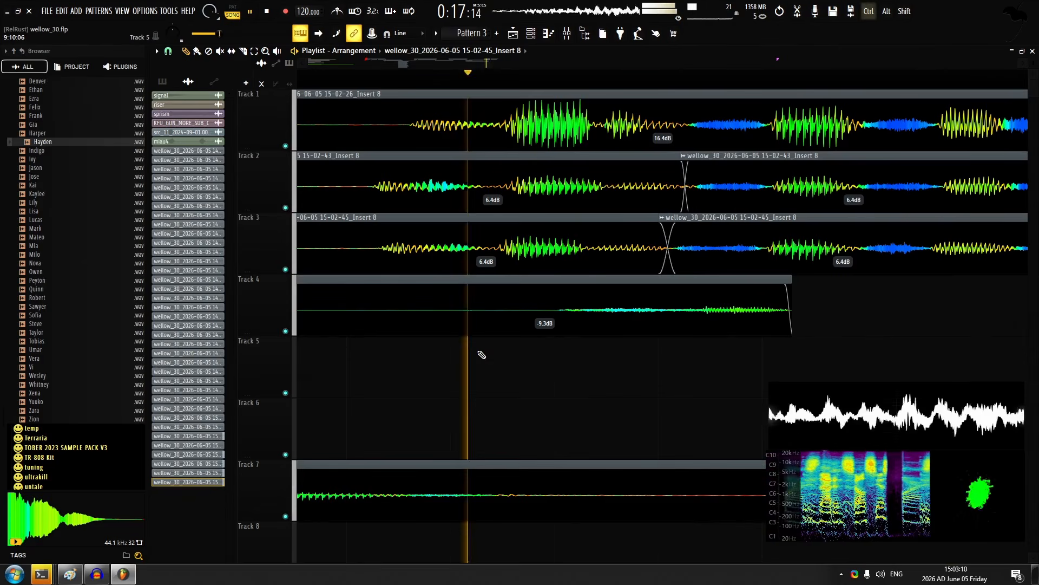
scroll(482, 354, "down", 4)
key("space")
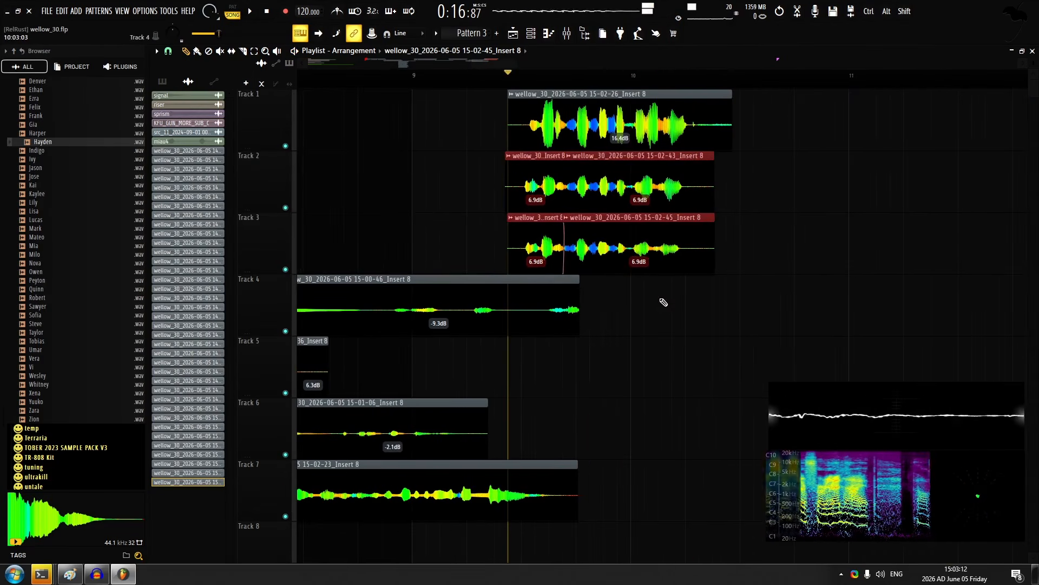
Slice the track 2 and 3 takes just after bar 10, before the final phrase
scroll(619, 320, "up", 5)
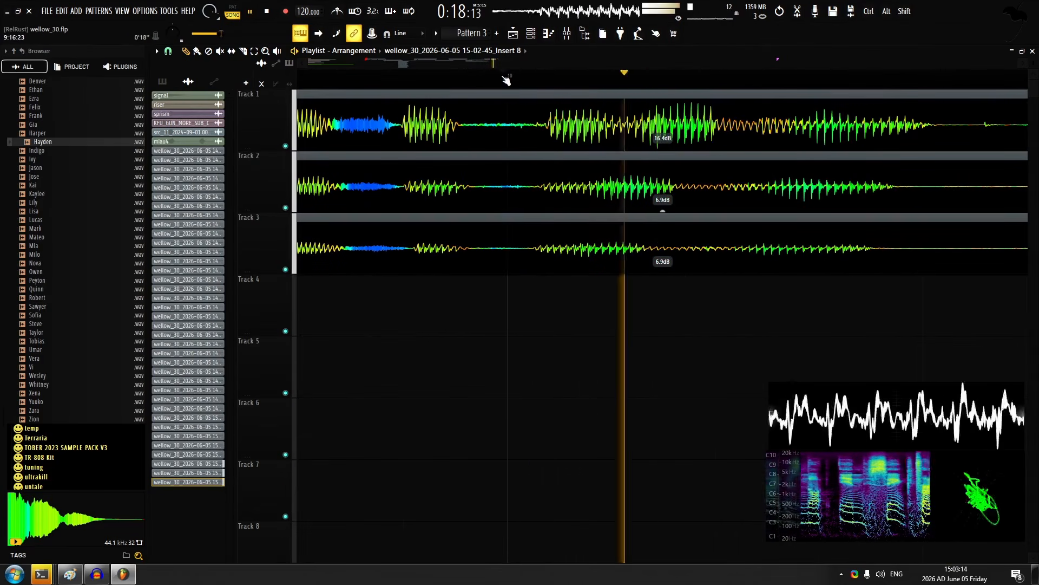
right_click(545, 124, "alt")
right_click(522, 184, "alt")
right_click(522, 241, "alt")
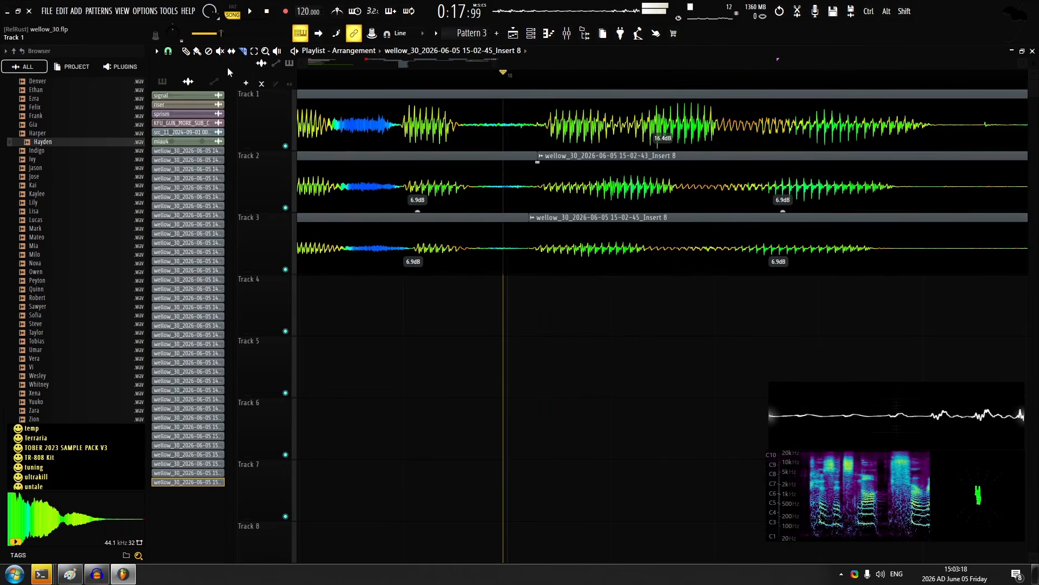
Move the final slices on tracks 2 and 3 later to match the track 1 phrase and play them back
left_click_drag(643, 236, 700, 250)
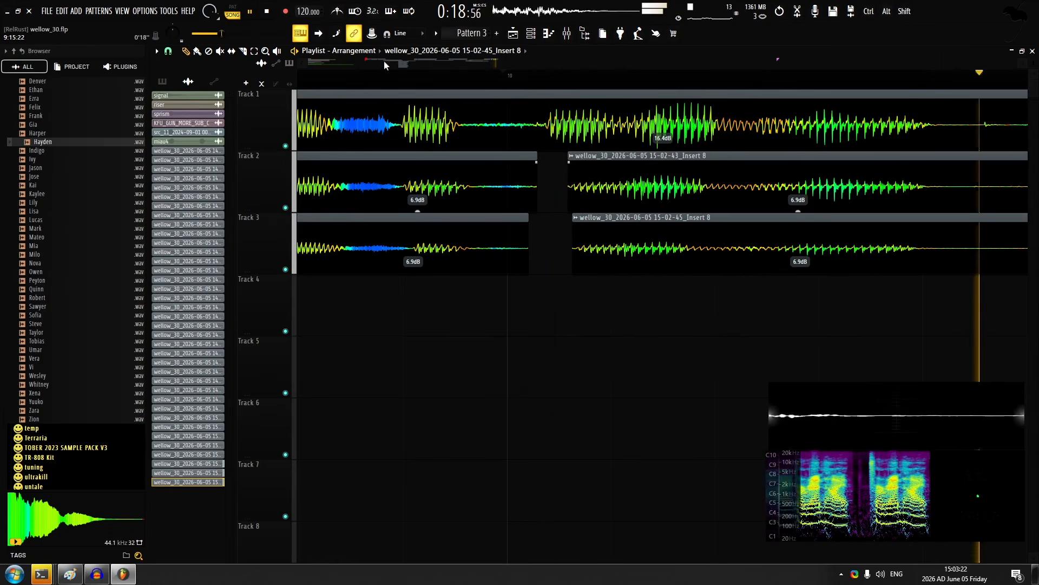
key("space")
left_click_drag(548, 167, 574, 170, "ctrl")
key("space")
scroll(588, 201, "down", 5)
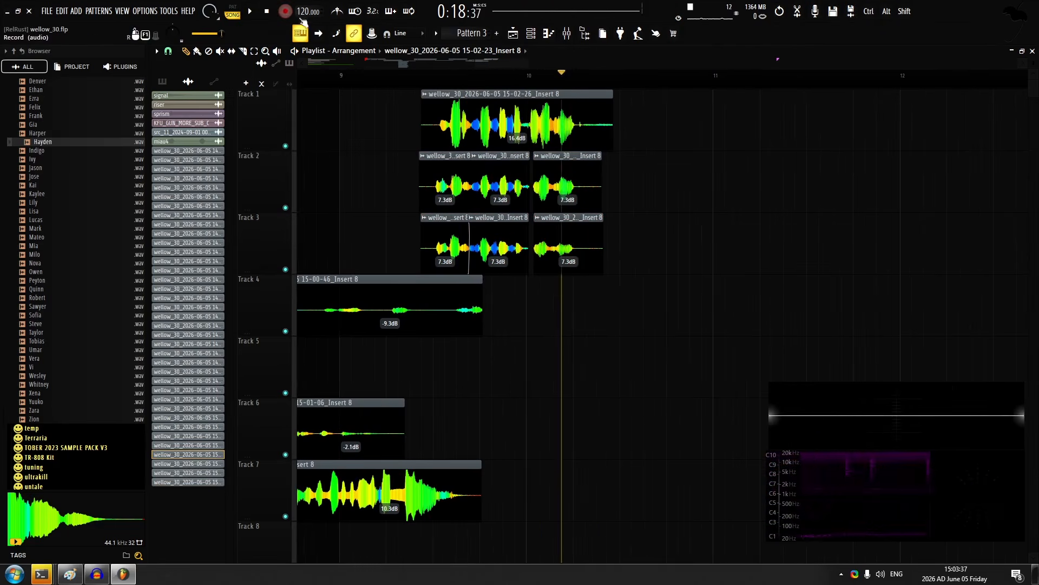
Set the track 2 and 3 slices' gain to 7.3 dB and record the next line on track 4 after bar 10
scroll(639, 139, "up", 1)
scroll(596, 185, "right", 2)
scroll(488, 293, "up", 1)
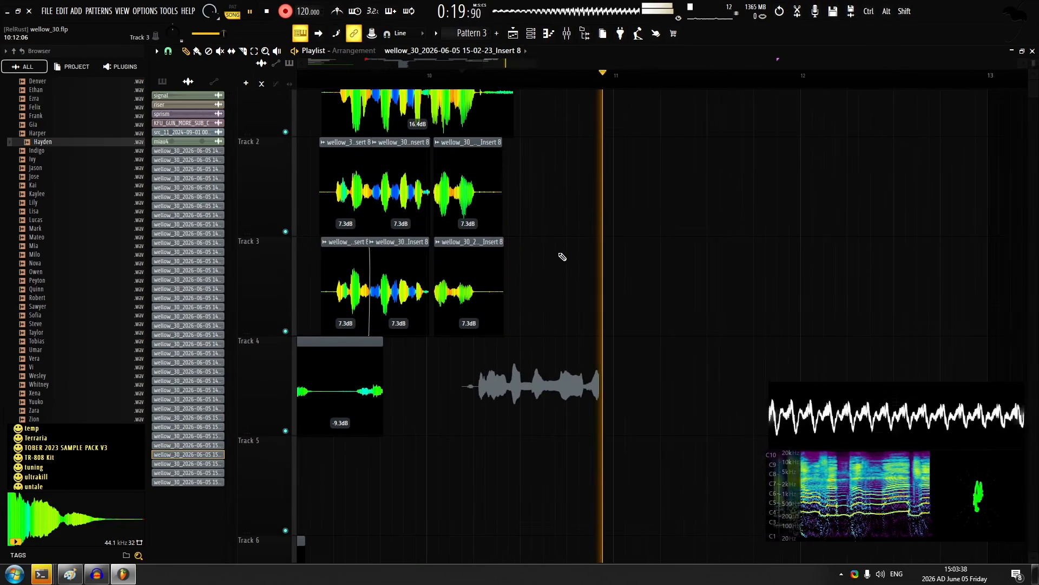
key("space")
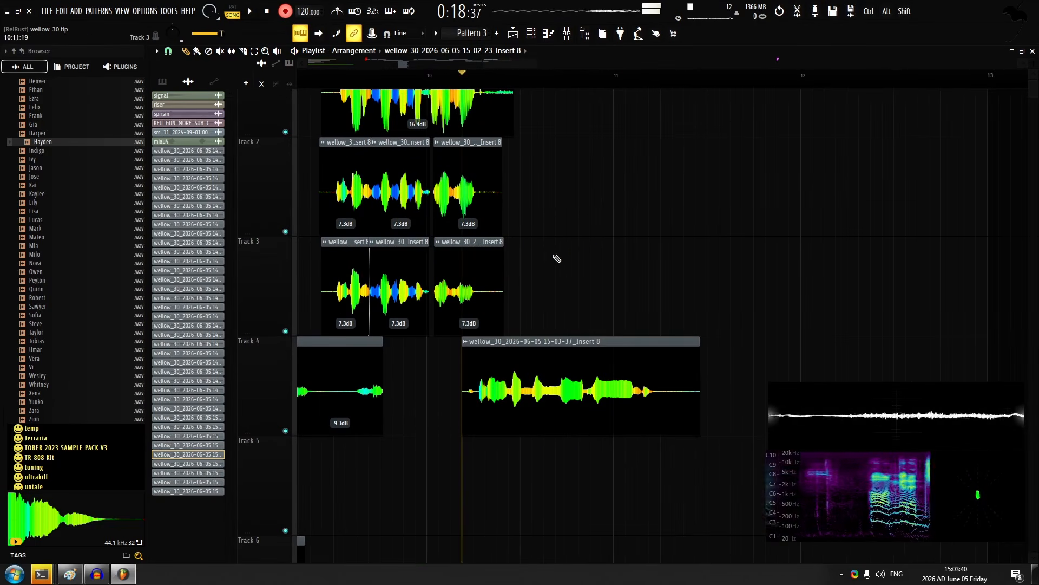
Set the new track 4 take's gain to 7.9 dB and try a take on track 1 from past midway between bars 10 and 11
left_click(543, 79)
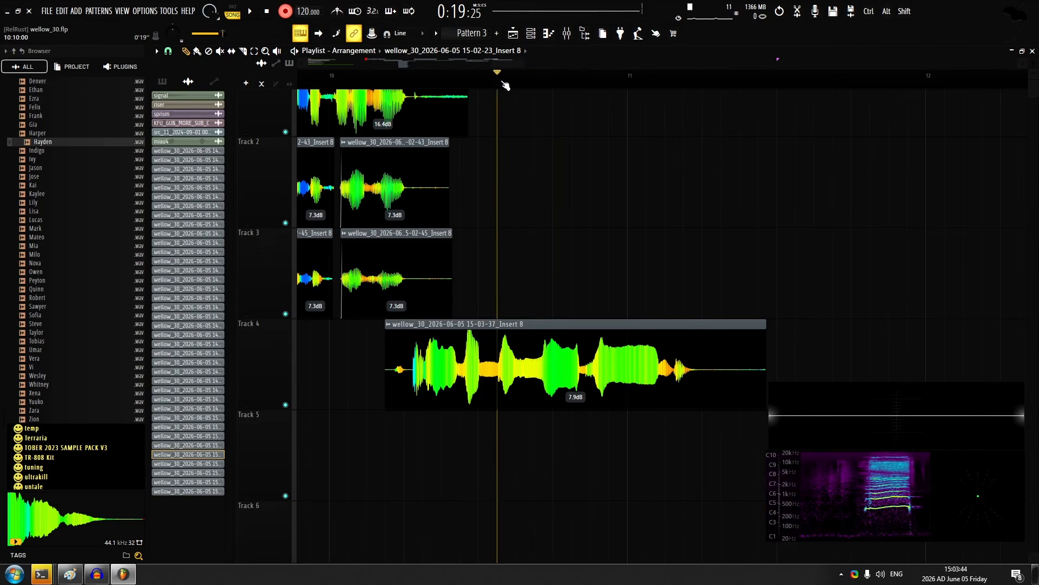
left_click(522, 81)
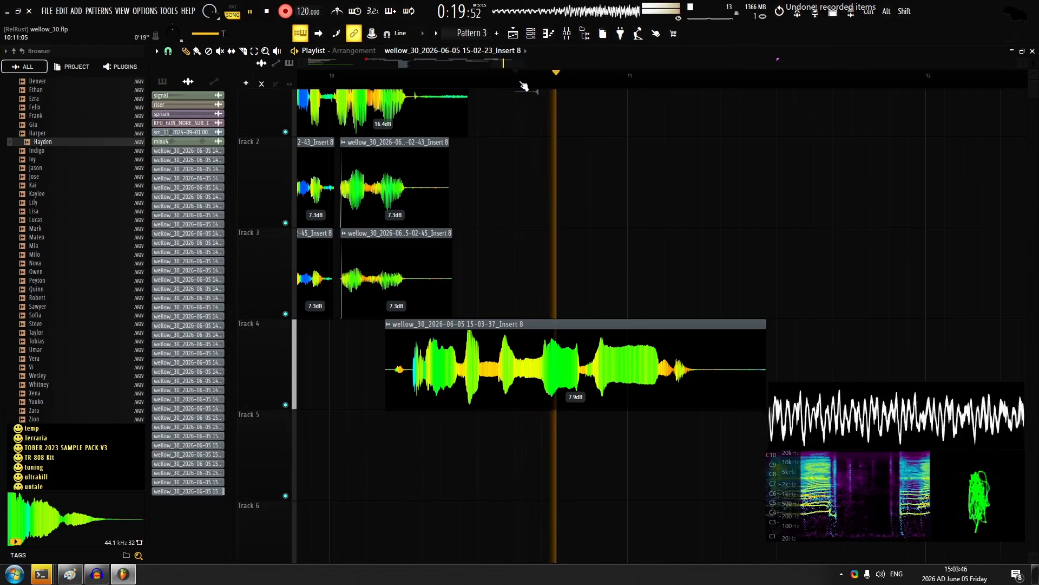
key("space")
key("ctrl+z")
Record stacked takes on tracks 1, 2 and 3 from the same start point and undo the extra take on track 5
key("space")
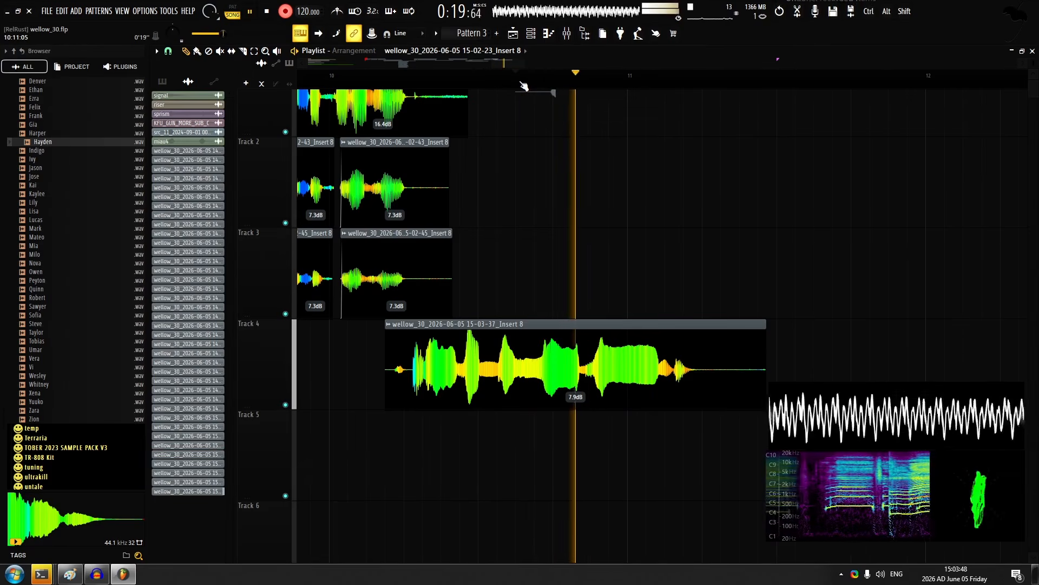
key("space")
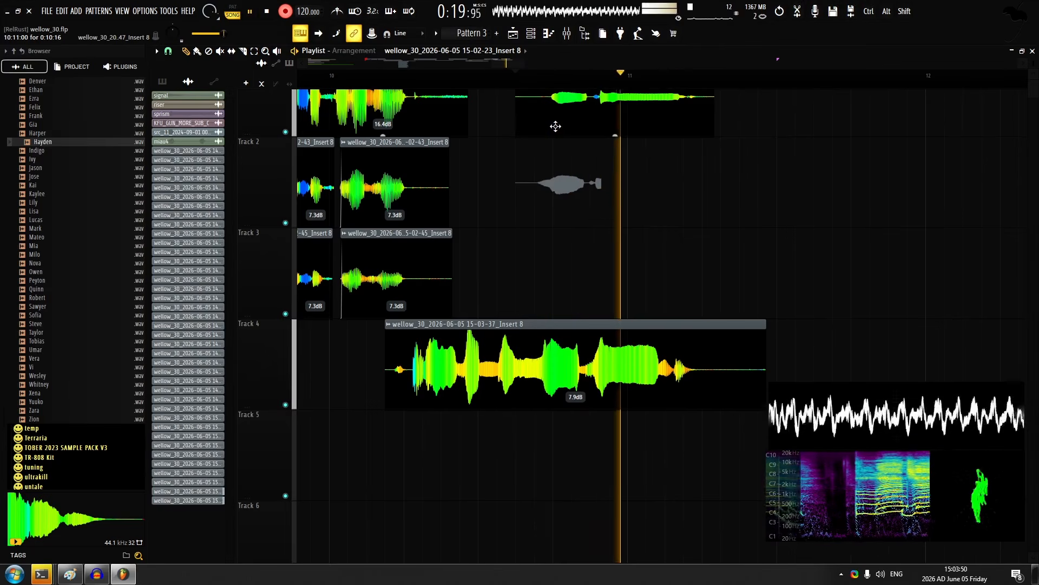
key("space")
key("space")
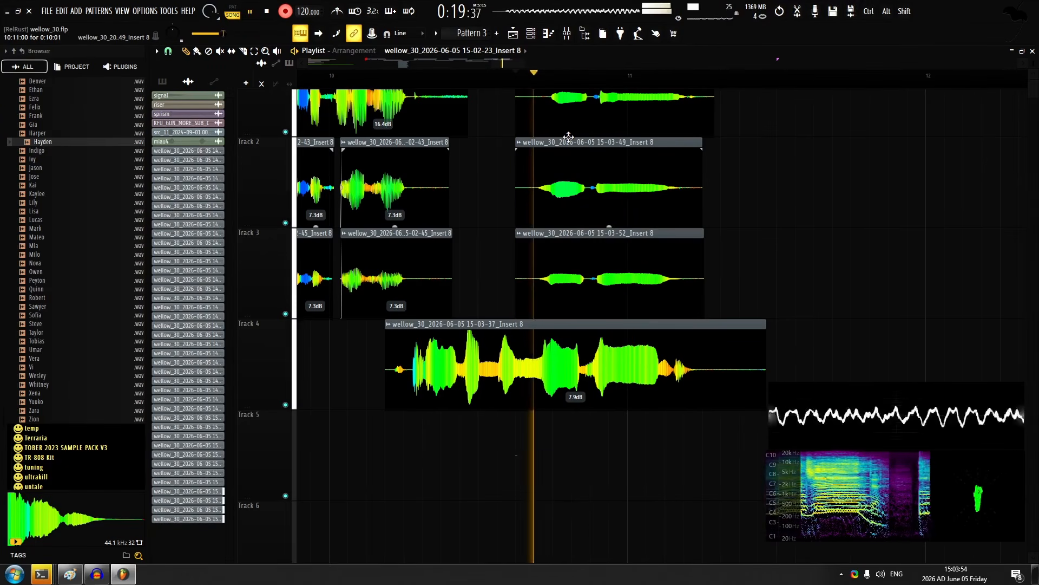
key("space")
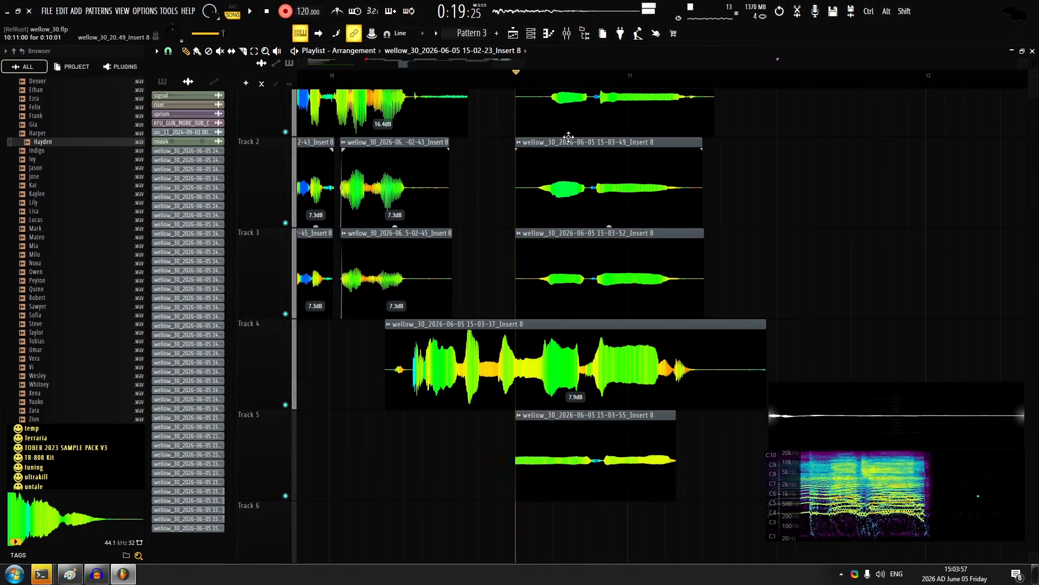
key("ctrl+z")
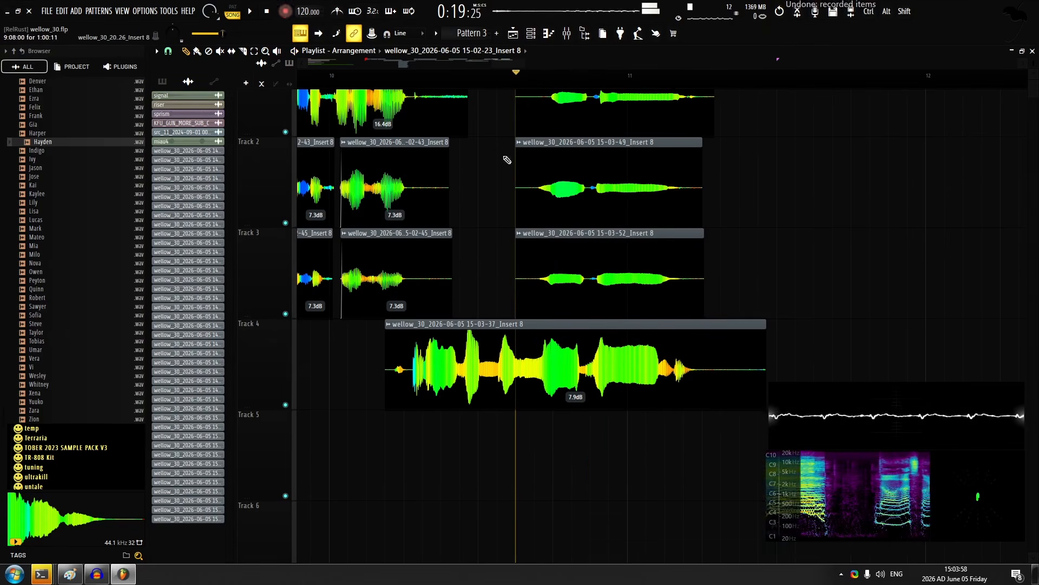
Set the new track 1 and 2 takes' gain to 6.3 dB and check their alignment in playback
scroll(507, 159, "up", 1)
left_click(578, 153)
key("space")
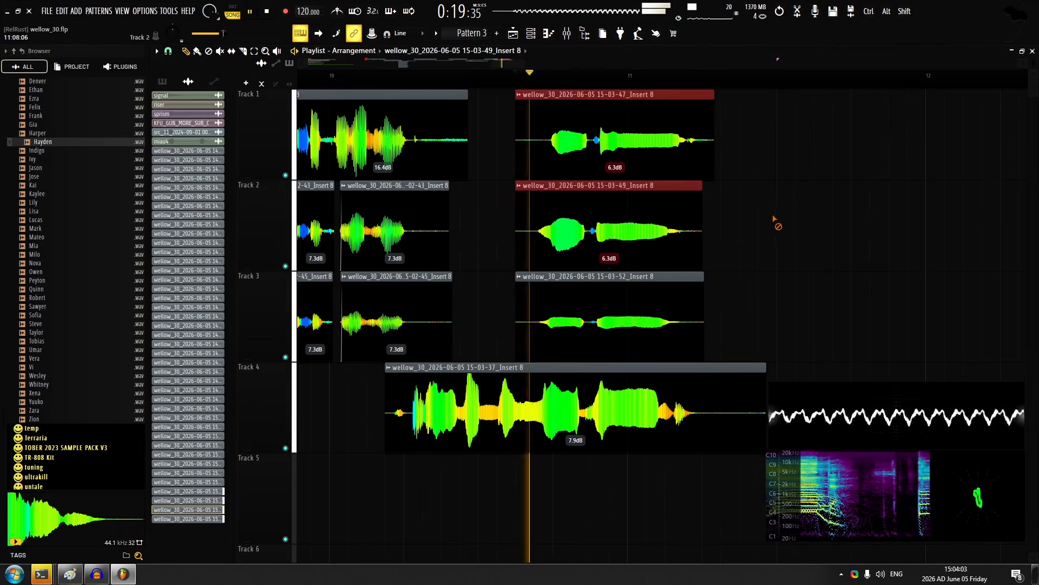
left_click(775, 225, "ctrl")
scroll(612, 238, "up", 5)
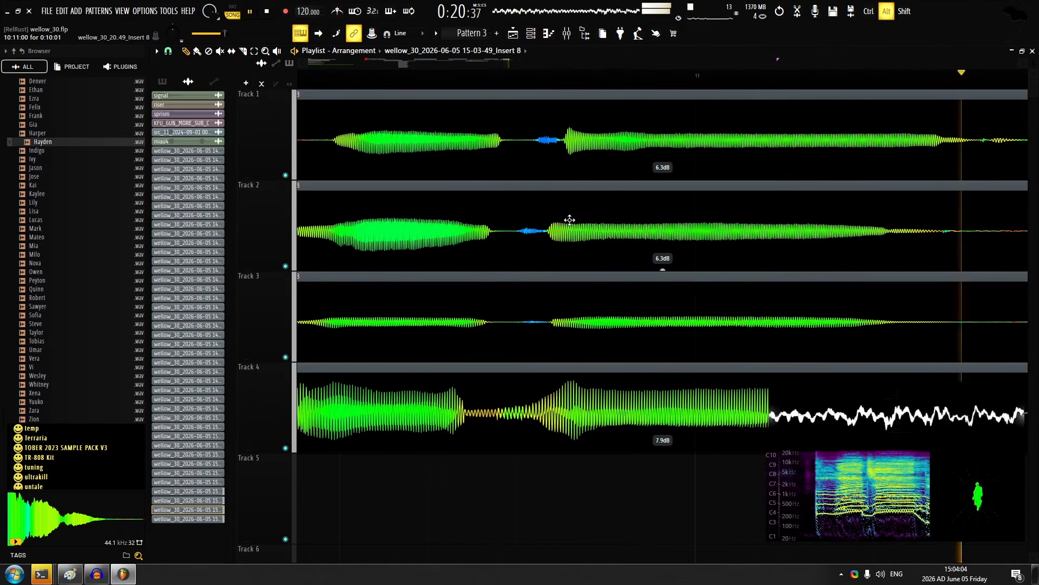
Set the new track 3 take's gain to 5.5 dB and check it against the other layers in playback
key("space")
left_click_drag(662, 360, 662, 335)
scroll(590, 371, "down", 5)
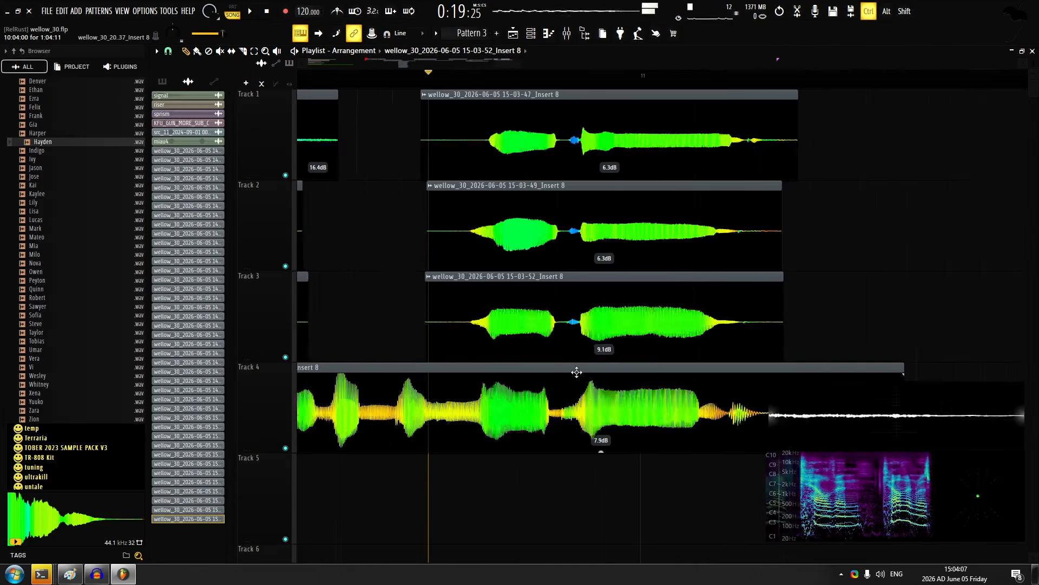
key("space")
Trim the silent starts of the three new takes on tracks 1 to 3 together and give them short fade-ins
left_click_drag(555, 152, 559, 324)
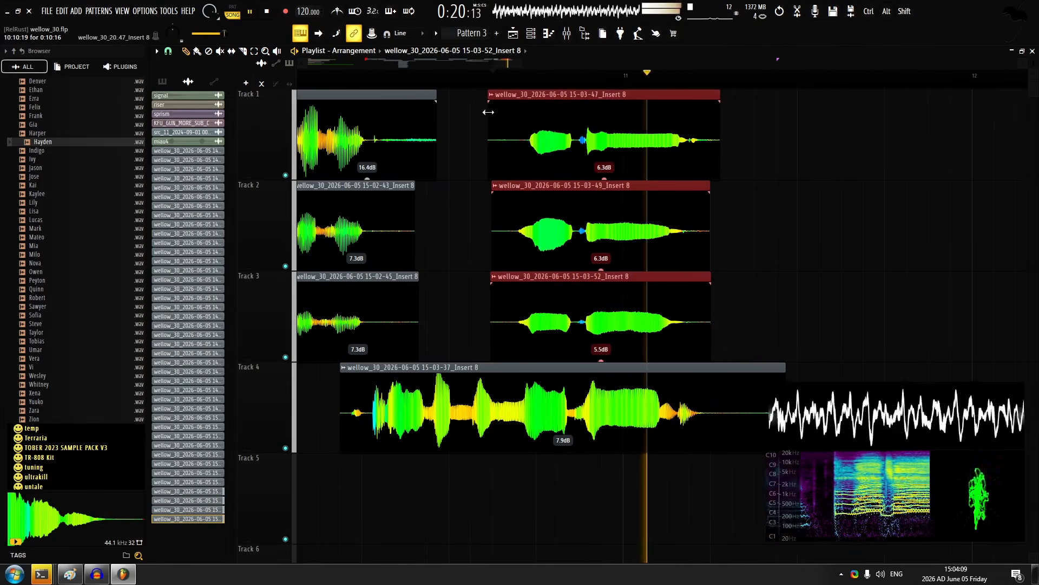
left_click_drag(488, 113, 509, 109)
key("space")
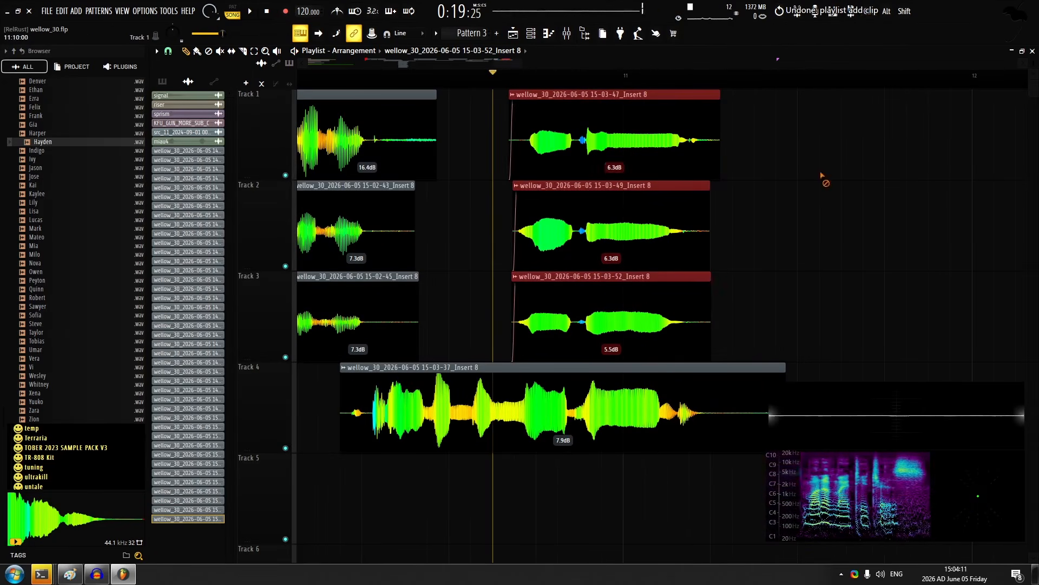
left_click(822, 174, "ctrl")
Add short matching fade-outs at the ends of the three takes around bar 11 on tracks 1 to 3
scroll(770, 172, "up", 5)
left_click_drag(329, 157, 465, 169)
scroll(449, 171, "up", 4)
left_click(243, 52)
scroll(345, 122, "down", 3)
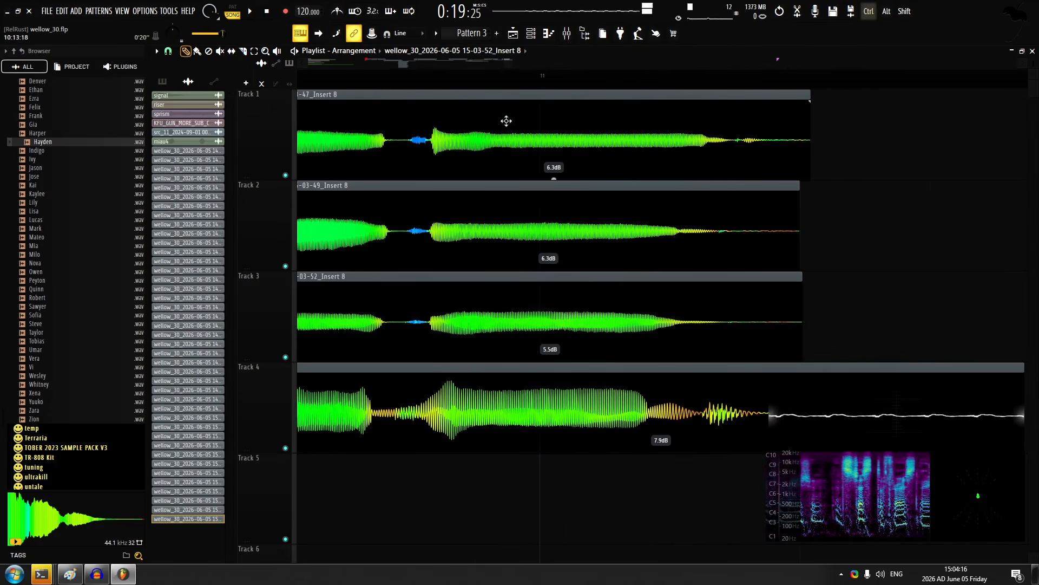
left_click_drag(506, 121, 536, 303, "ctrl")
left_click_drag(809, 102, 791, 122)
left_click(822, 146, "ctrl")
Add a fade-out at the end and a short fade-in at the start of the track 4 take after bar 10
scroll(687, 207, "down", 7)
scroll(622, 237, "down", 3)
scroll(607, 238, "up", 4)
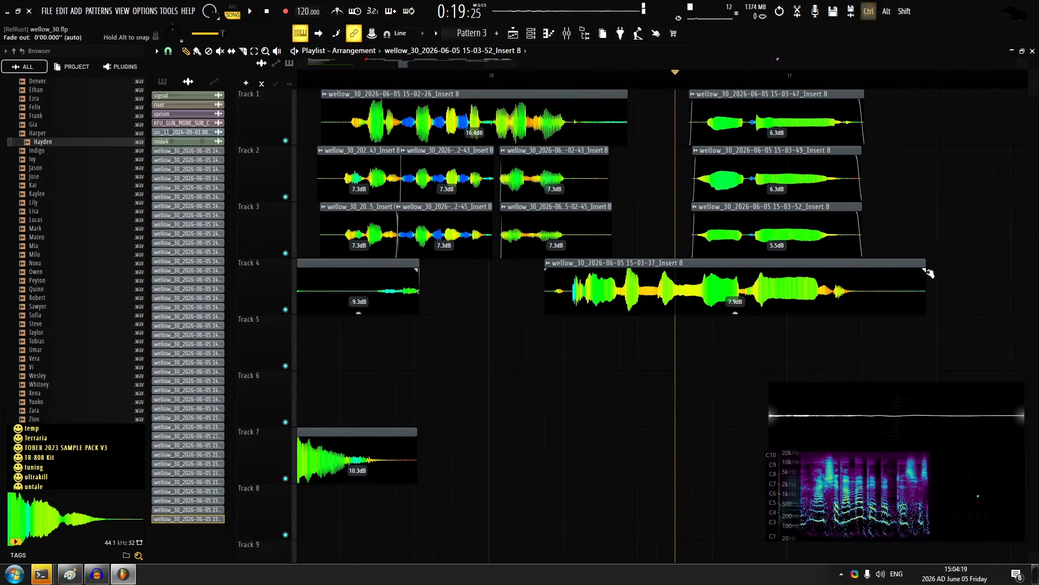
scroll(925, 273, "up", 3)
scroll(917, 273, "up", 2)
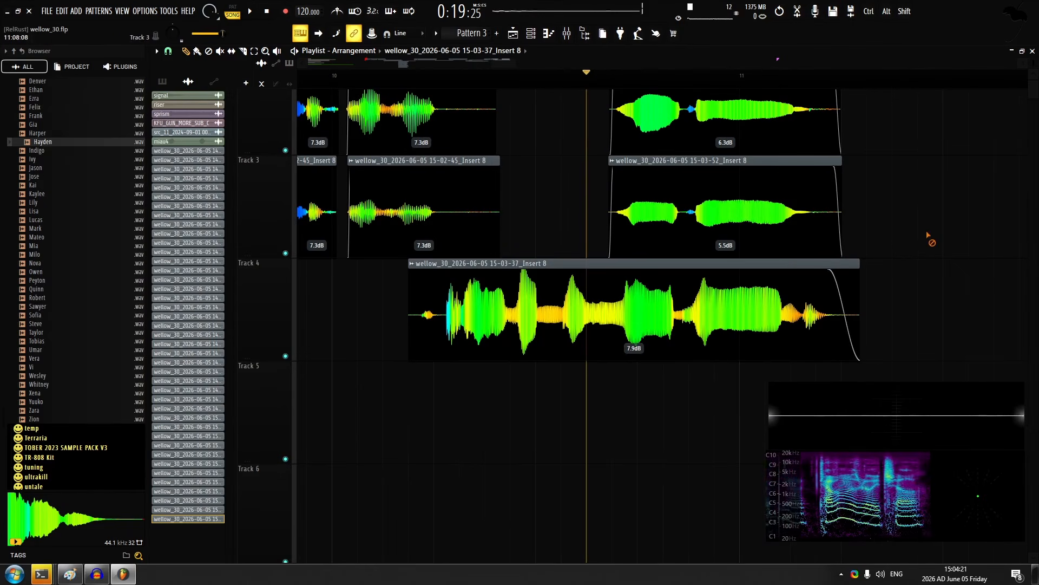
scroll(552, 238, "down", 7)
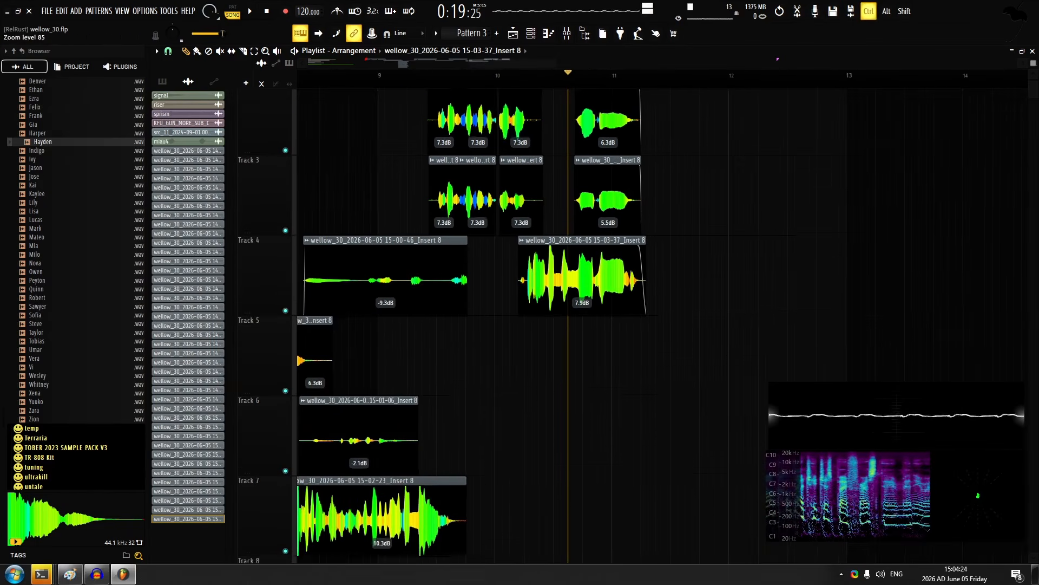
scroll(531, 279, "up", 2)
scroll(532, 217, "up", 6)
Shorten the last track 2 and 3 slices after bar 10 and fade out their ends and the track 1 take's end
left_click_drag(643, 125, 588, 261, "ctrl")
scroll(588, 276, "up", 1)
left_click_drag(587, 303, 592, 257, "ctrl")
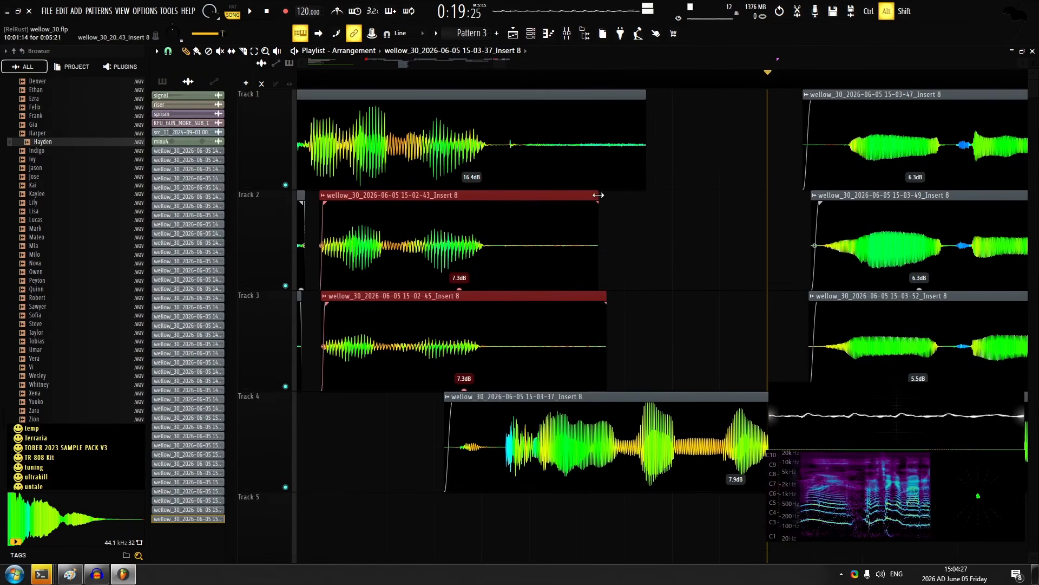
left_click_drag(599, 196, 507, 314, "alt")
right_click(532, 231)
left_click_drag(513, 203, 493, 203)
right_click(571, 207)
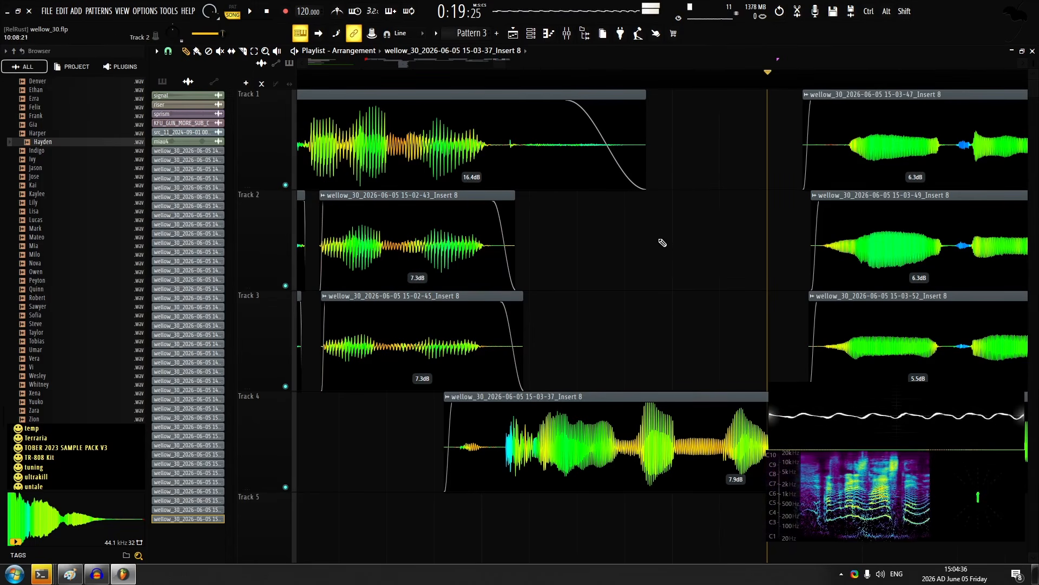
Set the first two track 2 slices' gain to 10.0 and 9.9 dB and the three track 3 slices' to 8.6, 9.1 and 10.3 dB
scroll(562, 216, "down", 8)
scroll(551, 209, "up", 5)
scroll(551, 216, "down", 2)
scroll(541, 217, "down", 3)
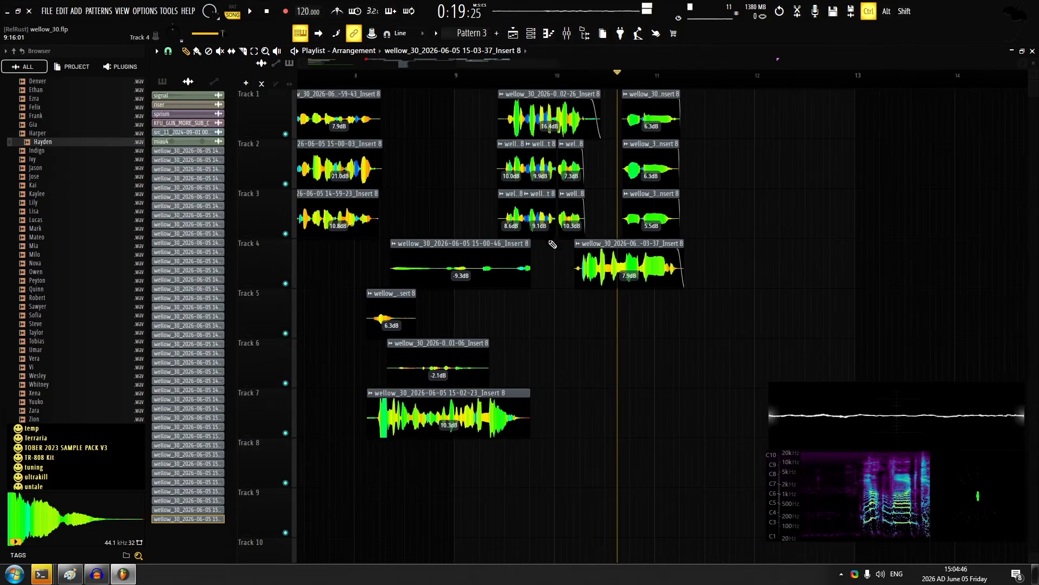
Slice off the silent lead-ins of the track 1 to 3 takes between bars 9 and 10 and add short fade-ins
scroll(552, 244, "up", 6)
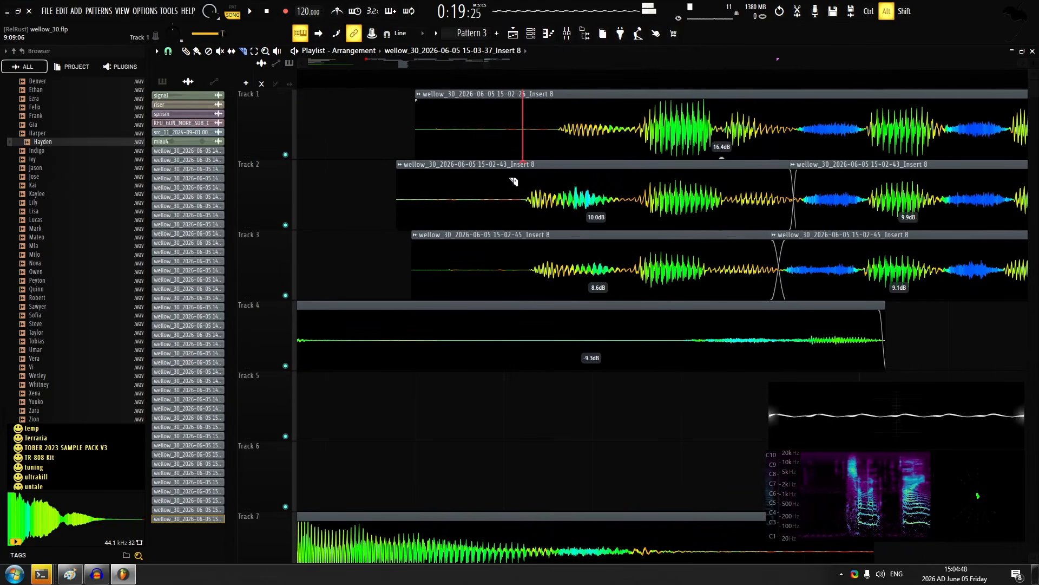
right_click(523, 136)
right_click(494, 200)
right_click(508, 265)
left_click(186, 51)
left_click_drag(433, 125, 566, 260)
left_click_drag(431, 152, 572, 266)
left_click(506, 125, "ctrl")
Play back the arrangement from bar 8 to check how the layers on tracks 4 to 7 blend
scroll(571, 320, "down", 10)
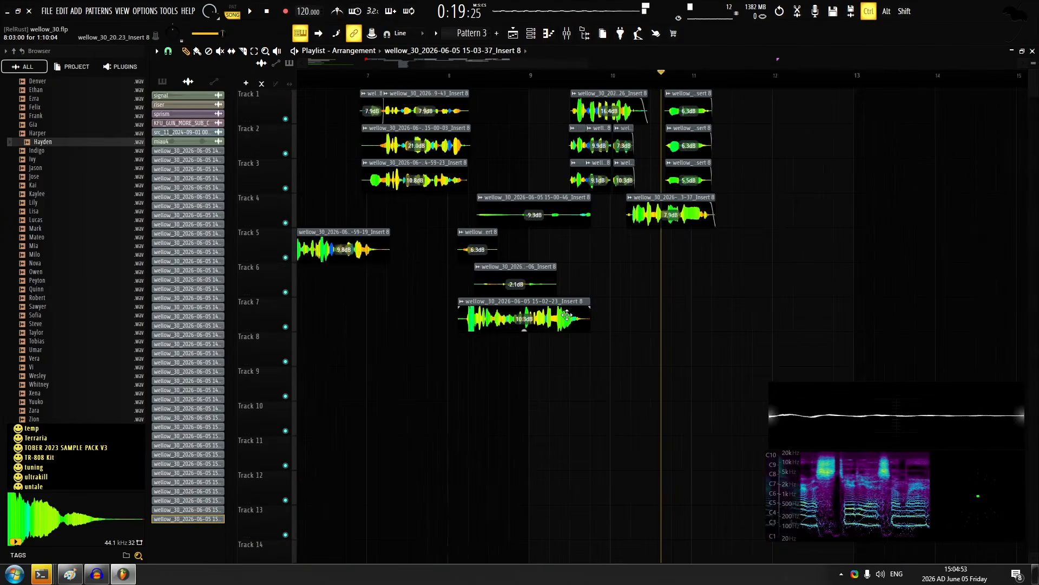
scroll(502, 209, "up", 5)
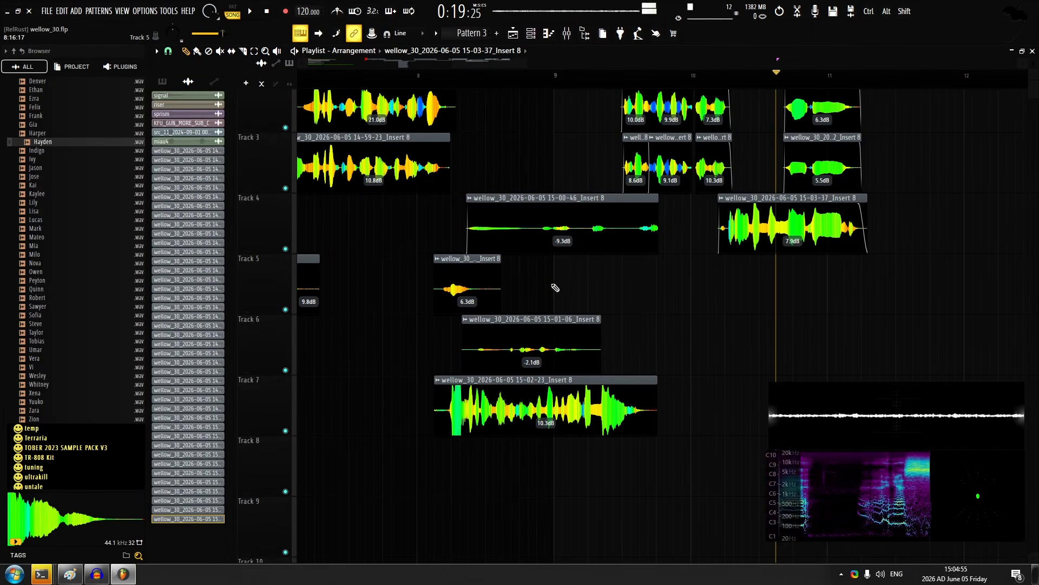
key("space")
scroll(514, 224, "up", 2)
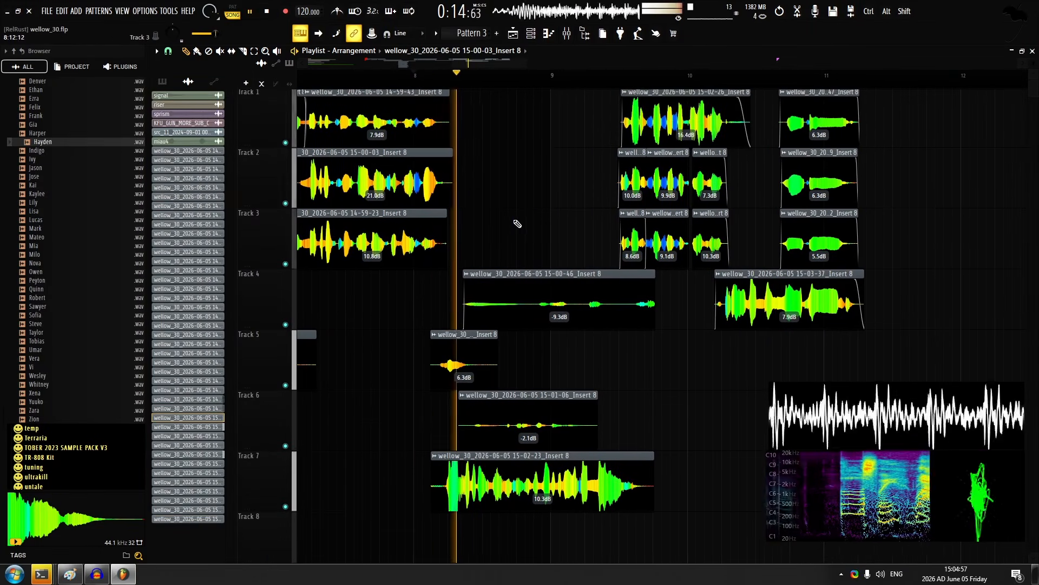
scroll(580, 255, "down", 3)
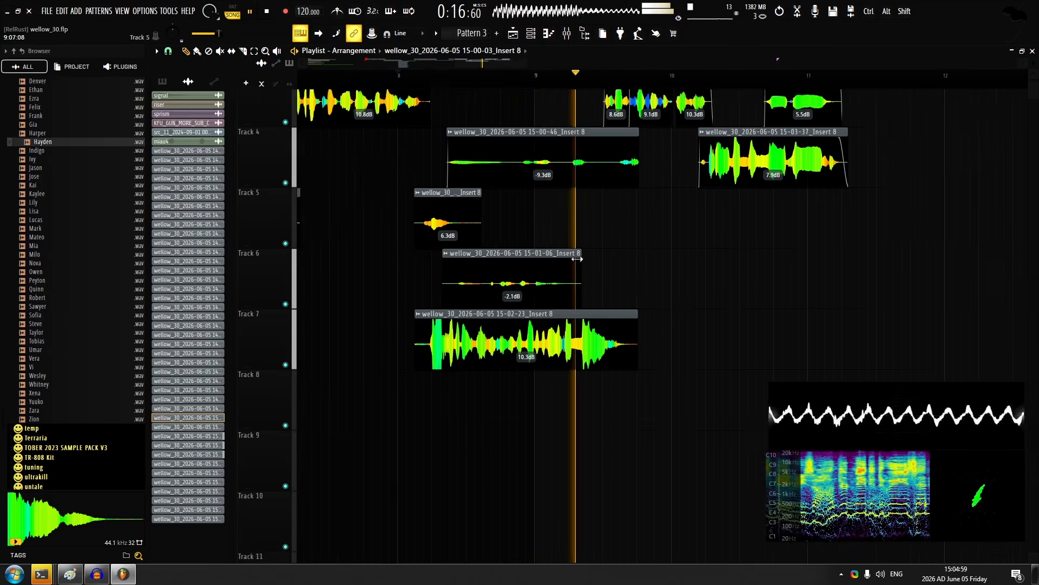
scroll(515, 358, "up", 5)
key("space")
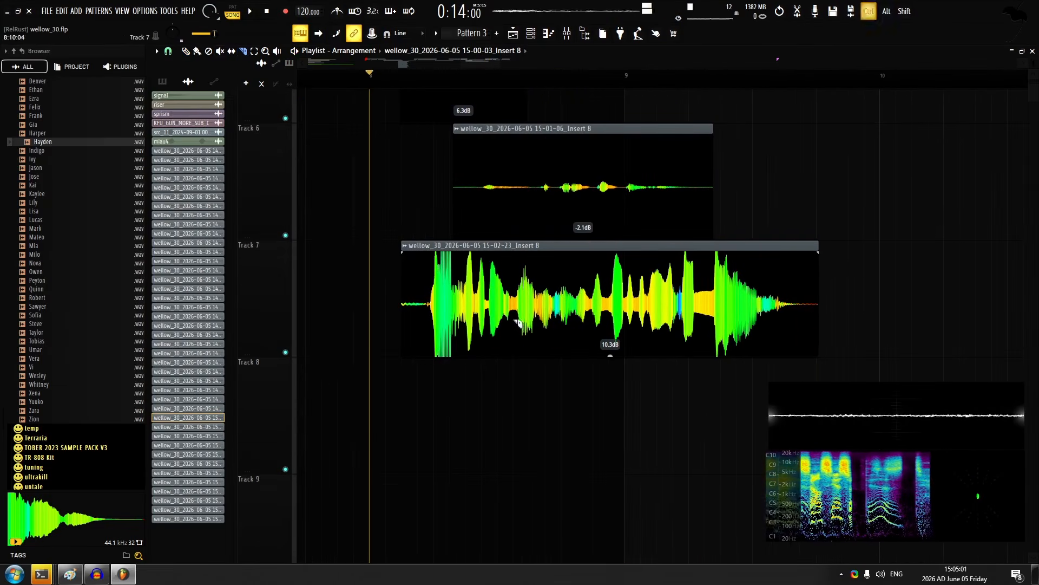
Slice the track 7 take into three and set the outer slices' gain to 6.1 dB and the middle slice's to 13.1 dB
left_click(612, 322, "alt")
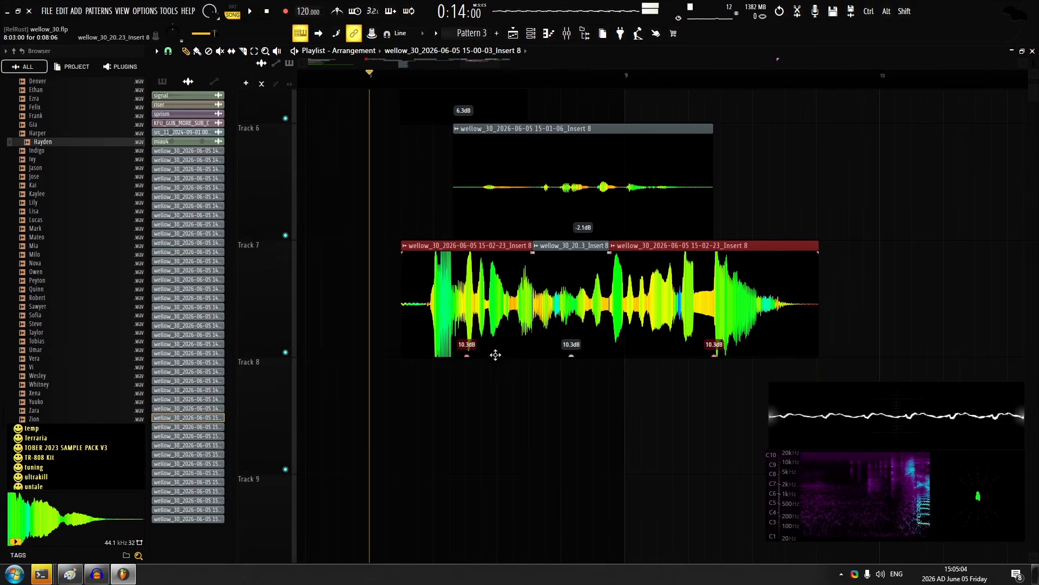
left_click_drag(467, 356, 467, 381)
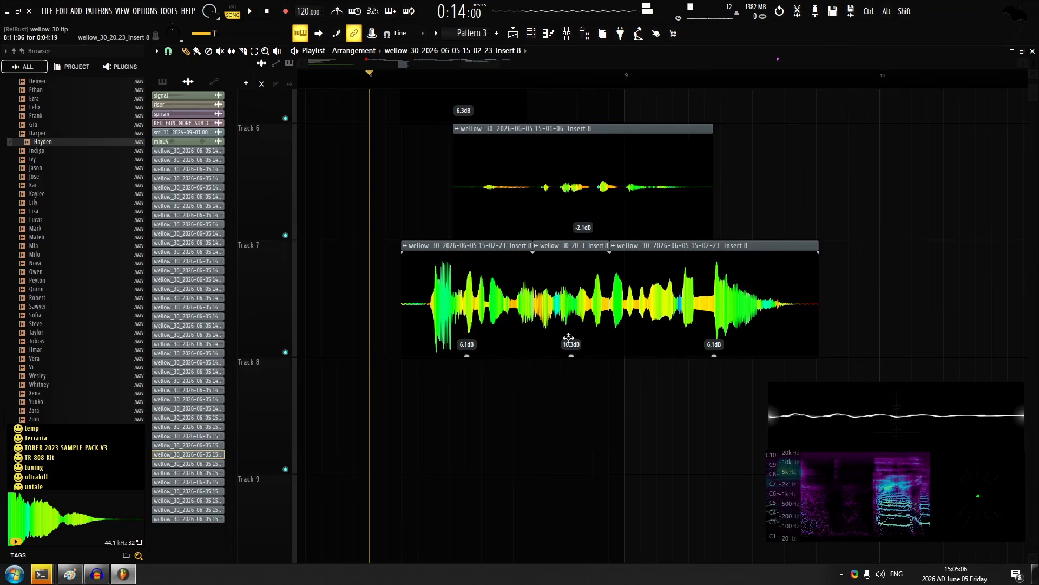
scroll(591, 281, "up", 3)
Extend the middle track 7 slice over both neighbours to form long crossfades and play the result
left_click_drag(634, 247, 826, 258)
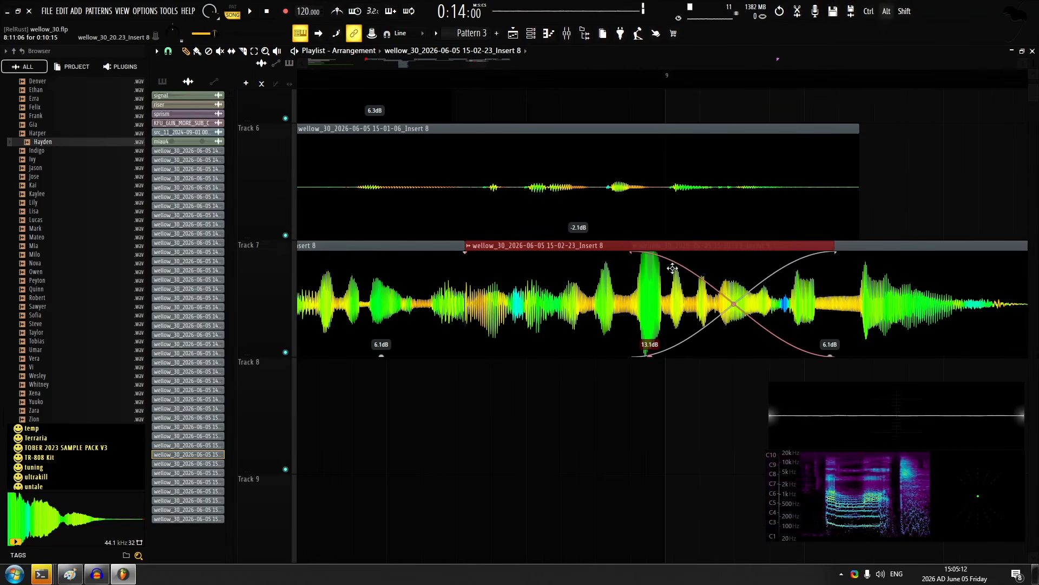
left_click_drag(471, 259, 351, 257)
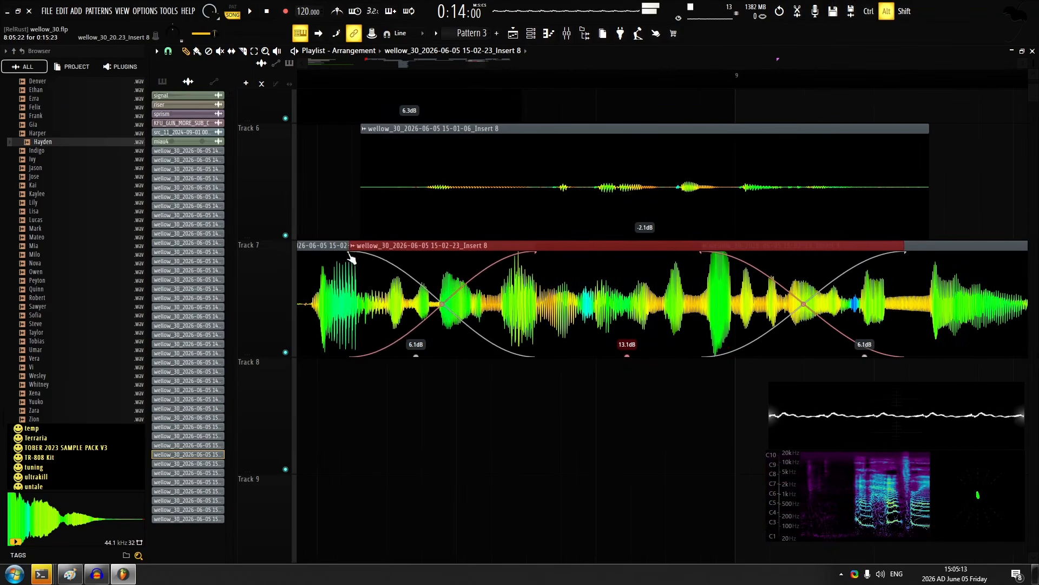
key("space")
scroll(454, 368, "down", 3)
Set the middle track 7 slice's gain to 12.0 dB and the last slice's to 7.6 dB during playback
left_click(477, 412, "ctrl")
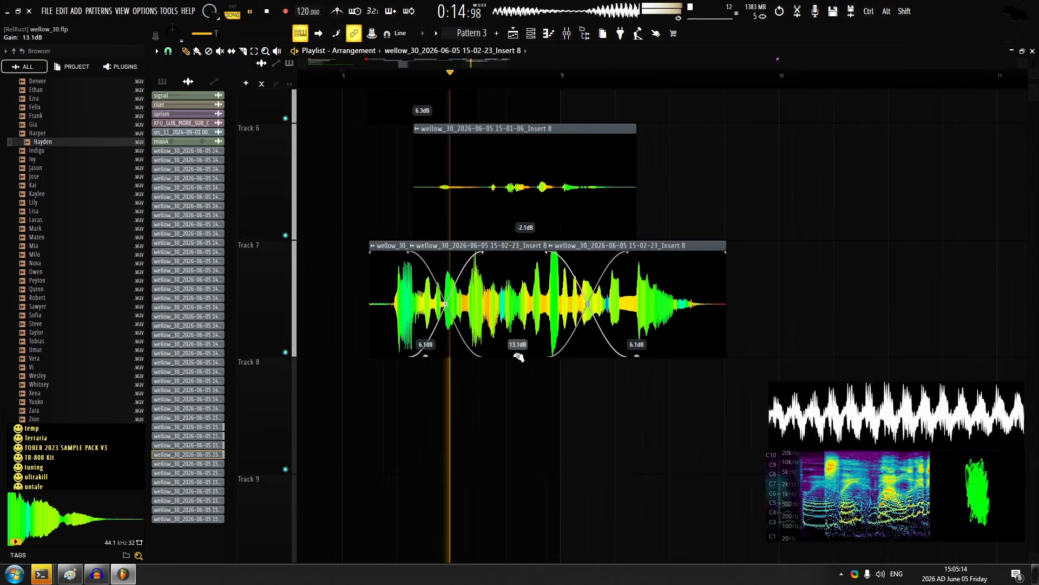
left_click_drag(518, 358, 520, 364)
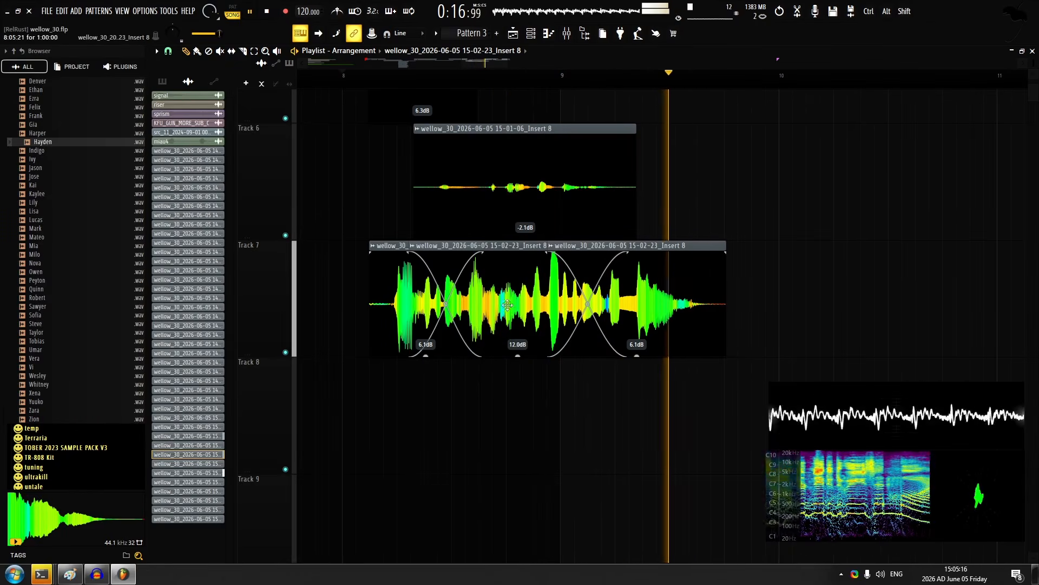
key("space")
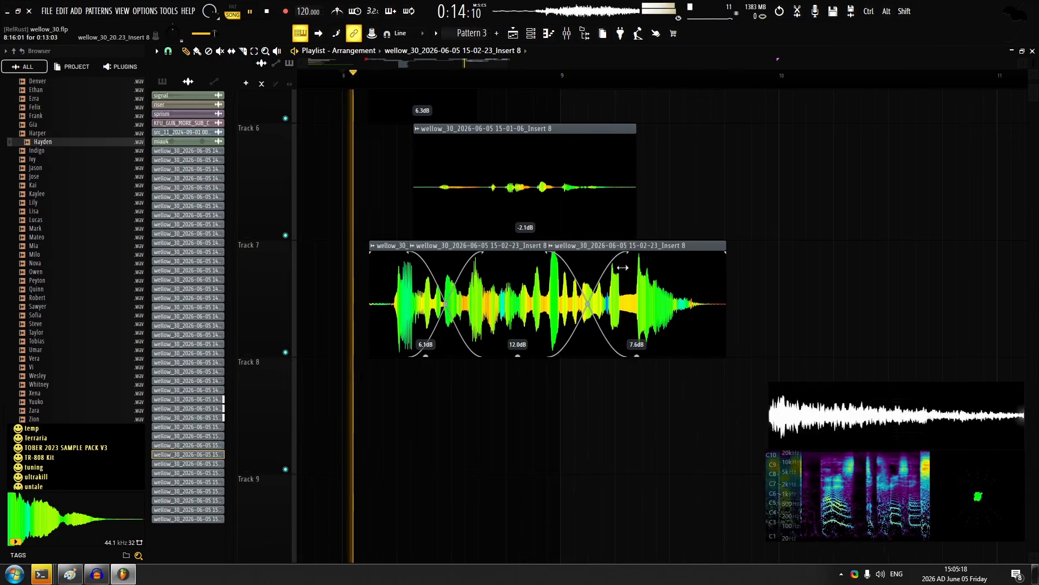
Lengthen the crossfades between the track 7 slices, checking in playback, and undo the accidental clip move
left_click(525, 247, "ctrl")
left_click_drag(626, 245, 694, 246)
key("space")
key("space")
key("ctrl+d")
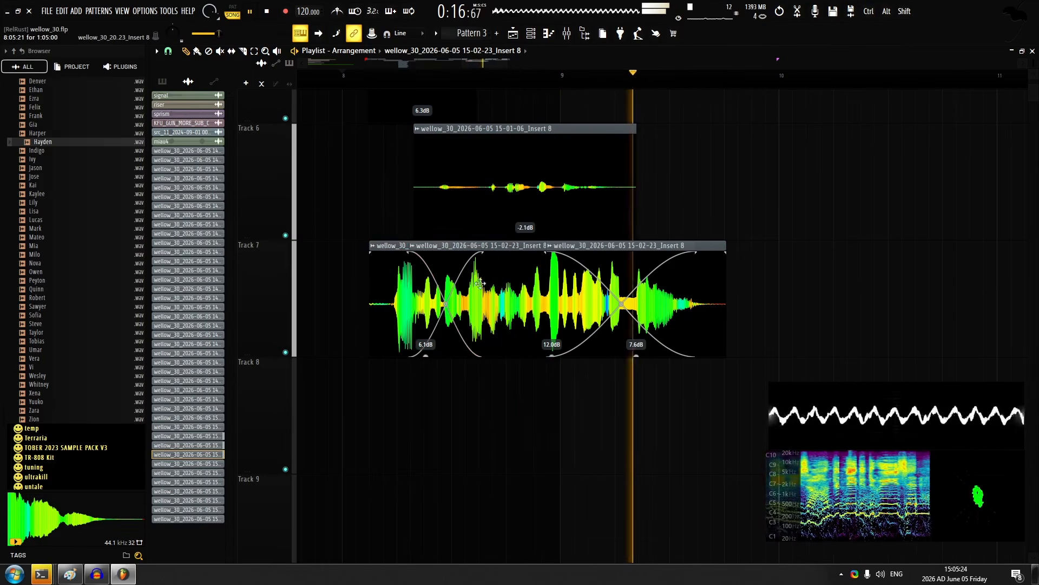
key("ctrl+z")
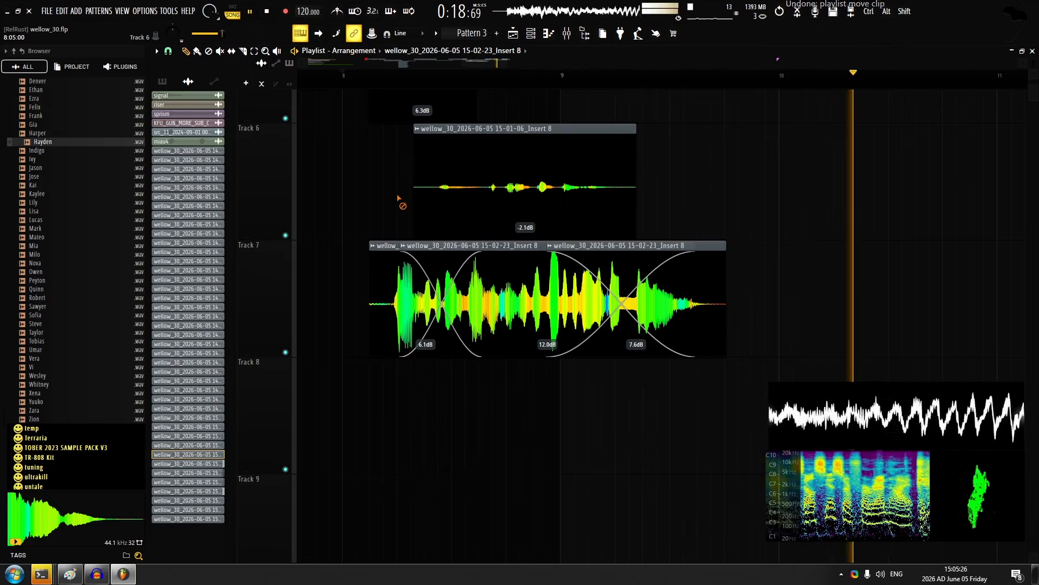
Move the four takes around bar 11 on tracks 1 to 4 together about a third of a bar later
scroll(450, 201, "down", 5)
scroll(587, 220, "up", 5)
scroll(628, 249, "up", 4)
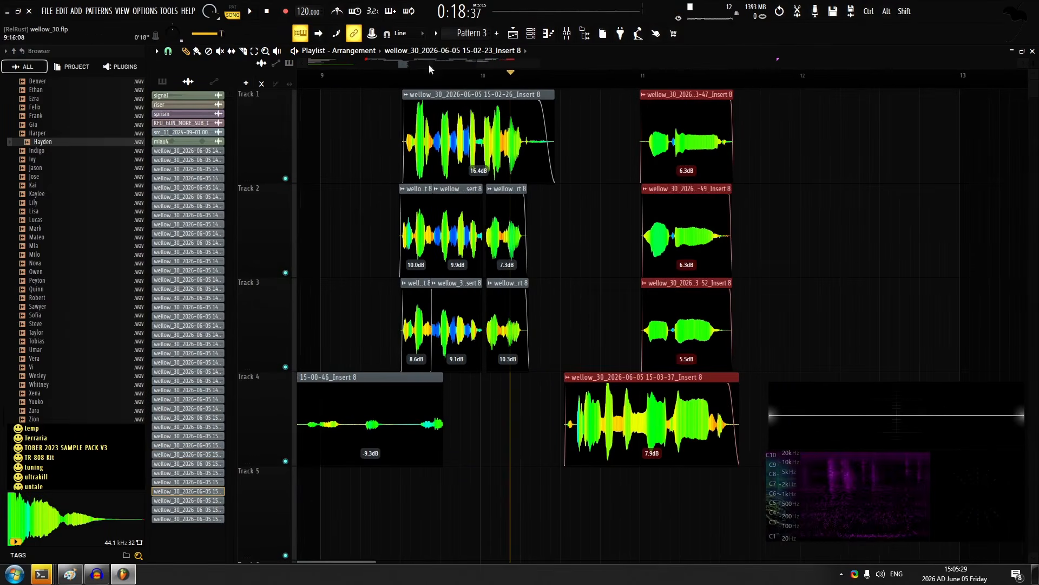
Record a short vocal take on track 5 starting just after bar 10
key("space")
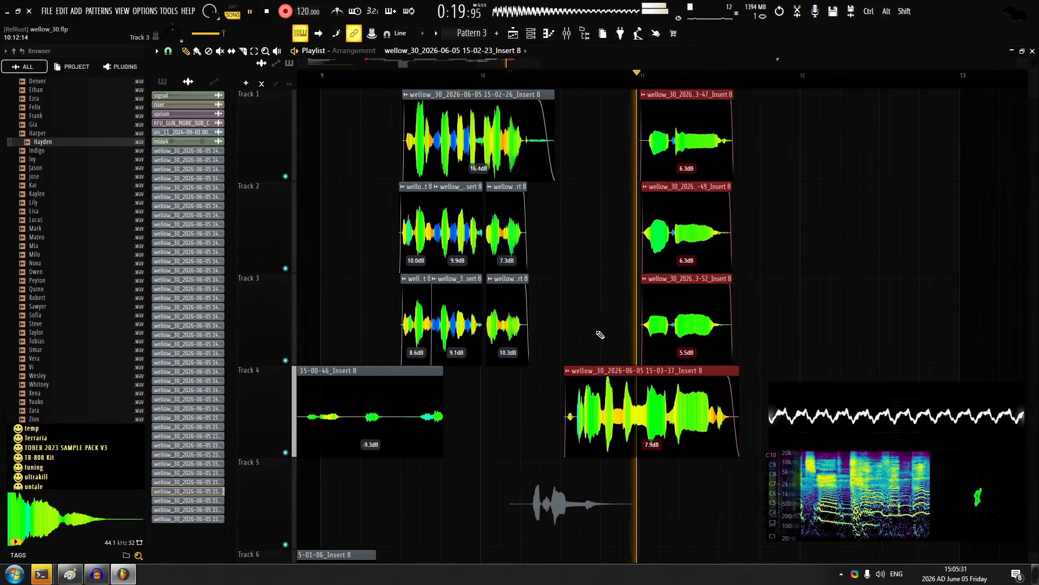
key("space")
left_click_drag(590, 236, 576, 163)
Try several stacked takes on track 6 from the same start point and undo each recording
key("space")
key("space")
key("ctrl+z")
key("space")
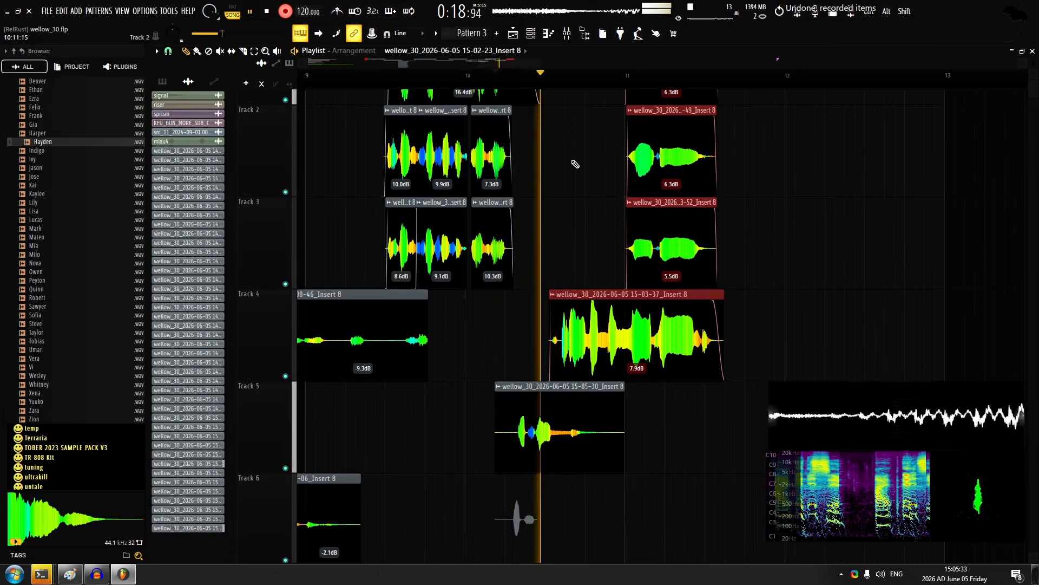
key("space")
left_click_drag(550, 317, 548, 313)
key("ctrl+z")
scroll(544, 315, "up", 4)
key("space")
Record stacked takes on tracks 6 and 7 from the same start point just after bar 10 and disarm recording
key("space")
key("ctrl+z")
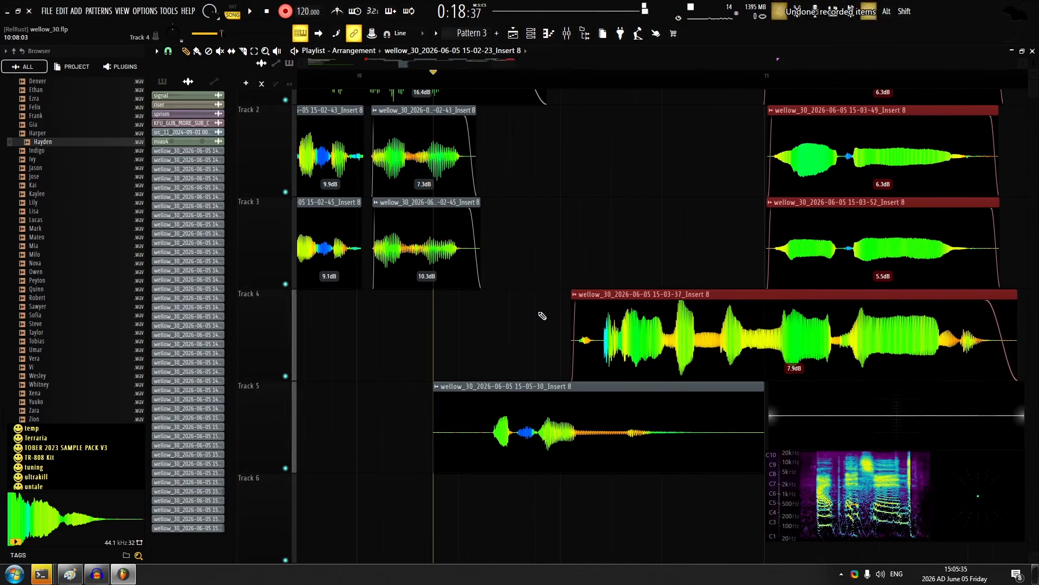
key("space")
key("space")
key("ctrl+z")
key("space")
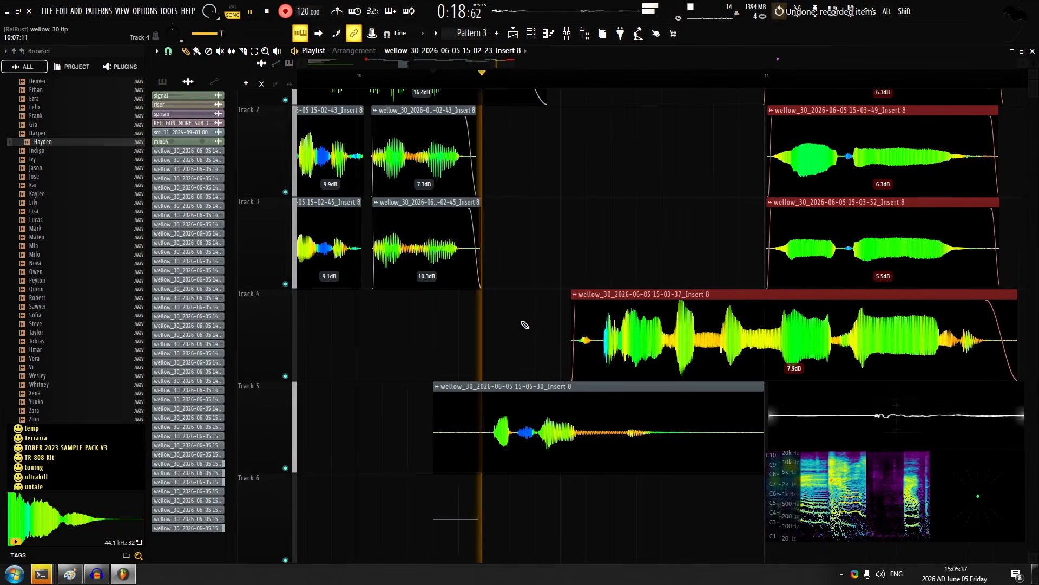
key("space")
key("space")
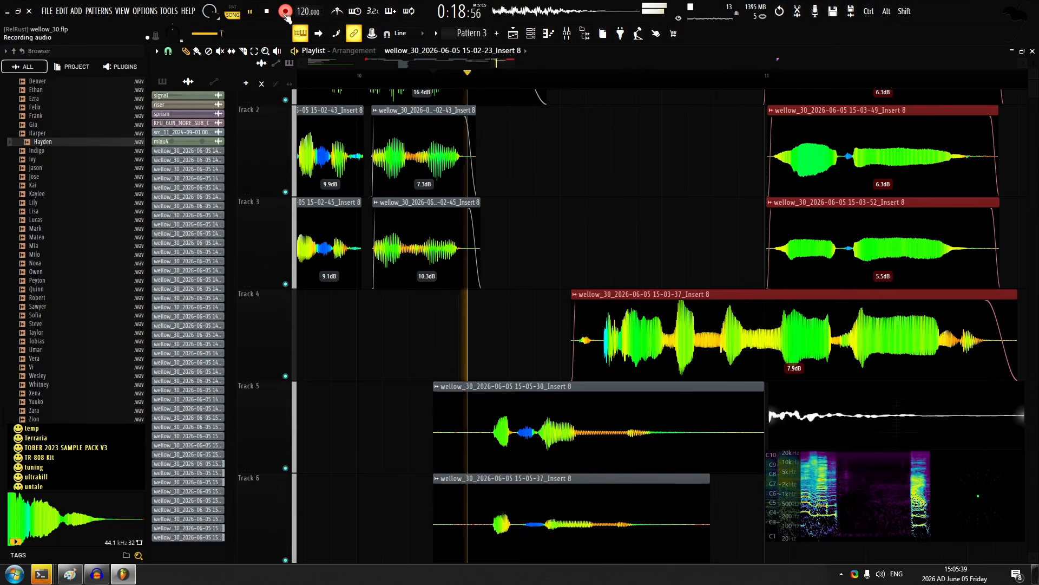
Align the new takes on tracks 5 to 7 and set their gain to 5.2 dB on track 5 and 8.6 dB on tracks 6 and 7
key("space")
scroll(504, 306, "down", 2)
left_click(285, 12)
scroll(492, 383, "up", 2)
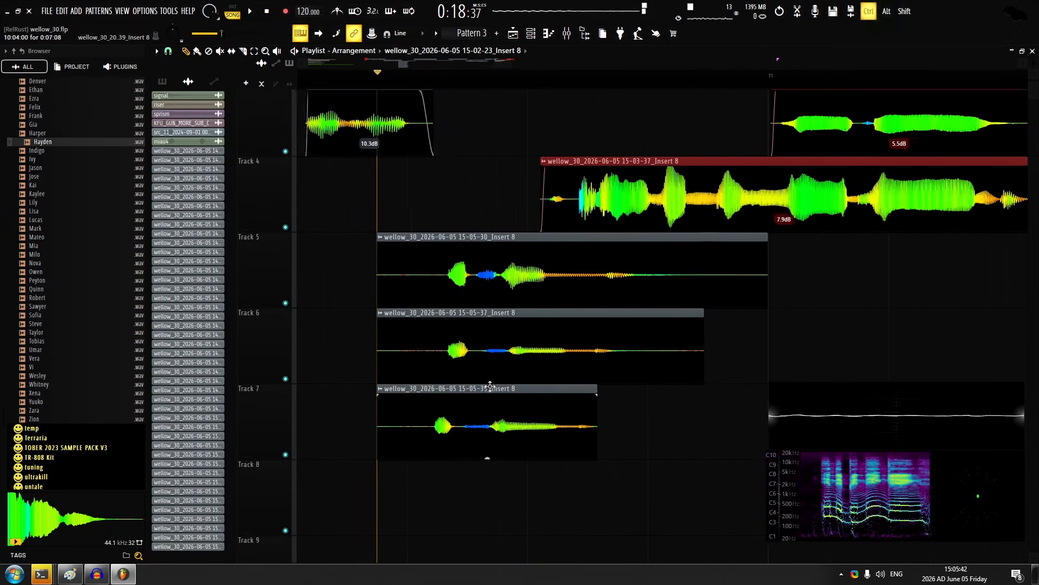
left_click_drag(490, 414, 502, 414)
left_click_drag(501, 288, 544, 398)
left_click_drag(586, 307, 586, 297)
left_click_drag(662, 405, 568, 362)
key("ctrl+d")
key("space")
Pan the new track 6 take 100% left in its channel settings
scroll(492, 303, "up", 2)
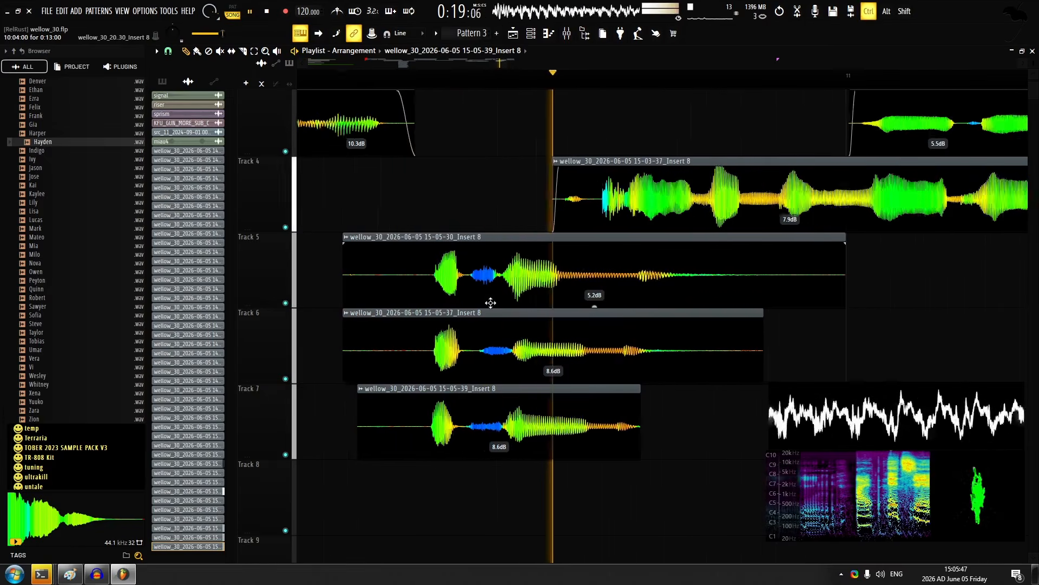
double_click(516, 341)
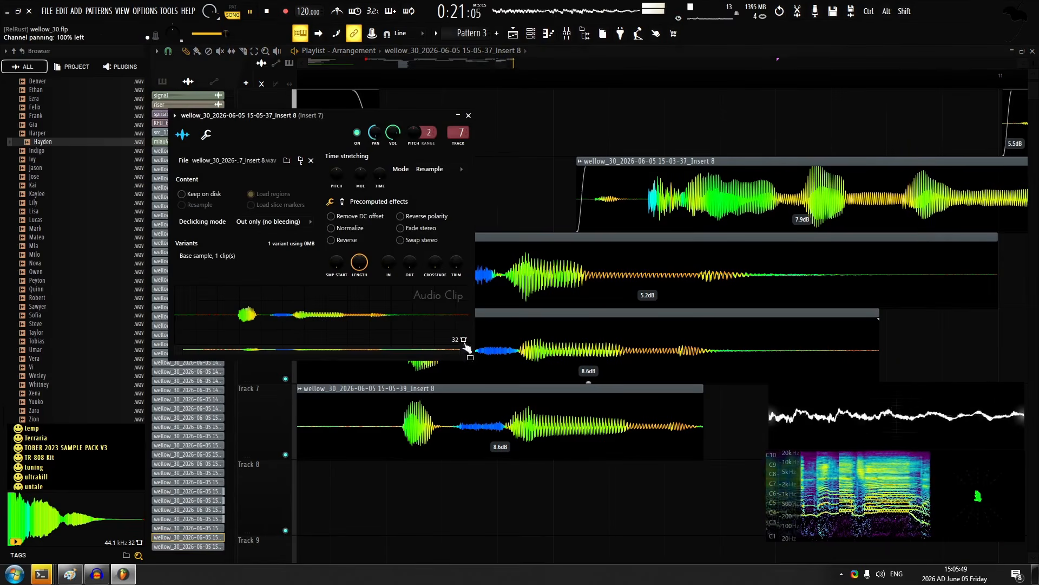
left_click_drag(476, 427, 478, 427)
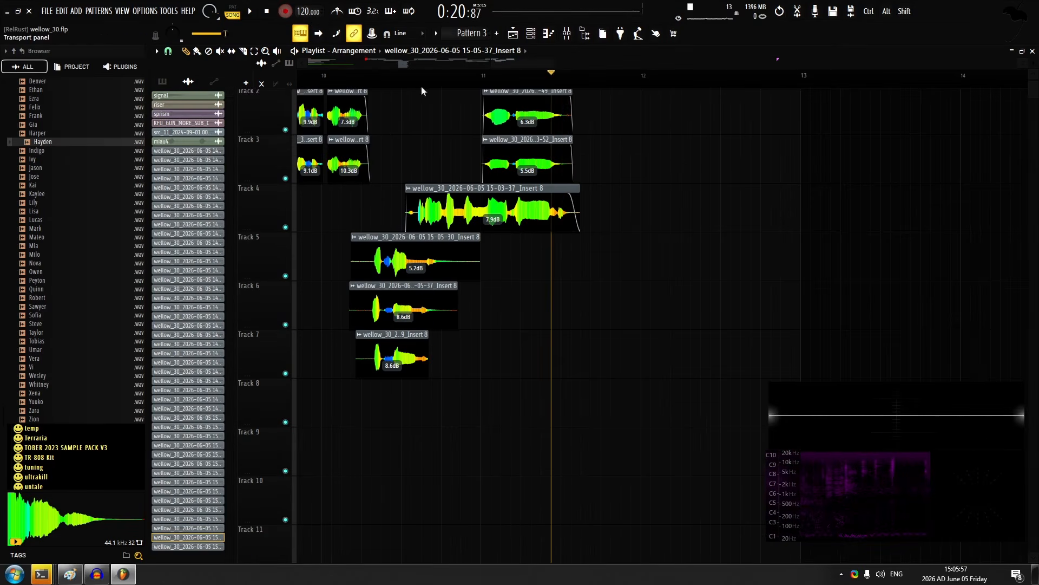
Record the next line on track 5 from 11:08:00 with 6.5 dB gain and open the take's channel settings
scroll(441, 317, "up", 3)
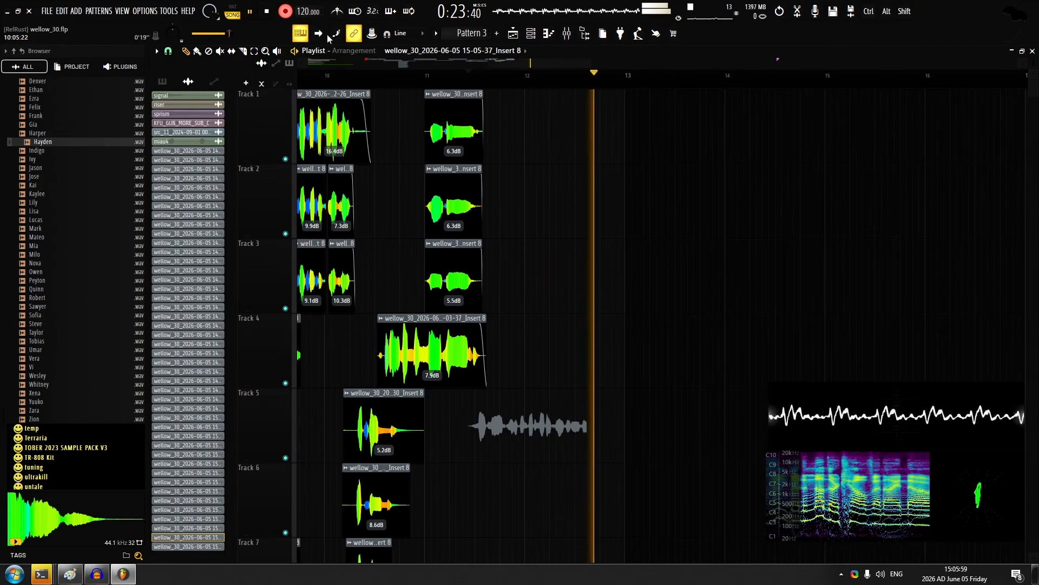
scroll(548, 436, "up", 2)
double_click(546, 435)
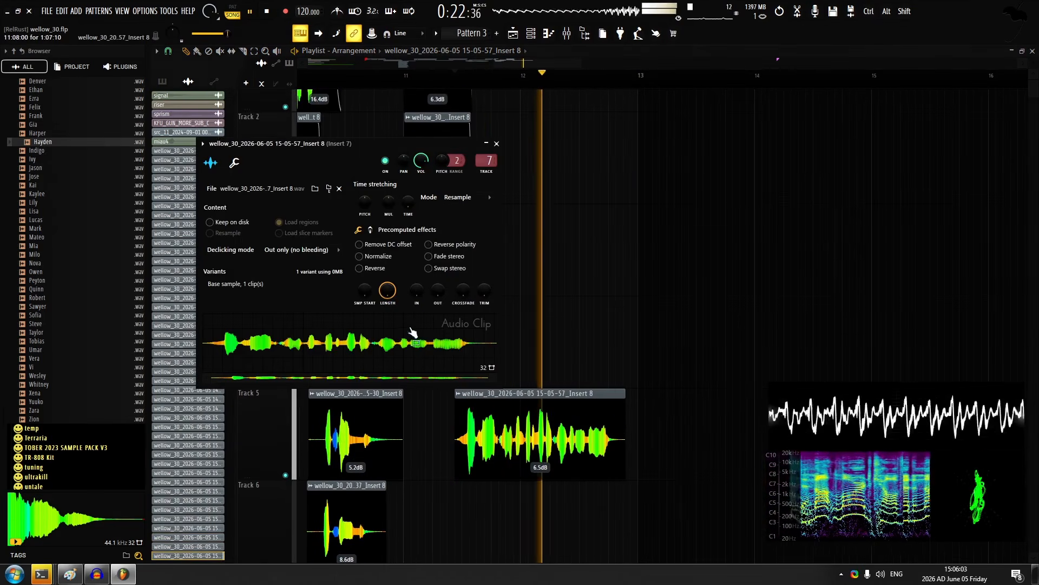
Record the next line from 12:11:00 on track 1 at 5.9 dB gain and stack another take on track 2
key("Escape")
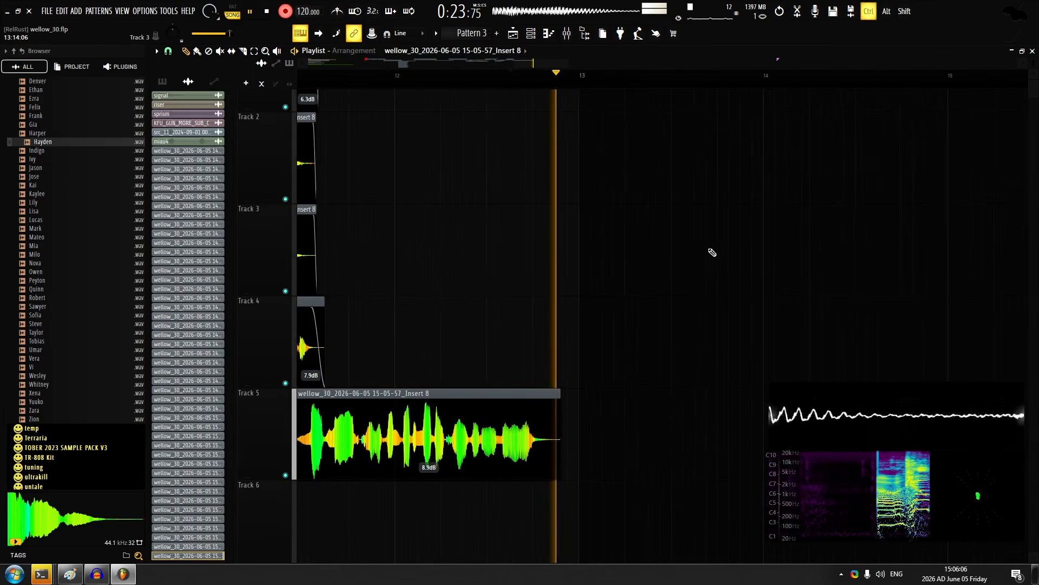
scroll(518, 229, "up", 2)
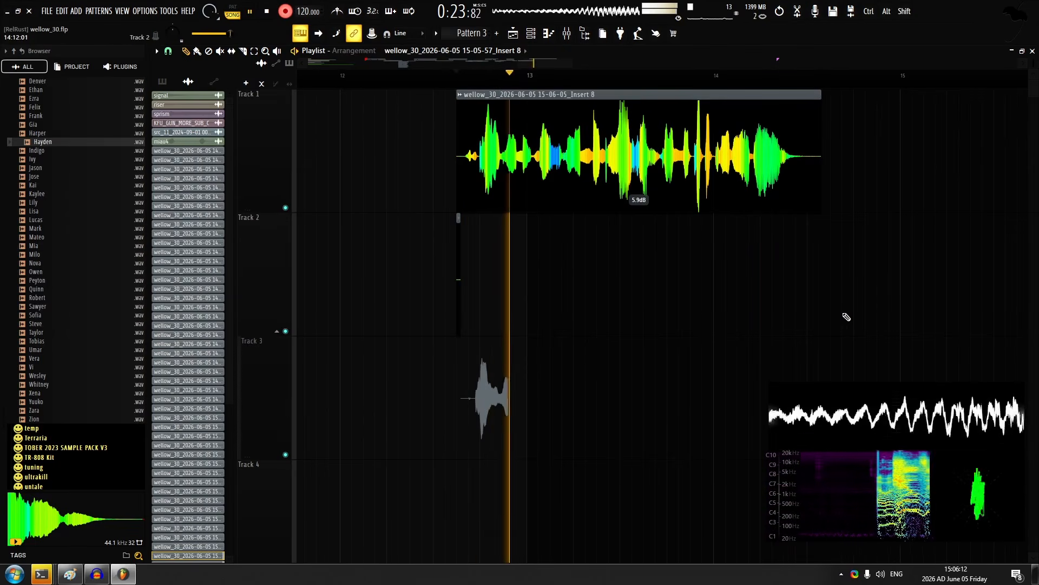
key("ctrl+z")
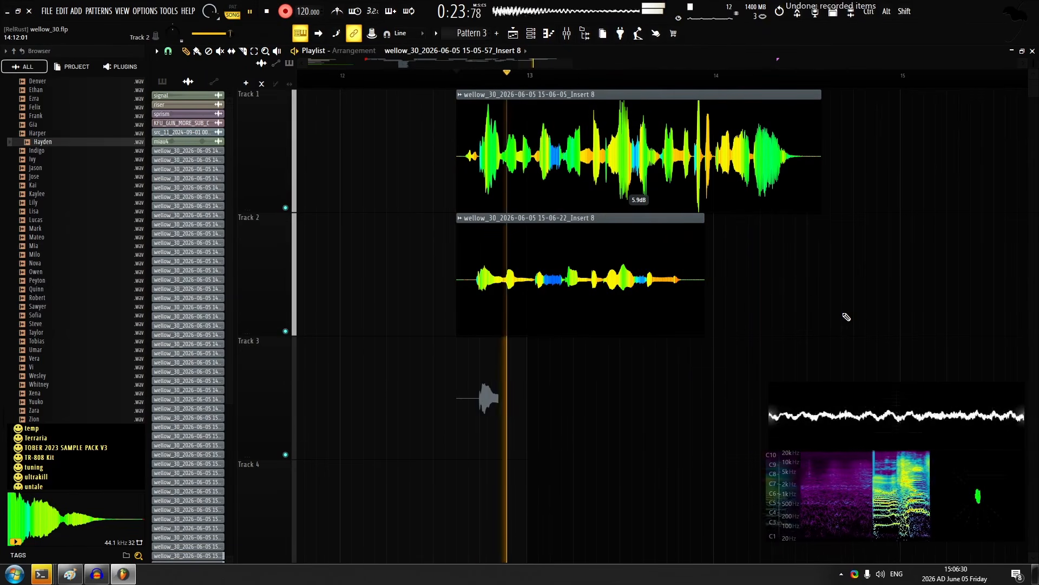
key("space")
key("space")
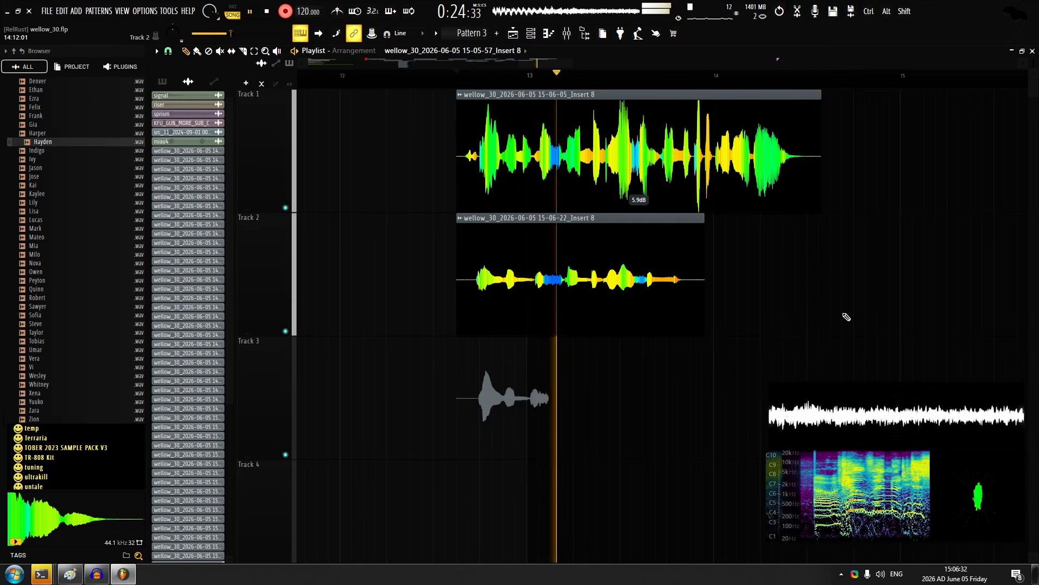
Record stacked takes on tracks 3 and 4 from 12:11:00, discarding flawed attempts, and stop recording
key("space")
key("ctrl+z")
key("space")
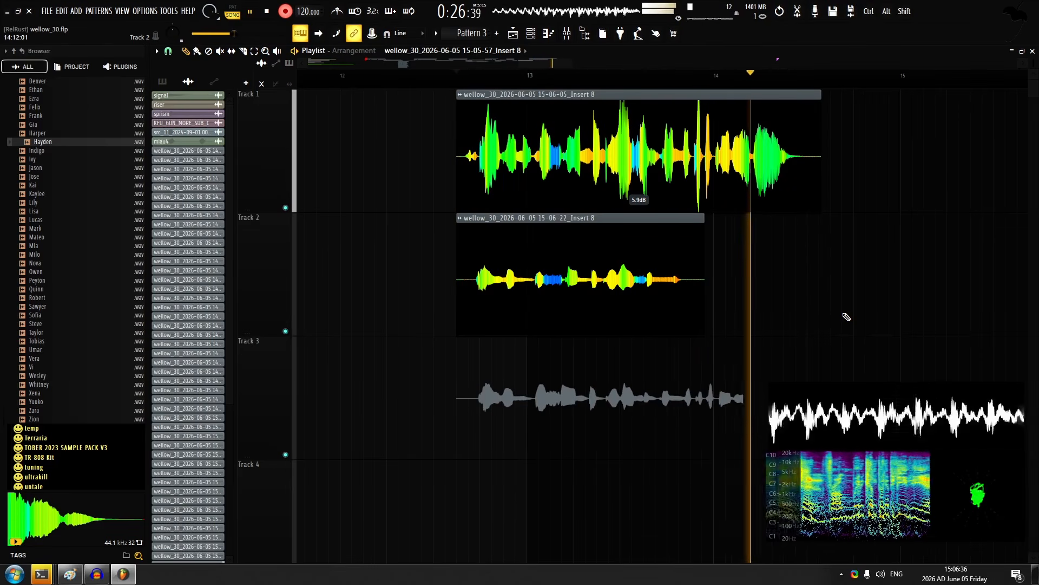
key("space")
key("ctrl+z")
key("space")
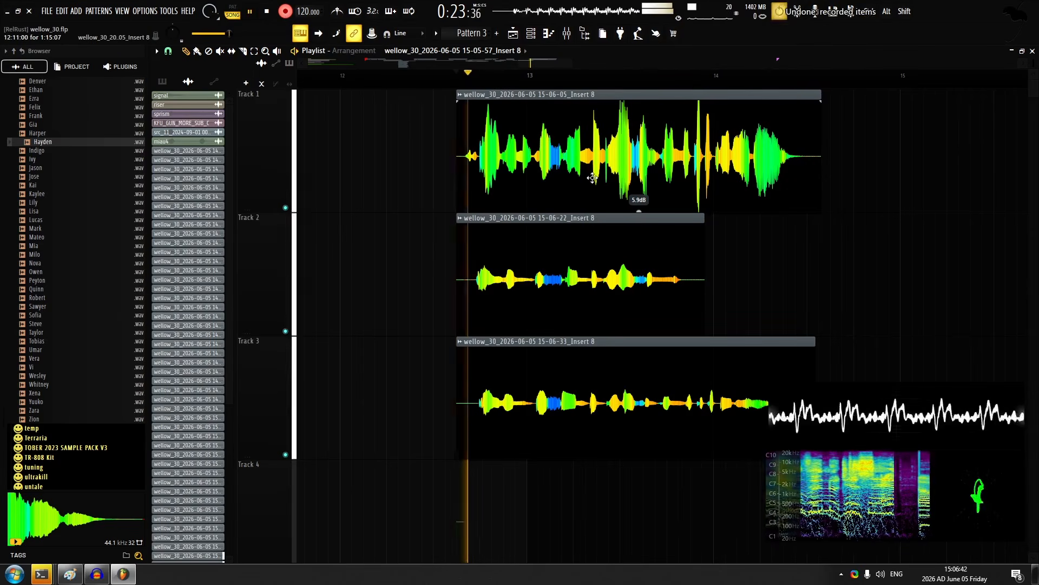
scroll(613, 184, "up", 3, "ctrl")
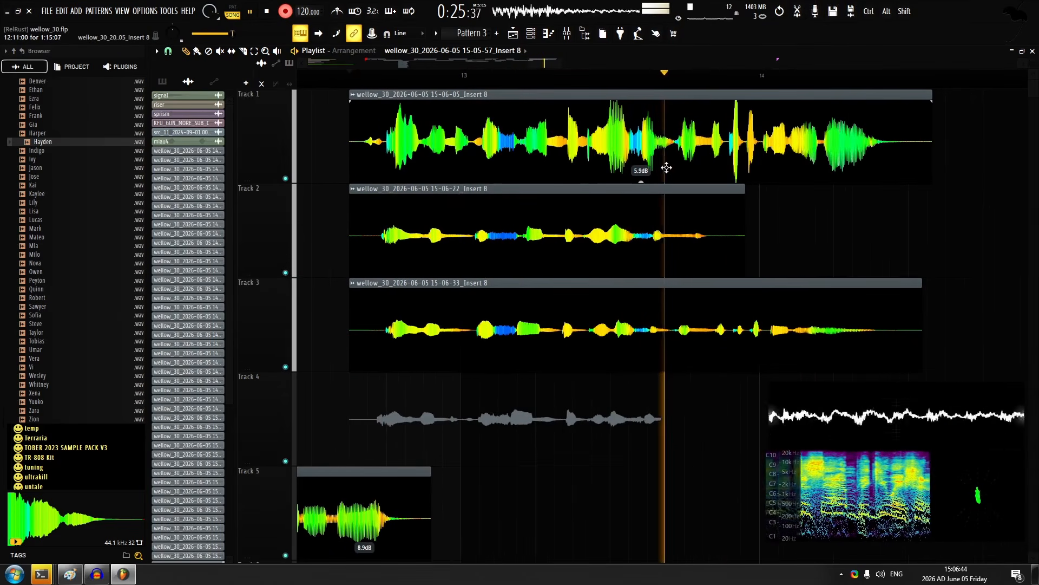
key("space")
scroll(524, 313, "down", 1, "ctrl")
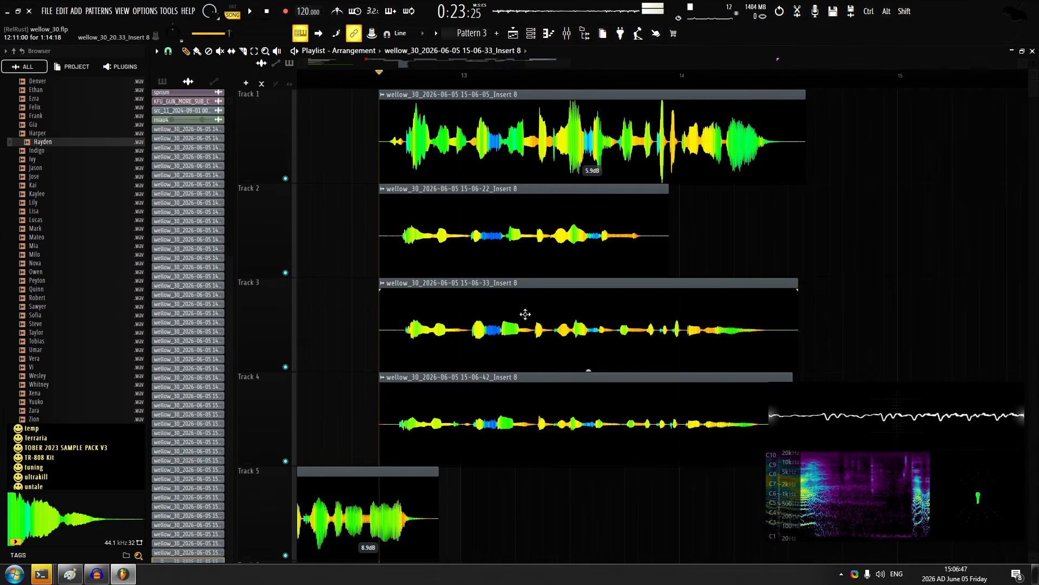
Pan the new stacked takes in their channel settings and set the gain on tracks 3 and 4 to 10.4 dB
double_click(523, 403)
left_click_drag(450, 216, 377, 146)
left_click_drag(390, 147, 390, 137)
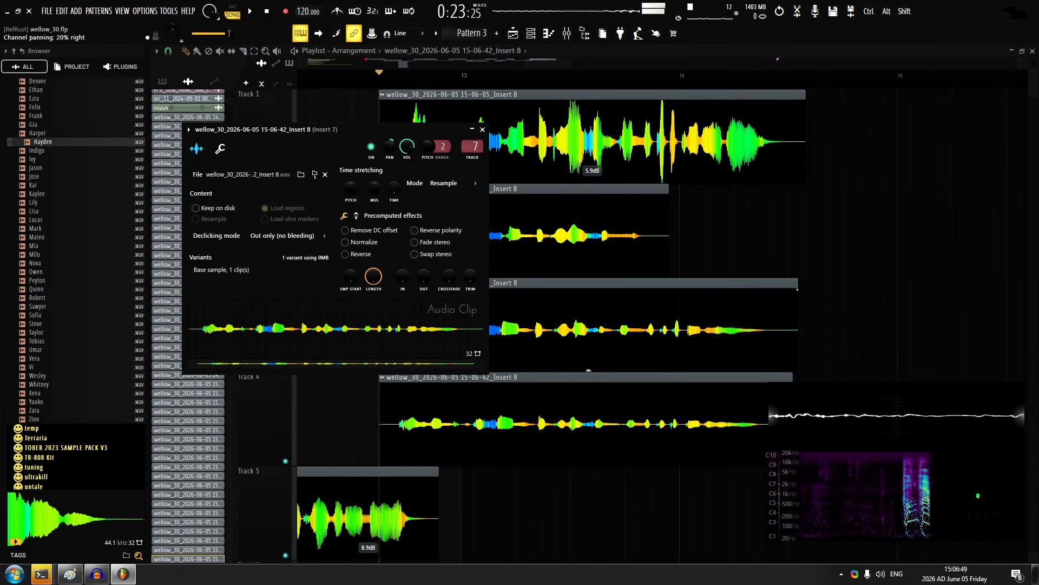
left_click(482, 130)
left_click_drag(619, 278, 576, 464)
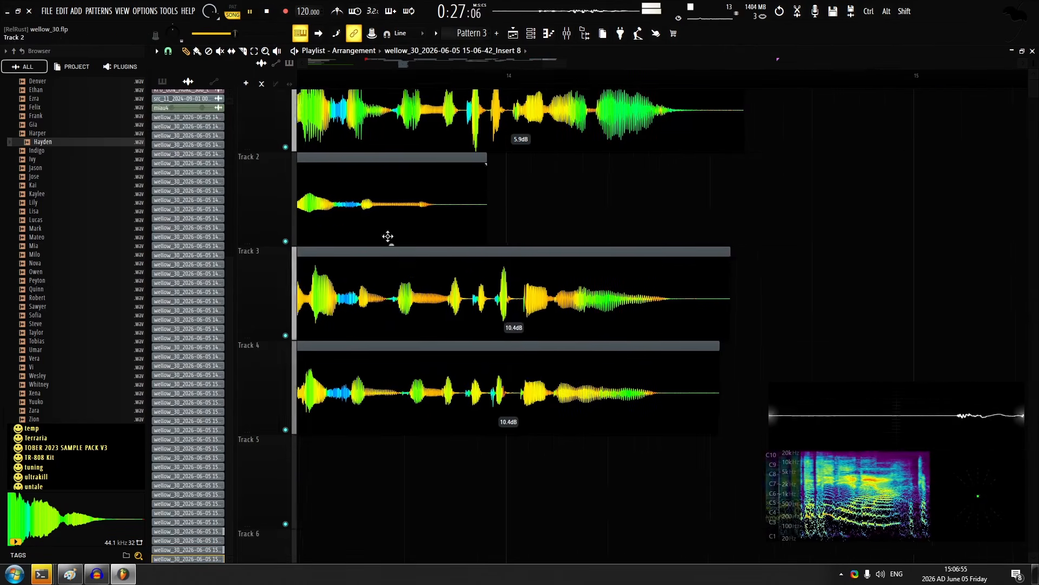
Audition the takes on tracks 3, 4 and 1 and play back the stacked line to check its timing
right_click(375, 274, "alt")
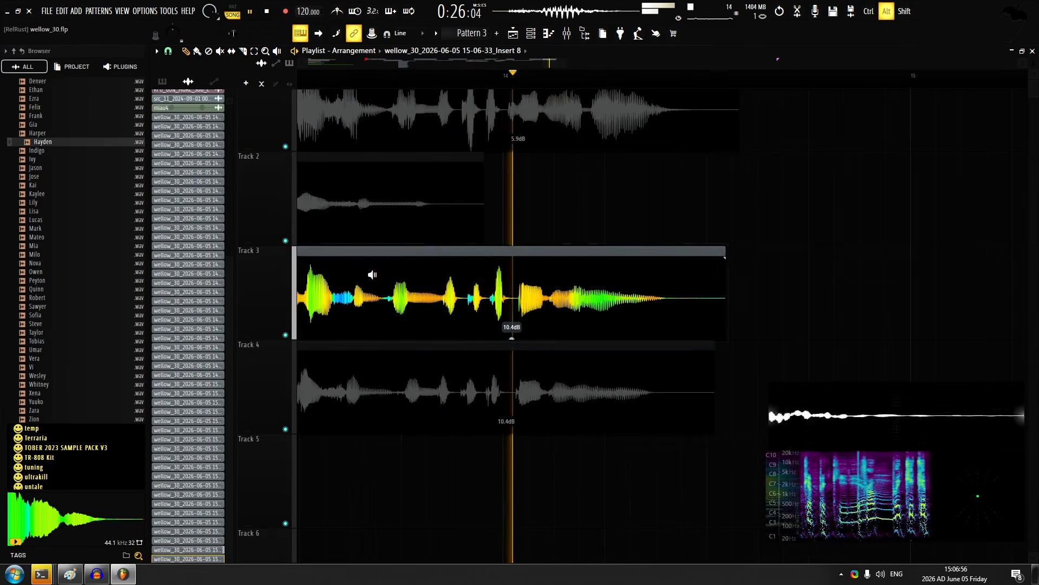
right_click(415, 360, "alt")
scroll(401, 243, "up", 1)
right_click(383, 151, "alt")
key("space")
scroll(457, 260, "up", 3, "ctrl")
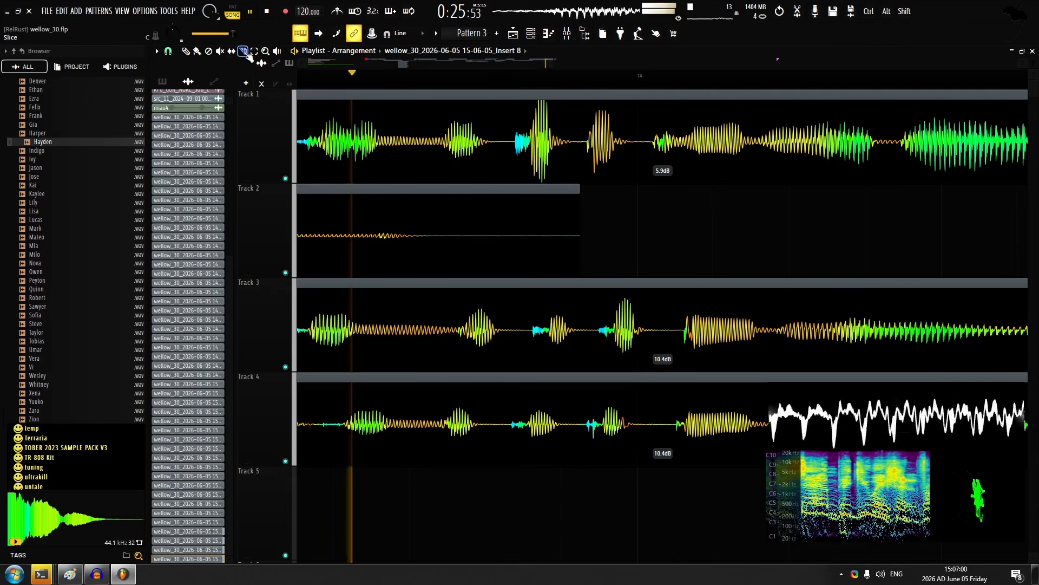
key("space")
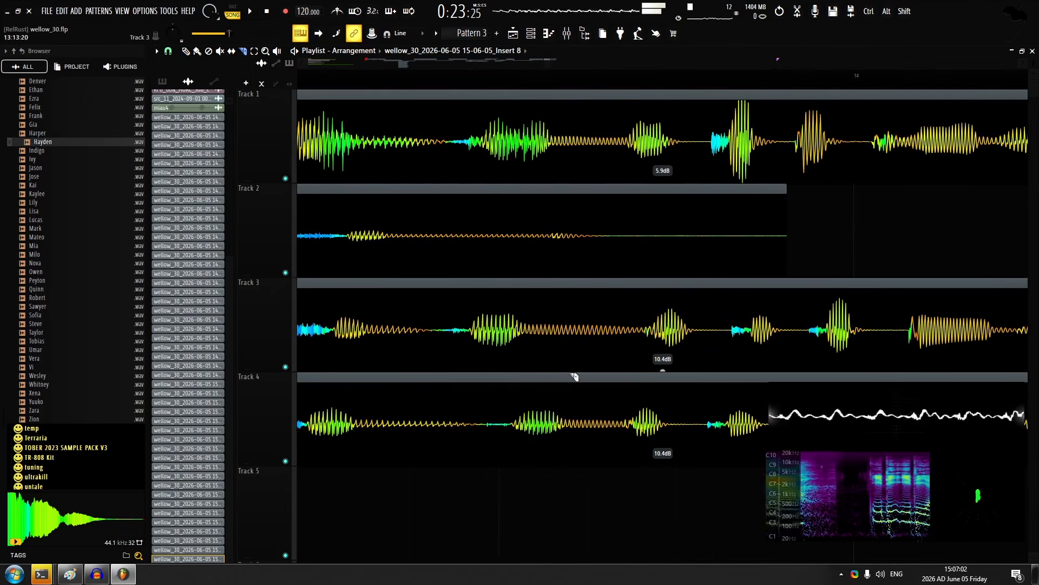
Slice the takes on tracks 4 and 3 between words before bar 14, align the pieces with crossfades and play them back
key("ctrl+z")
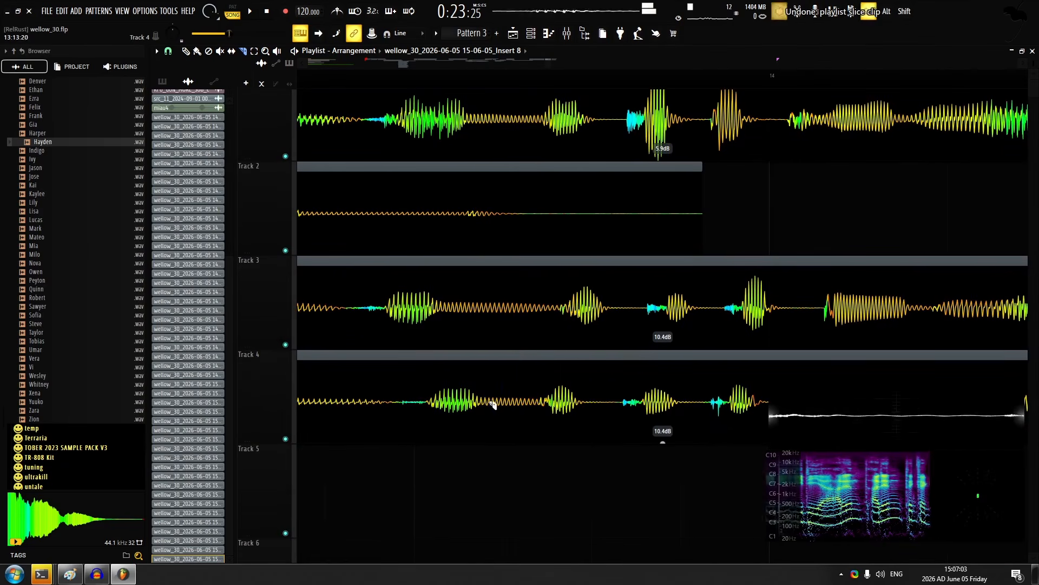
left_click(407, 403, "alt")
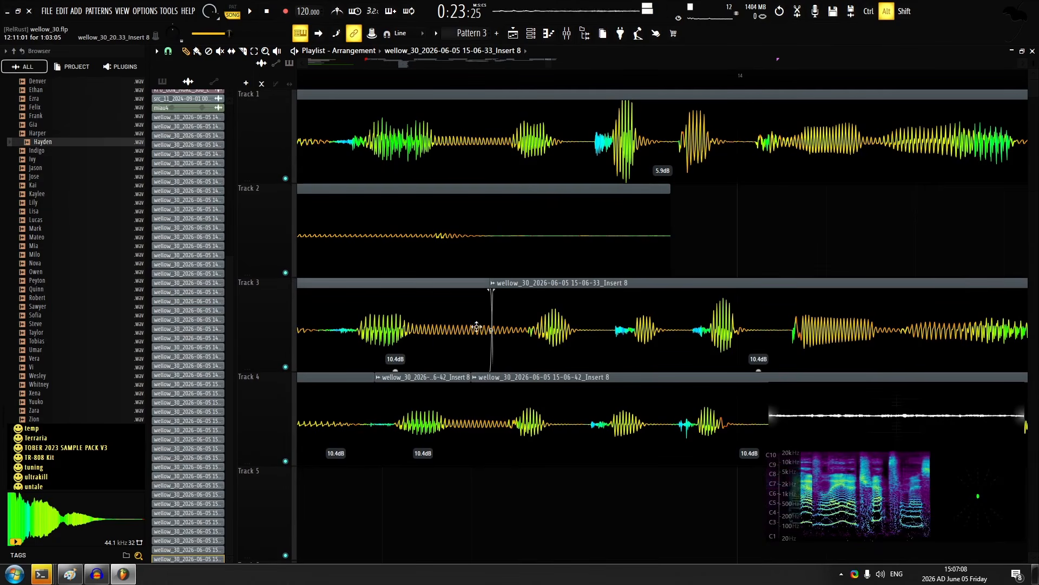
key("space")
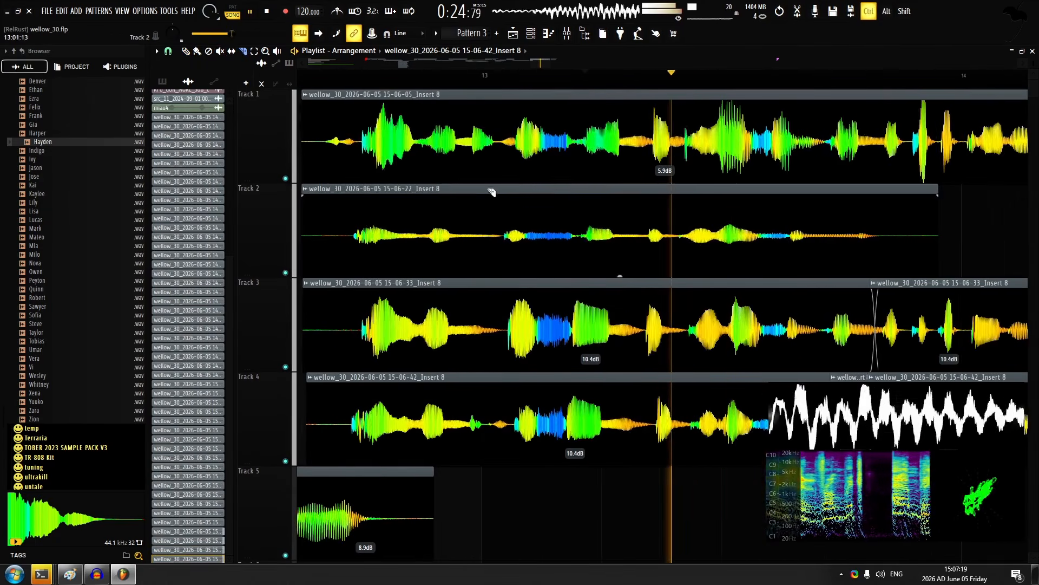
key("space")
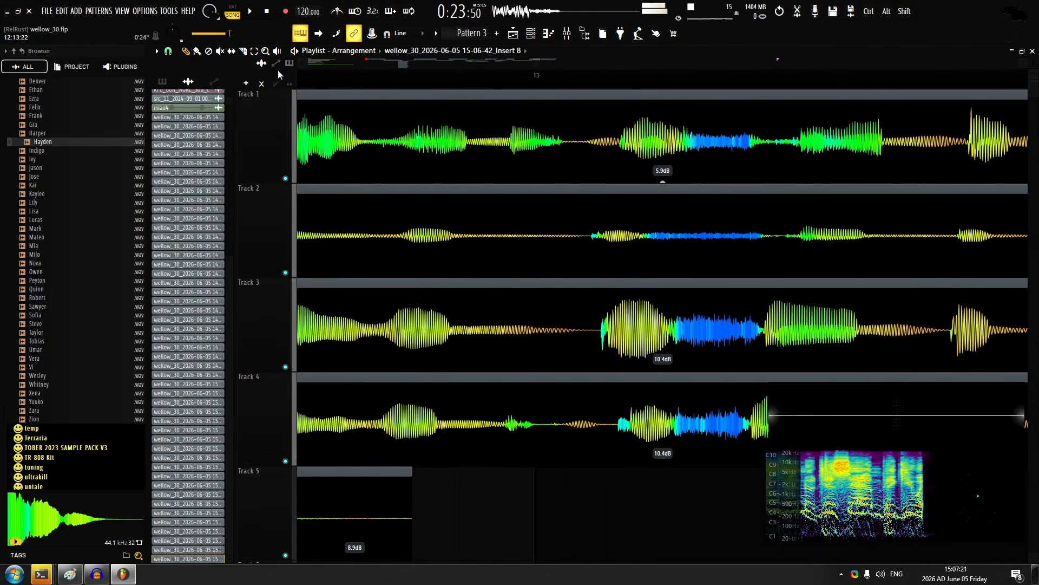
Slice the track 3 take at the start of the word just after bar 13
left_click_drag(550, 345, 372, 309)
scroll(428, 306, "down", 2)
scroll(433, 305, "up", 2)
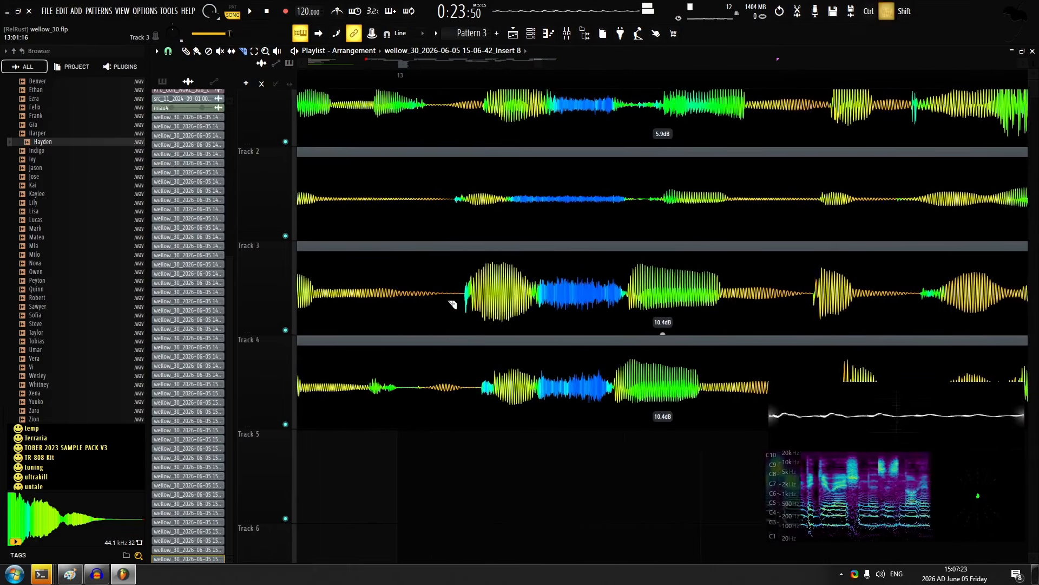
left_click(464, 301)
key("p")
scroll(585, 322, "down", 4)
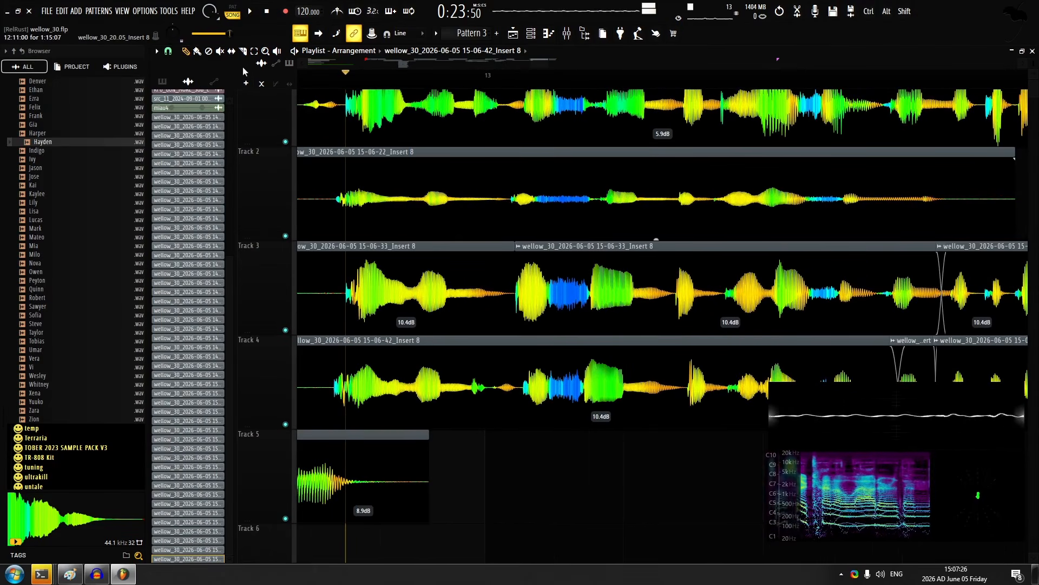
Isolate the track 3 segment just after bar 13, set its gain to 5.4 dB and undo the last clip move
scroll(650, 298, "up", 2)
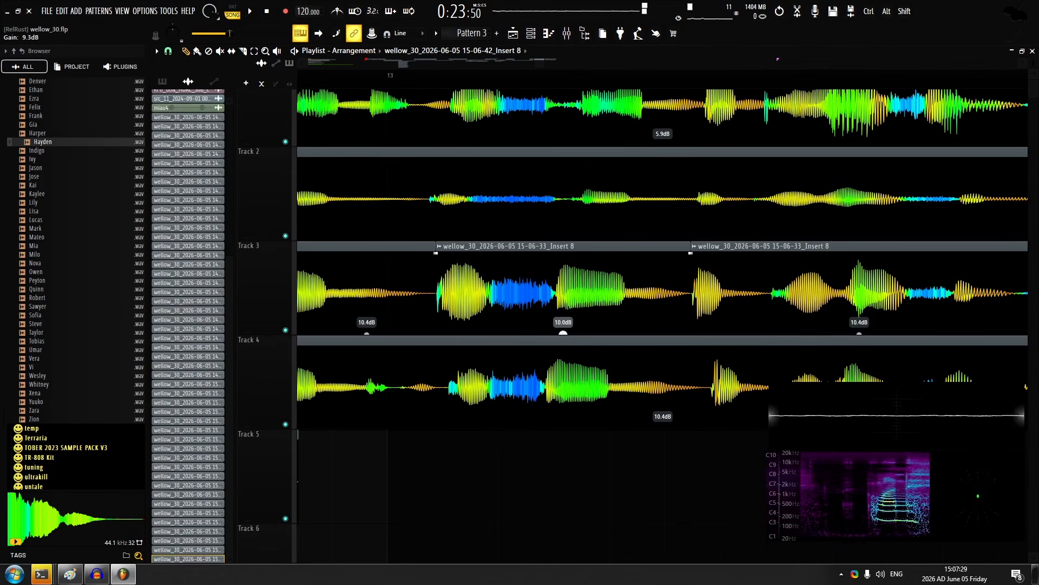
left_click_drag(563, 332, 563, 349)
key("space")
scroll(492, 294, "up", 3)
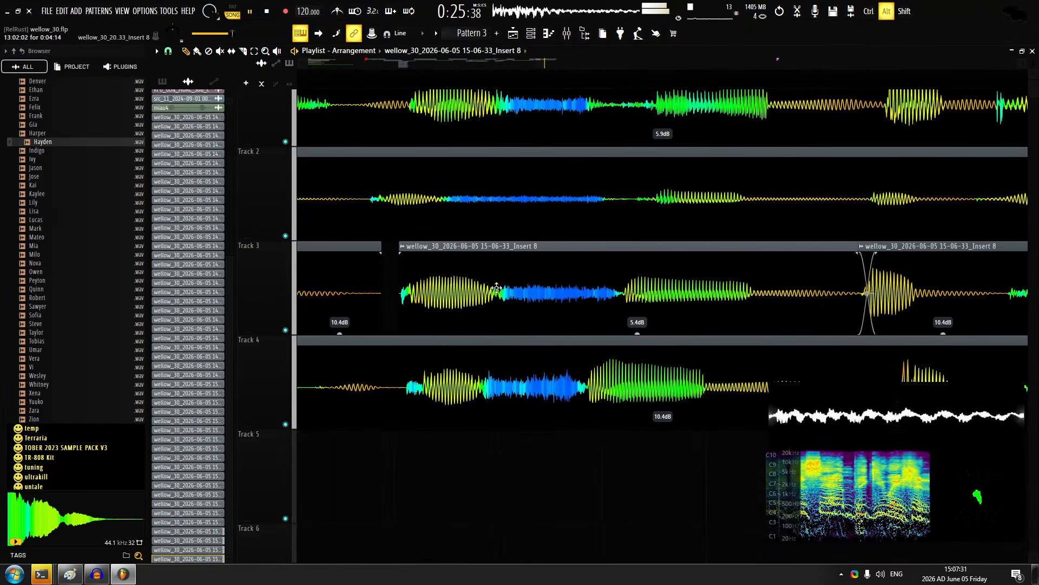
scroll(486, 285, "down", 4)
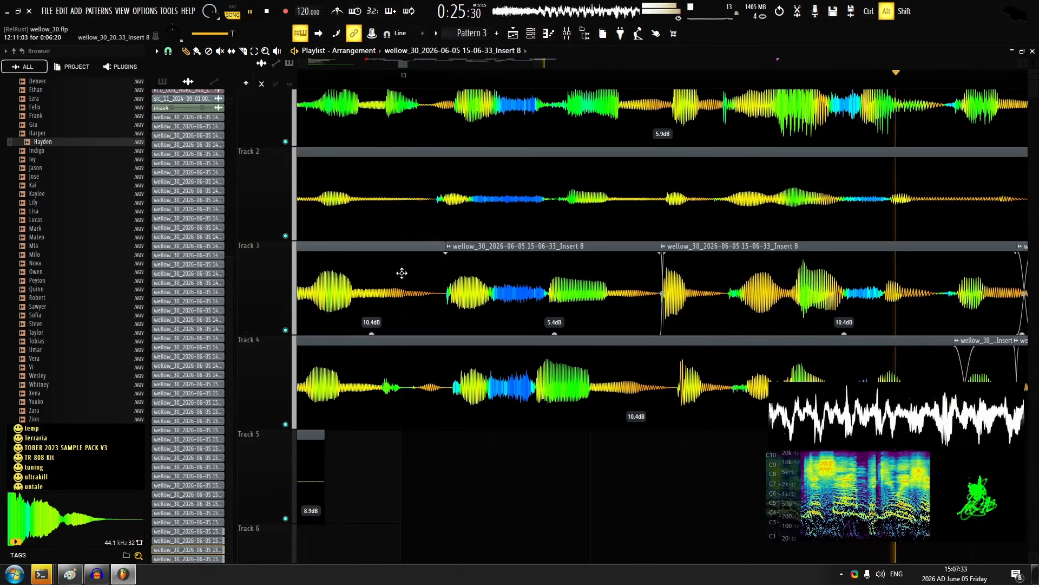
key("ctrl+z")
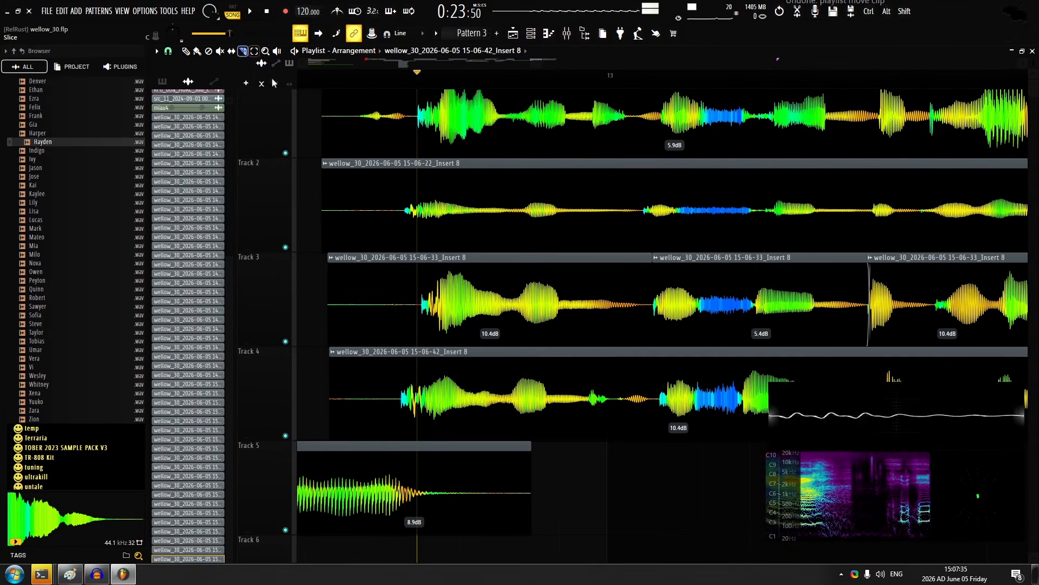
Slice the track 4 take near bar 13, shift the first piece into alignment with a crossfade and play the result
scroll(506, 363, "up", 1)
left_click_drag(491, 367, 503, 366)
key("space")
left_click(344, 75)
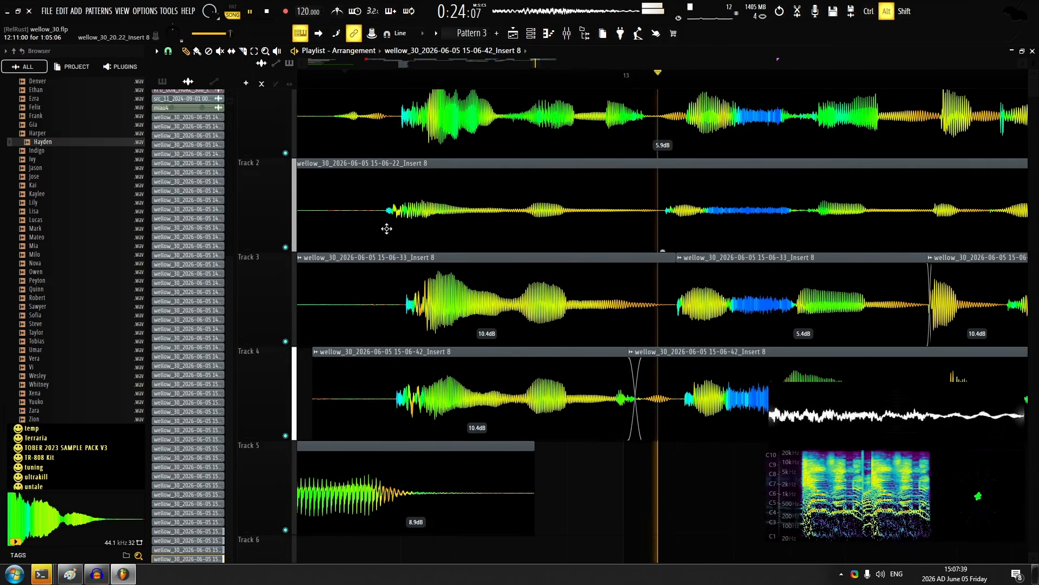
key("space")
scroll(436, 263, "down", 4)
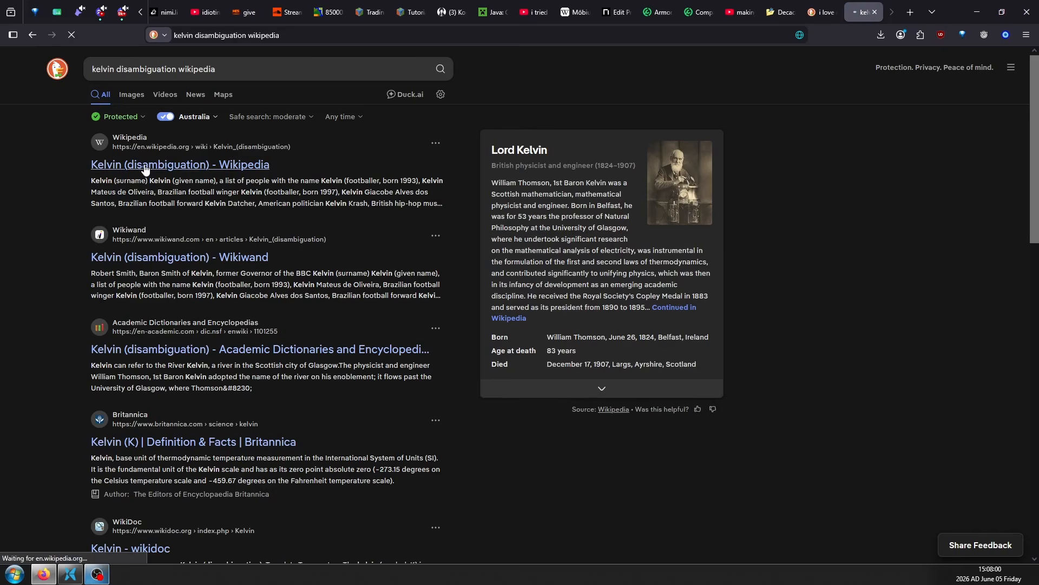
Switch to the web browser and examine the entries on Wikipedia's Kelvin (disambiguation) page down to Other uses
left_click(144, 164)
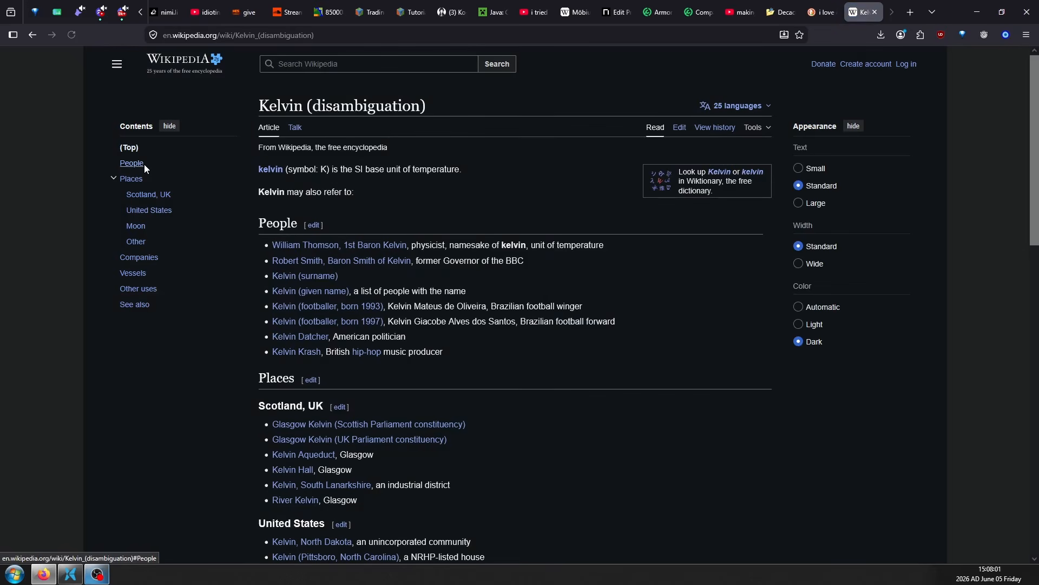
left_click_drag(319, 169, 352, 541)
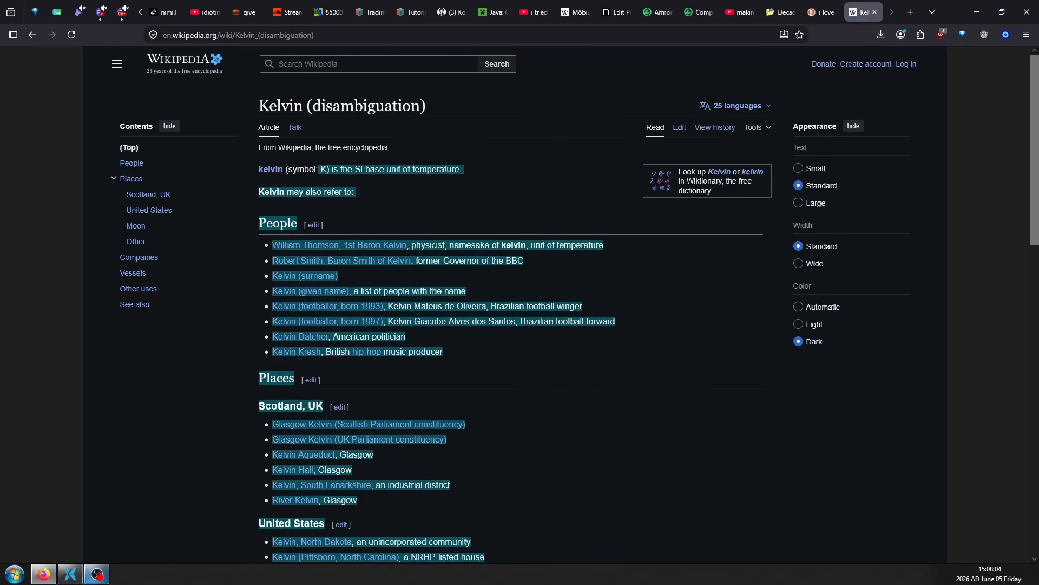
left_click(352, 173)
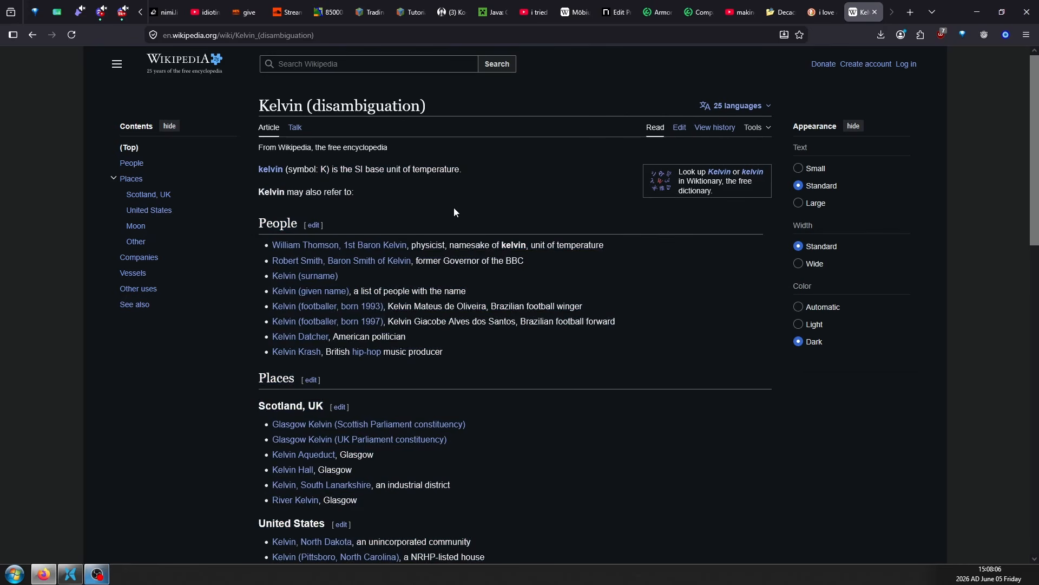
middle_click(558, 208)
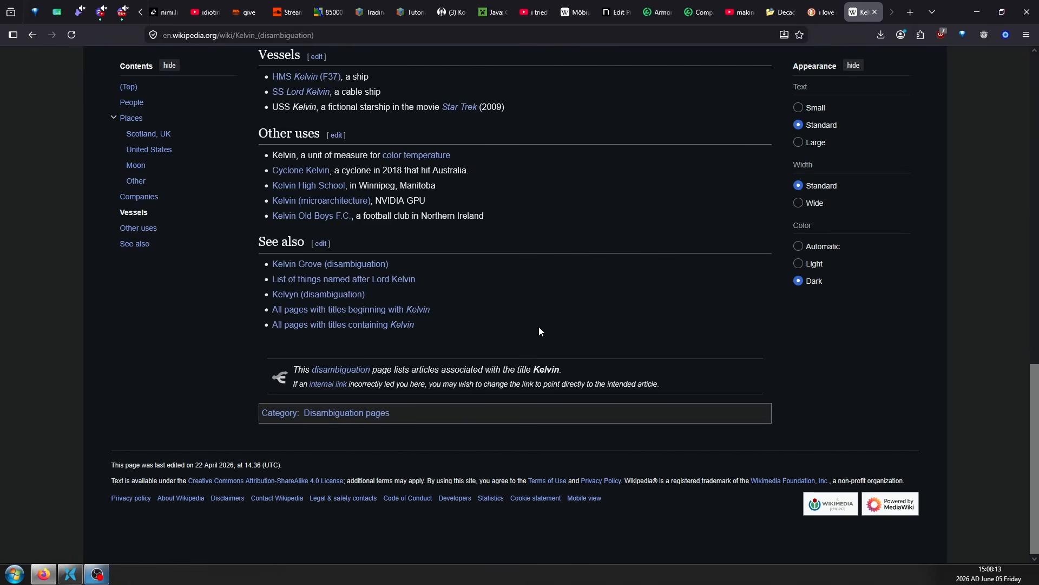
scroll(538, 239, "up", 4)
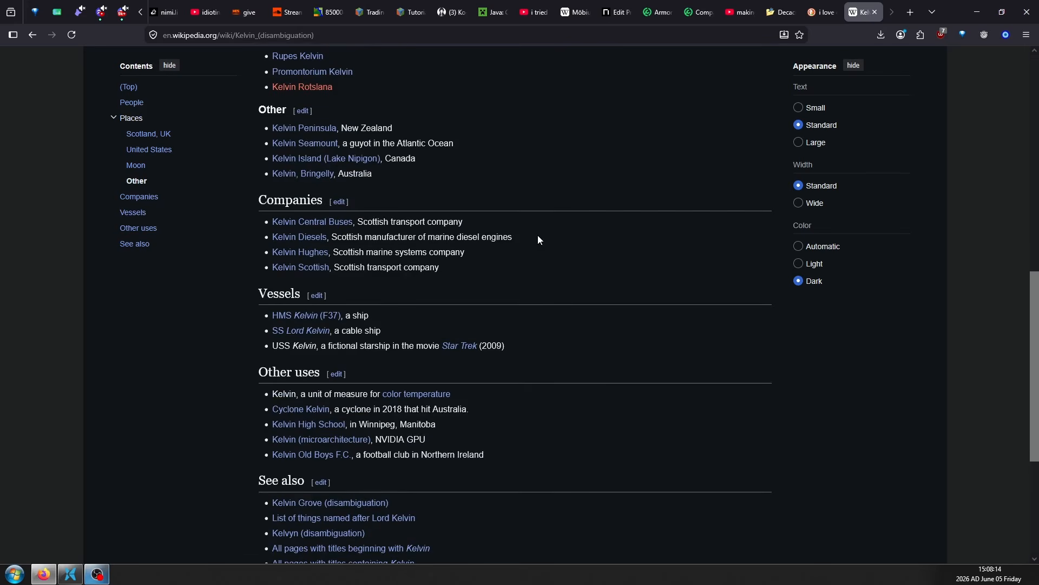
scroll(531, 287, "up", 4)
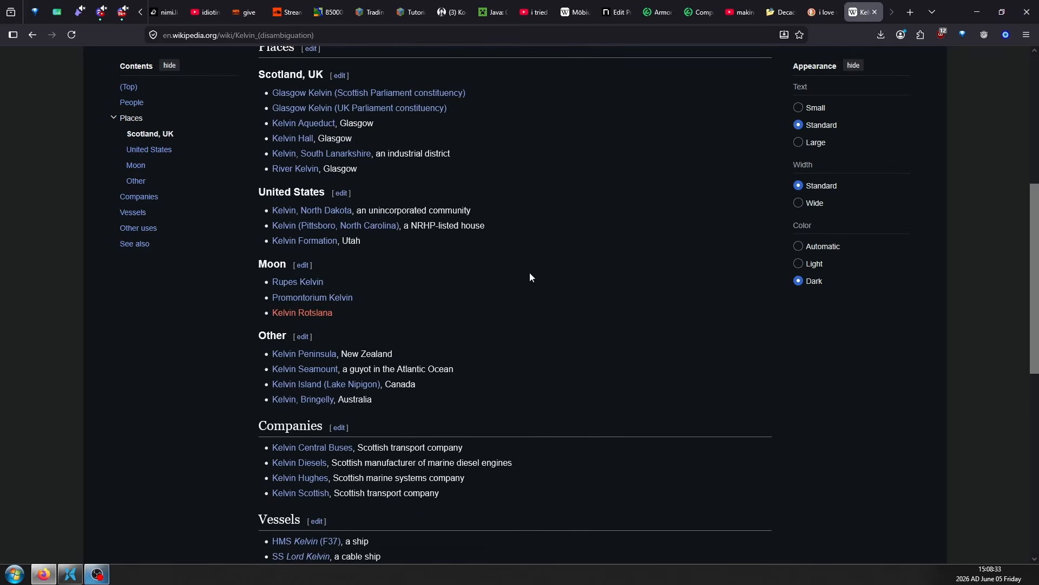
scroll(530, 274, "down", 3)
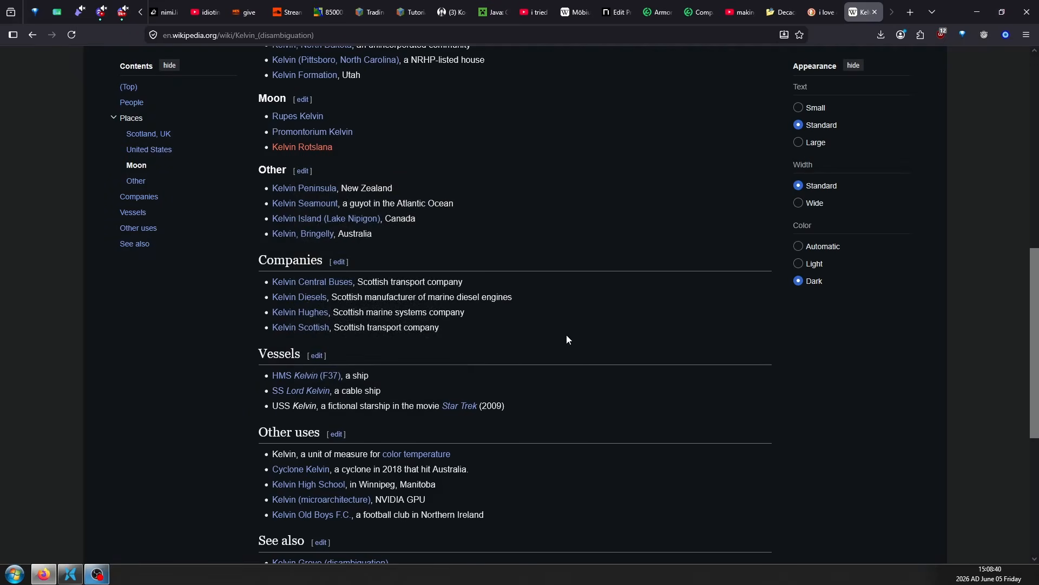
scroll(564, 333, "down", 4)
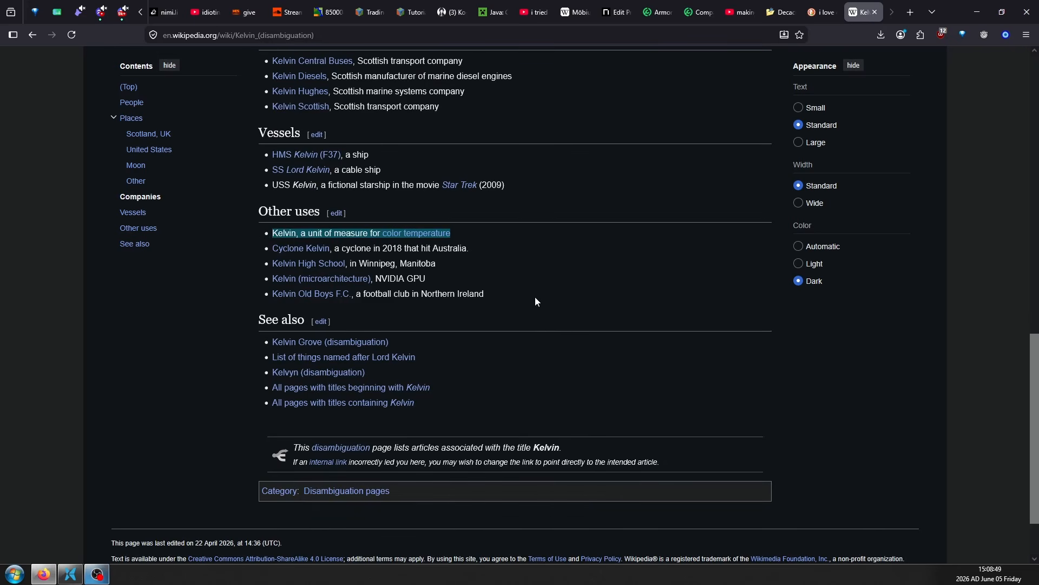
Open the Kelvin (microarchitecture) article and read its introduction and graphics features
left_click(430, 286)
left_click(292, 280)
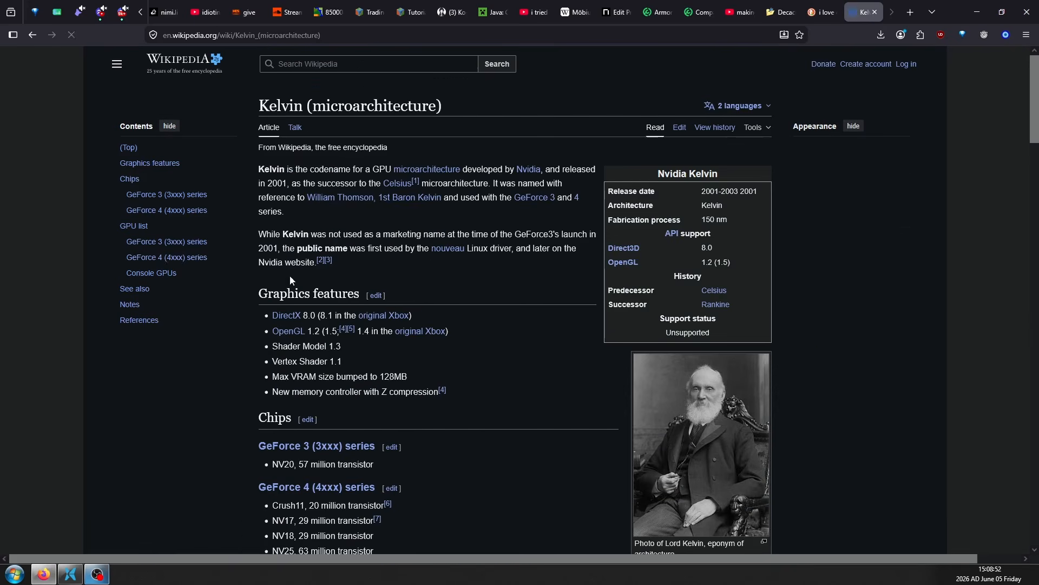
scroll(514, 321, "down", 1)
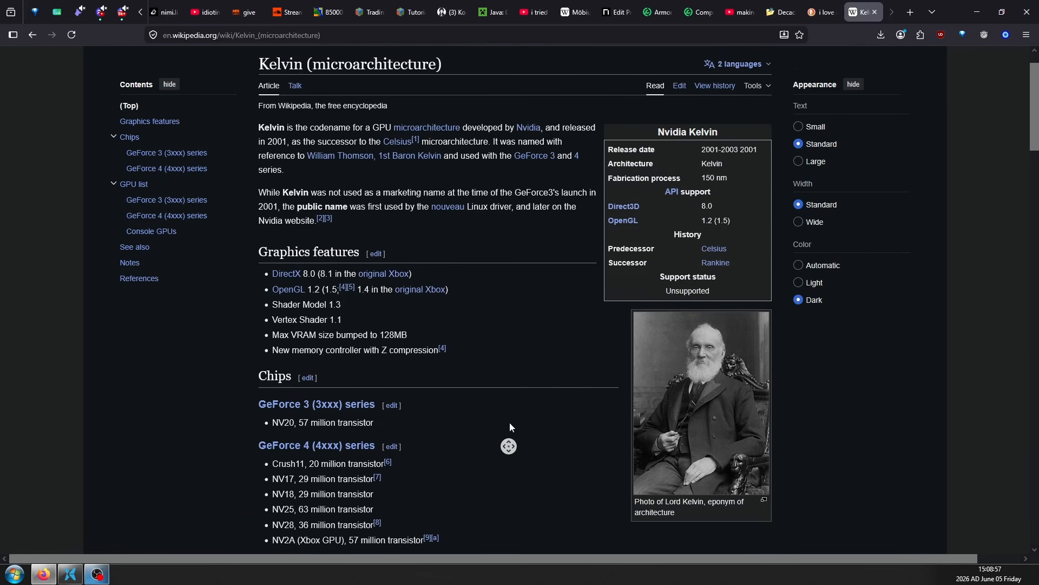
scroll(506, 417, "up", 1)
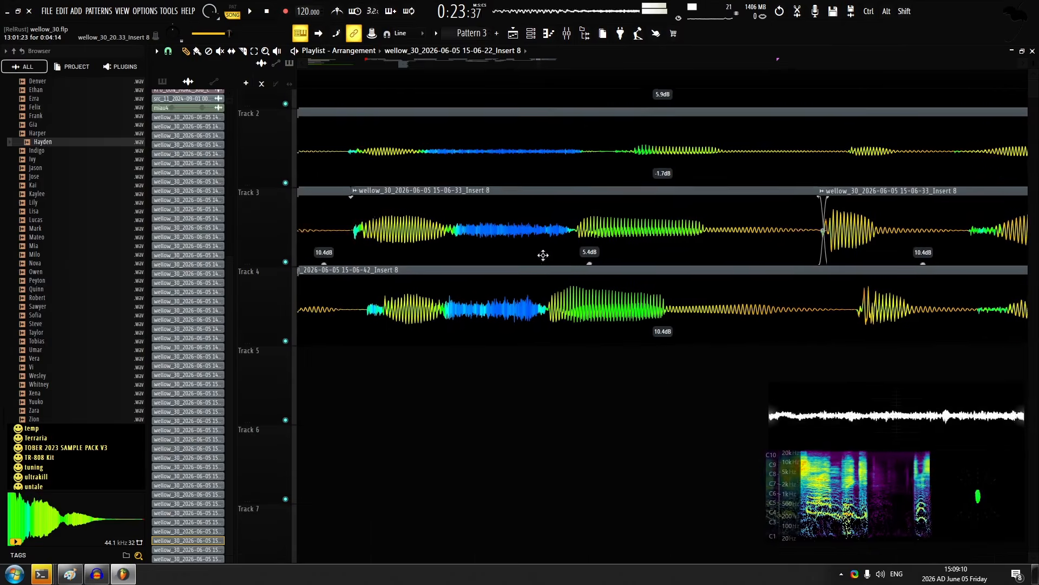
Slice the track 4 take into segments after bar 13, align them with the layers above and crossfade the joins
scroll(509, 365, "up", 1)
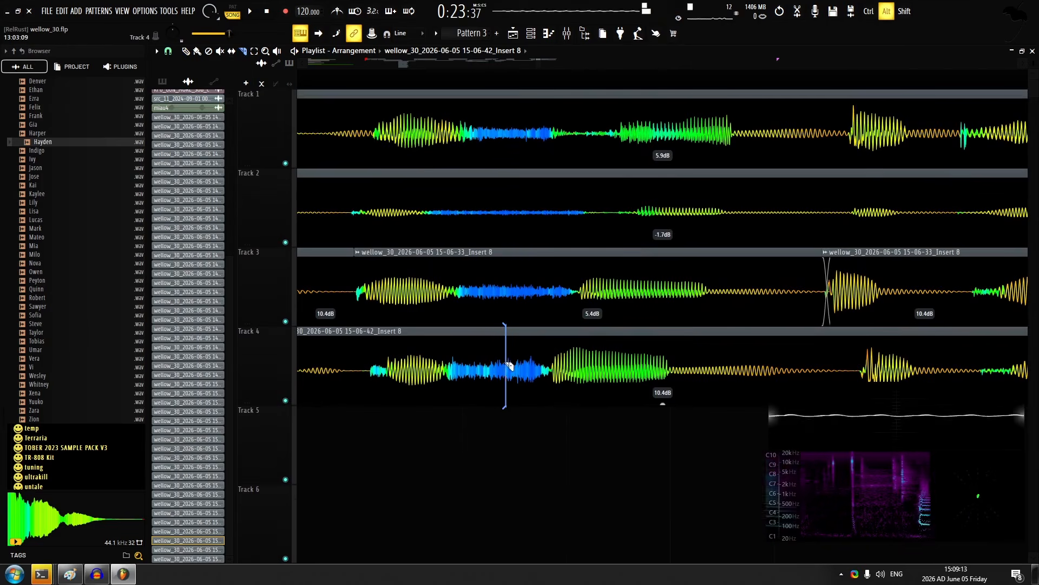
scroll(714, 313, "down", 1)
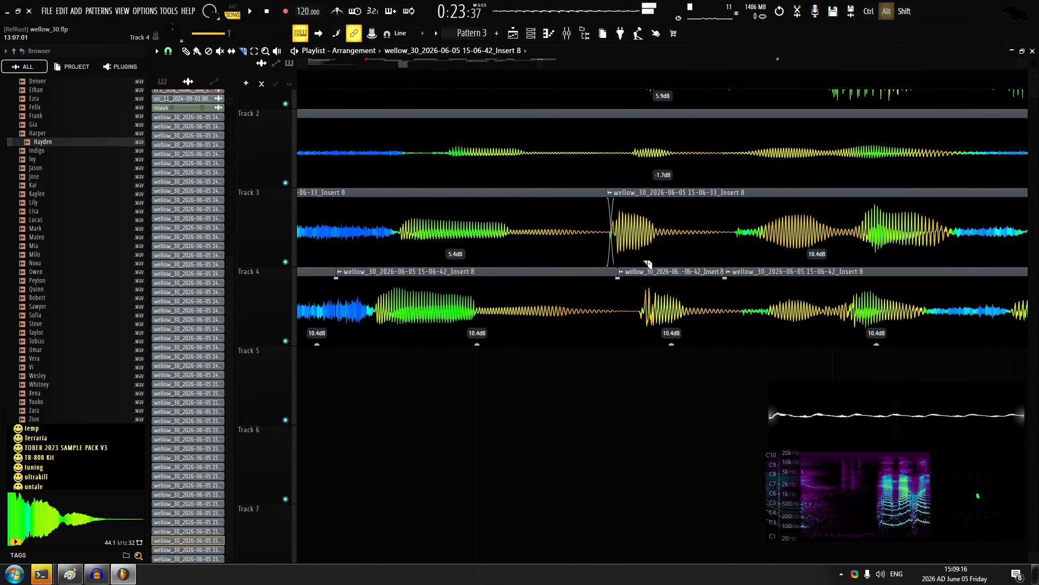
scroll(648, 264, "up", 1)
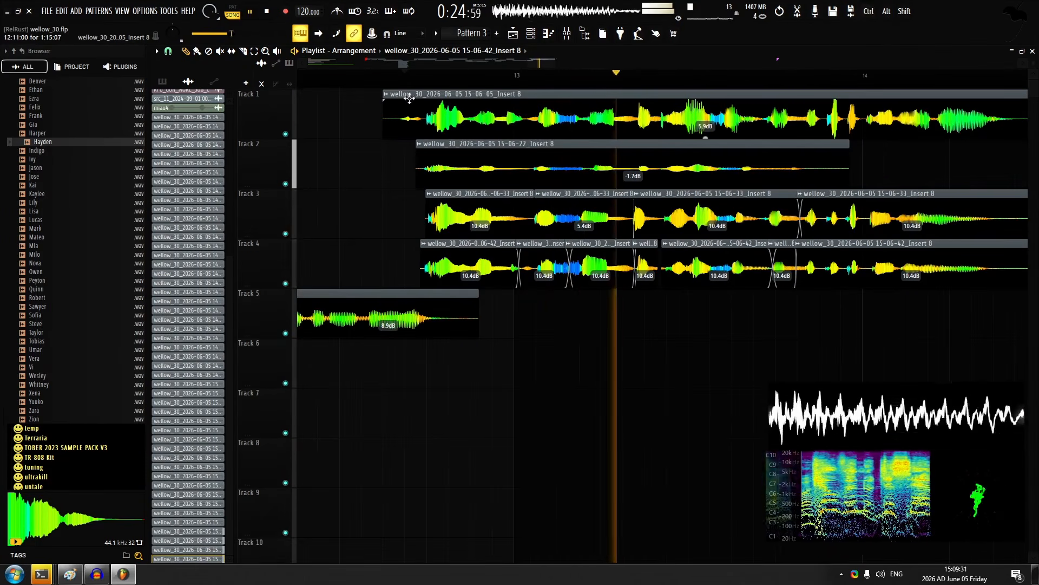
Play the layered line to its end, enable recording and record a first vocal take of the next line on track 2 after bar 14
scroll(404, 99, "down", 4)
scroll(649, 163, "up", 5)
scroll(541, 146, "right", 3)
scroll(513, 141, "up", 3)
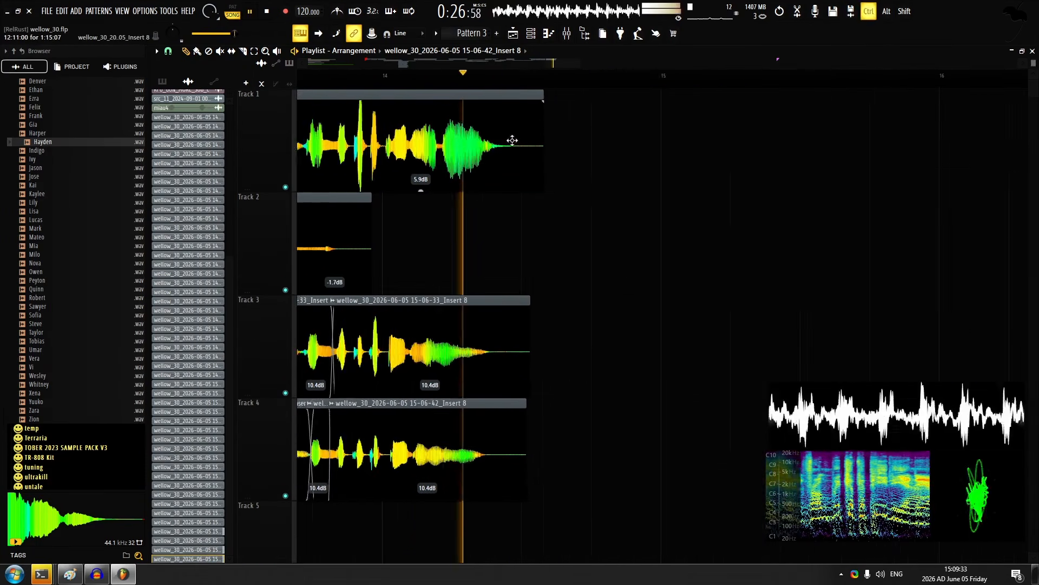
scroll(512, 141, "up", 1)
left_click(285, 11)
scroll(491, 187, "down", 2)
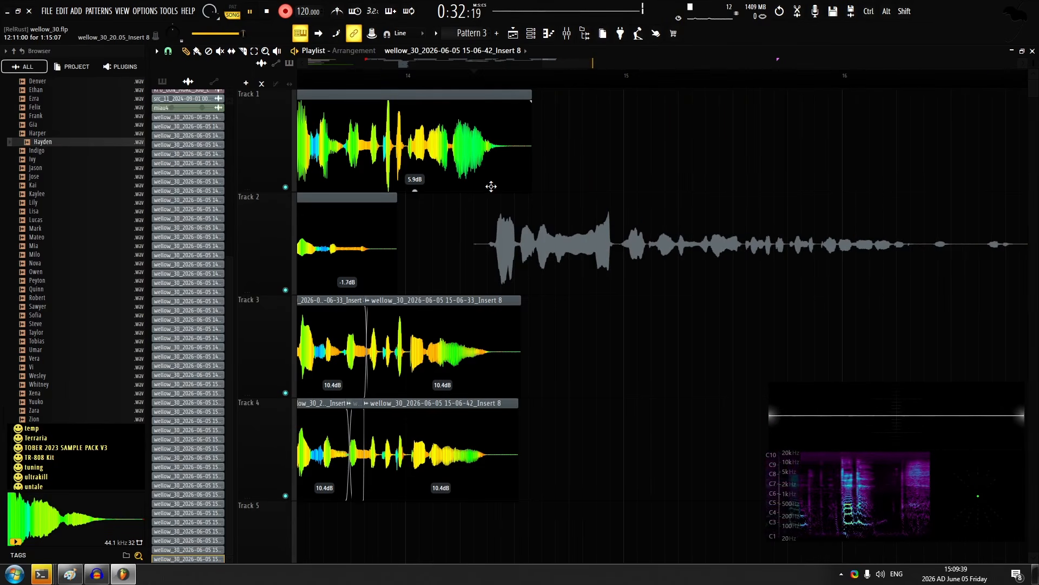
Undo the take just recorded on track 2 and record a replacement from the same position after bar 14
key("space")
key("ctrl+z")
key("space")
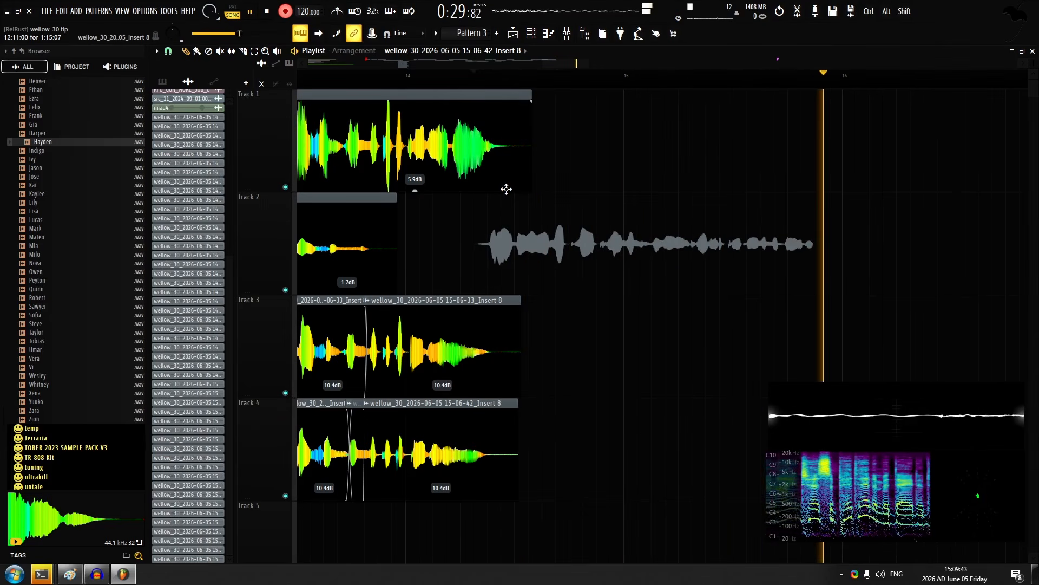
key("space")
Give the new track 2 take a 13% quick fade-in and set its clip gain to 13.9 dB
double_click(609, 241)
left_click(464, 286)
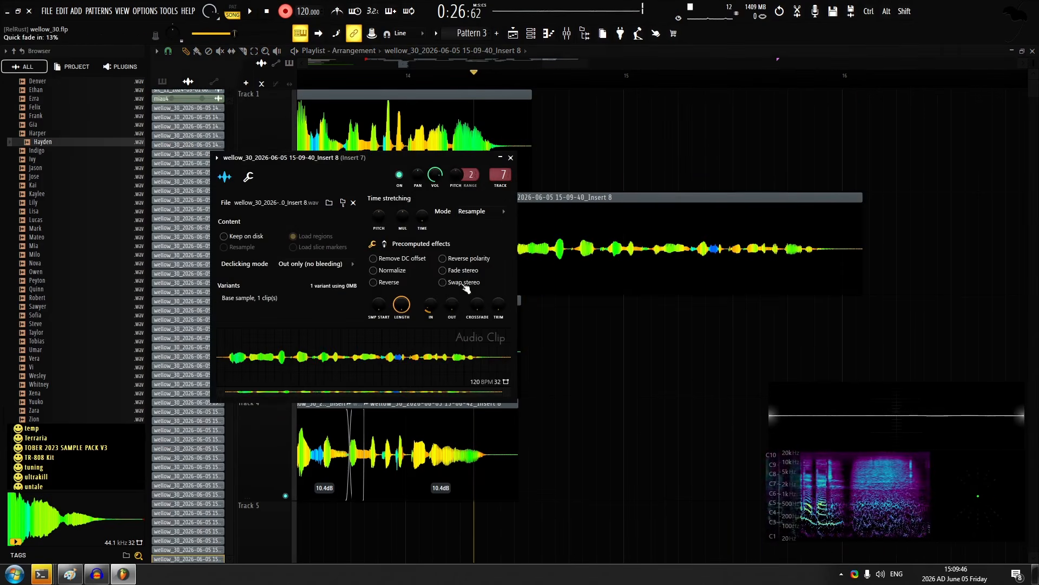
key("Escape")
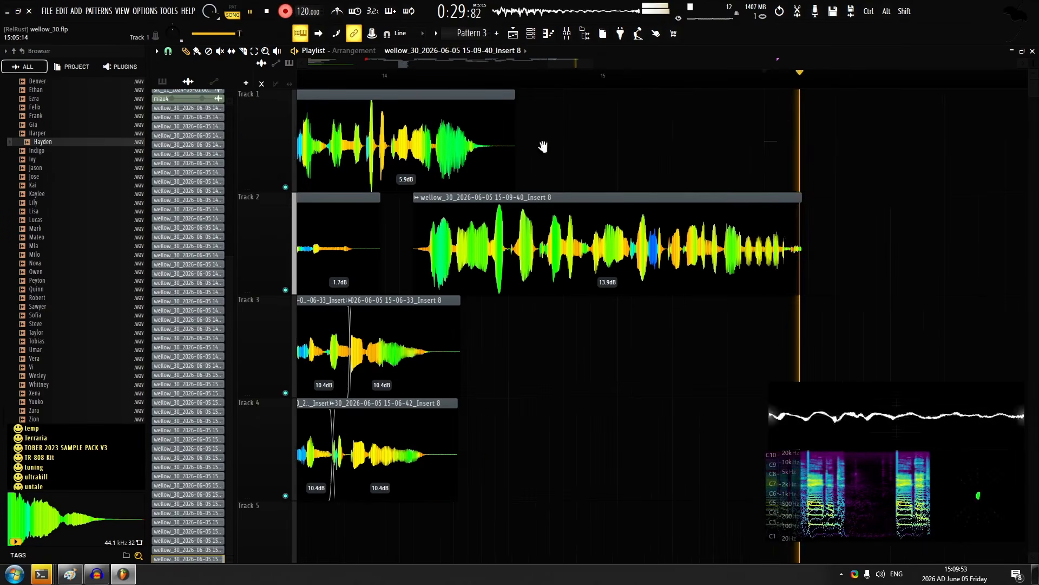
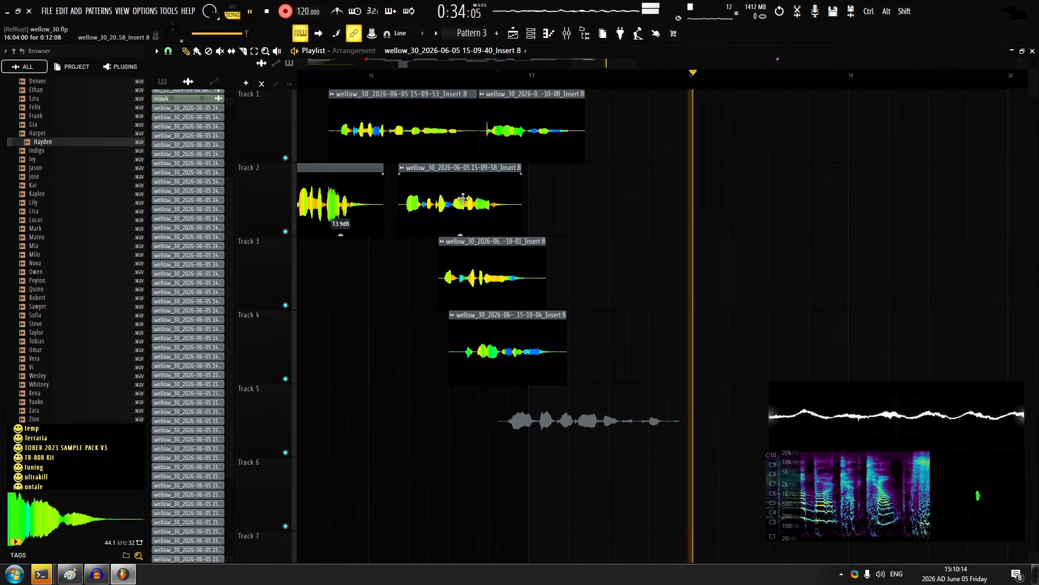
Stop recording the track 5 take, select the new clips on tracks 1 to 4 and undo their last level edits
key("space")
scroll(606, 285, "down", 1)
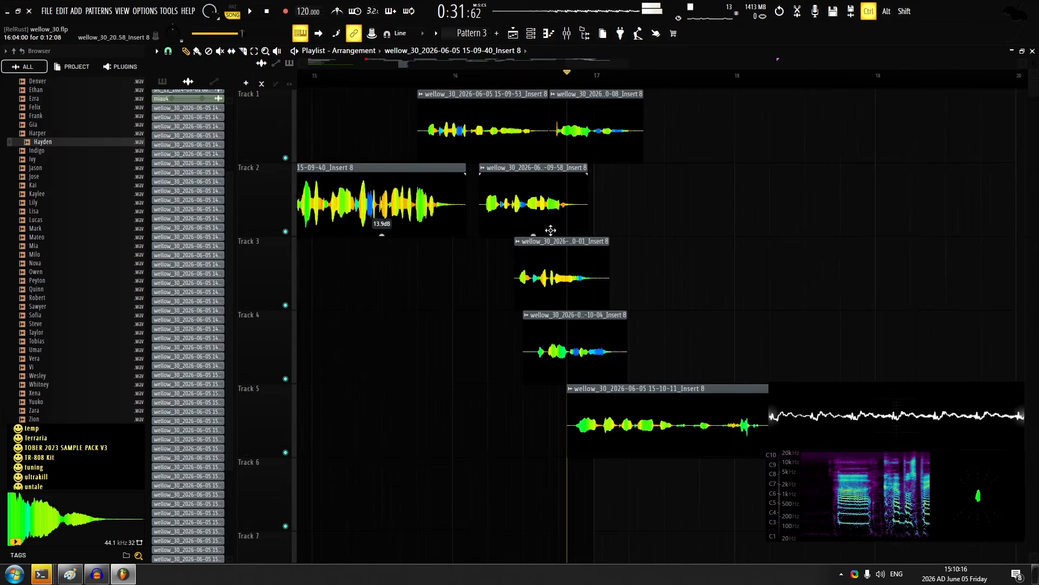
scroll(550, 230, "up", 1)
left_click_drag(643, 208, 524, 361)
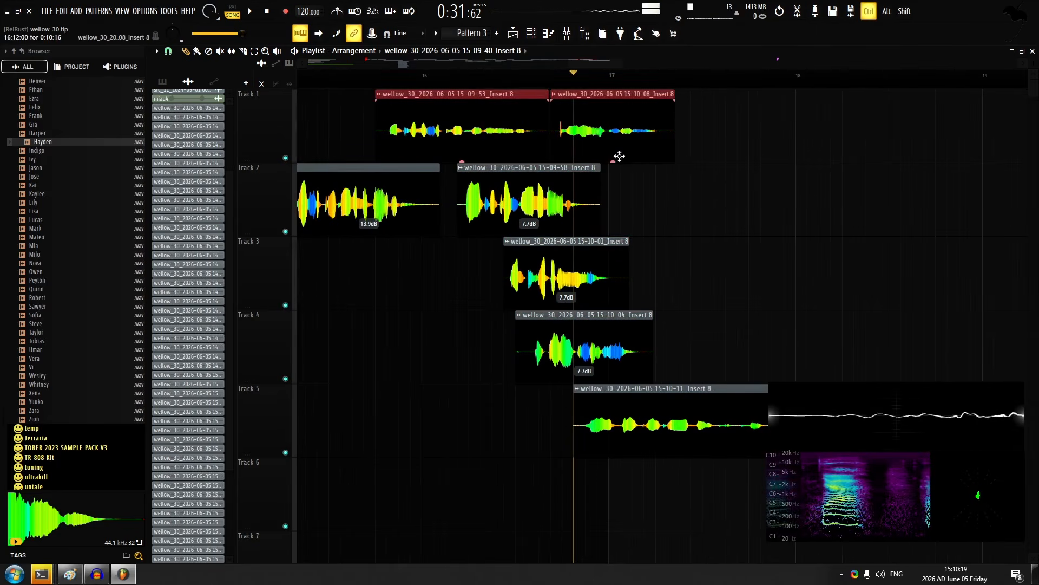
key("ctrl+z")
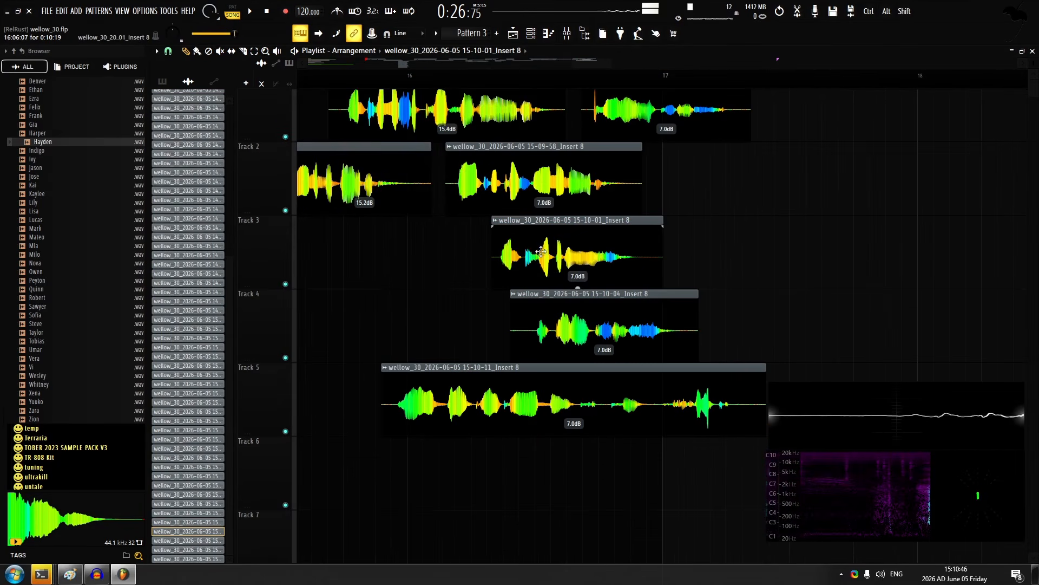
Adjust the panning of the new clips on tracks 3, 4 and 1 individually in their channel settings
double_click(541, 255)
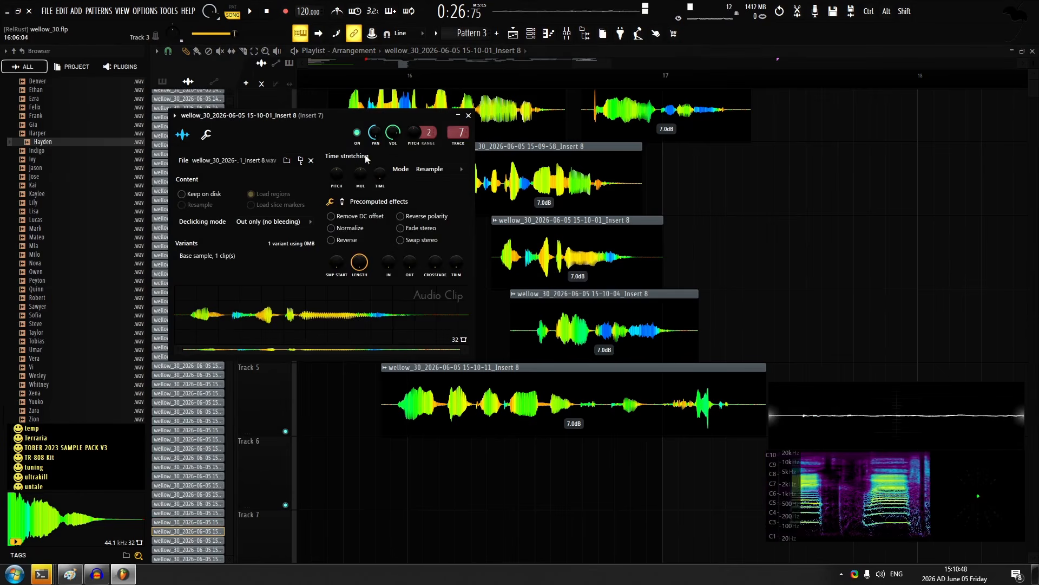
double_click(542, 327)
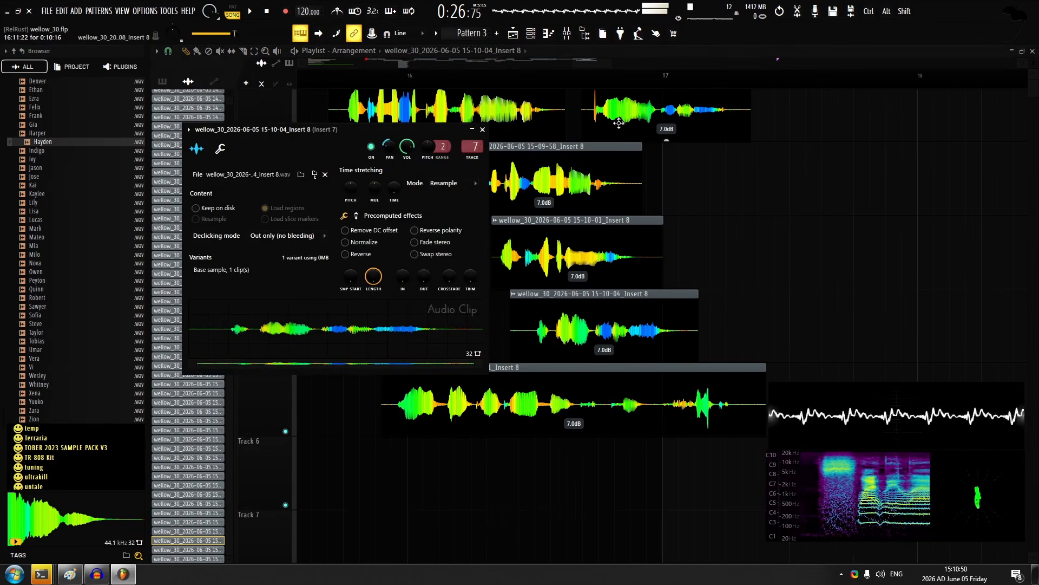
double_click(619, 122)
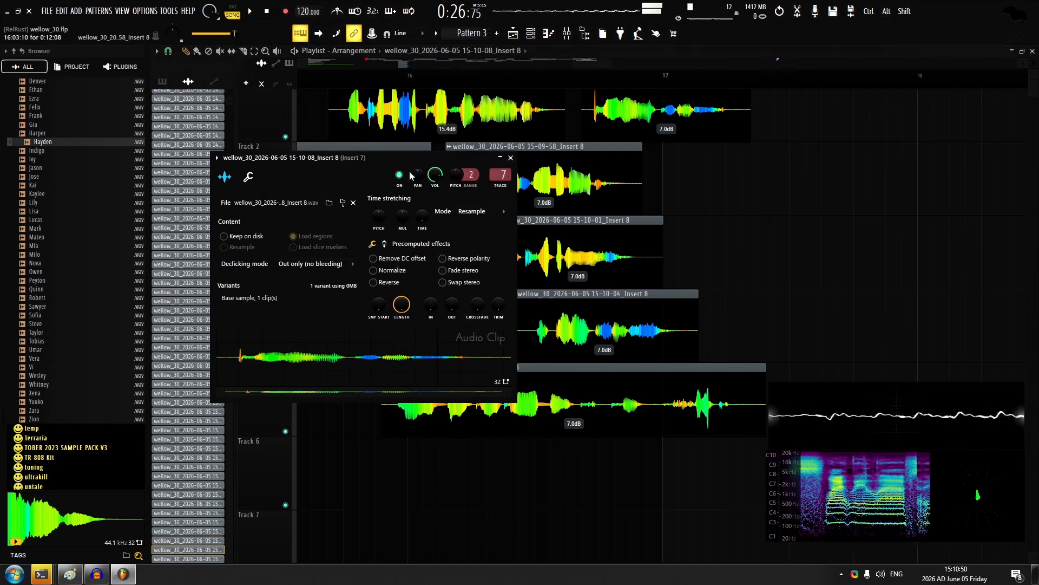
left_click_drag(417, 175, 418, 170)
key("space")
key("Escape")
Trim the start of the second track 1 clip before bar 17 and give it a 0.016-second fade-in
scroll(584, 103, "up", 1)
scroll(582, 99, "up", 4)
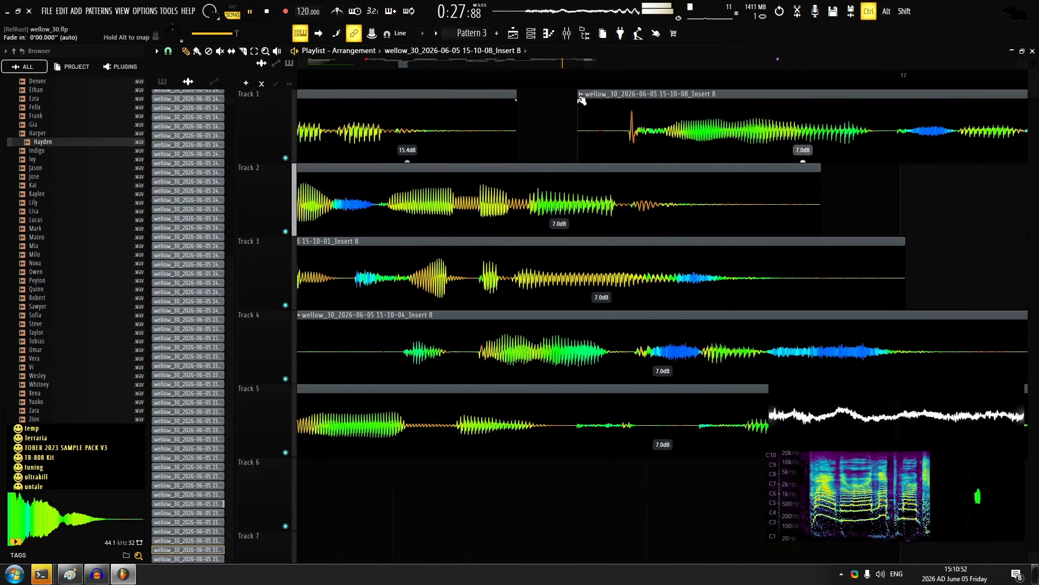
left_click_drag(580, 99, 610, 98)
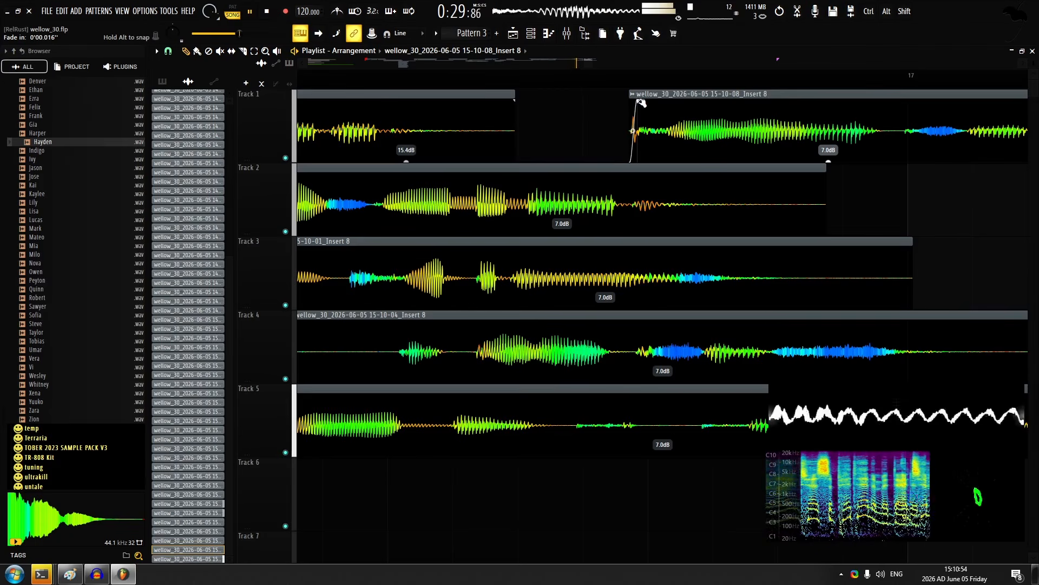
scroll(609, 151, "down", 5)
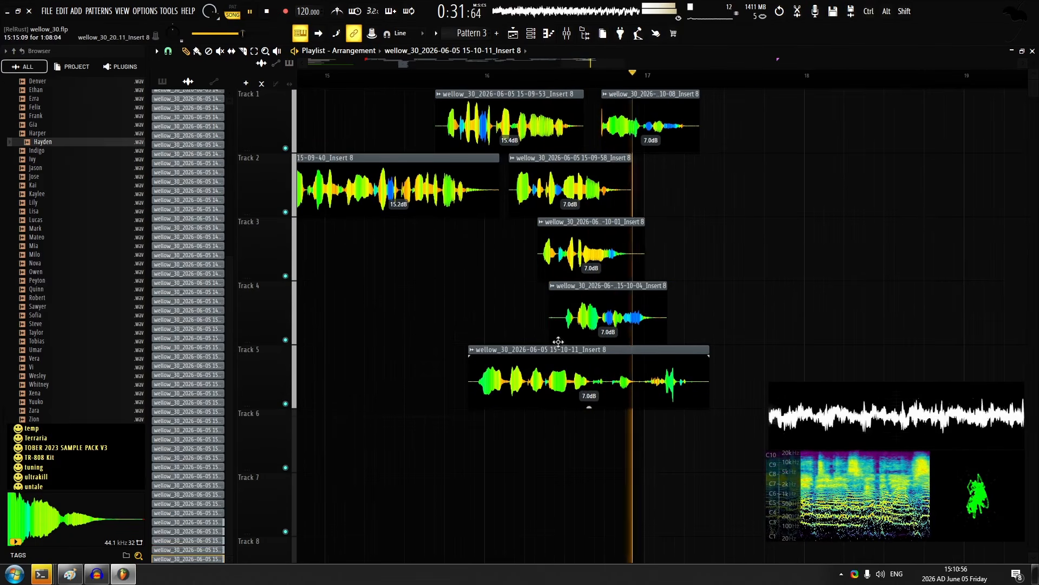
left_click_drag(558, 342, 590, 416)
key("space")
key("ctrl+z")
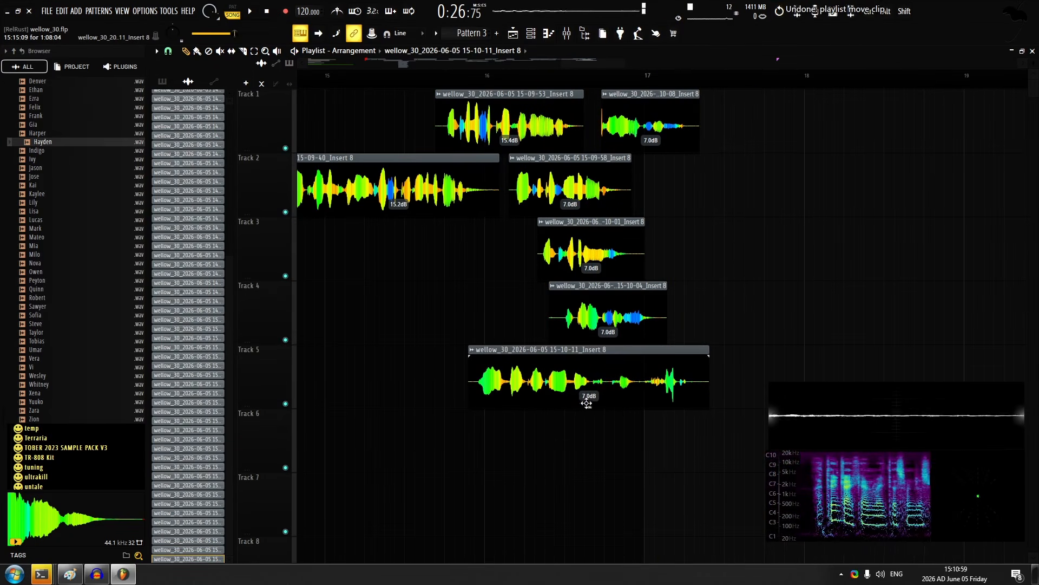
Set the track 5 clip's gain to -2.6 dB and shift it to start just after bar 16
double_click(578, 366)
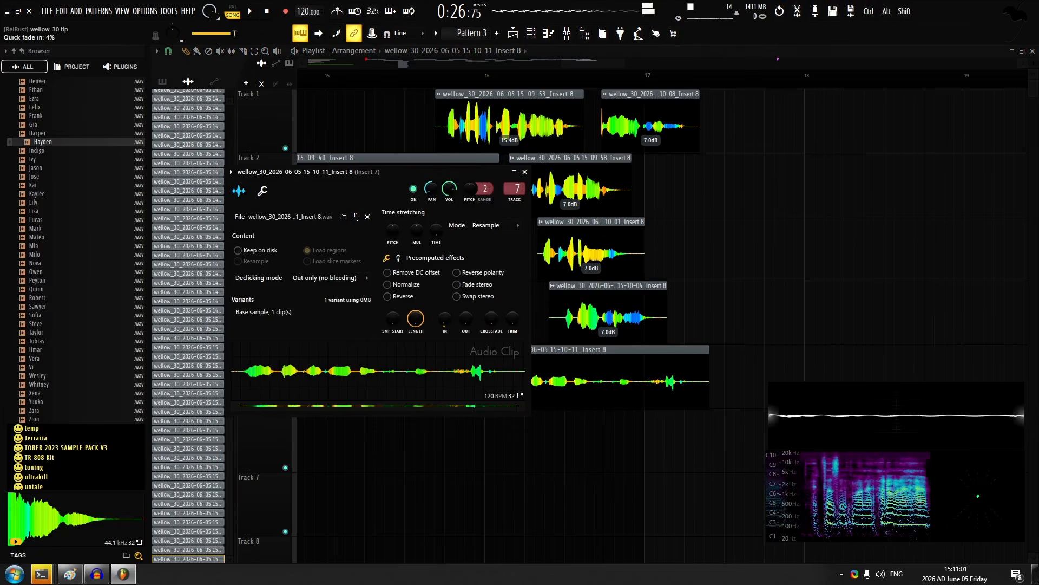
key("Escape")
left_click_drag(606, 406, 606, 408)
left_click_drag(601, 378, 609, 376)
key("space")
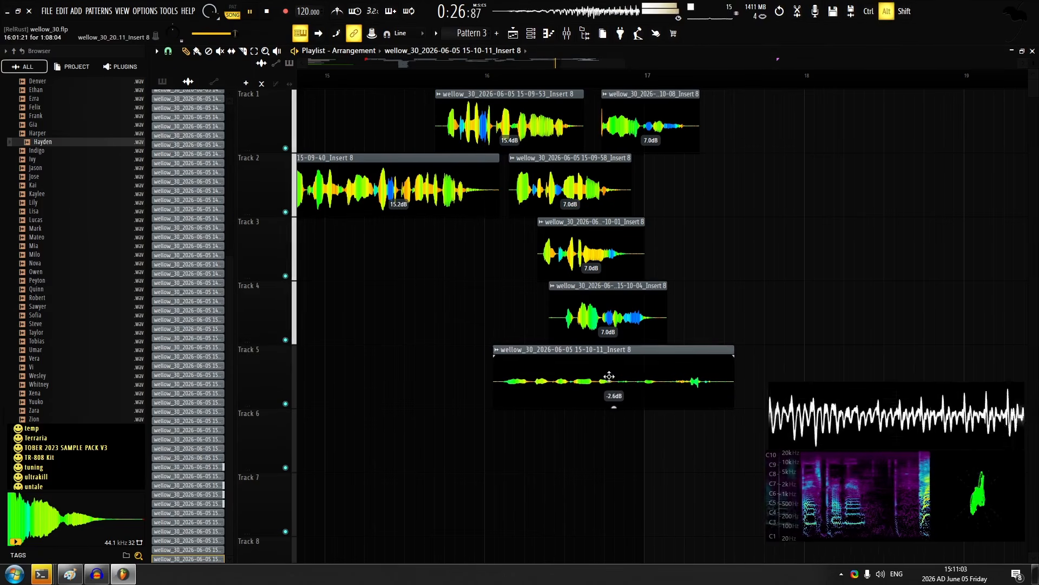
Set the gain of the track 1 clip starting before bar 16 to 16.0 dB and the long track 2 clip after bar 14 to 15.7 dB
scroll(501, 130, "up", 1)
left_click_drag(510, 160, 510, 157)
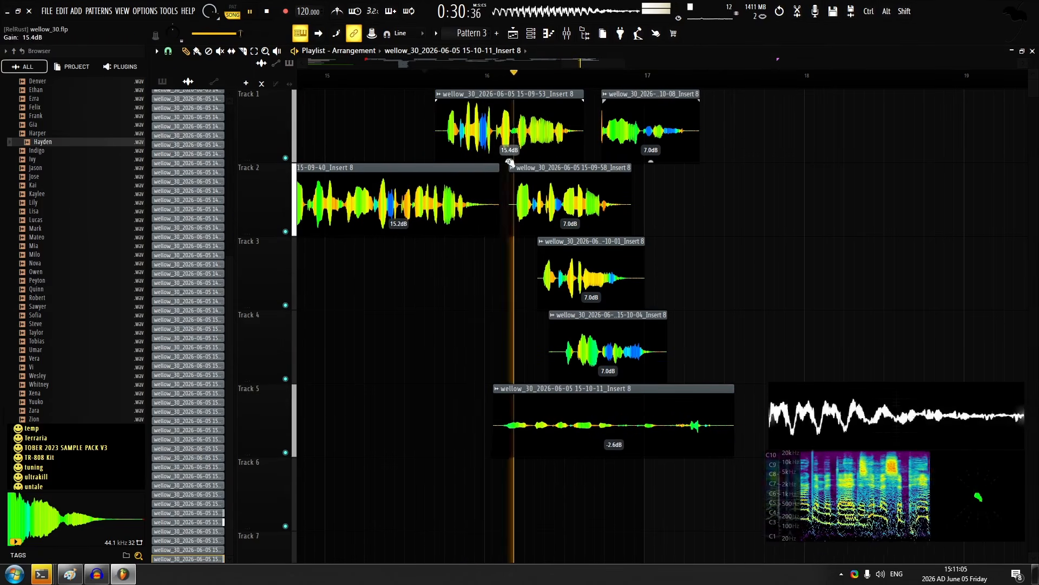
left_click(360, 81)
scroll(569, 163, "left", 3)
left_click_drag(518, 229, 519, 226)
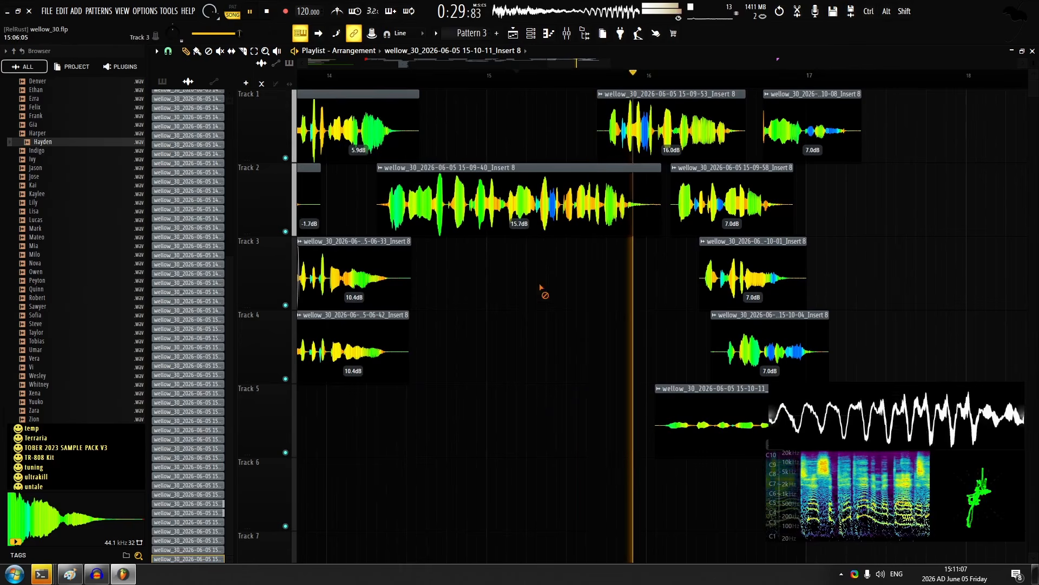
Play the line to its end and shift the second track 1 clip before bar 17 slightly earlier
scroll(543, 286, "right", 3)
scroll(688, 217, "up", 3)
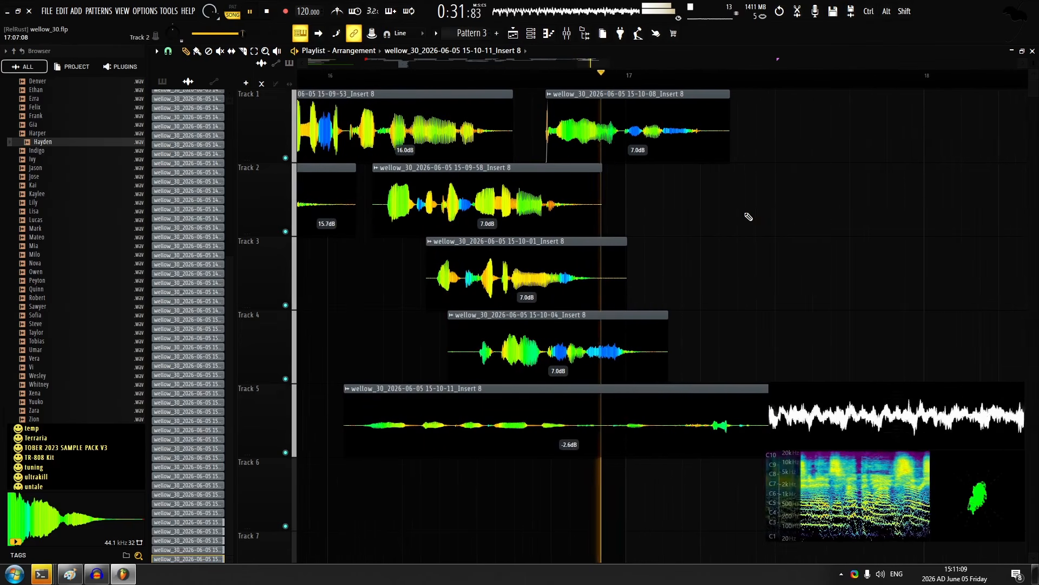
key("space")
left_click_drag(588, 129, 579, 129)
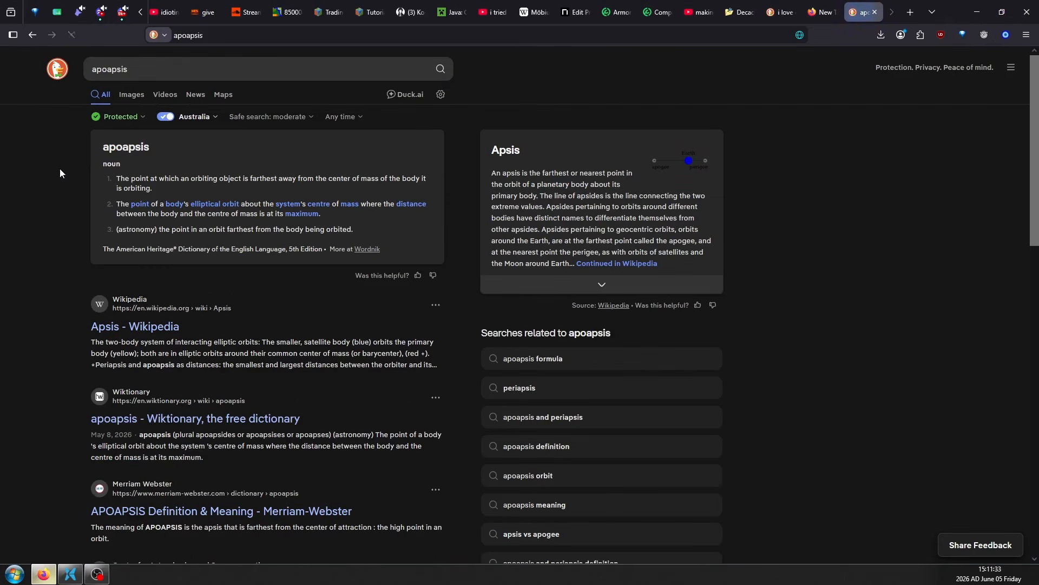
Switch to the web browser, select the word apoapsis in the dictionary result and open the page inspector
double_click(115, 149)
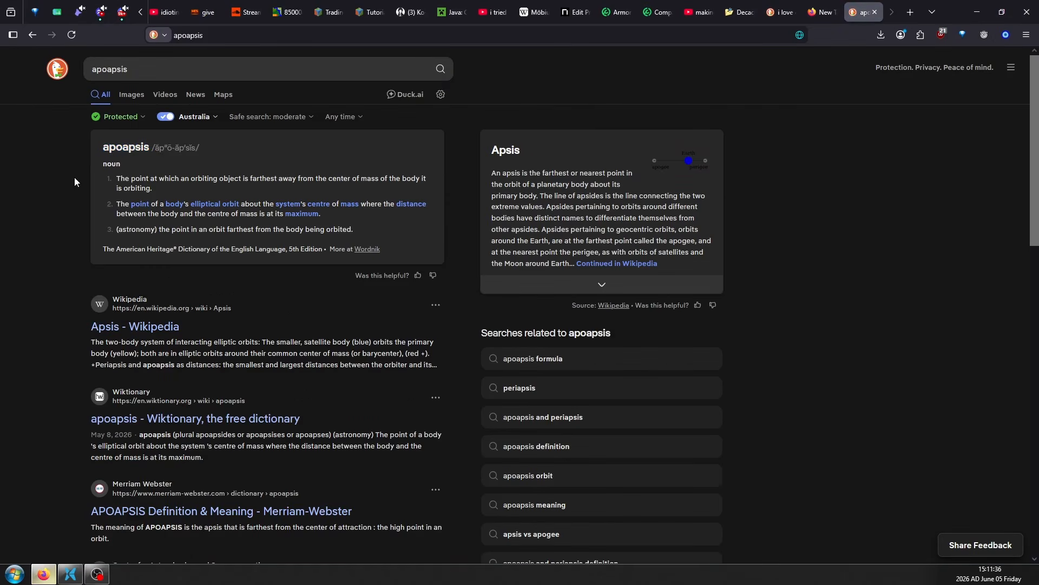
key("F12")
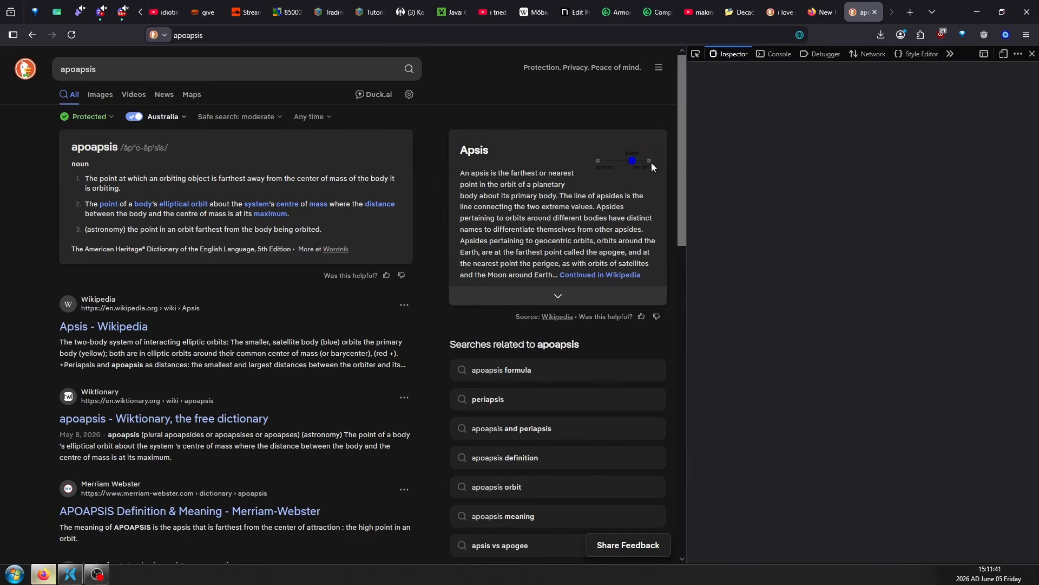
key("Print")
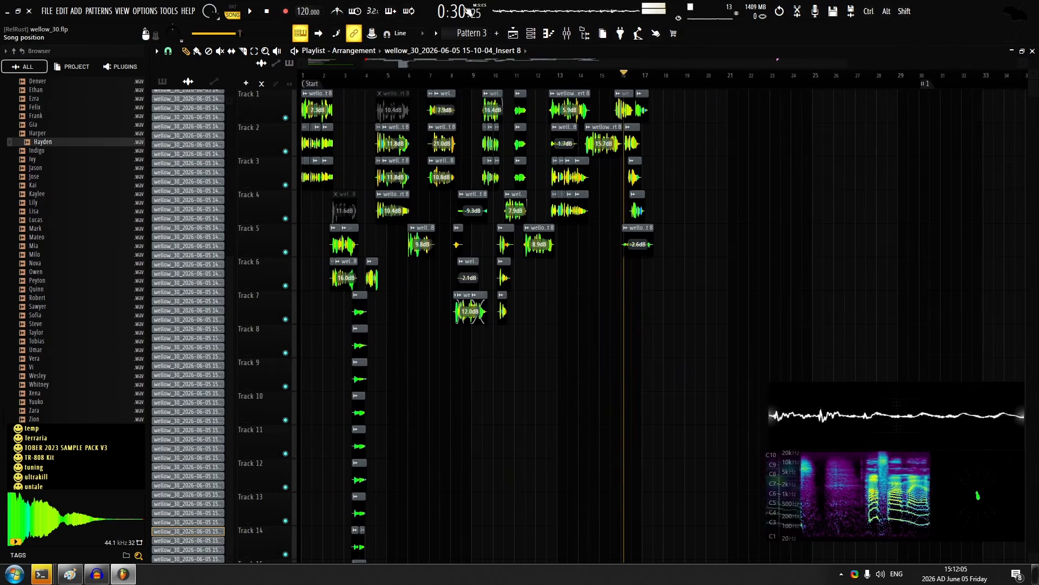
Place the song position and the time marker near bar 30 at 0:57:00
left_click_drag(650, 75, 903, 78)
scroll(961, 142, "up", 8)
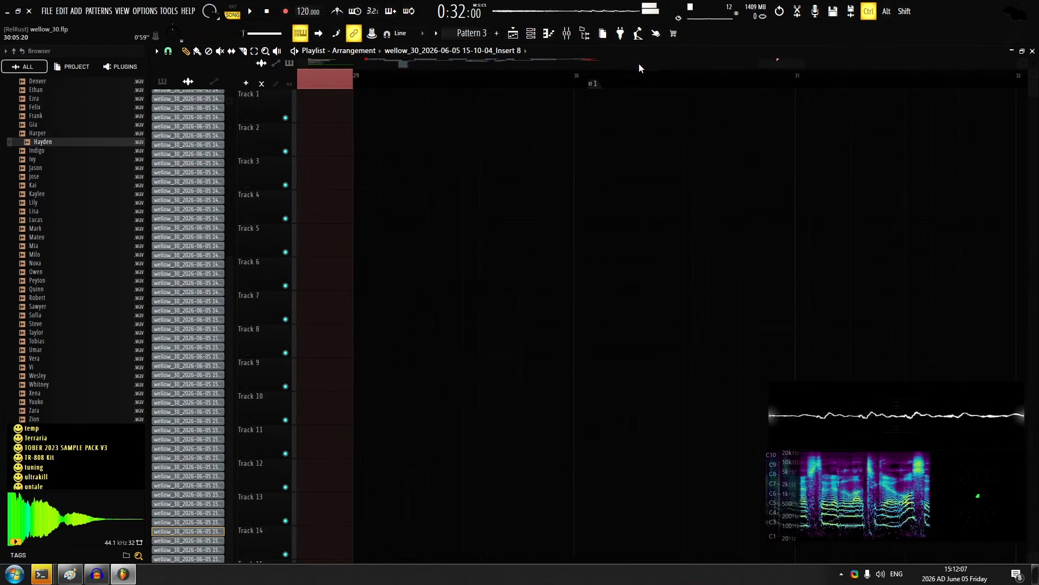
left_click(639, 65)
scroll(581, 100, "down", 8)
left_click(643, 77, "ctrl")
scroll(870, 91, "up", 6)
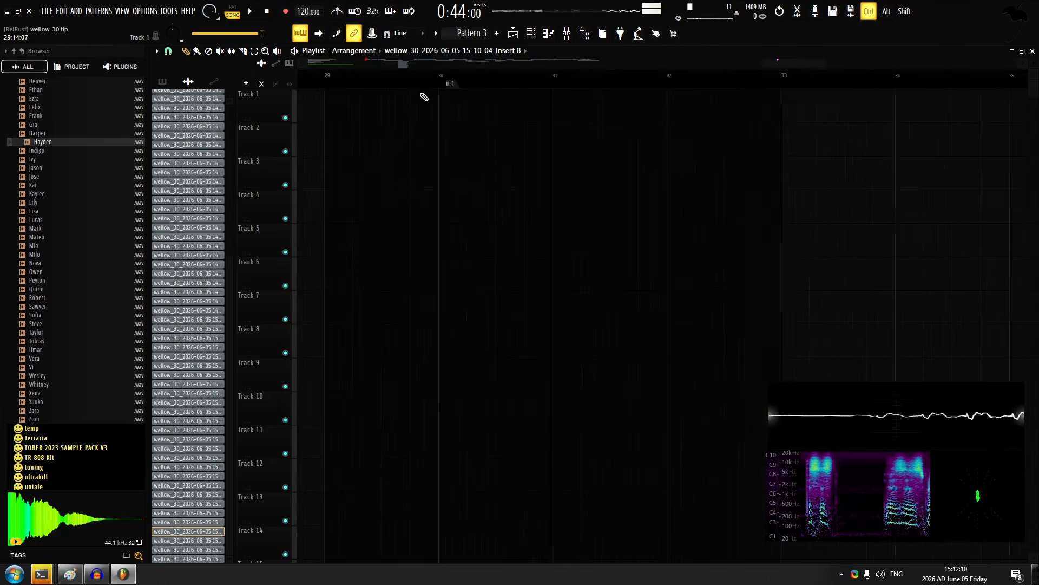
scroll(673, 143, "down", 6)
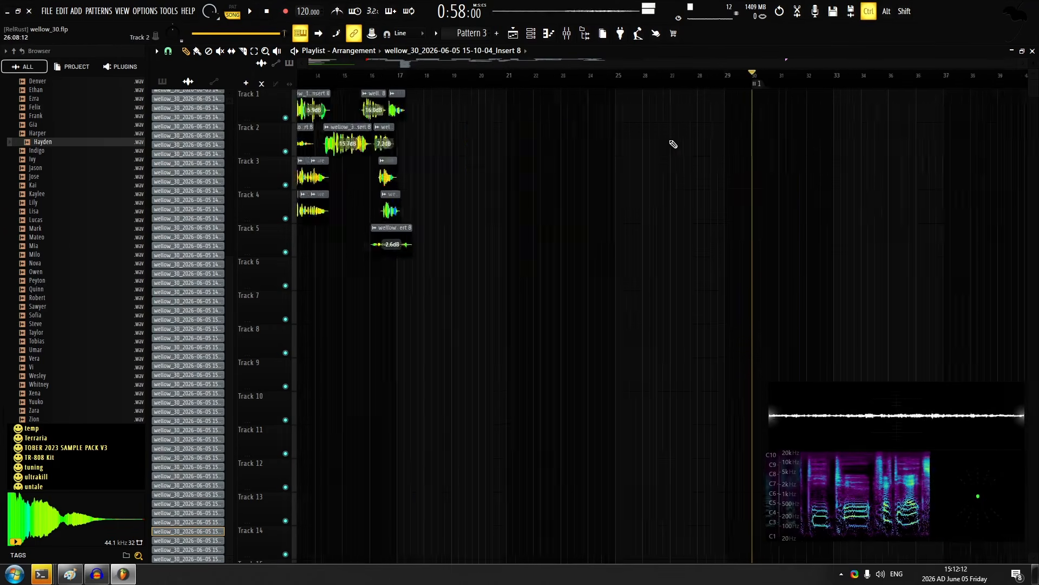
scroll(702, 101, "up", 6)
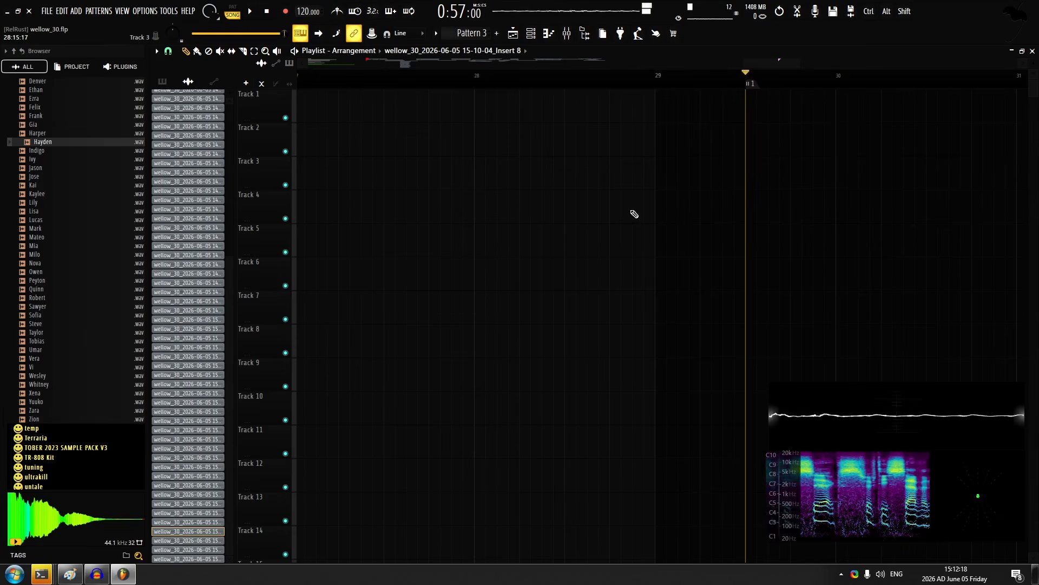
Audition the stacked layers leading up to bar 4 and set the track 13 clip's gain to 6.2 dB
scroll(609, 146, "down", 6)
scroll(389, 215, "up", 8)
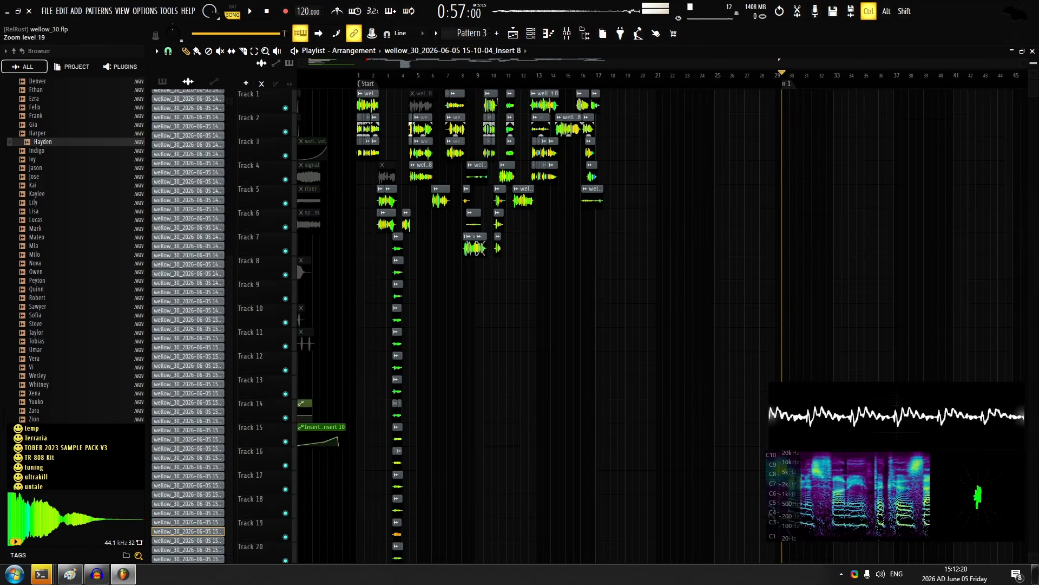
scroll(573, 262, "up", 2)
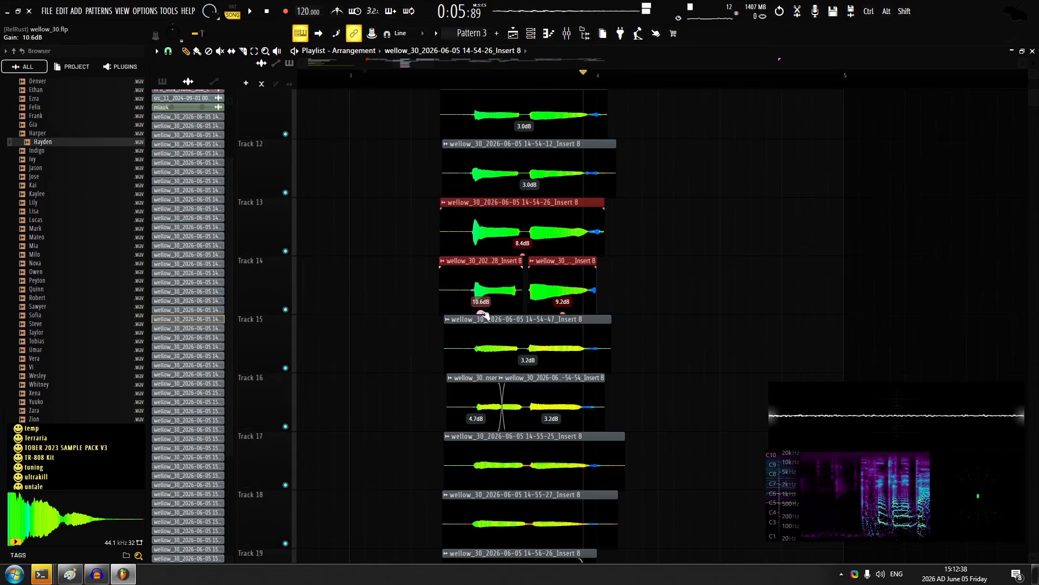
key("space")
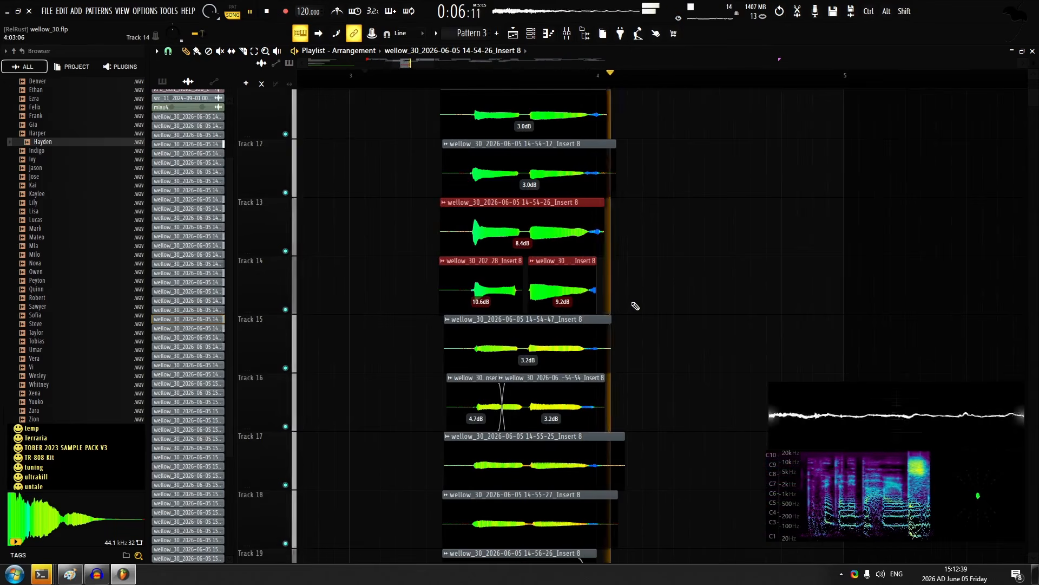
left_click(636, 303, "ctrl")
key("space")
left_click(446, 77)
key("space")
left_click_drag(524, 254, 523, 261)
key("space")
key("space")
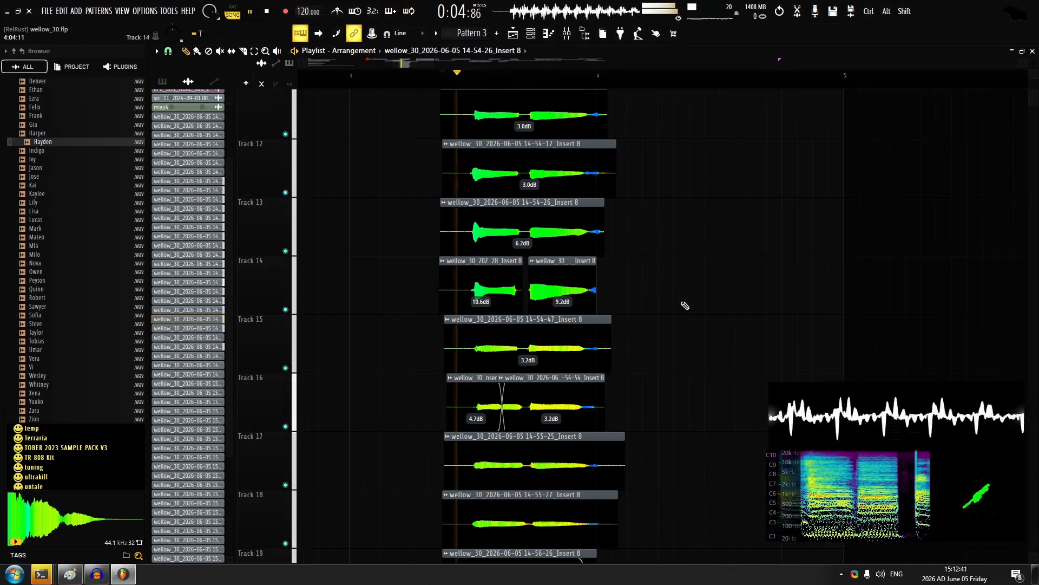
left_click_drag(663, 333, 514, 363, "ctrl")
right_click(475, 352, "alt+shift")
key("space")
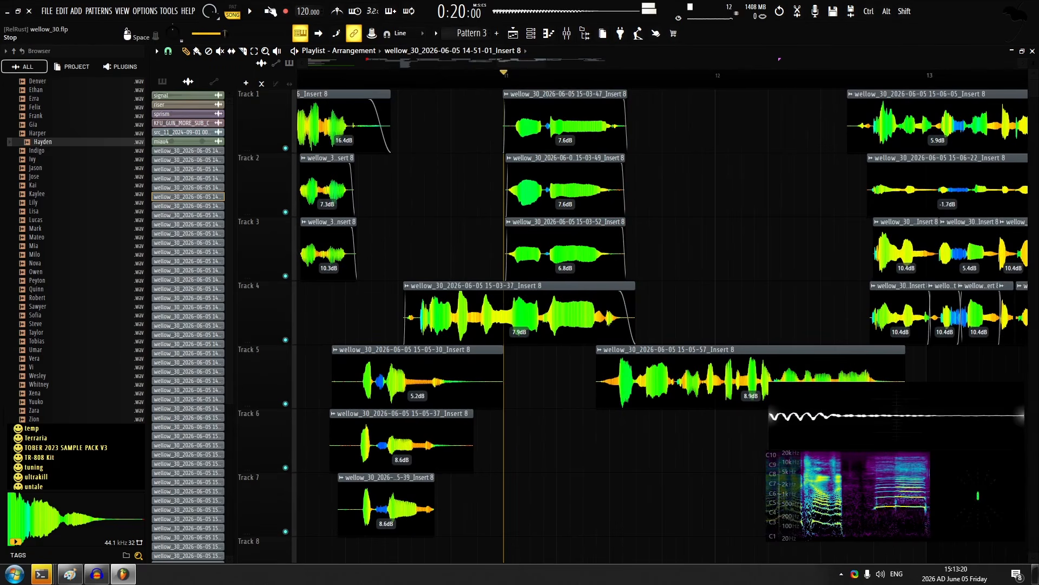
Record six vocal takes from bar 11 stacked on tracks 6 to 11, redoing the track 9 take
key("space")
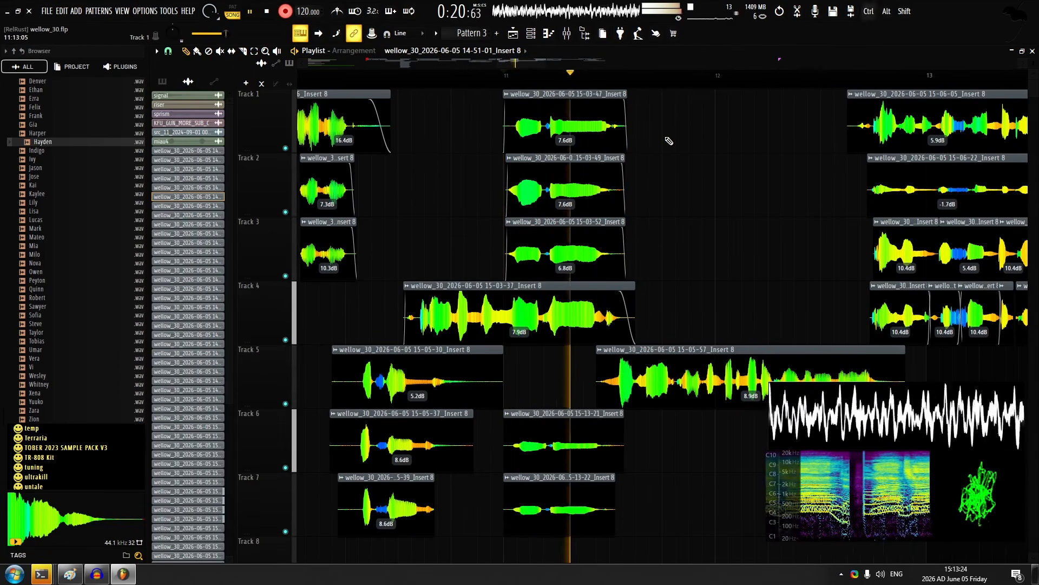
scroll(666, 146, "down", 3)
key("space")
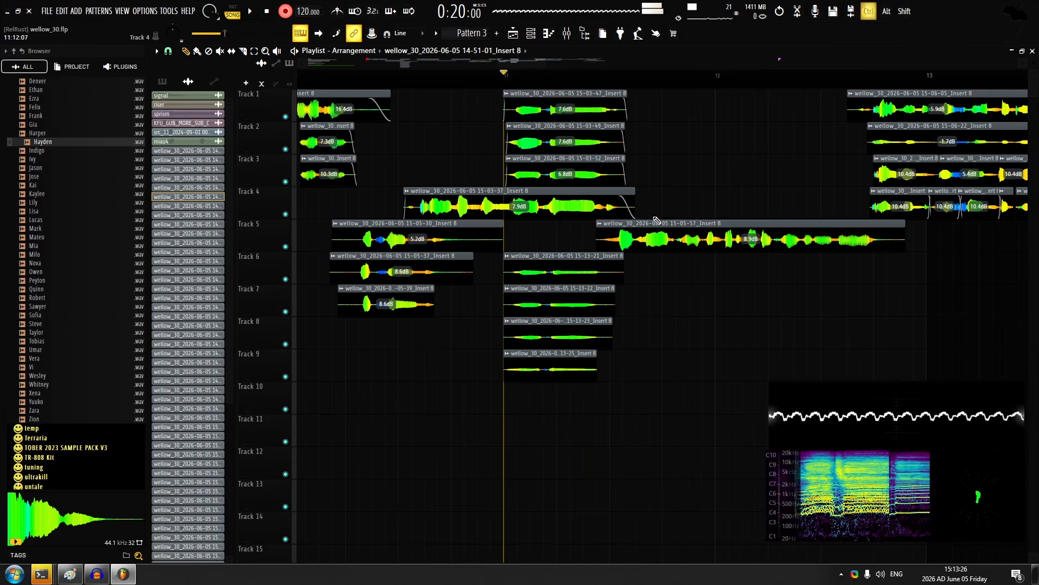
key("space")
key("space")
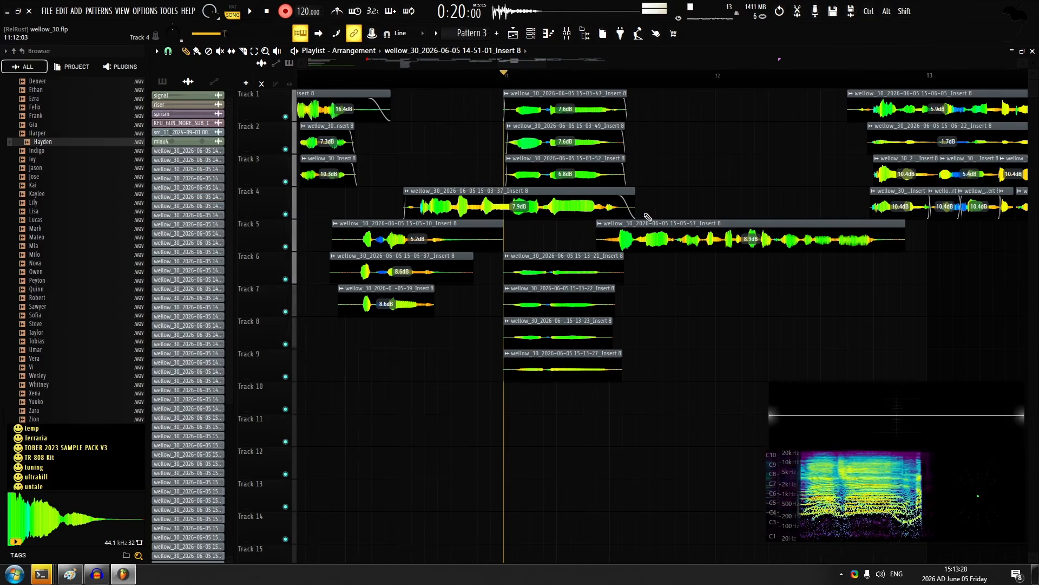
key("space")
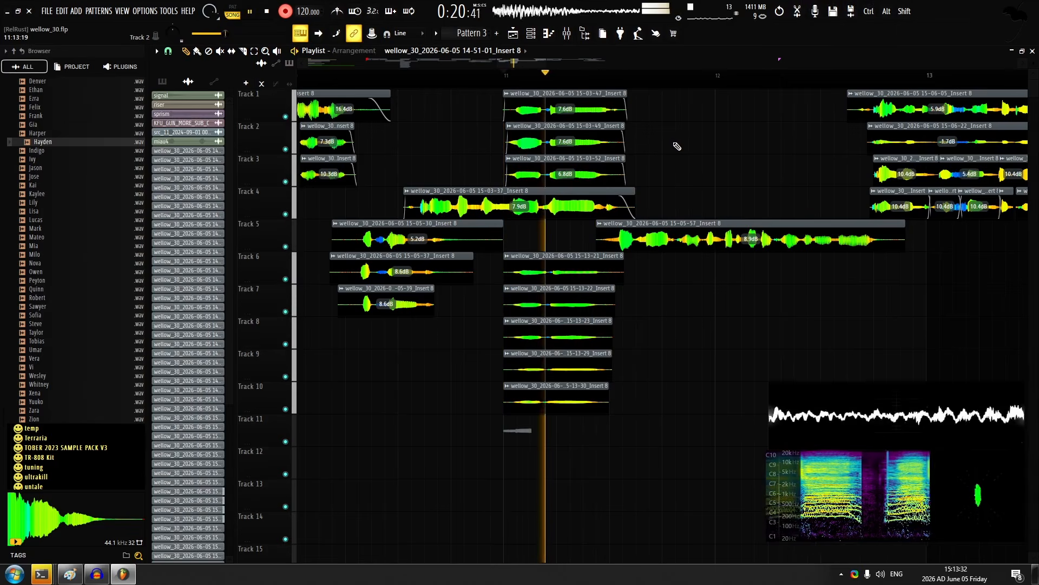
key("space")
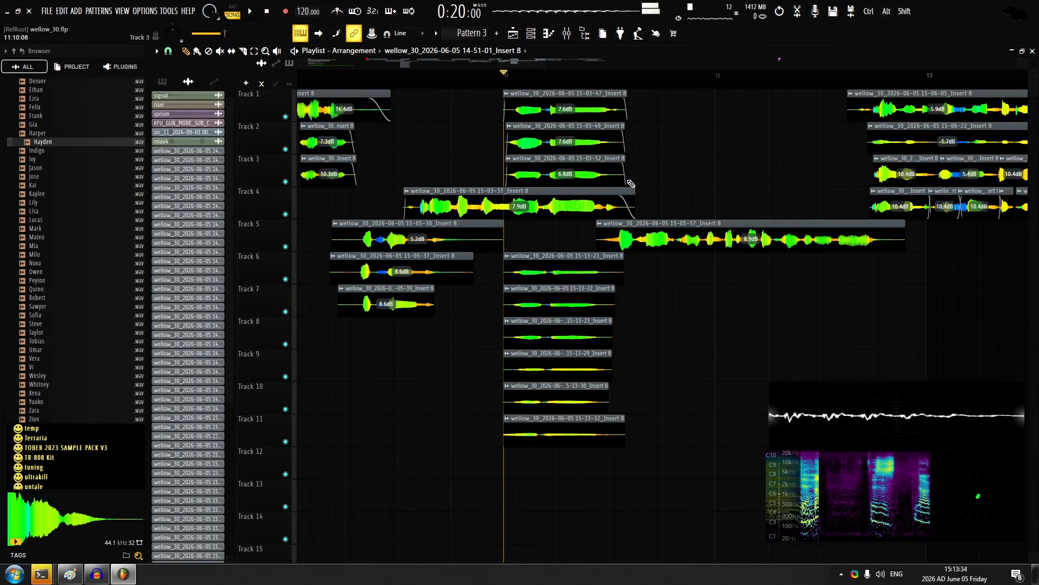
Align the new takes with the layers above by shifting the clips on tracks 10 and 11 later
scroll(578, 294, "up", 4)
scroll(541, 263, "up", 5)
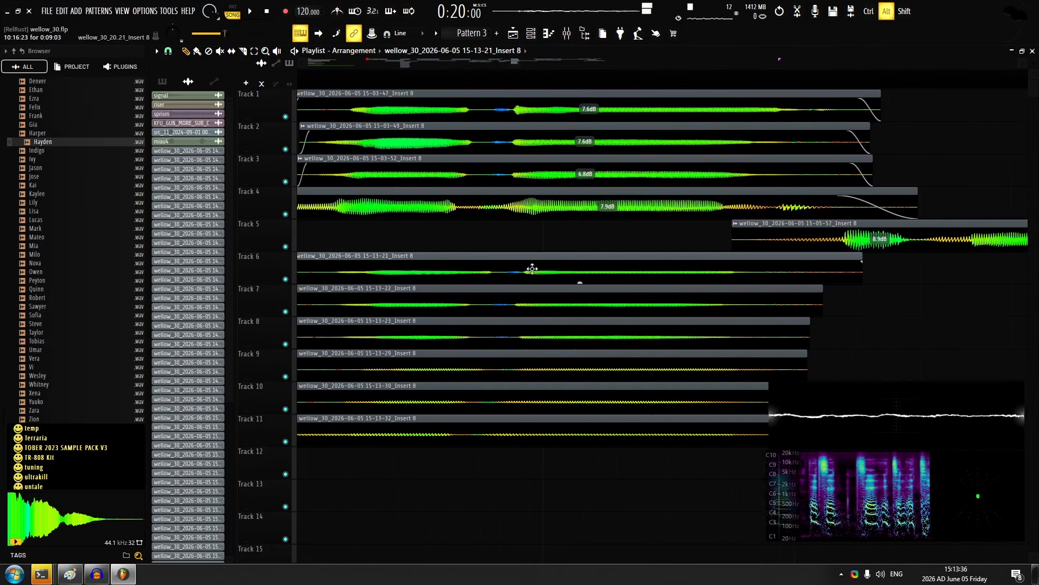
key("space")
key("space")
left_click_drag(545, 402, 566, 401)
left_click_drag(546, 434, 549, 434)
Open the channel rack, adjust the panning of the most recently recorded channel and audition the layers
left_click(549, 34)
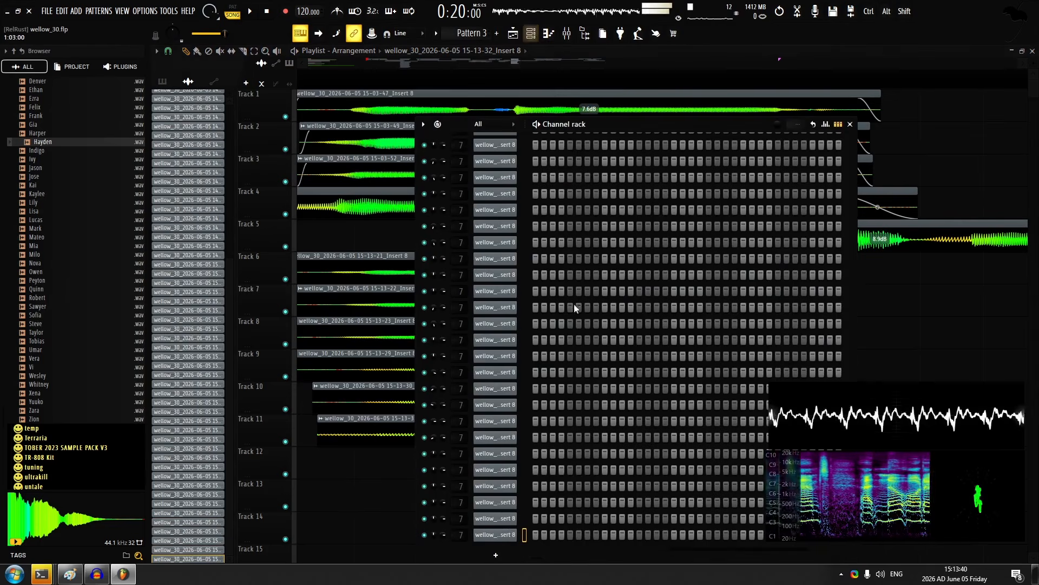
key("space")
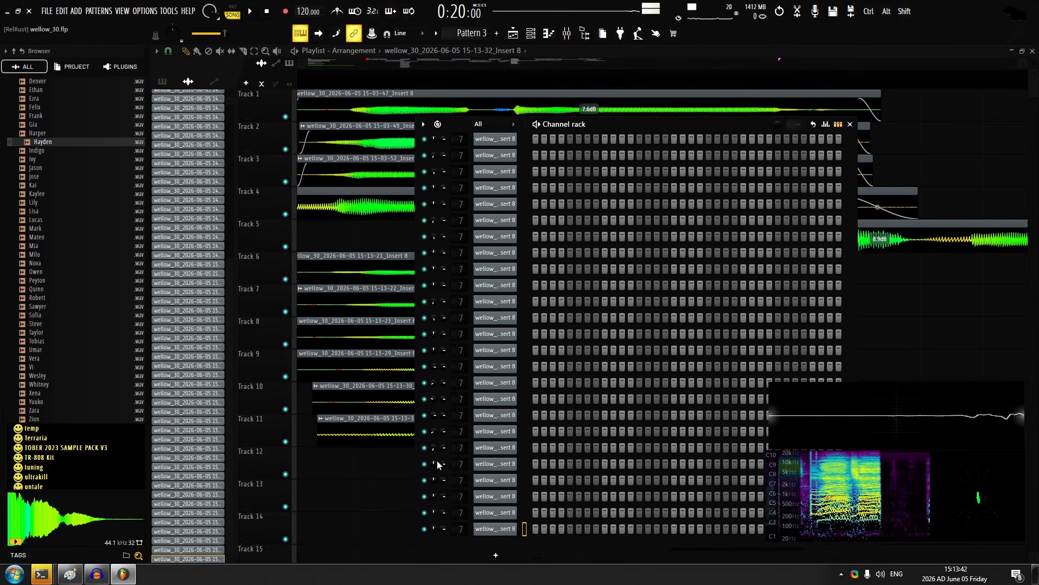
left_click_drag(434, 528, 433, 487)
key("space")
key("space")
Mute the new takes on tracks 10 and 11 and play the remaining layers from bar 11
right_click(385, 503)
right_click(415, 434, "alt")
right_click(426, 401, "alt")
key("space")
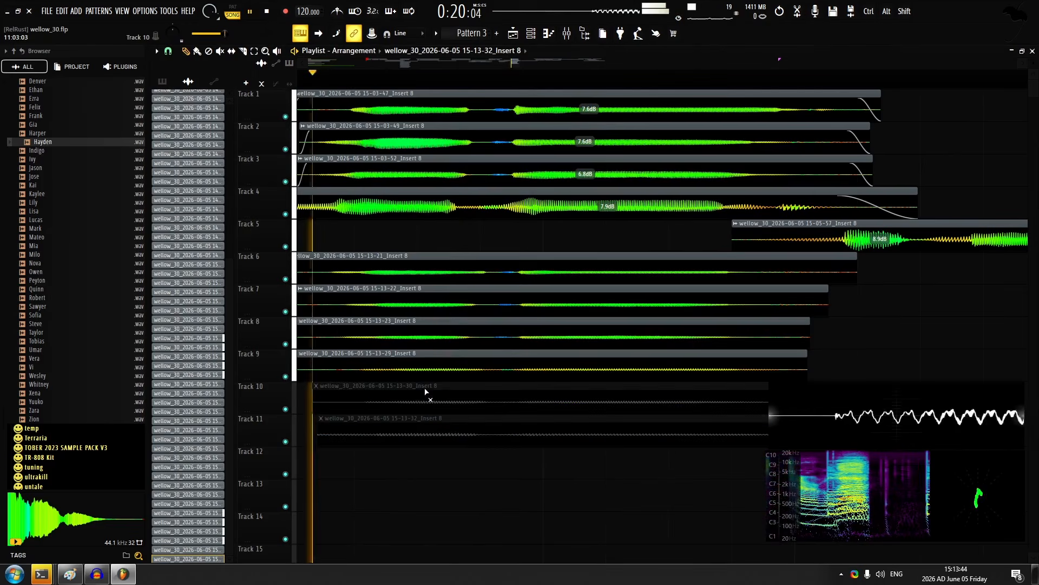
Play from bar 11 and solo the takes on tracks 8 and 9 in turn to audition them
scroll(434, 433, "down", 2)
scroll(435, 434, "down", 2)
key("space")
right_click(420, 339, "ctrl+alt")
right_click(431, 364, "ctrl+alt")
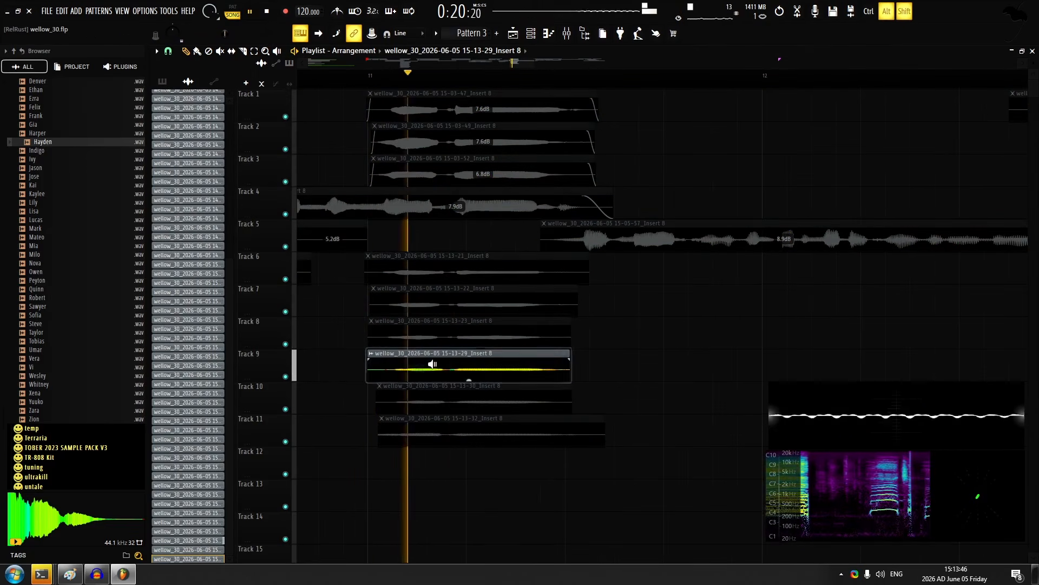
Undo the solo changes and delete the extra bar 11 takes recorded on tracks 6 to 11
key("ctrl+z")
key("ctrl+z")
key("space")
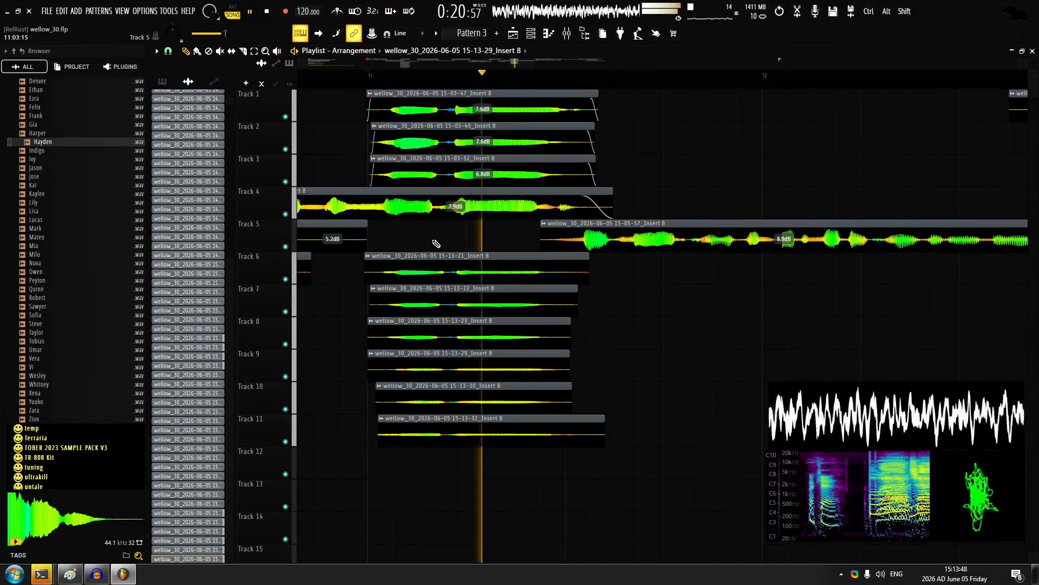
key("space")
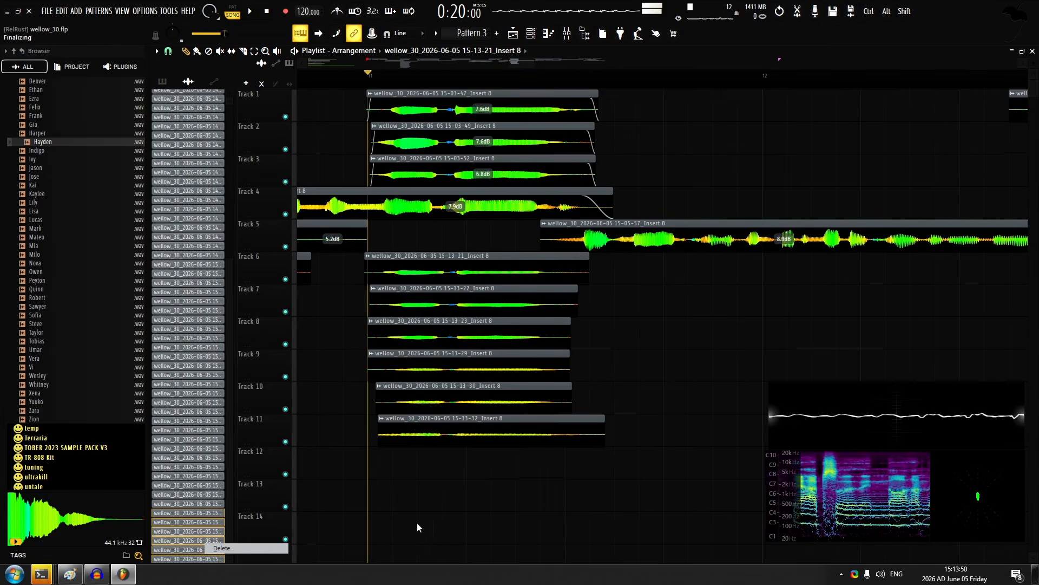
key("Delete")
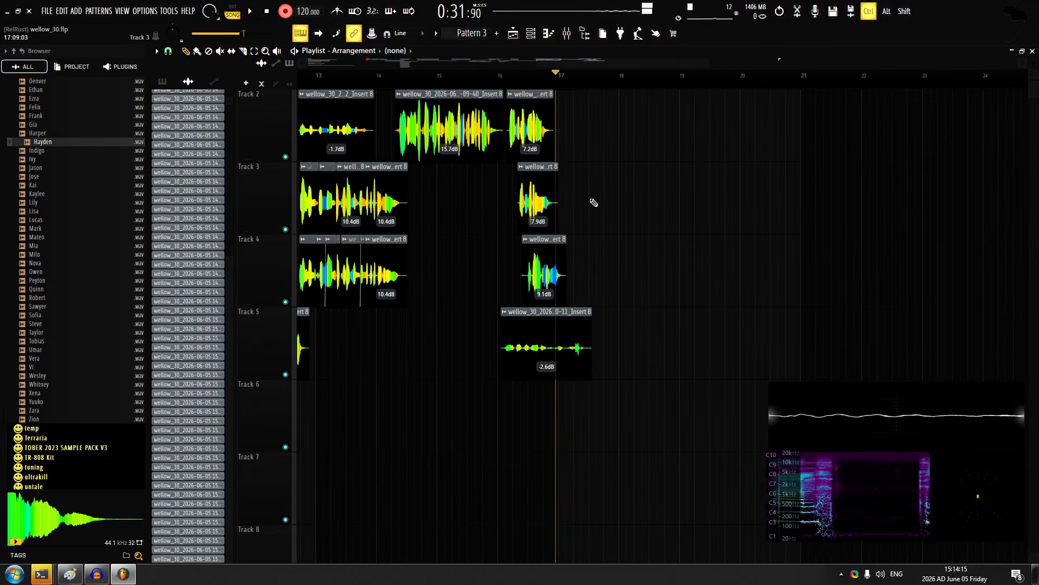
Turn off recording and play back the vocals from just before bar 7
scroll(594, 199, "down", 5)
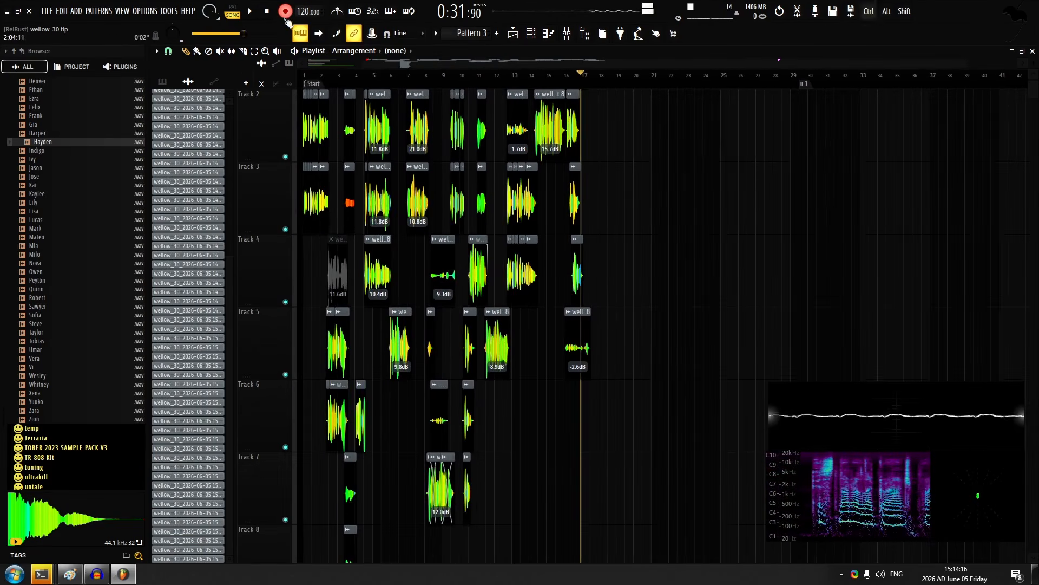
left_click_drag(600, 145, 666, 216)
scroll(665, 216, "down", 2)
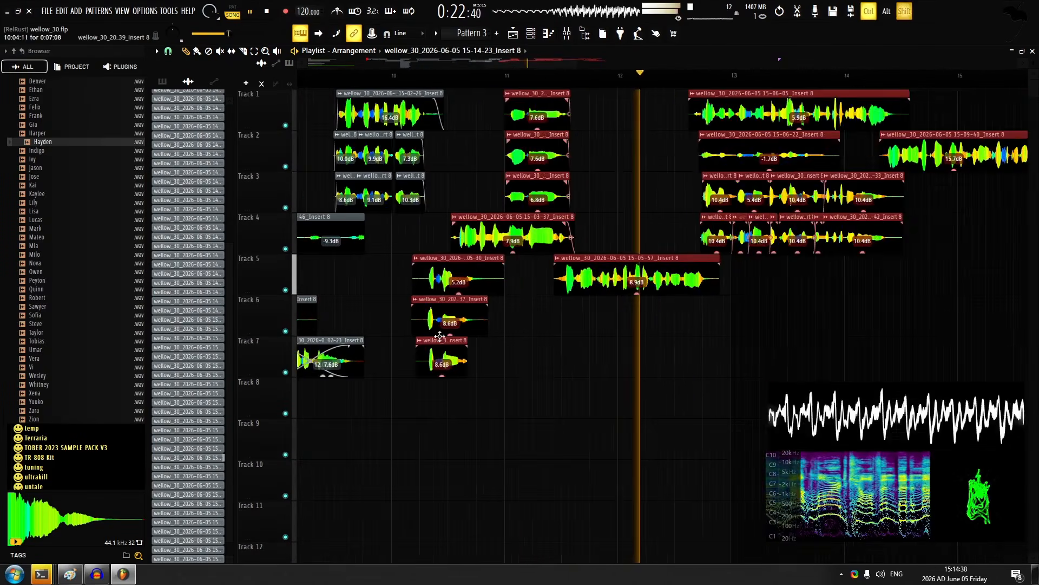
scroll(494, 271, "up", 5)
key("space")
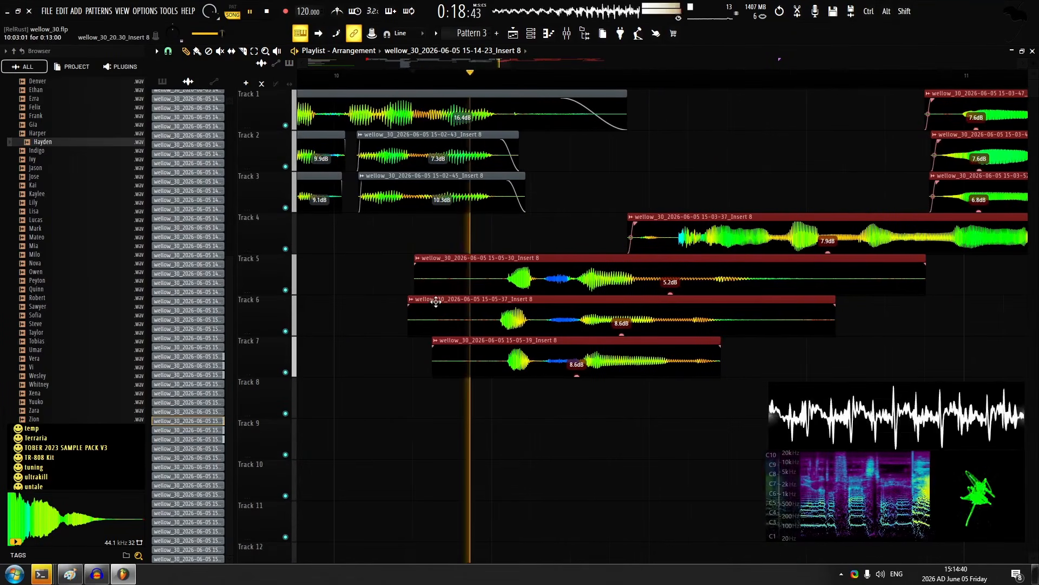
Shift the selected clips from bar 10 onward slightly later and clear the selection
scroll(447, 295, "down", 4)
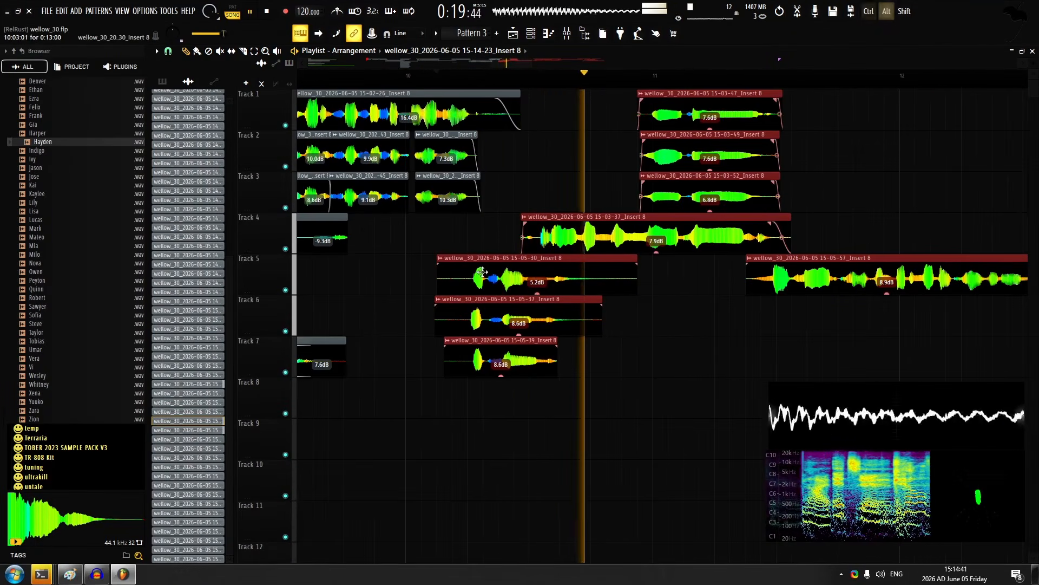
left_click(483, 242, "ctrl")
scroll(466, 278, "up", 3)
left_click_drag(466, 280, 488, 355)
left_click(394, 243, "ctrl")
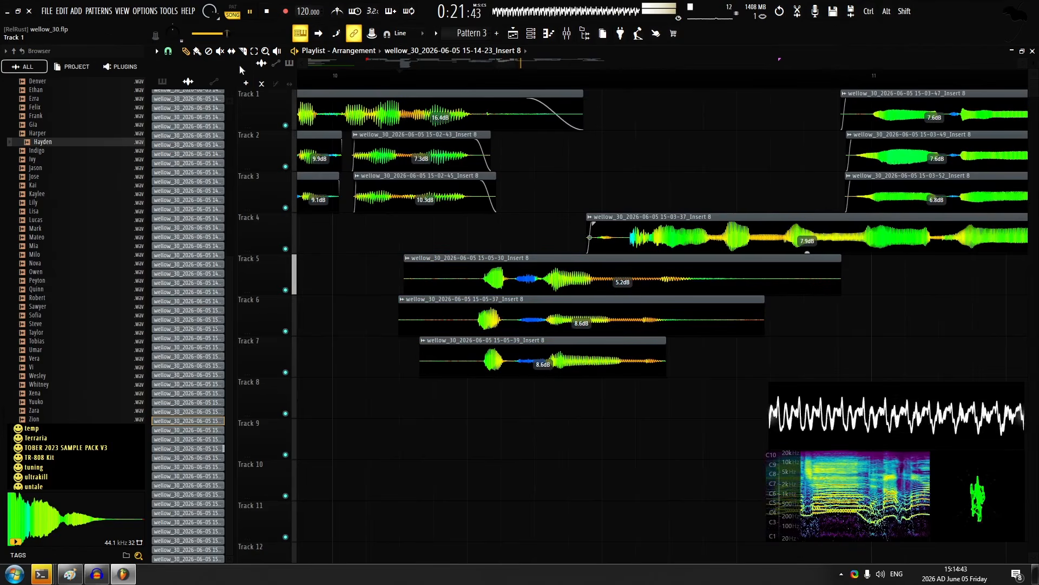
Slice the track 5 clip after bar 10, near the start of its first sound
left_click(243, 51)
scroll(470, 321, "up", 2)
left_click_drag(478, 262, 480, 292)
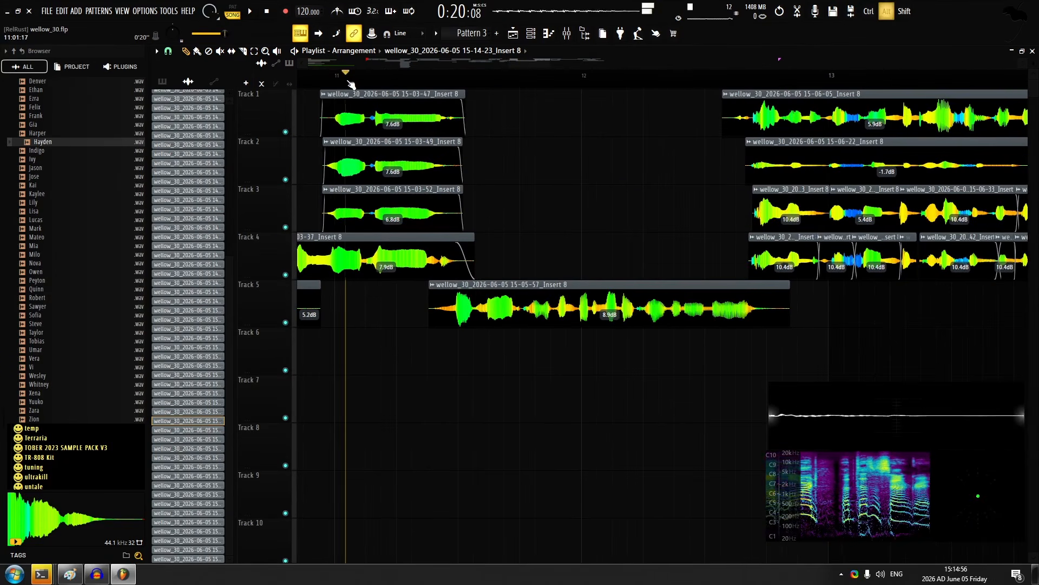
Audition the vocal layers from just after bar 11 and open the track 5 clip that begins before bar 12
key("space")
left_click(390, 76)
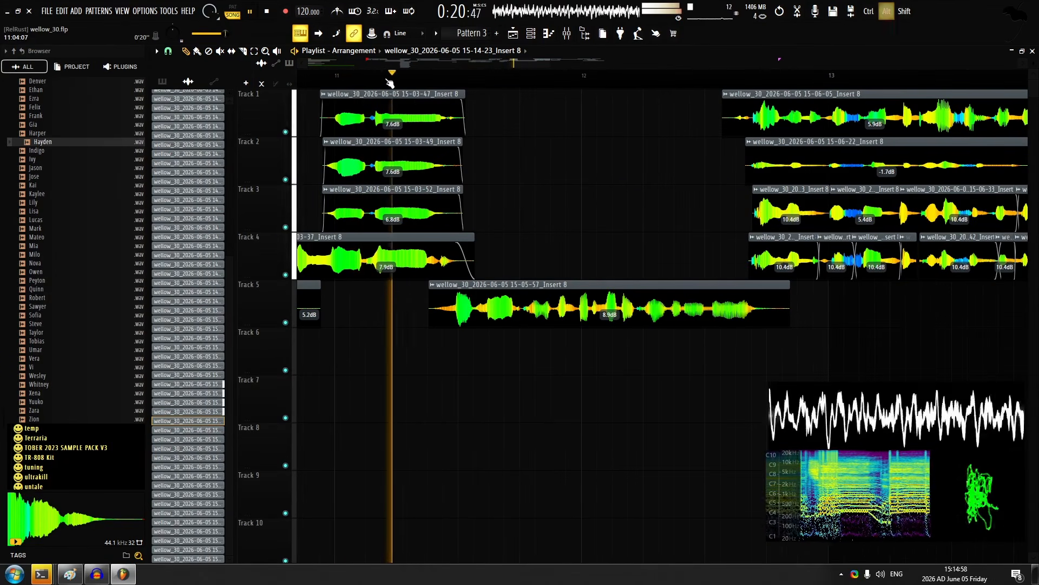
key("space")
left_click(397, 77)
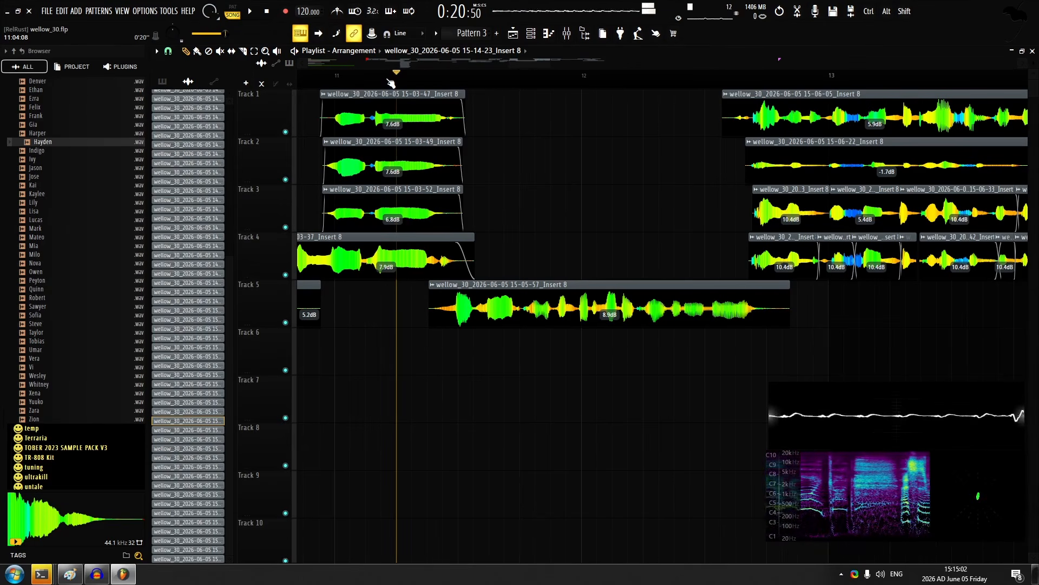
key("space")
scroll(595, 288, "up", 3)
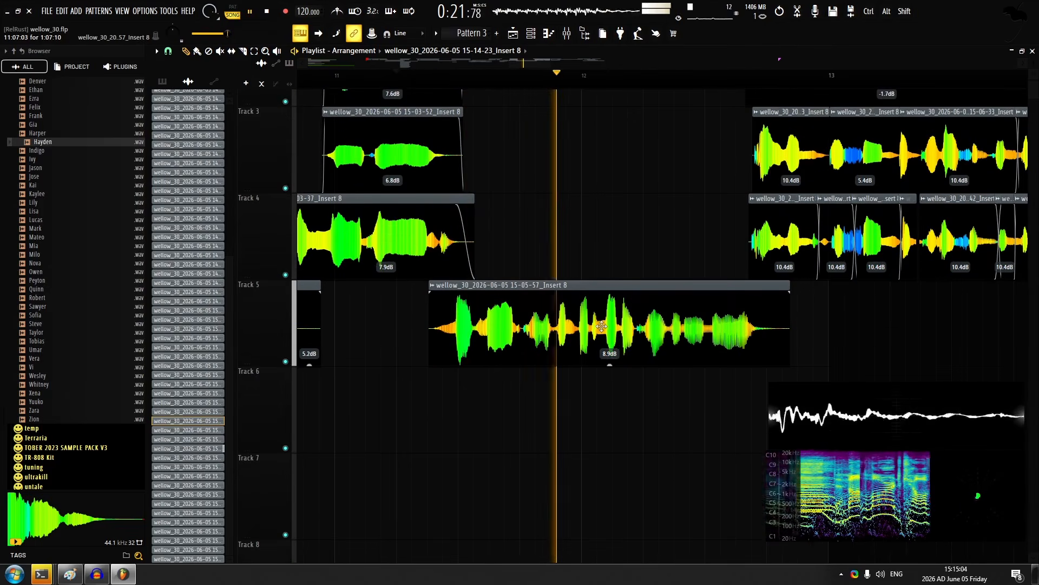
double_click(445, 288)
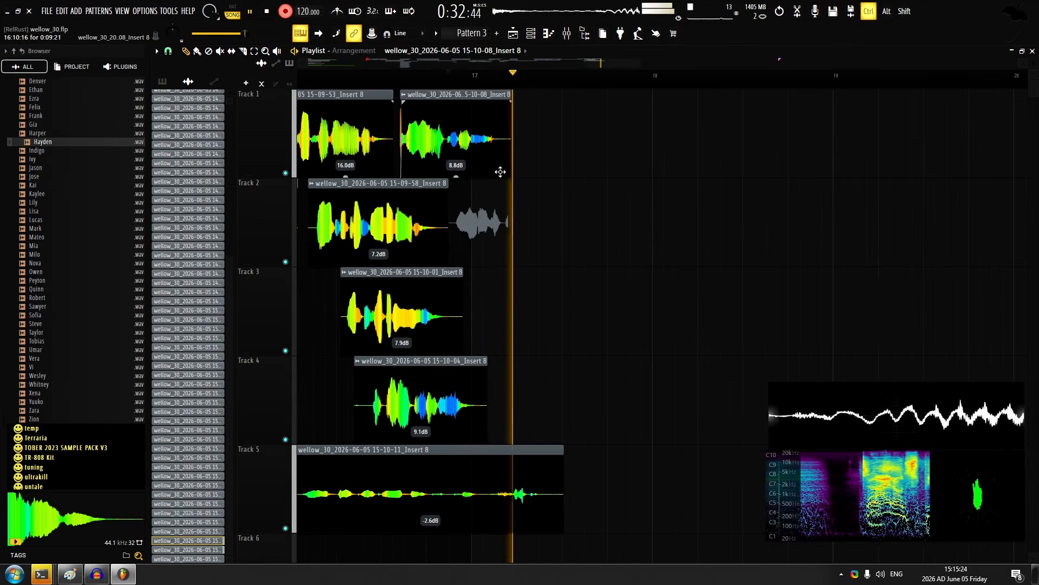
Record a new take on track 2 from just before bar 17 and set its gain to 8.9 dB
scroll(509, 183, "up", 2)
key("space")
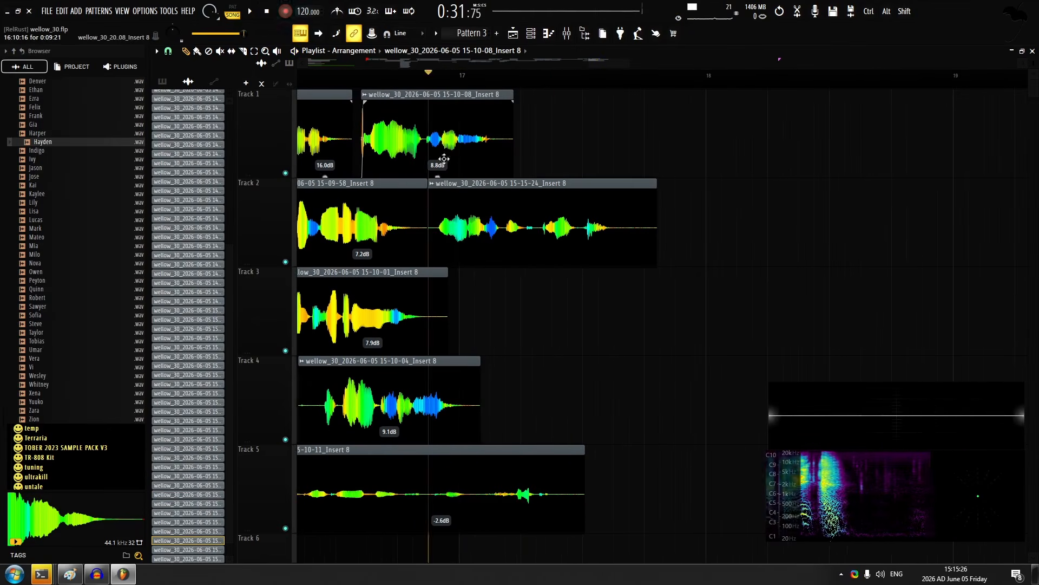
key("space")
left_click_drag(542, 265, 542, 233)
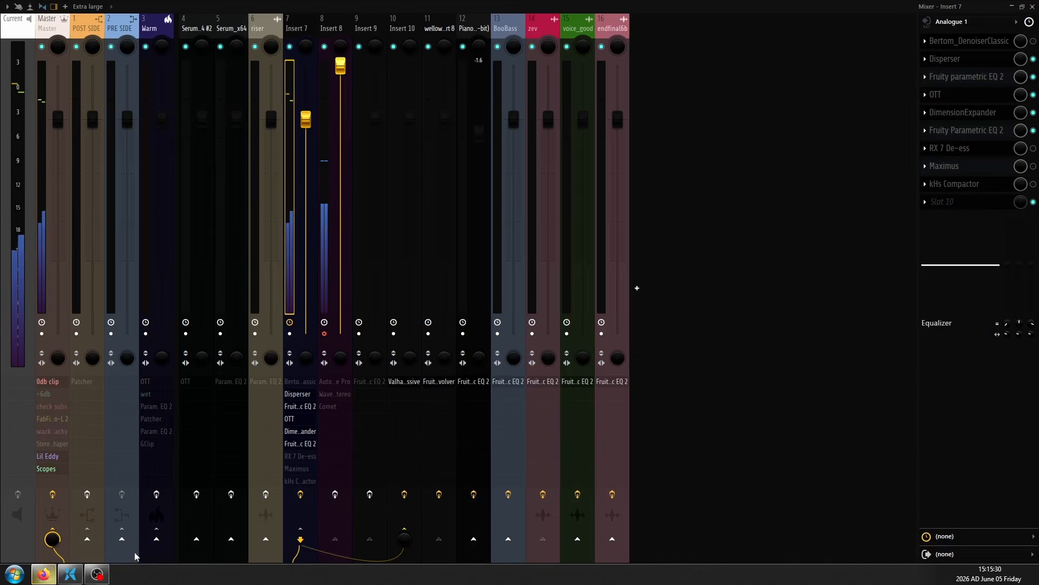
Switch to Firefox, search the web for periapsis and read its Wiktionary entry
left_click(44, 575)
left_click(201, 38)
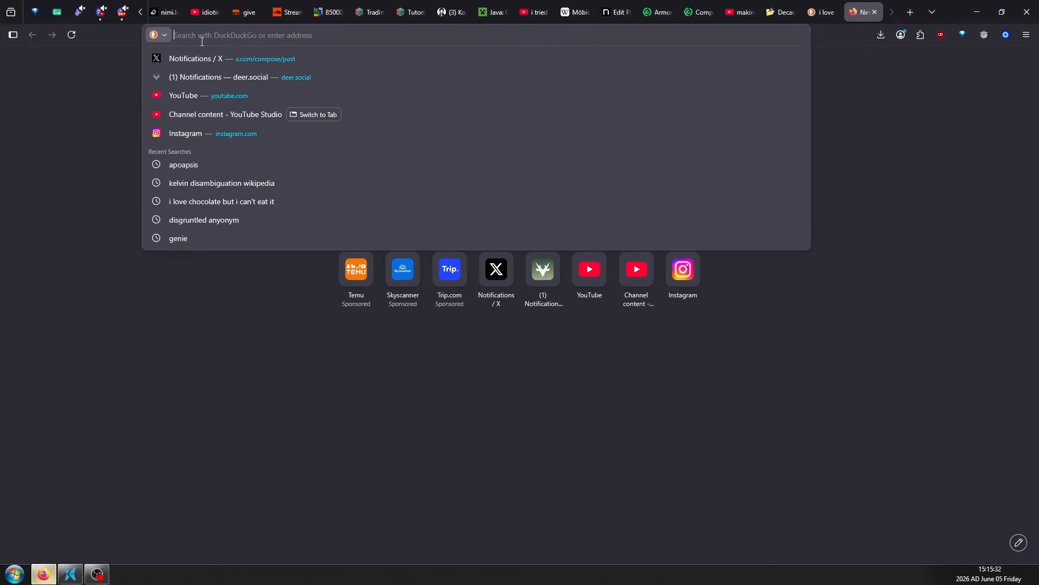
type("is periapsis greek")
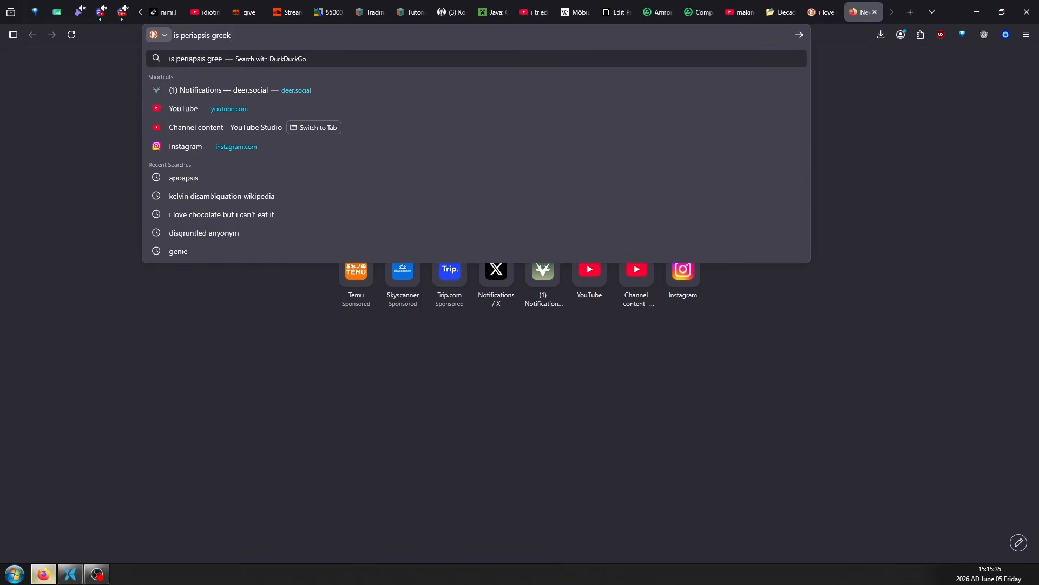
key("Return")
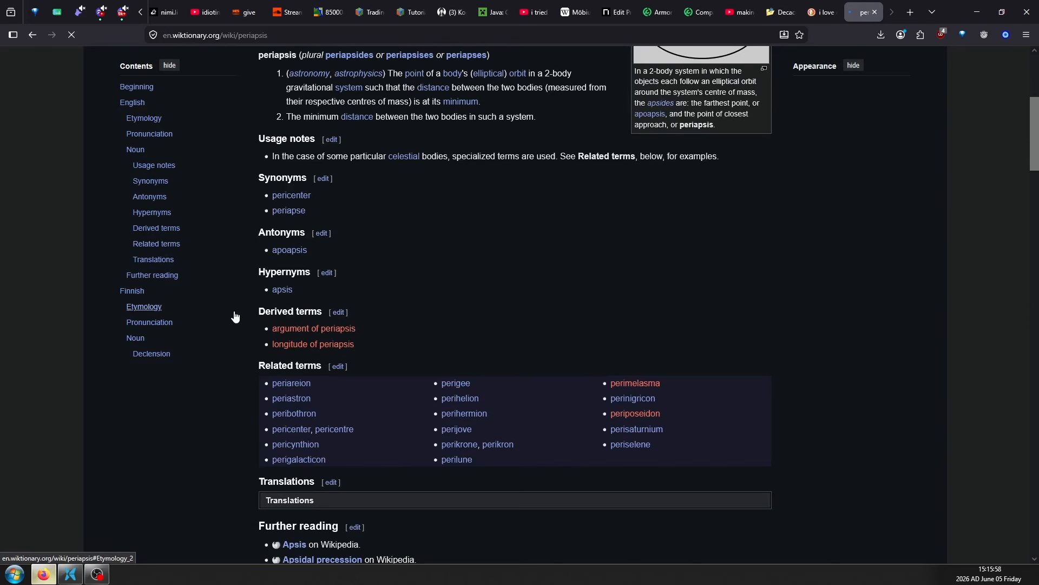
scroll(235, 316, "up", 5)
scroll(233, 311, "up", 2)
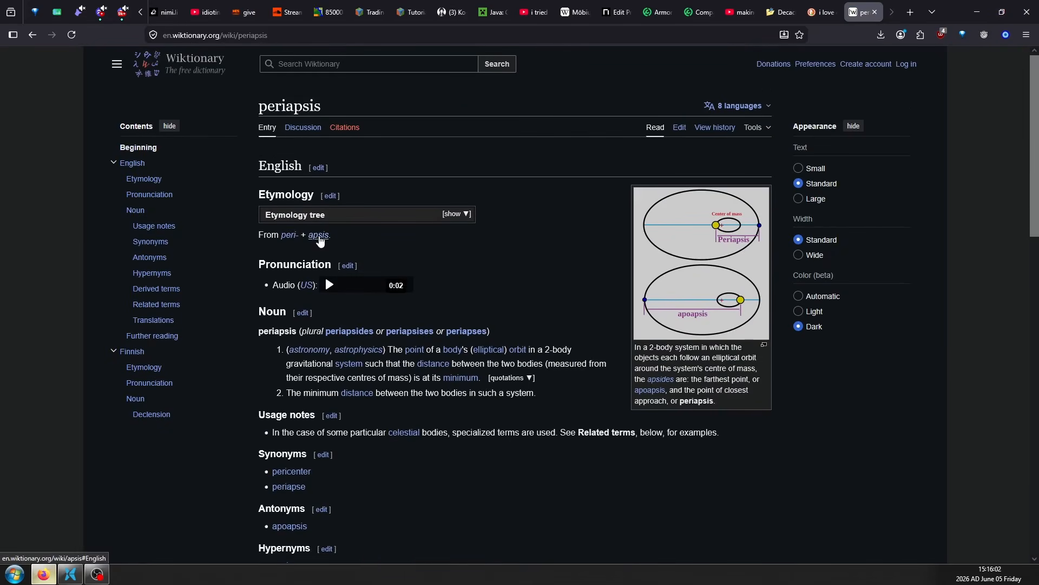
Look up the Wiktionary entries for peri- and apsis from the periapsis etymology, and close the peri- tab
middle_click(288, 237)
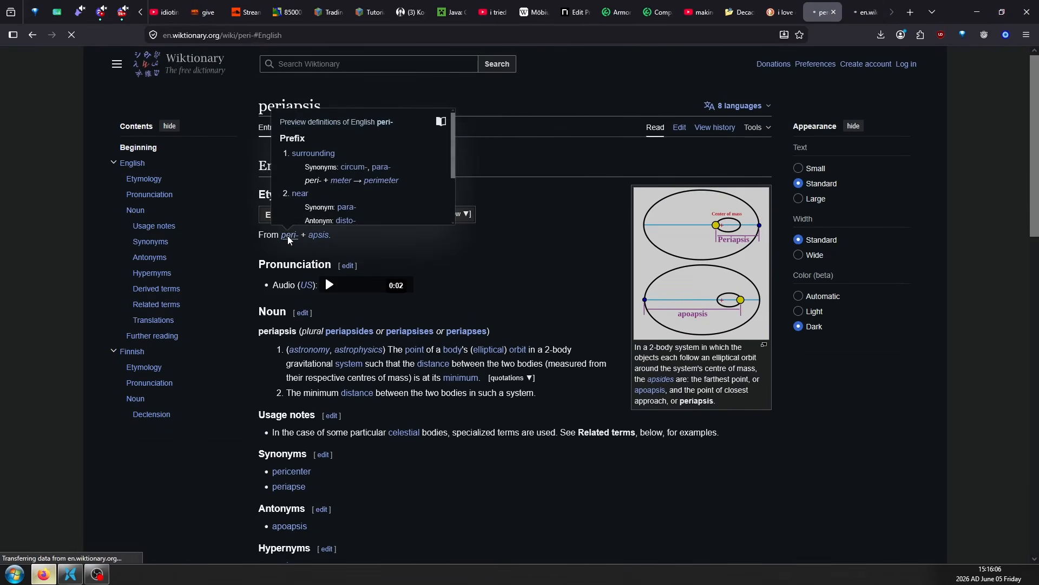
left_click(287, 237)
key("ctrl+w")
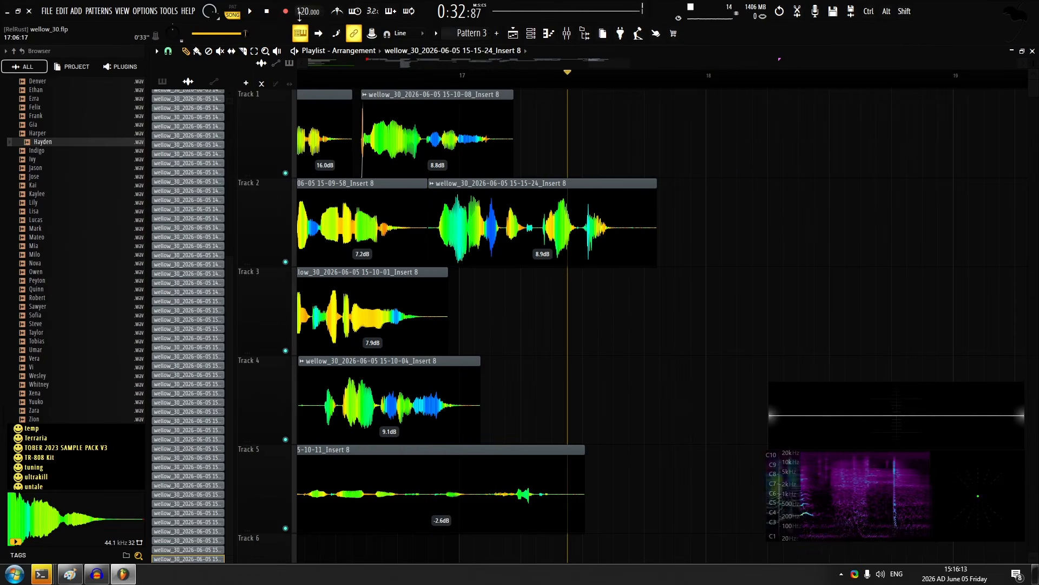
Switch back to FL Studio and record takes on tracks 1 and 3 from the middle of bar 17, both at 4.5 dB gain
left_click(286, 11)
key("space")
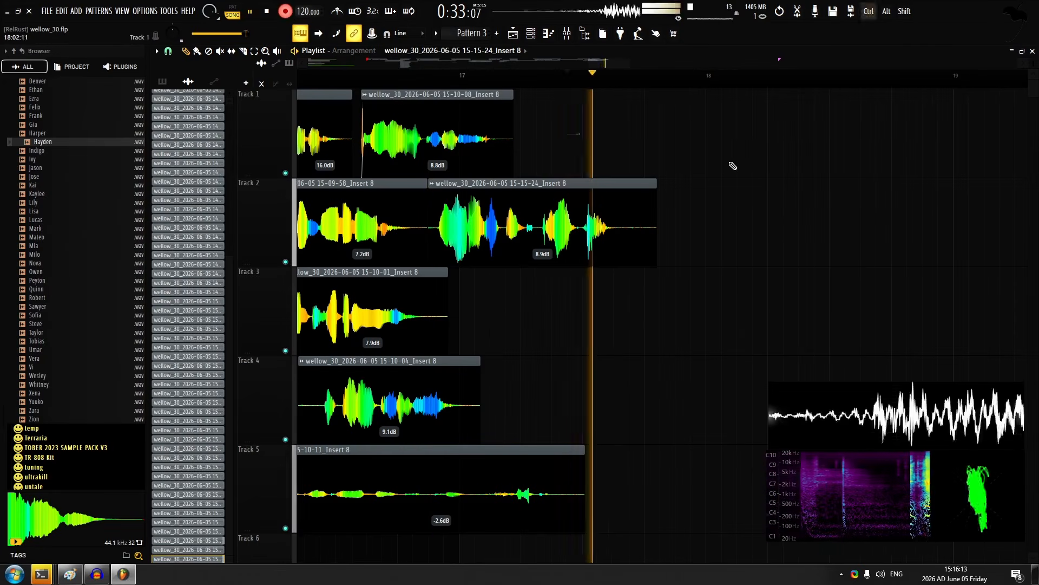
scroll(722, 157, "up", 4)
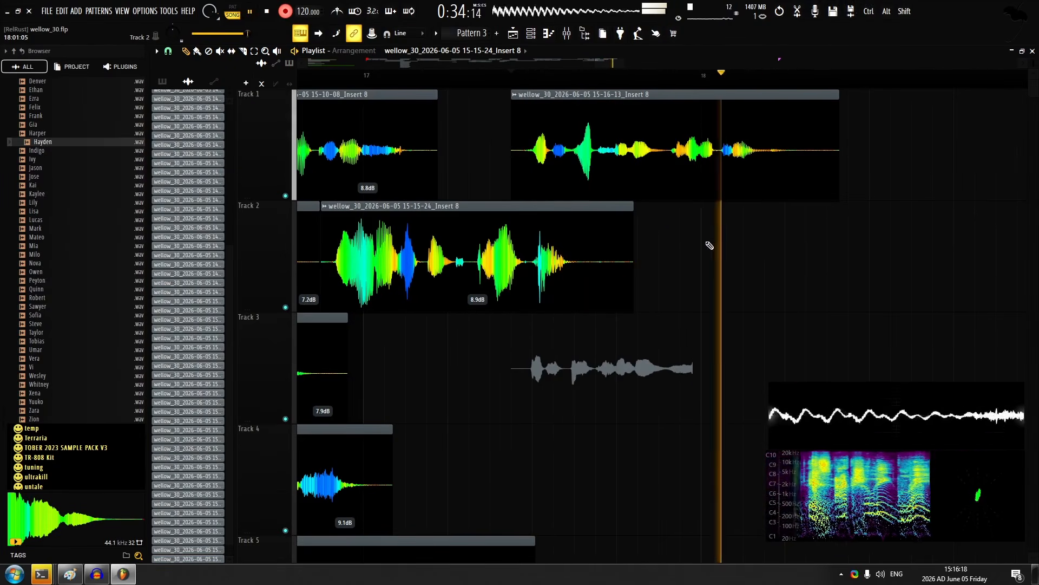
left_click(571, 278, "ctrl")
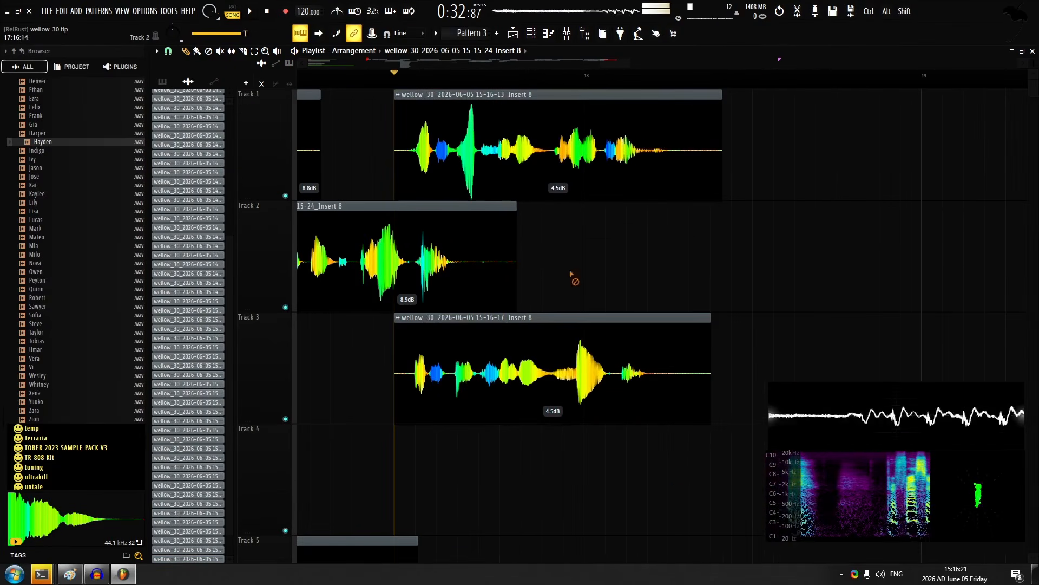
scroll(406, 161, "up", 2)
Slice the new takes on tracks 1 and 3 around bar 18, fading out the first piece on track 1
left_click(244, 51)
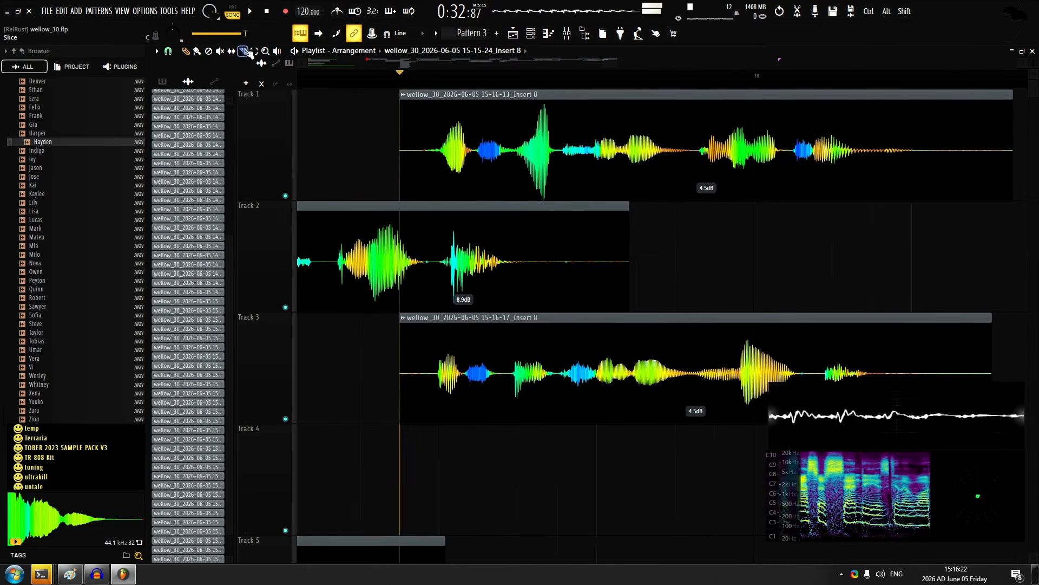
scroll(513, 143, "up", 2)
left_click(578, 146)
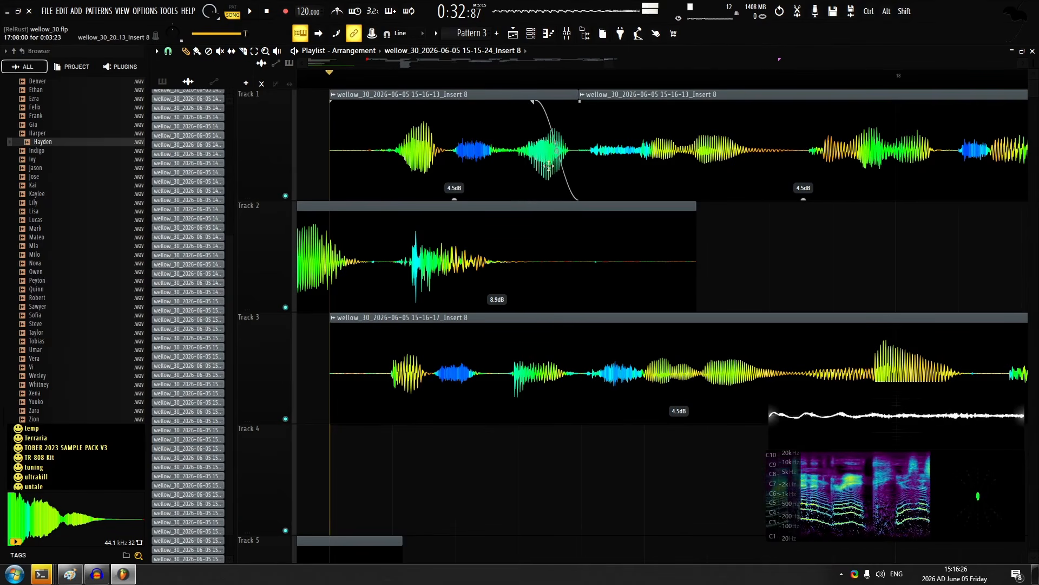
scroll(505, 292, "down", 3)
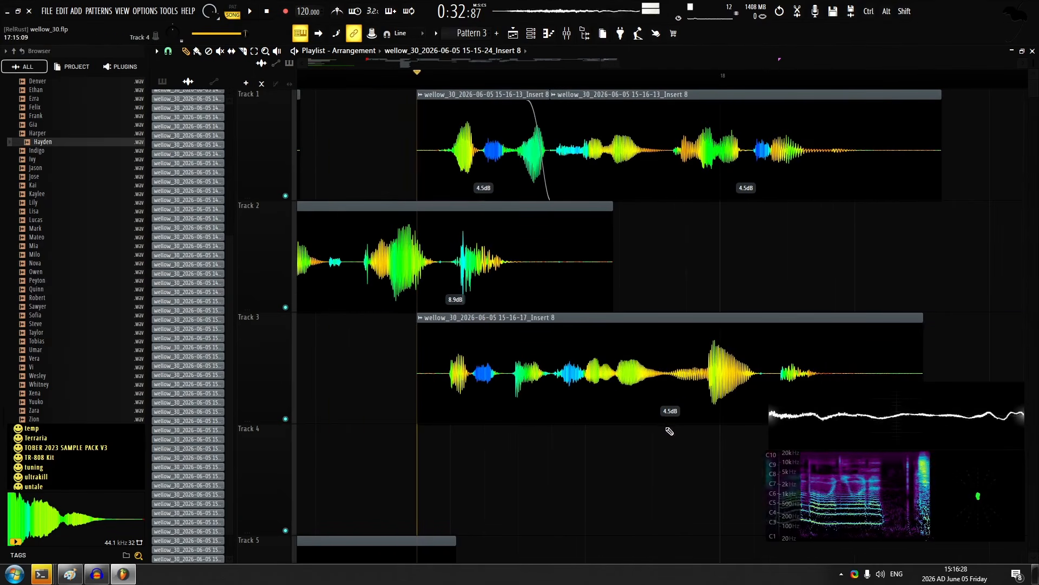
scroll(566, 331, "up", 3)
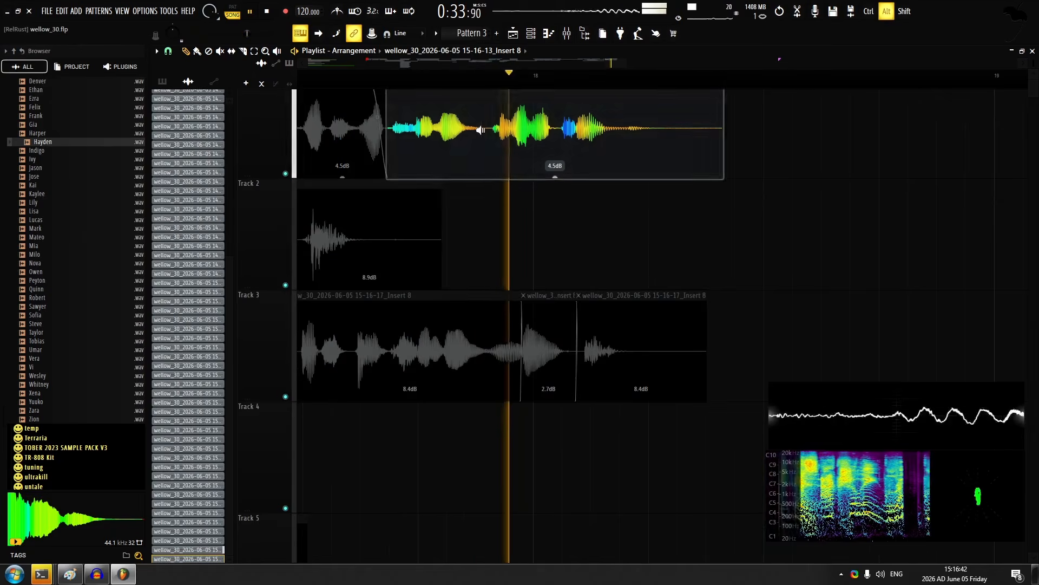
key("space")
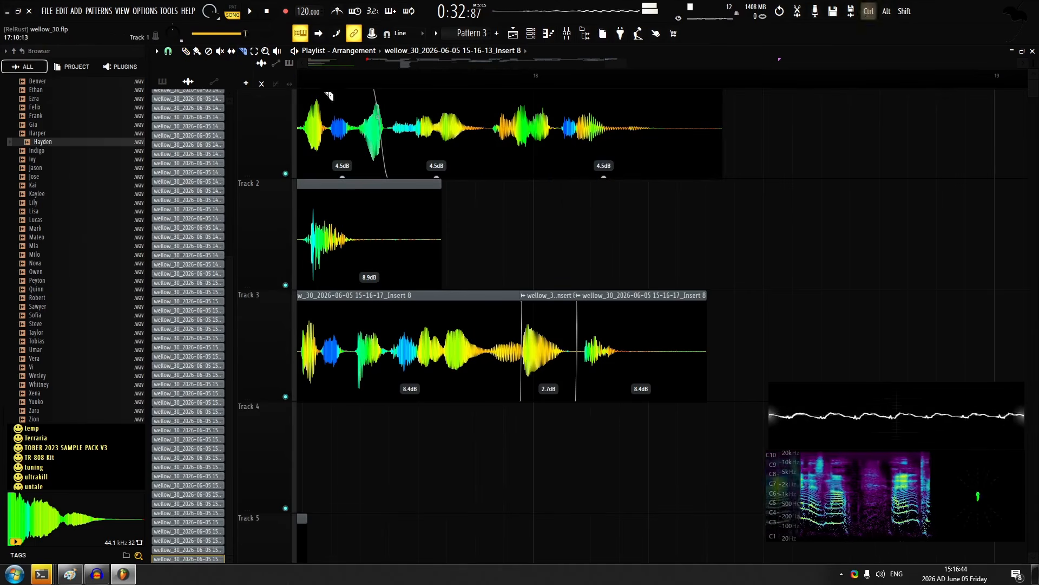
Set the gain of the middle track 1 piece to 5.3 dB and the last piece to 7.2 dB
scroll(506, 142, "up", 2)
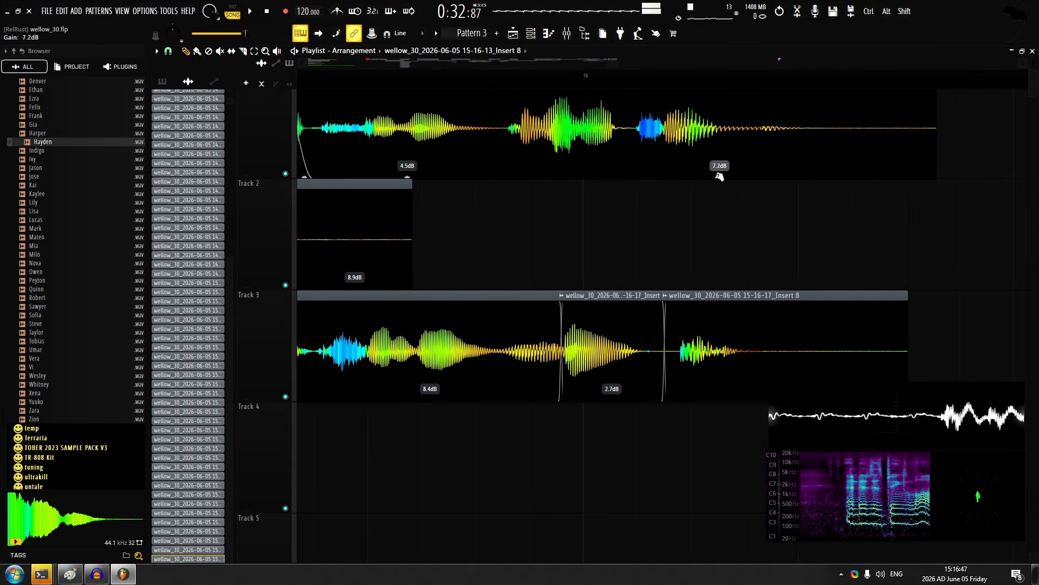
key("space")
scroll(657, 169, "down", 3)
left_click_drag(557, 176, 558, 172)
key("space")
Open the channel settings of the latest takes on tracks 1 and 3, and play the layers back through bar 18
double_click(552, 147)
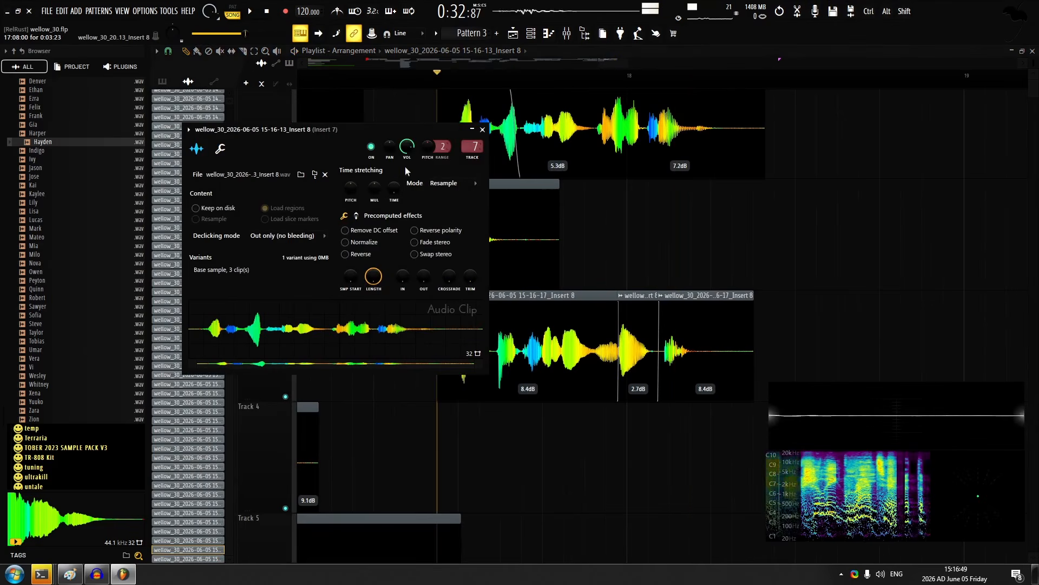
double_click(559, 332)
key("space")
left_click(510, 157)
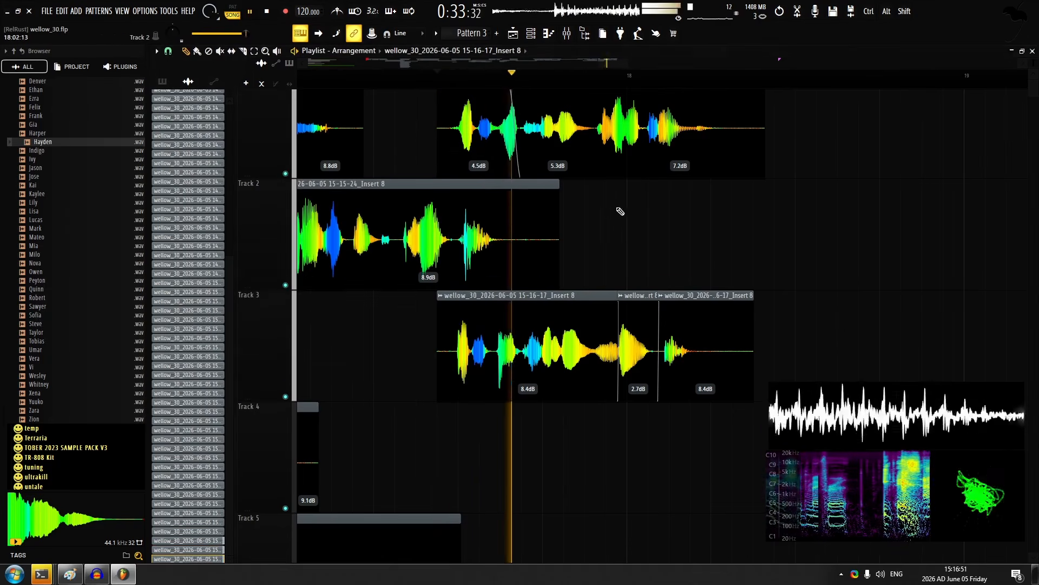
scroll(623, 216, "down", 2)
left_click_drag(630, 224, 546, 219)
key("space")
Record a new vocal take on track 2 starting just after bar 18
left_click(586, 77)
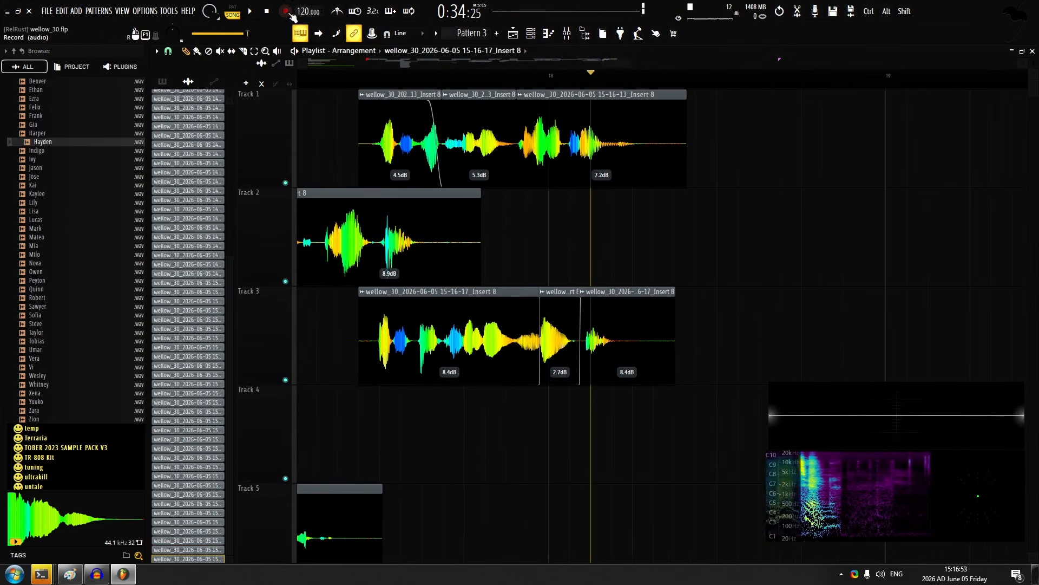
left_click(288, 12)
key("space")
left_click_drag(665, 217, 517, 223)
scroll(569, 201, "up", 1)
left_click_drag(645, 187, 568, 231)
scroll(566, 206, "up", 1)
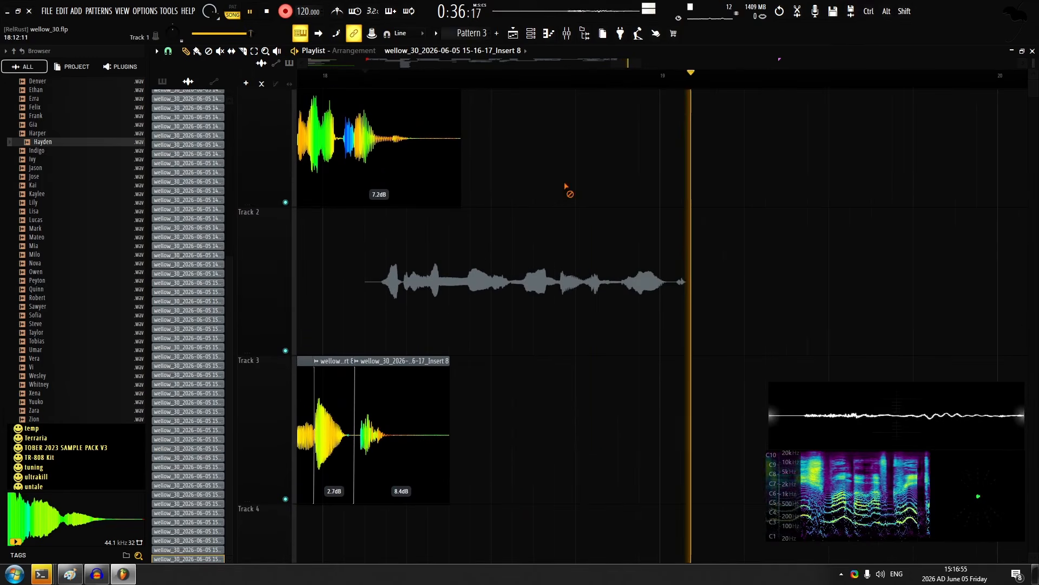
key("space")
Try recording another layer on track 4 from just after bar 18 and undo the recorded items
key("space")
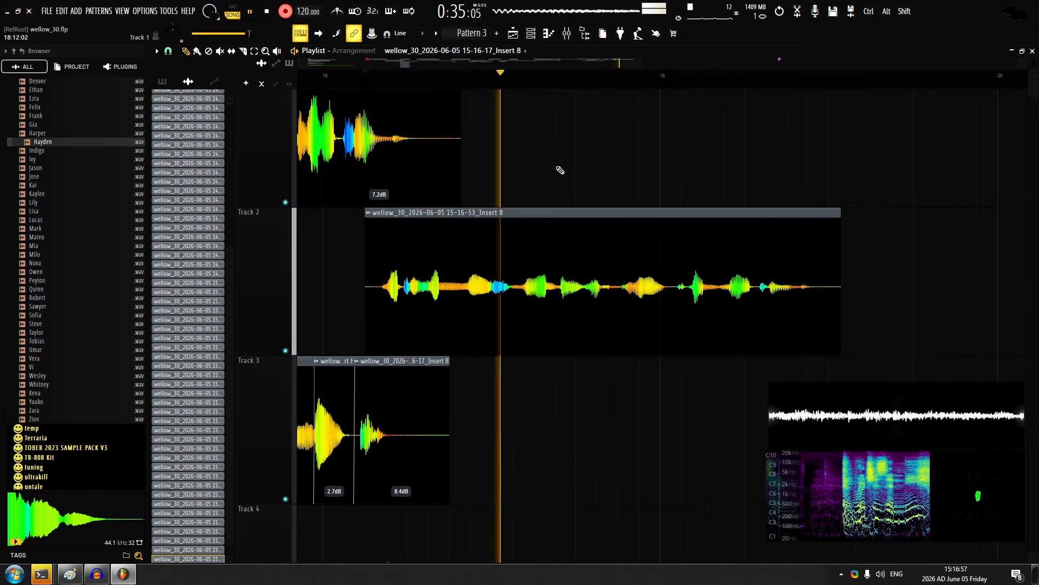
scroll(560, 171, "down", 1)
Record a vocal layer on track 4 from just after bar 18 and set the takes on tracks 2 and 4 to 8.6 dB
key("space")
key("ctrl+z")
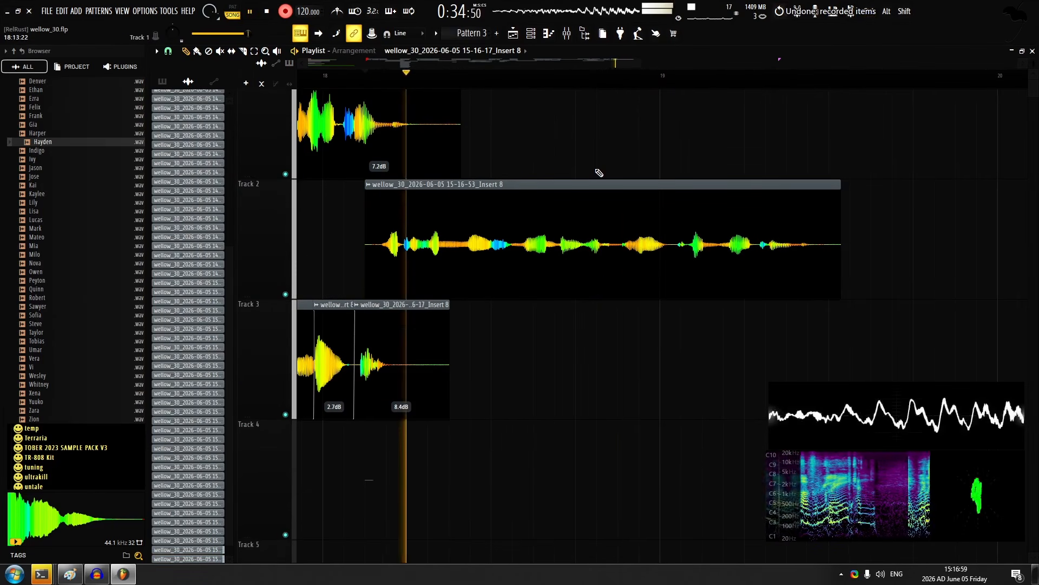
key("space")
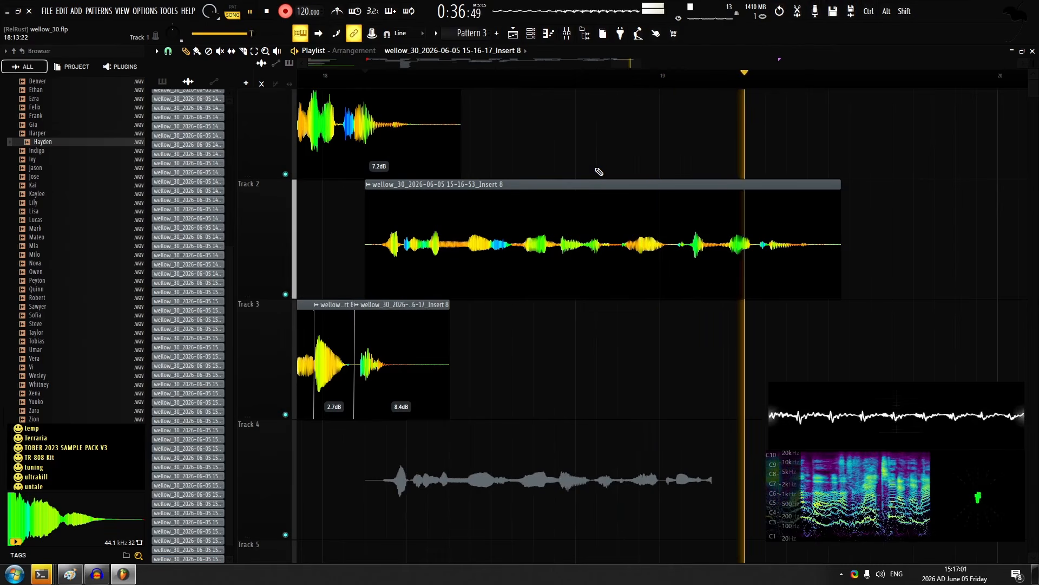
key("space")
scroll(597, 172, "down", 1)
left_click_drag(590, 206, 548, 399)
left_click_drag(589, 283, 589, 233)
key("ctrl+d")
scroll(574, 249, "down", 1)
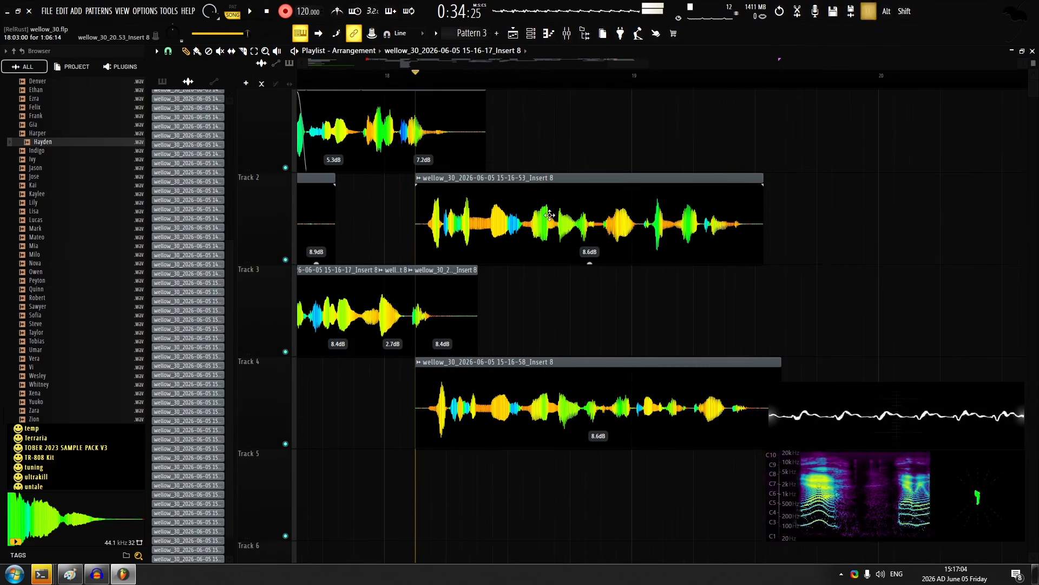
Raise the gain of the new track 2 take to 10.6 dB and the track 4 take to 12.4 dB
double_click(460, 181)
key("Escape")
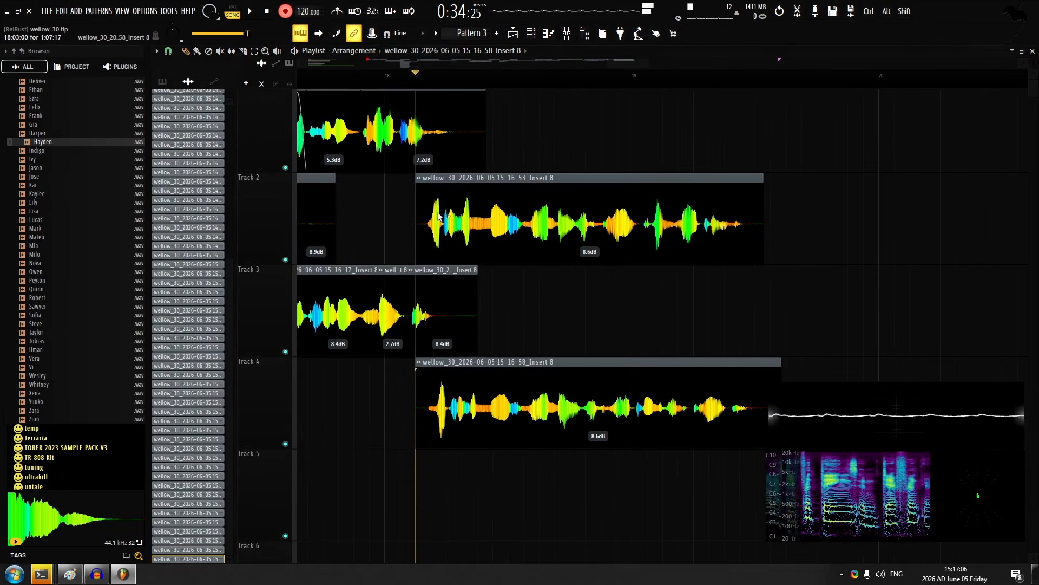
double_click(438, 216)
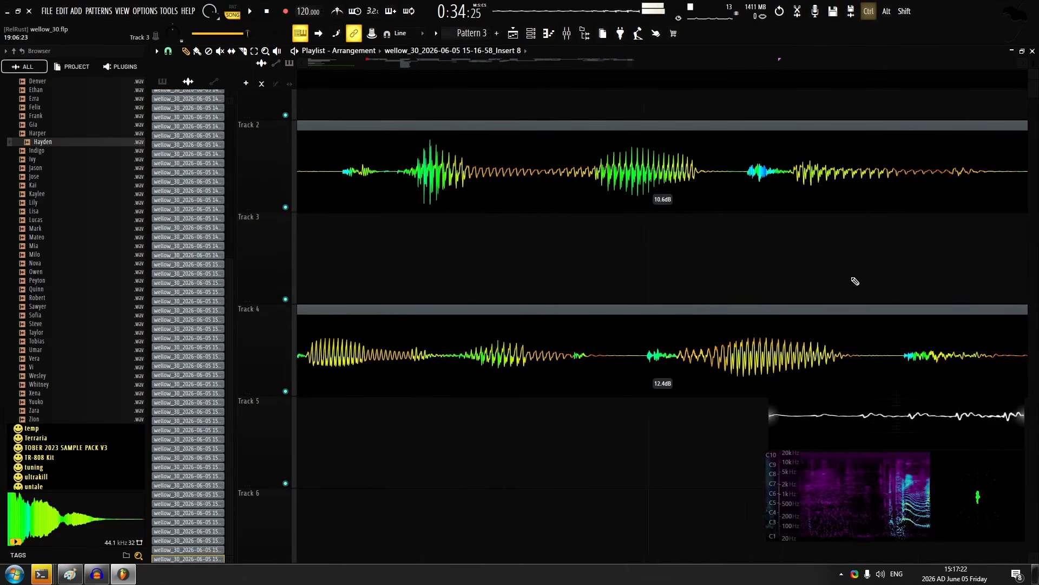
scroll(652, 310, "down", 3)
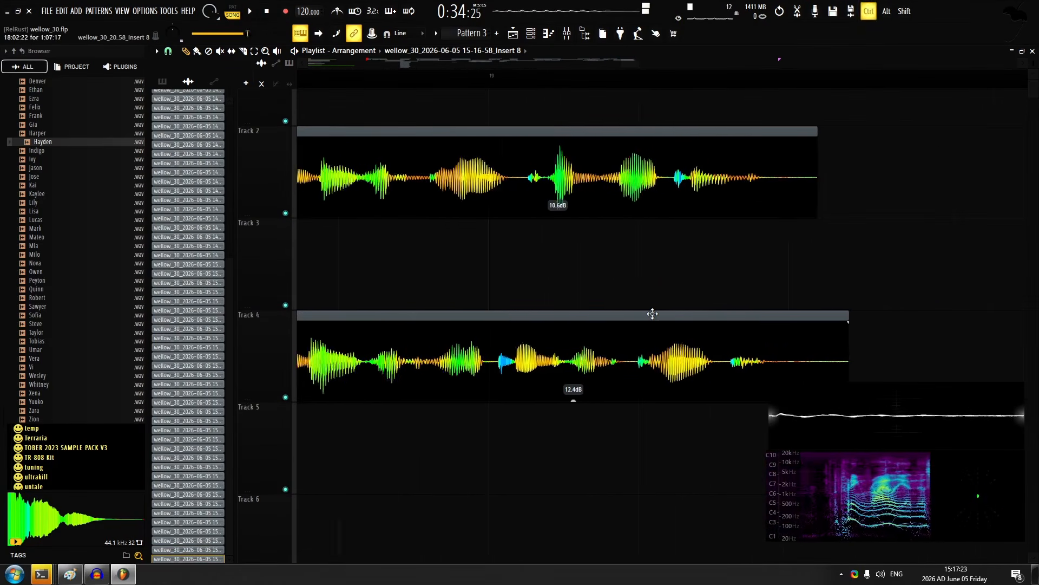
Shift the track 4 take slightly earlier to line up with the track 2 take and play the layers back
scroll(534, 332, "up", 4)
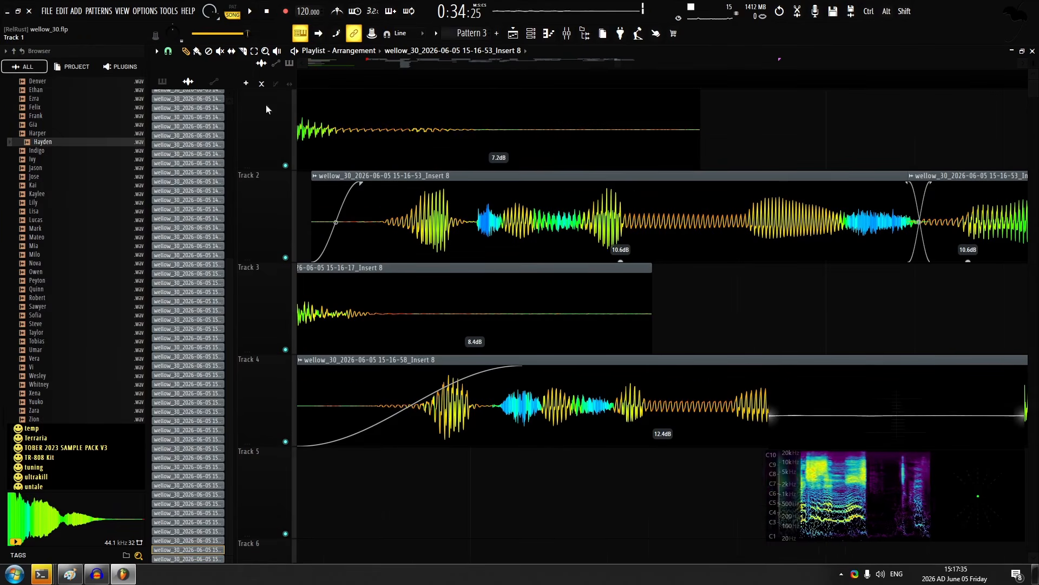
left_click_drag(540, 365, 519, 359)
key("space")
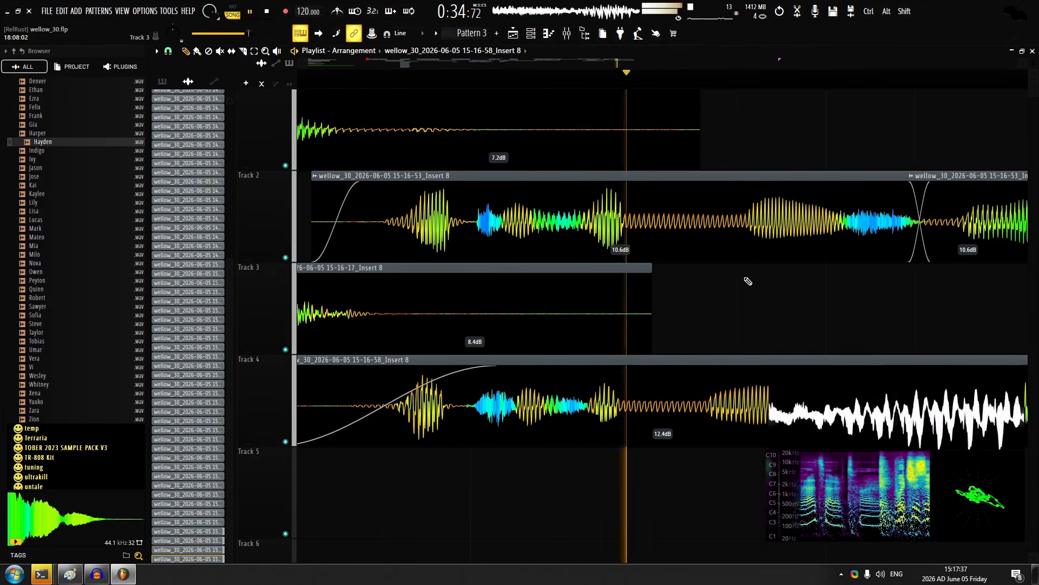
Slice the track 2 take at its second phrase and shift that piece earlier to line up with track 4
left_click_drag(908, 297, 516, 228)
left_click_drag(447, 230, 630, 280)
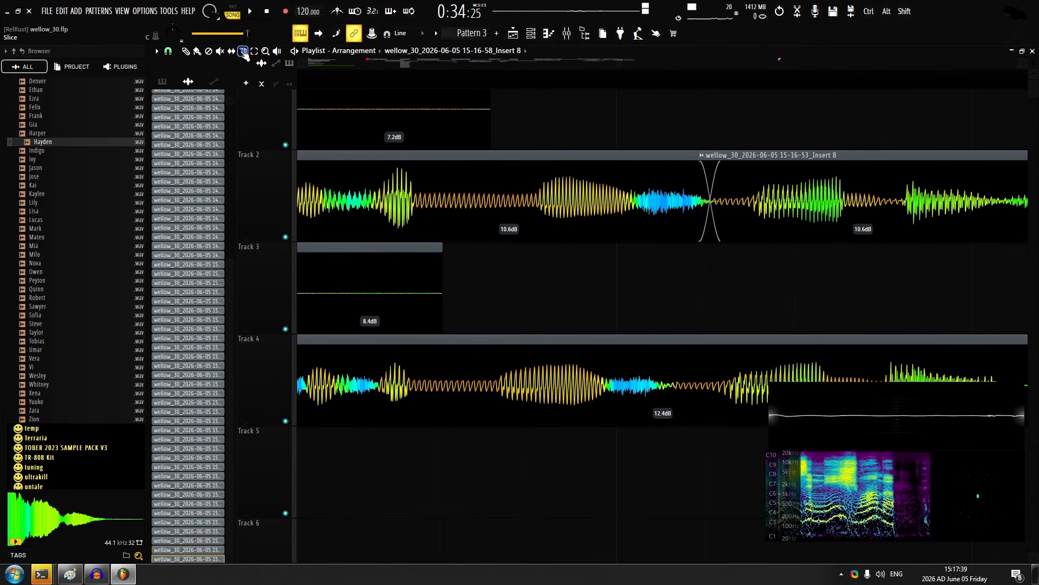
left_click(187, 52)
left_click_drag(591, 185, 554, 176)
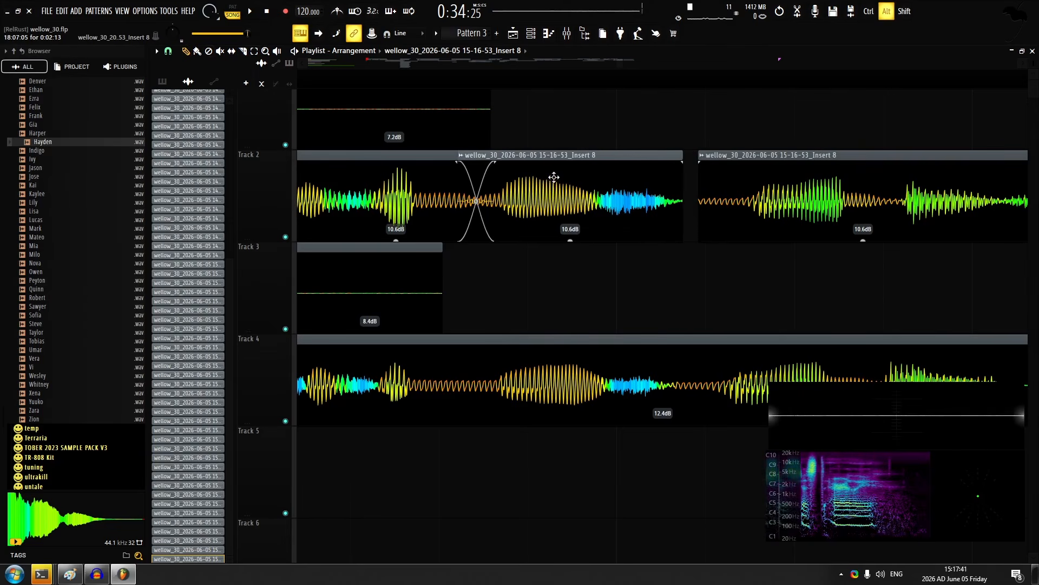
Shift the last track 2 piece earlier to close the gap before it, and play the layers back
key("space")
left_click_drag(807, 188, 596, 188)
key("space")
key("space")
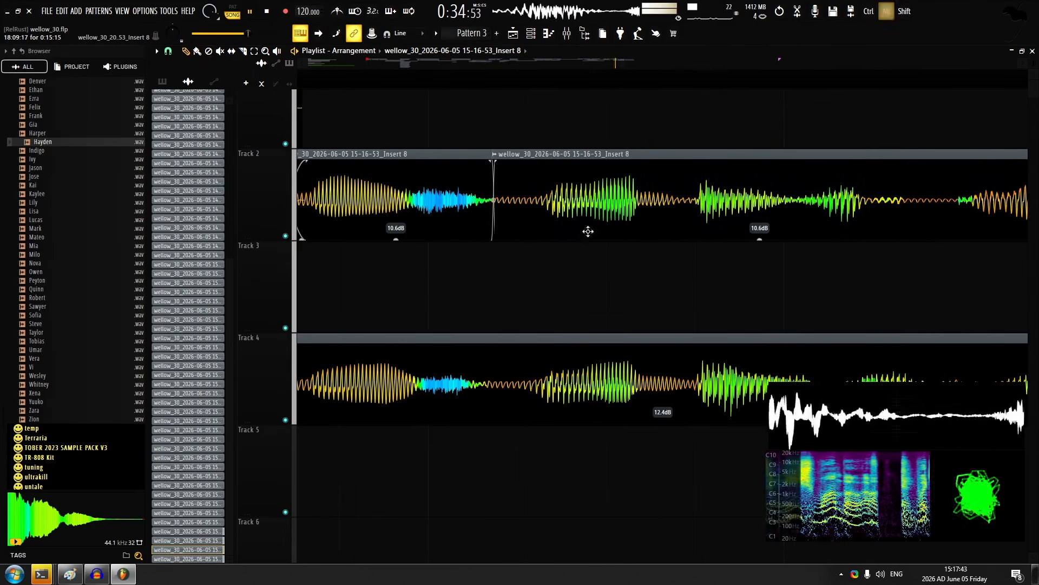
scroll(507, 278, "down", 4)
scroll(562, 264, "down", 7)
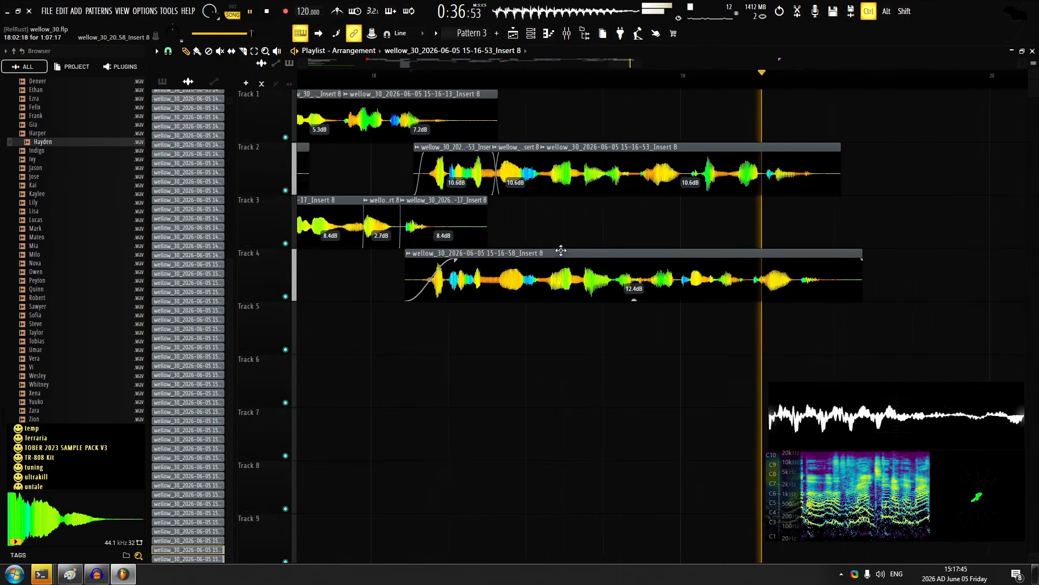
Slice the track 4 take midway and shift its second piece earlier to line up with track 2
scroll(573, 124, "up", 7)
key("space")
left_click_drag(712, 255, 530, 198)
scroll(377, 151, "up", 2)
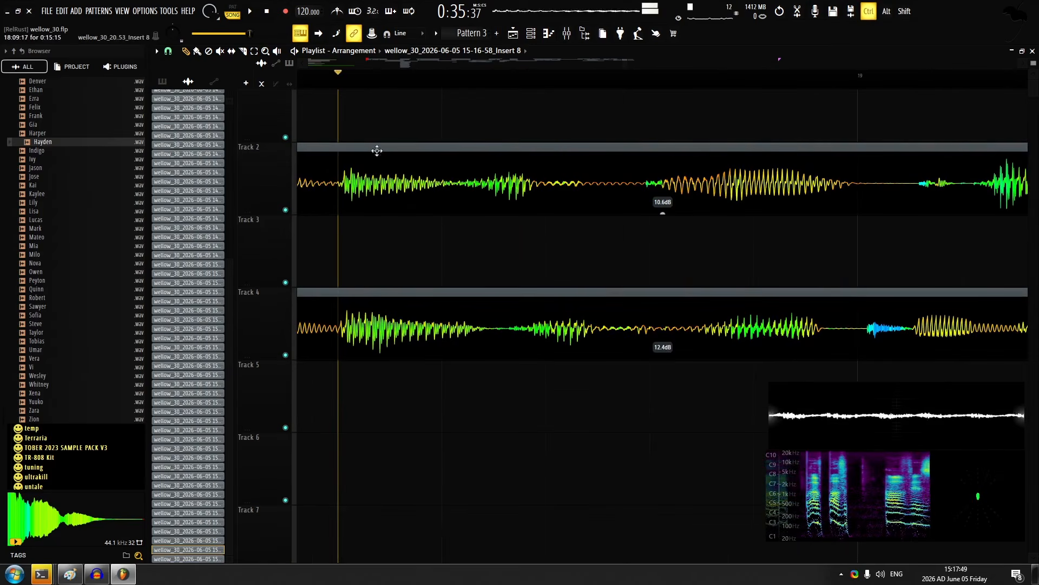
scroll(409, 134, "down", 4)
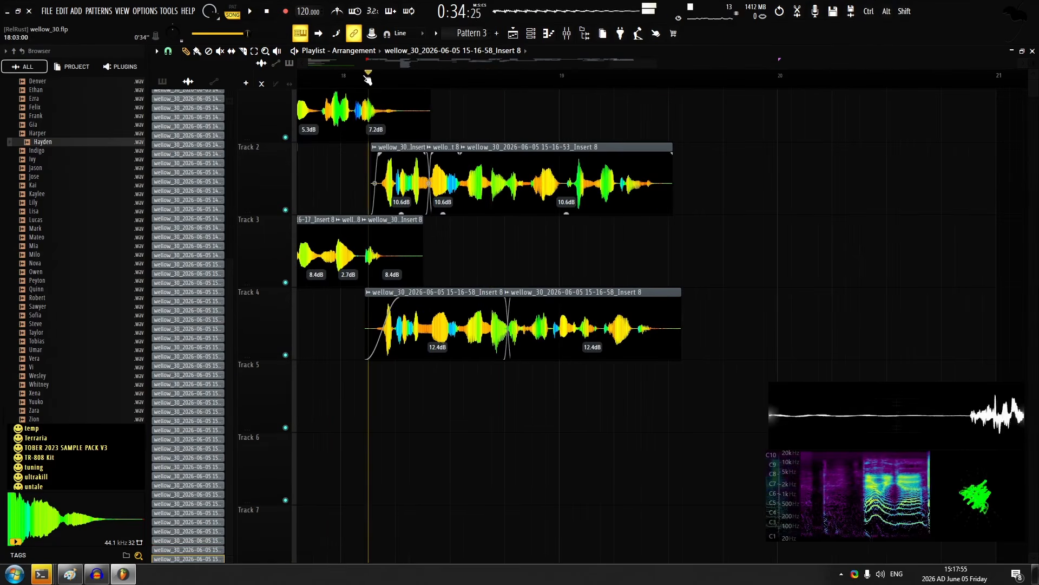
Play the aligned takes back from just after bar 18 to past bar 19
key("space")
scroll(455, 149, "up", 3)
scroll(665, 223, "down", 4)
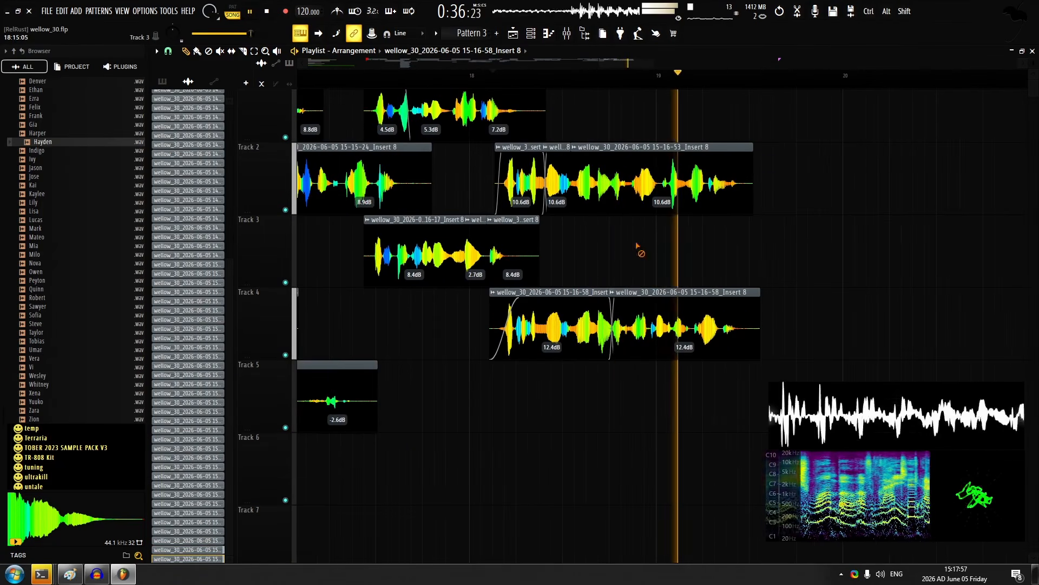
key("space")
scroll(531, 226, "up", 1)
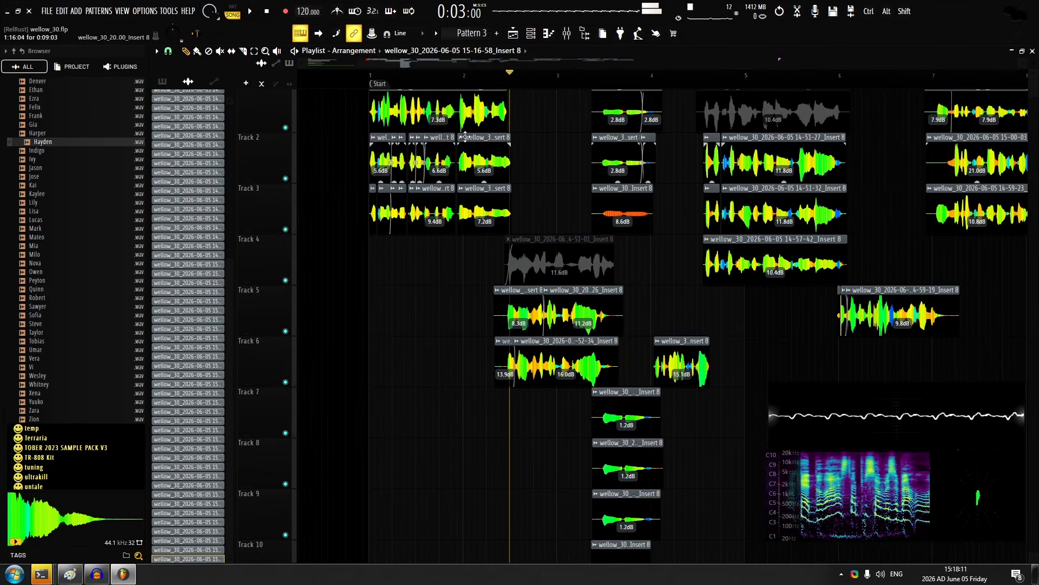
Play the opening bars, and record a new vocal take on track 20 from just before bar 4
key("space")
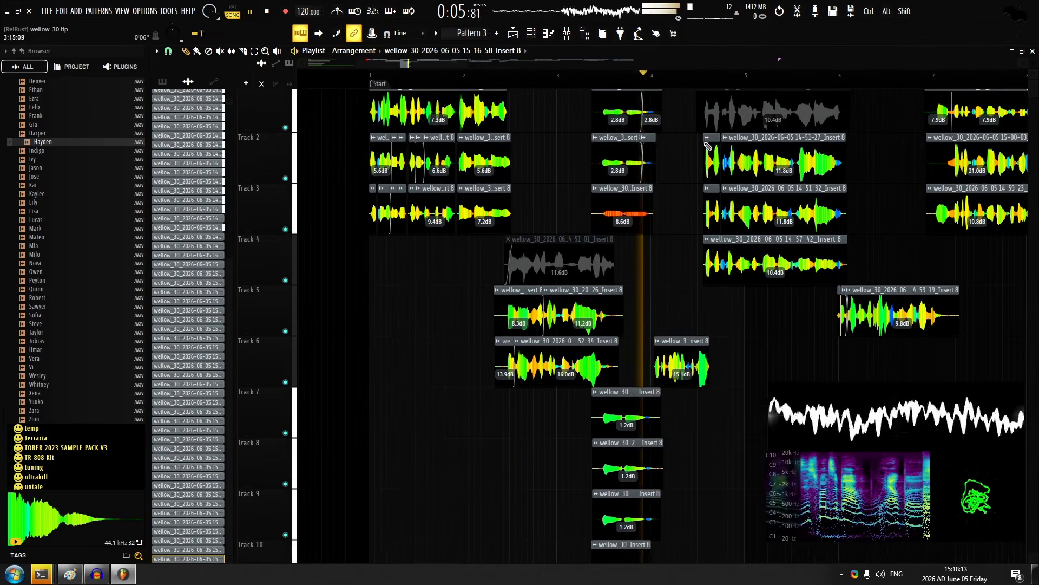
scroll(542, 206, "up", 4)
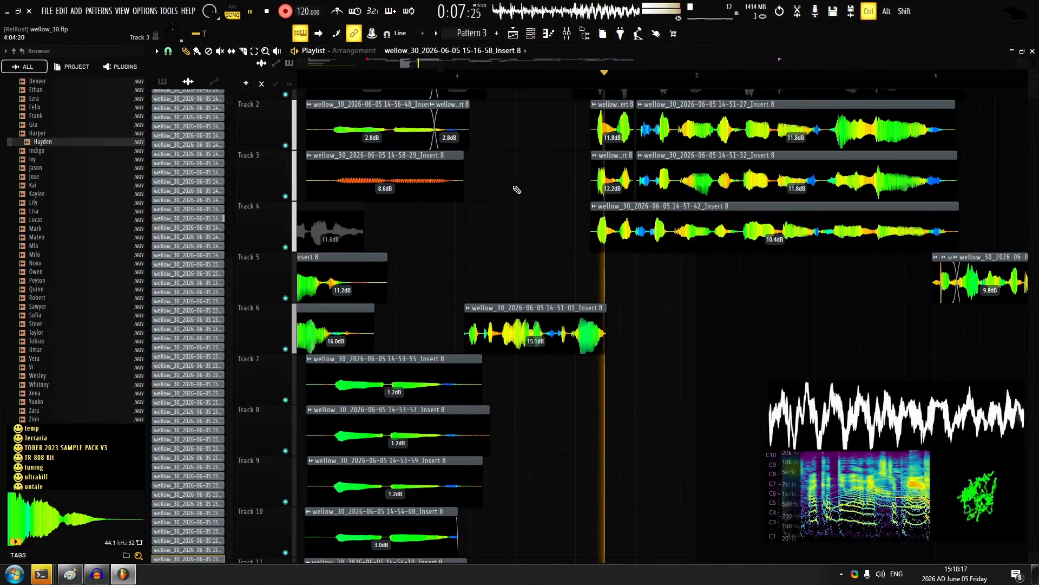
scroll(524, 222, "down", 4)
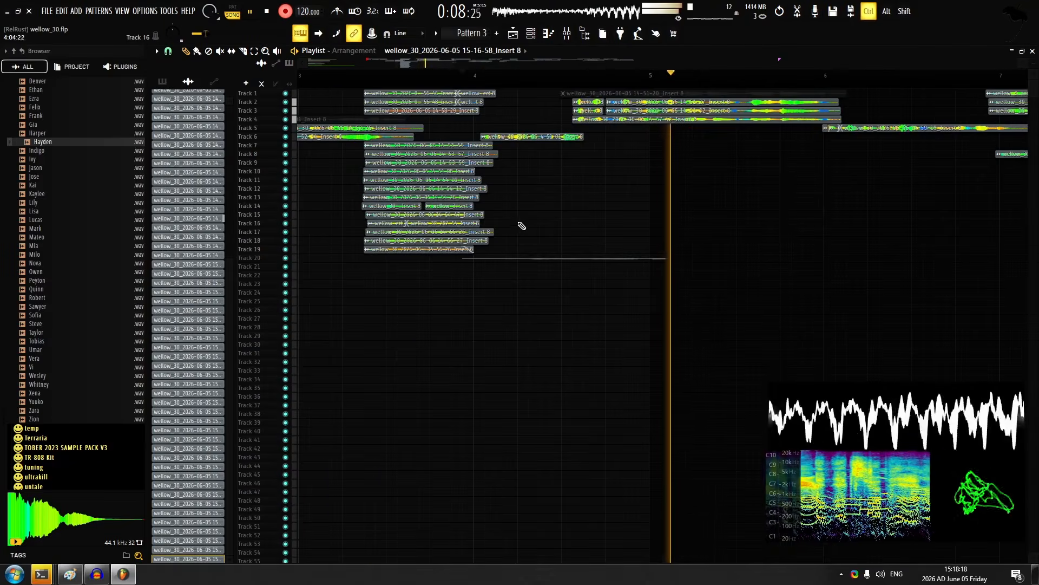
scroll(541, 214, "up", 2)
key("space")
Turn recording off and move the new track 20 take up to track 8, starting about halfway through bar 4
left_click(293, 12)
left_click_drag(539, 246, 415, 278)
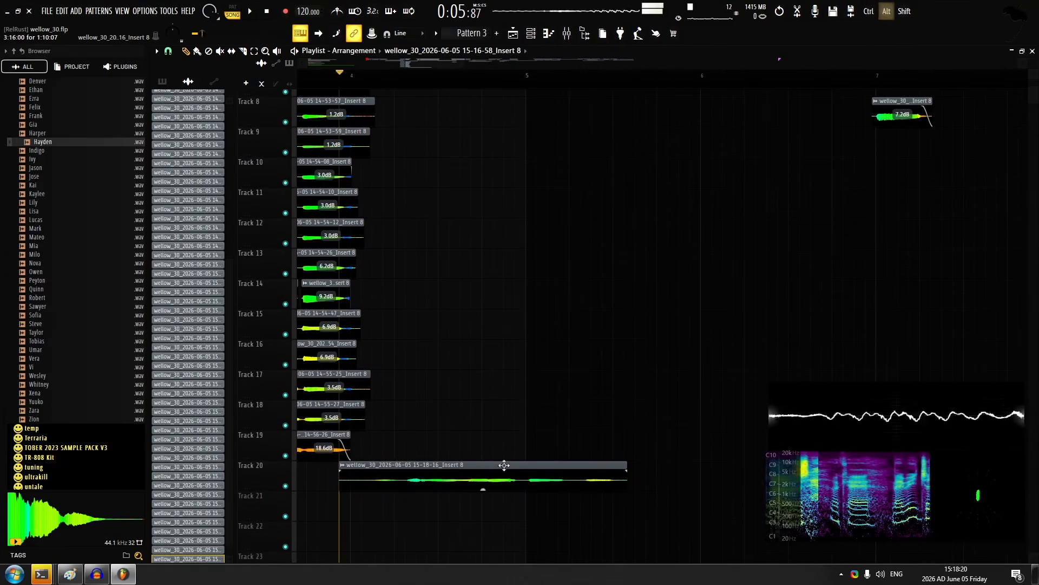
left_click_drag(503, 463, 598, 284)
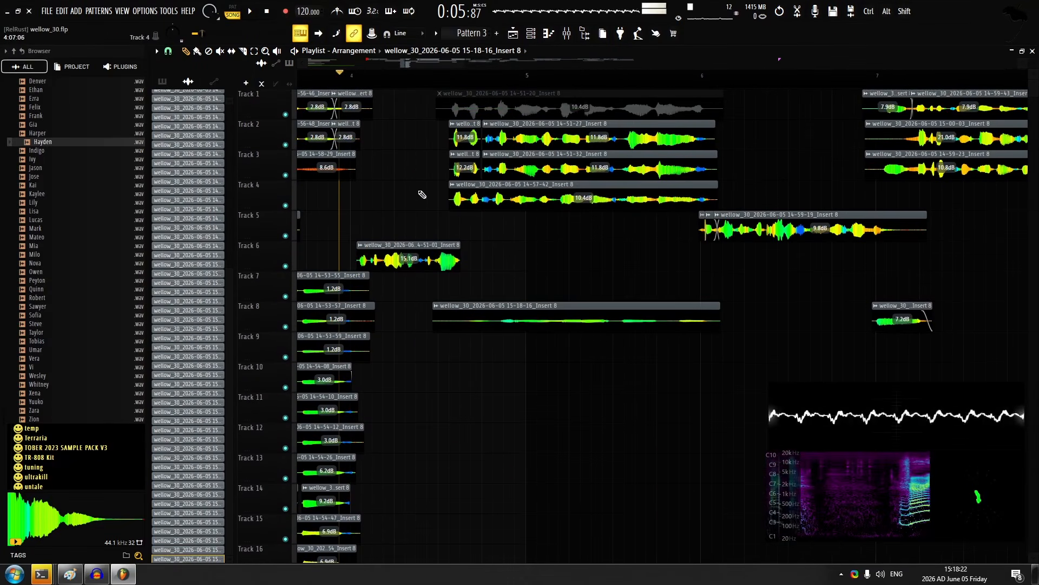
double_click(482, 310)
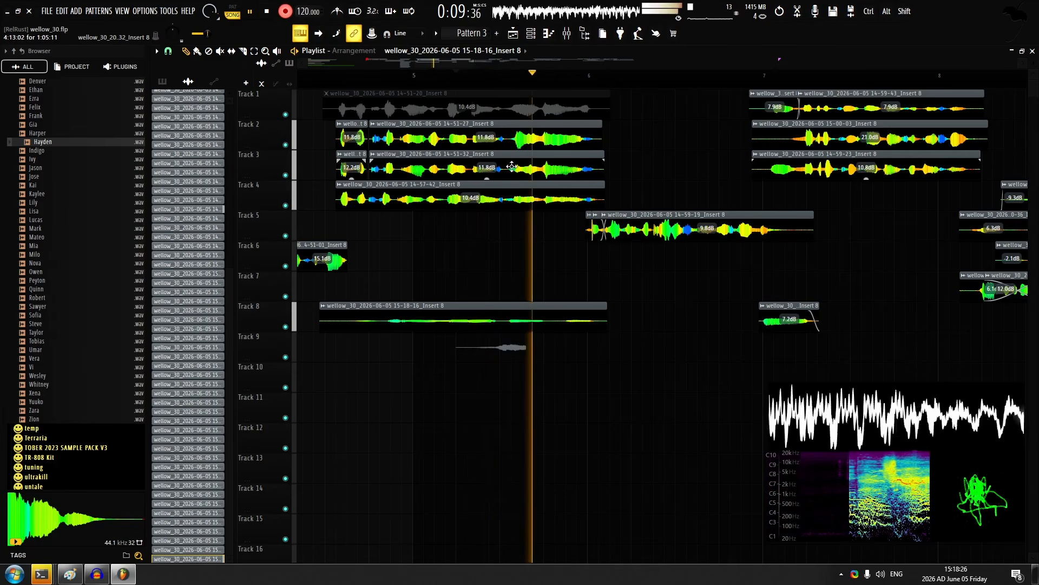
Record a short vocal take on track 9 starting about a quarter into bar 5
key("space")
scroll(506, 348, "up", 5)
scroll(522, 369, "up", 3)
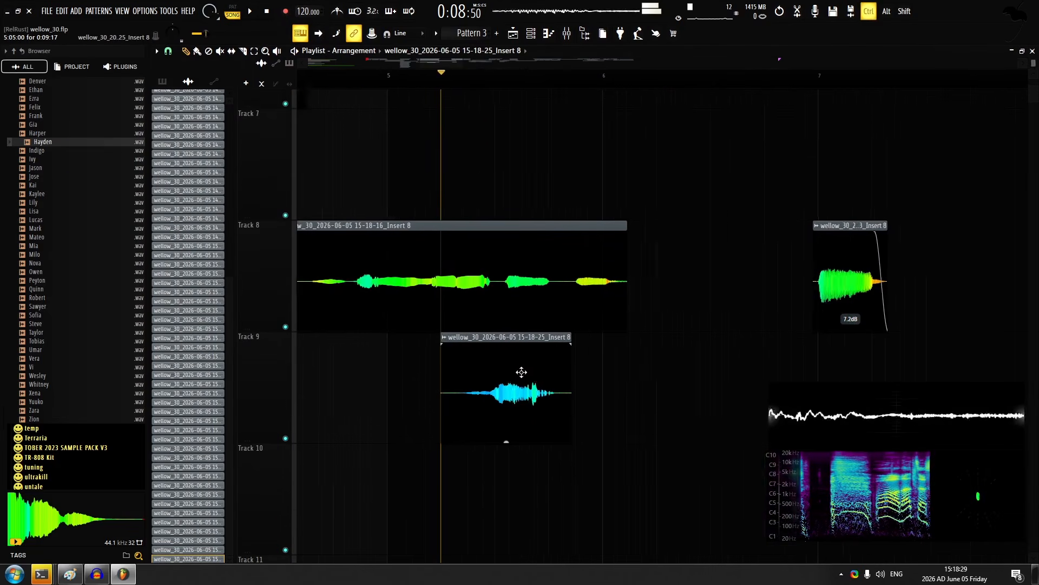
right_click(525, 367, "alt")
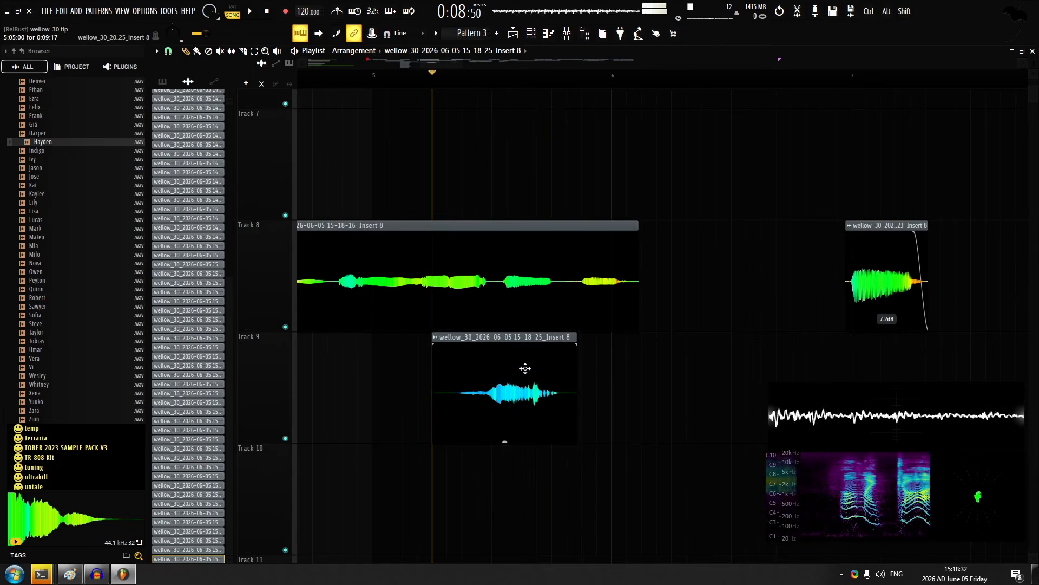
Open the channel settings of the short track 9 take and turn on Normalize
double_click(525, 368)
right_click(589, 176)
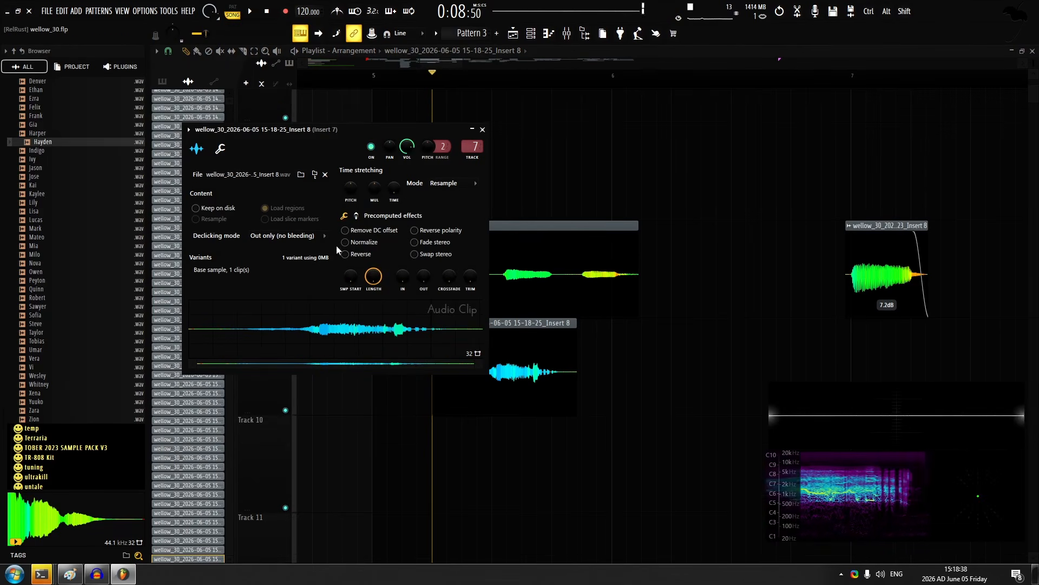
left_click(345, 242)
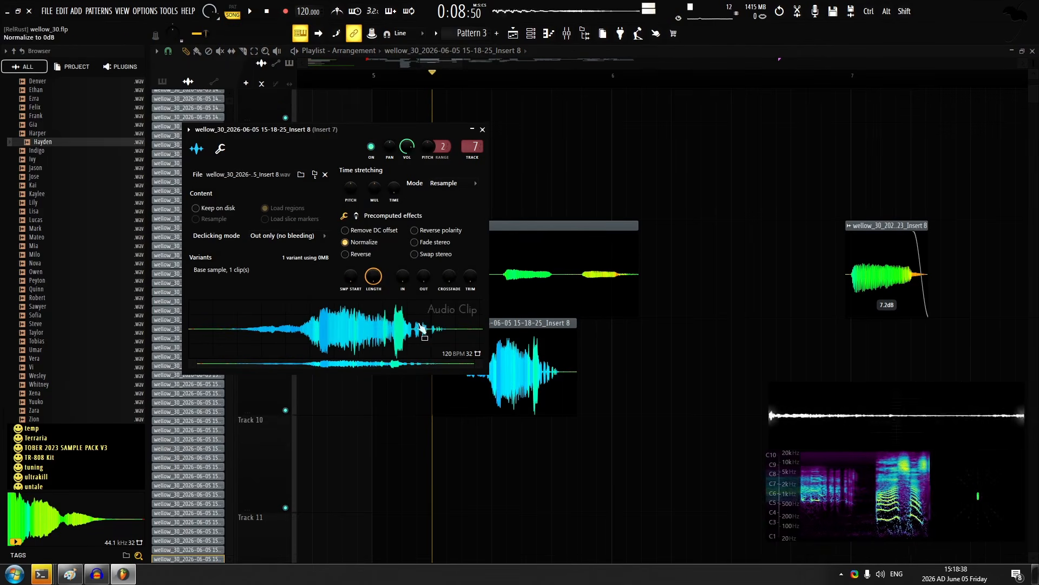
Try pitching the short take down 1300 cents with a pitch range of 13, and reset its pitch to 0 cents
left_click_drag(428, 147, 427, 206)
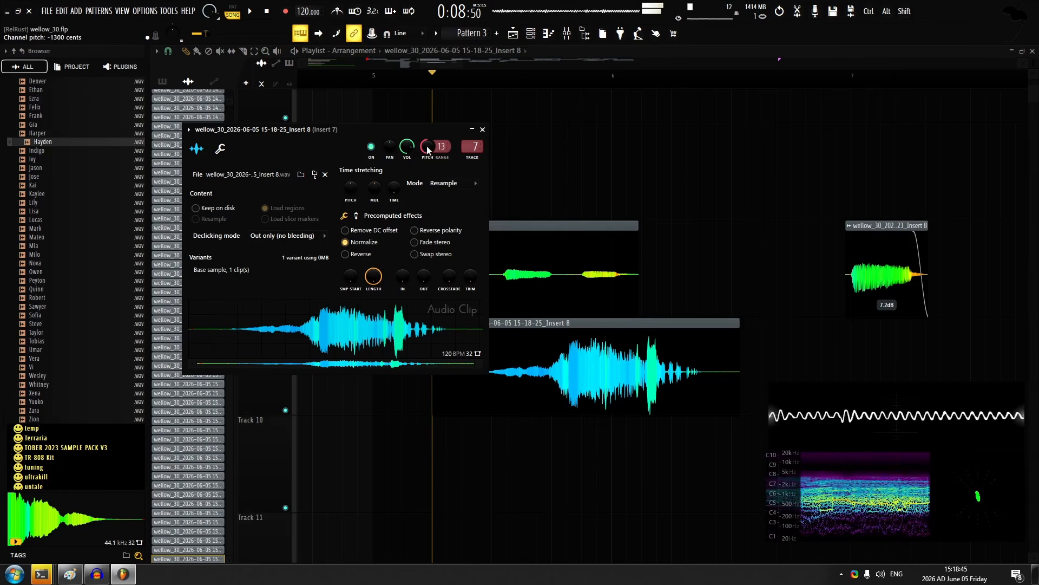
left_click(426, 149, "alt")
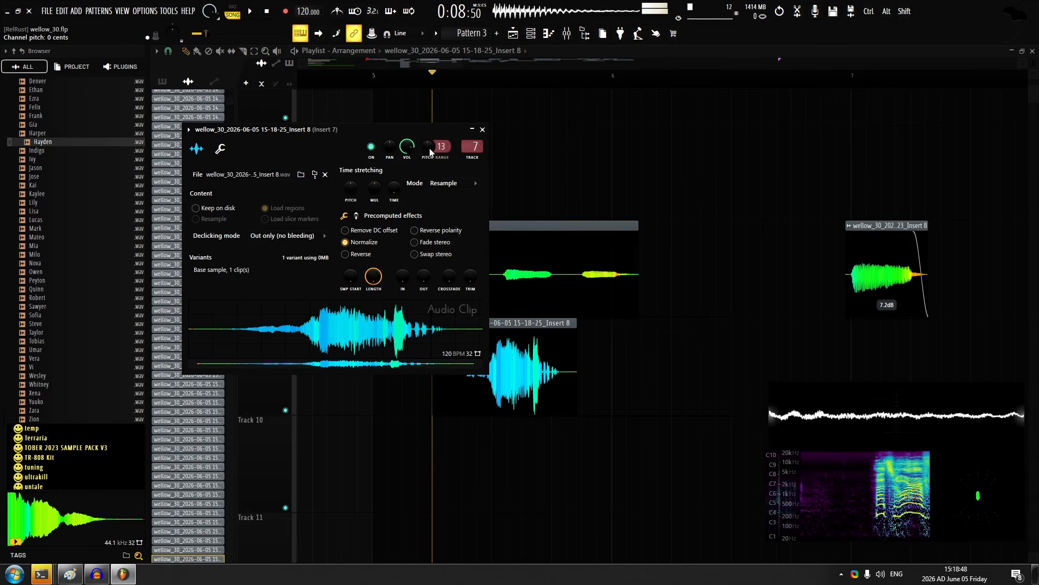
right_click(542, 180)
Turn Normalize off for the short track 9 take and close its channel settings
scroll(539, 238, "down", 2)
double_click(473, 294)
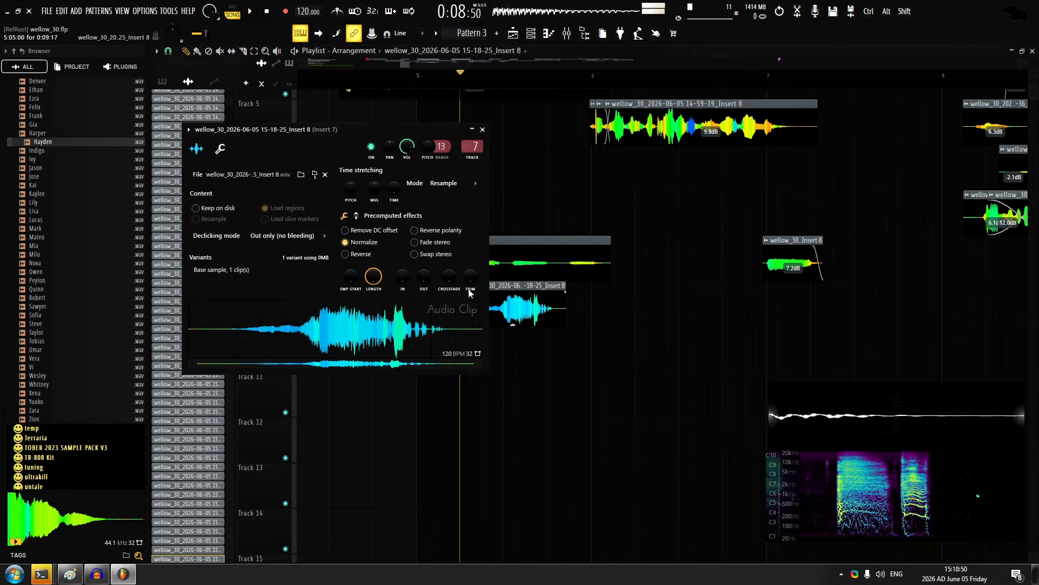
left_click(365, 243)
key("Escape")
Check the short take's channel settings and play the takes on tracks 8 and 9 back
key("space")
scroll(531, 279, "up", 2)
scroll(529, 281, "up", 1)
double_click(512, 337)
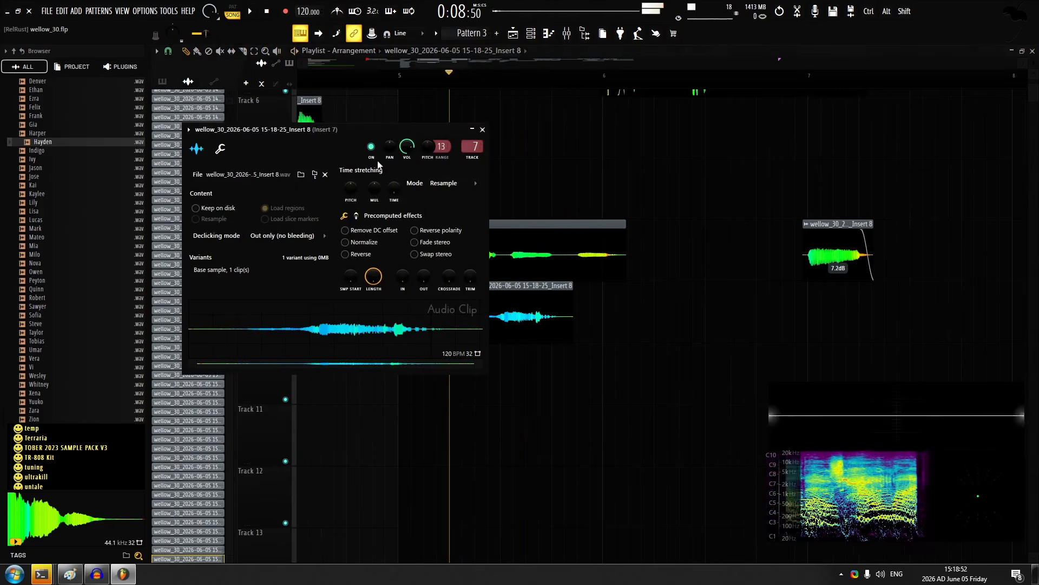
key("Escape")
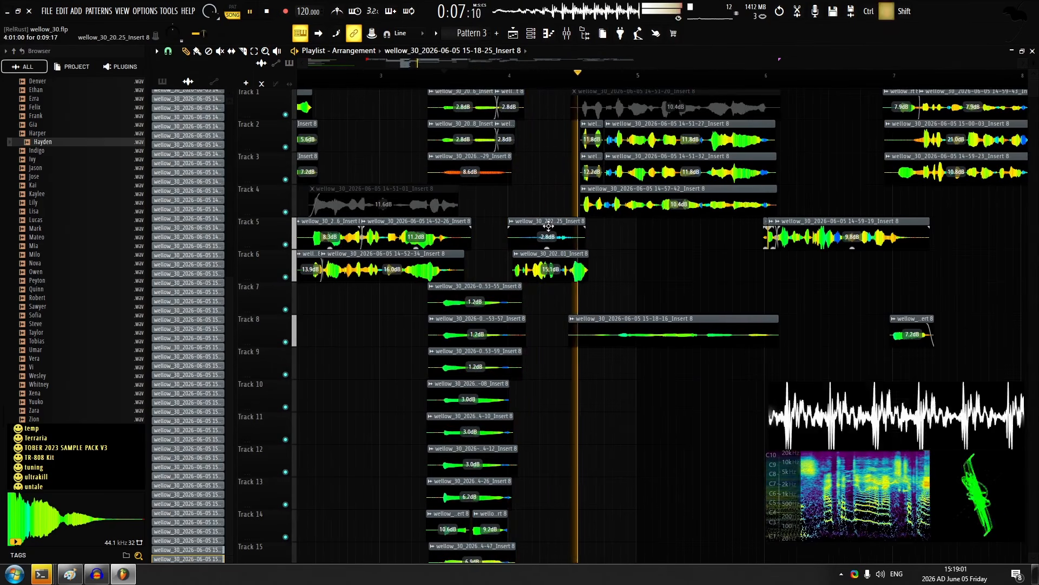
Place the short take on track 5 at bar 4, panned 70% right with its gain at -7.2 dB
double_click(512, 223)
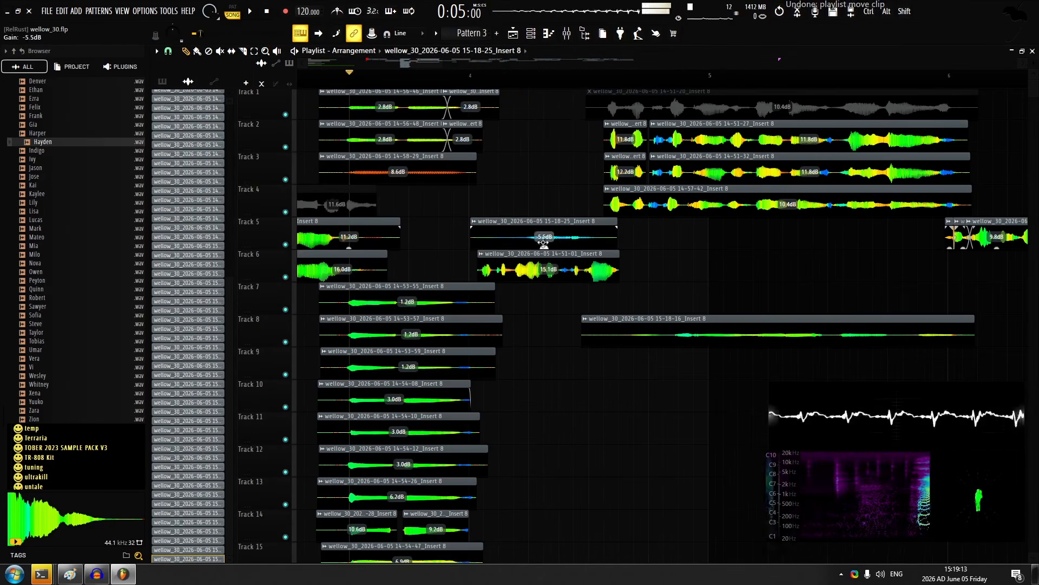
key("ctrl+z")
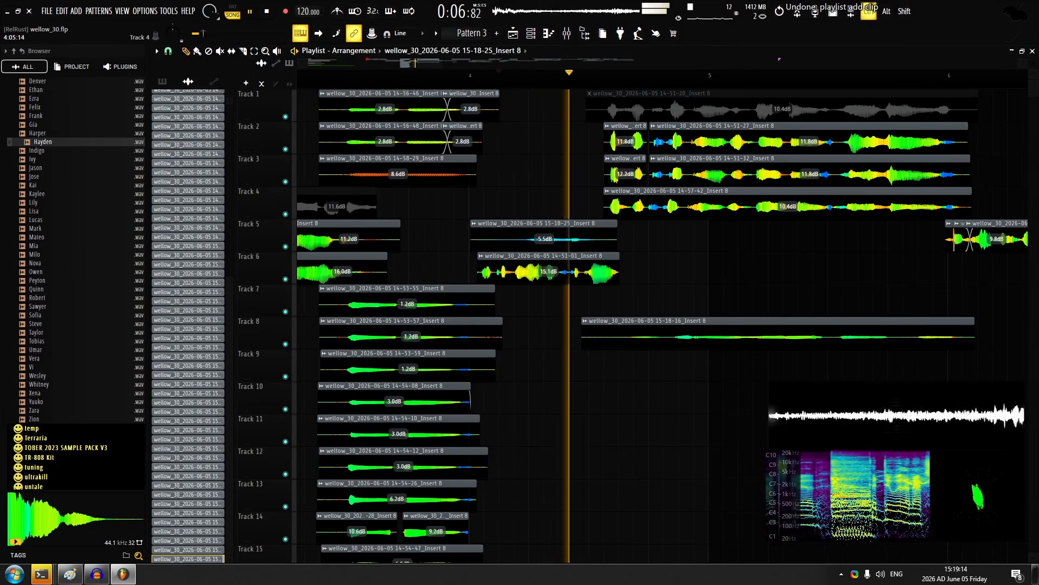
scroll(543, 201, "down", 2)
scroll(543, 200, "up", 5)
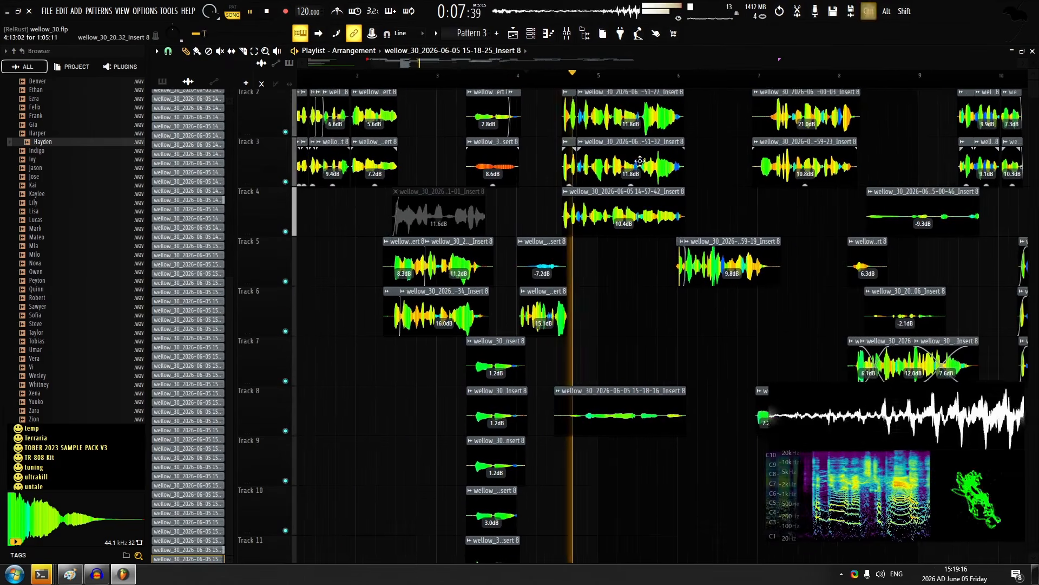
Try recording two vocal takes on track 1 from just after bar 19, discarding each one
left_click(396, 83)
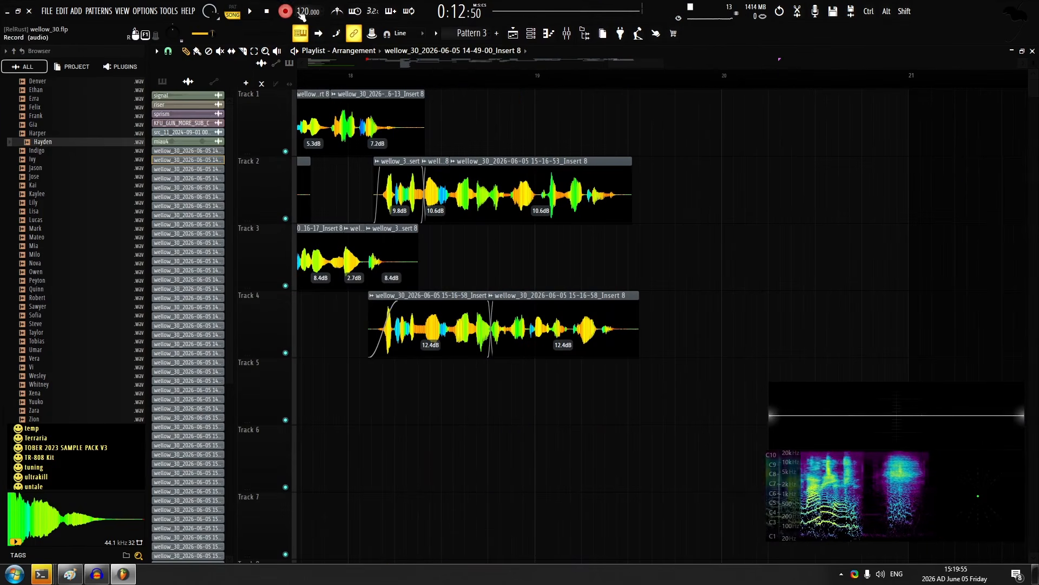
left_click(560, 80)
key("space")
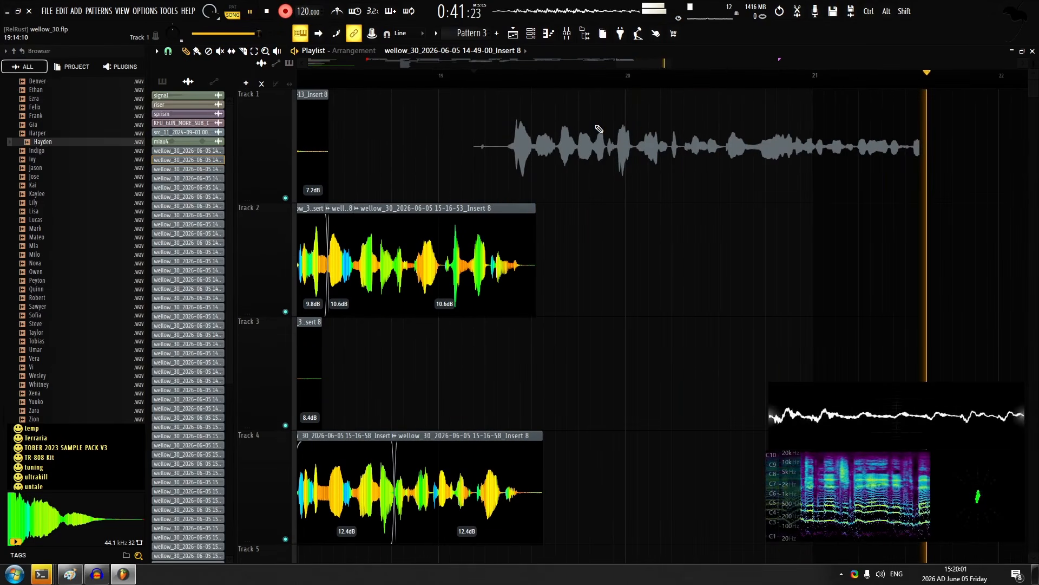
key("space")
right_click(584, 118)
key("space")
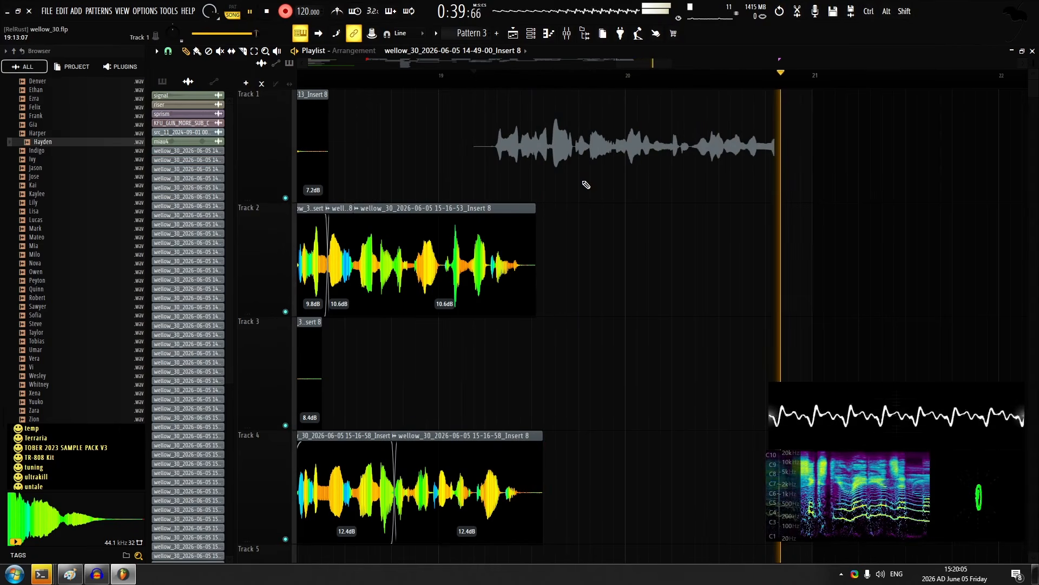
key("space")
key("ctrl+z")
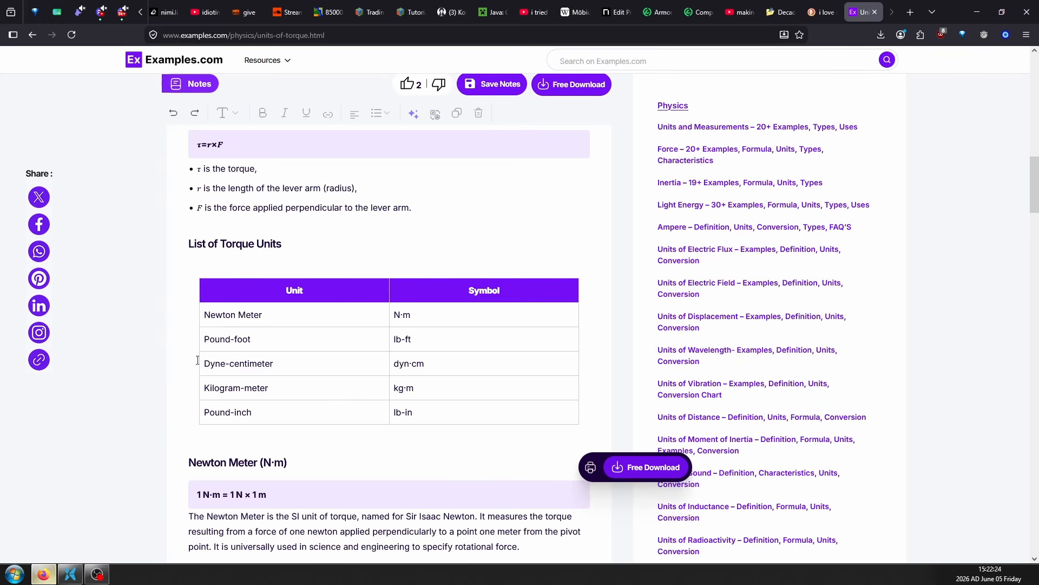
Look up the dyne-centimeter entry in the browser's torque units list and close the Qalculate! window
left_click_drag(198, 360, 371, 367)
left_click(371, 367)
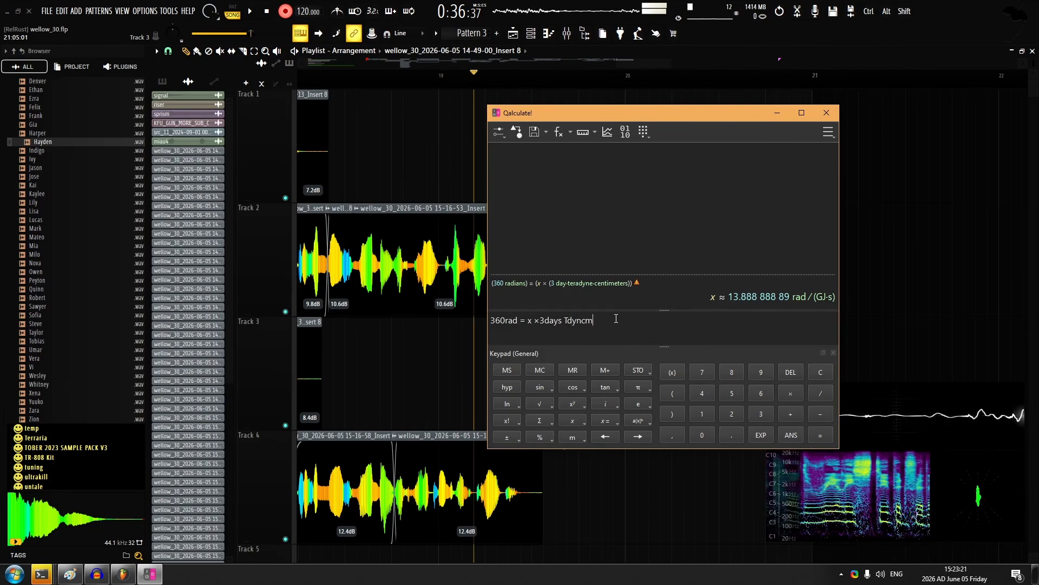
left_click(820, 115)
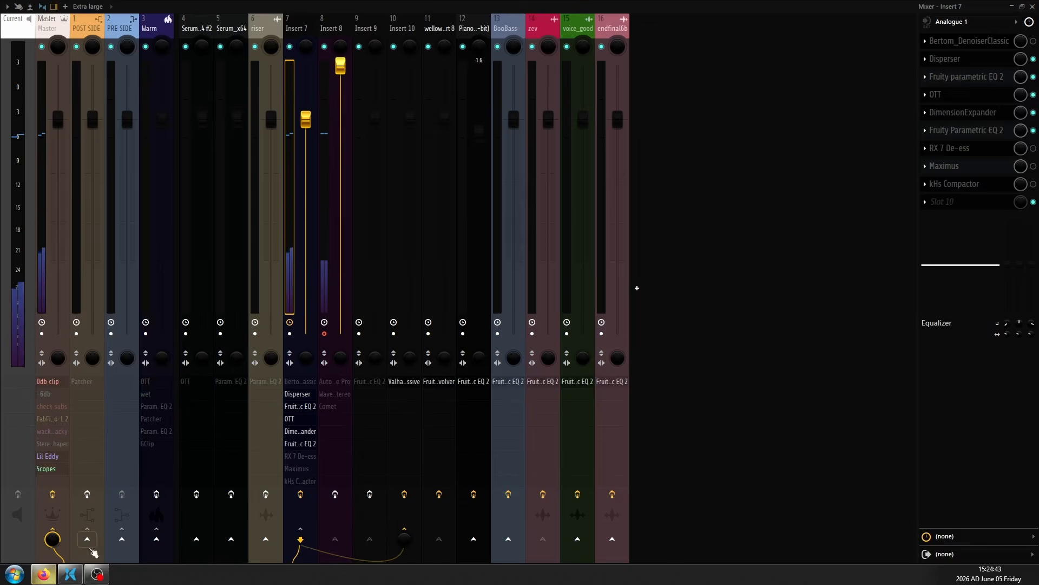
left_click(44, 574)
scroll(245, 236, "up", 10)
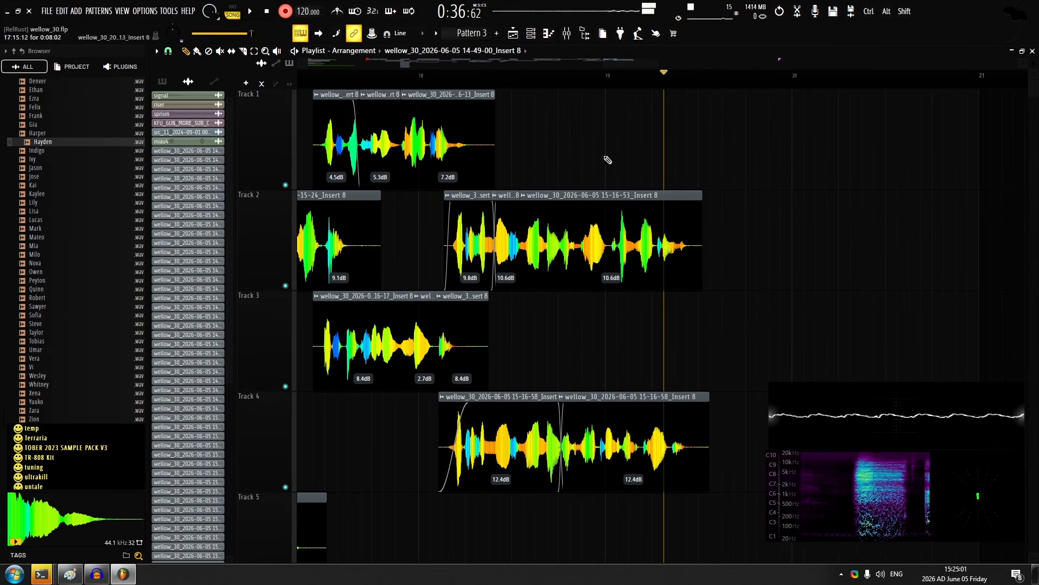
Examine the "MAKE THE SKY BIGGER" drawing in XnView MP, including its sky and ground labels and radian annotations
left_click_drag(656, 139, 601, 141)
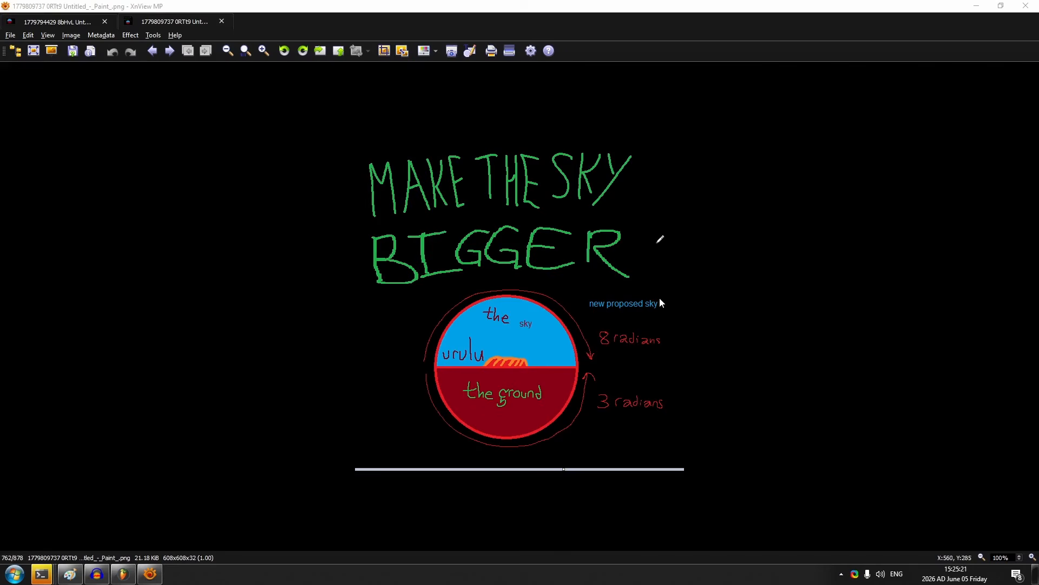
scroll(656, 290, "up", 2)
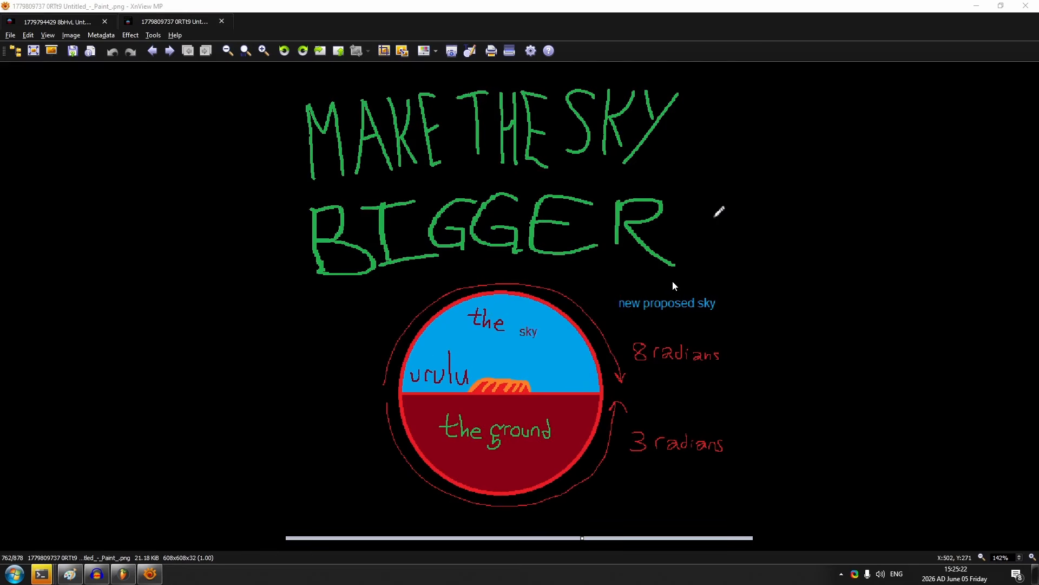
left_click_drag(683, 380, 563, 248)
scroll(705, 317, "up", 2)
scroll(563, 248, "down", 1)
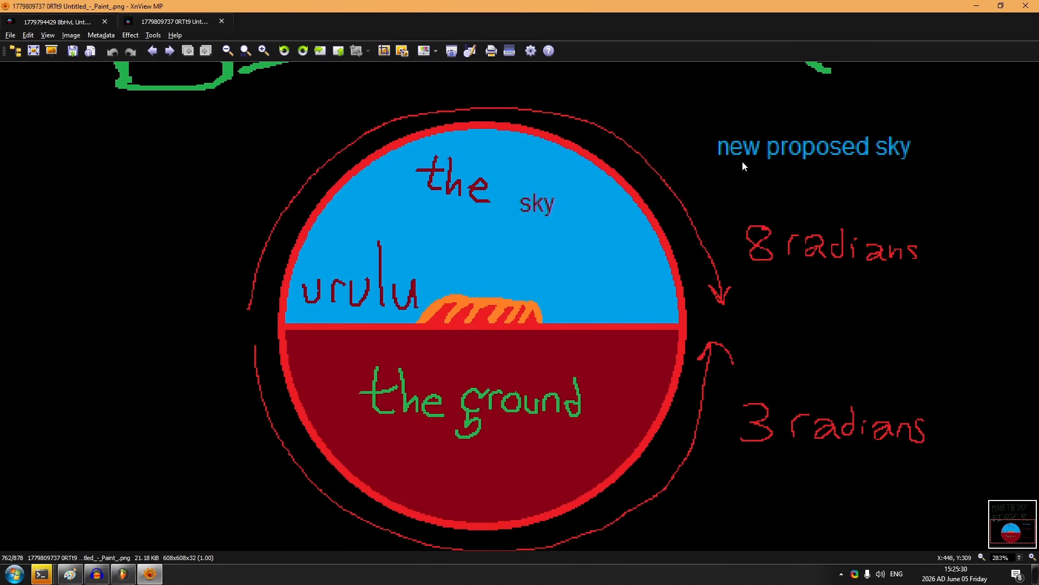
left_click_drag(732, 187, 674, 241)
scroll(673, 242, "down", 1)
scroll(673, 241, "down", 1)
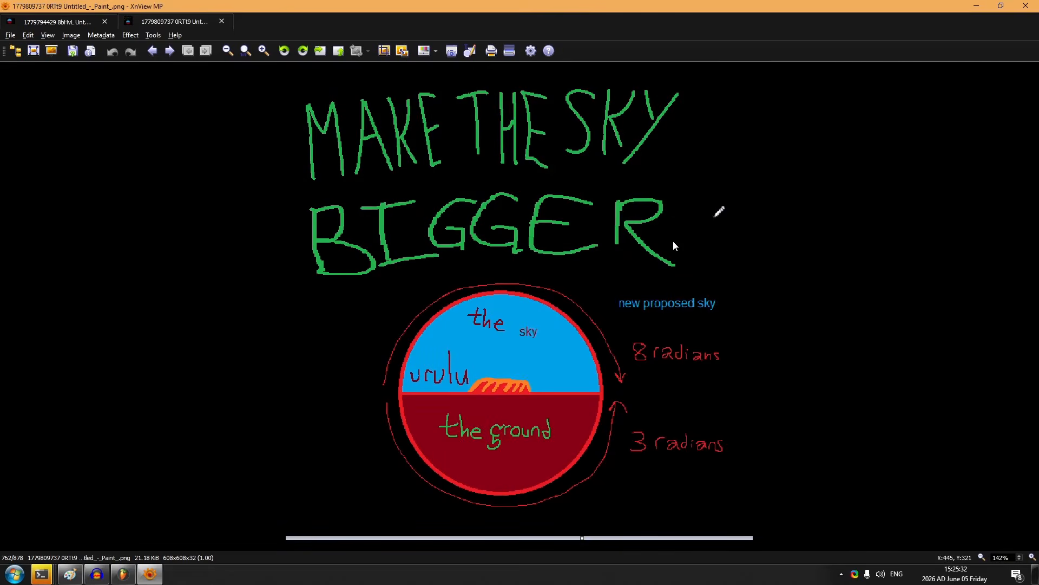
scroll(674, 242, "up", 1)
left_click_drag(692, 286, 702, 180)
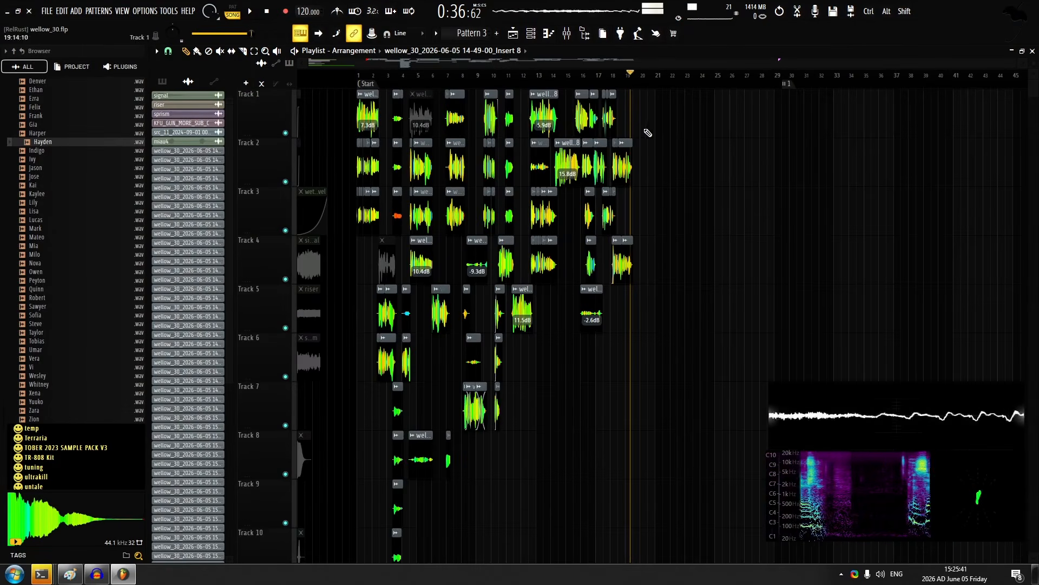
In the playlist, record a new take on track 1 from just after bar 19 and disarm recording
scroll(650, 133, "up", 5)
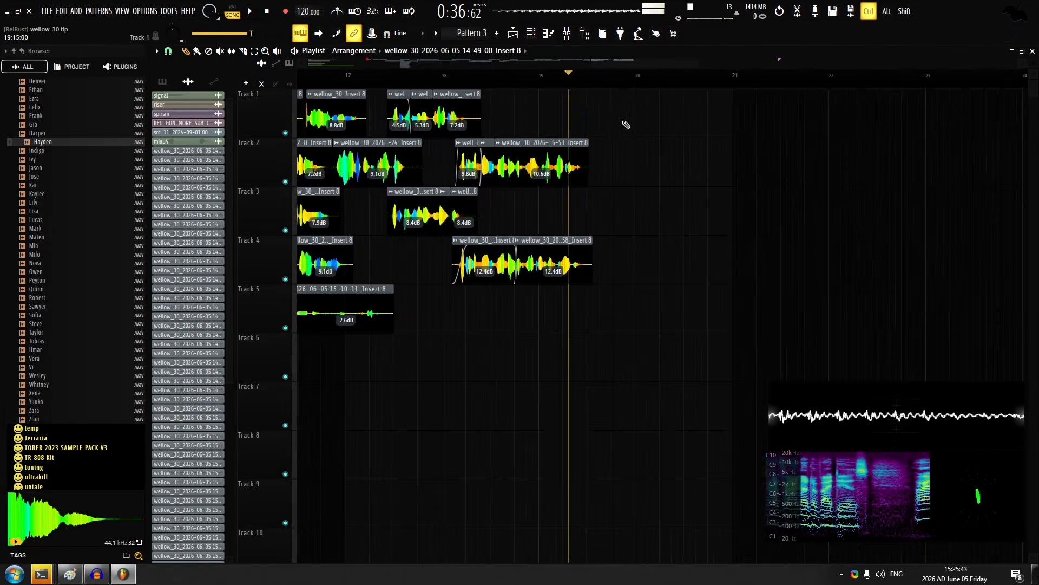
scroll(614, 125, "up", 3)
left_click(485, 77)
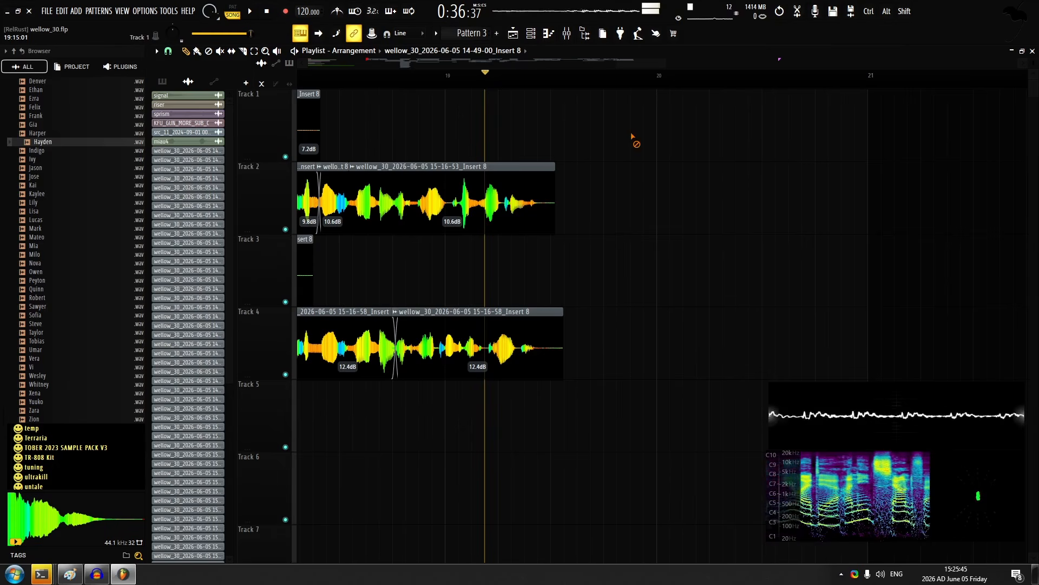
key("r")
key("space")
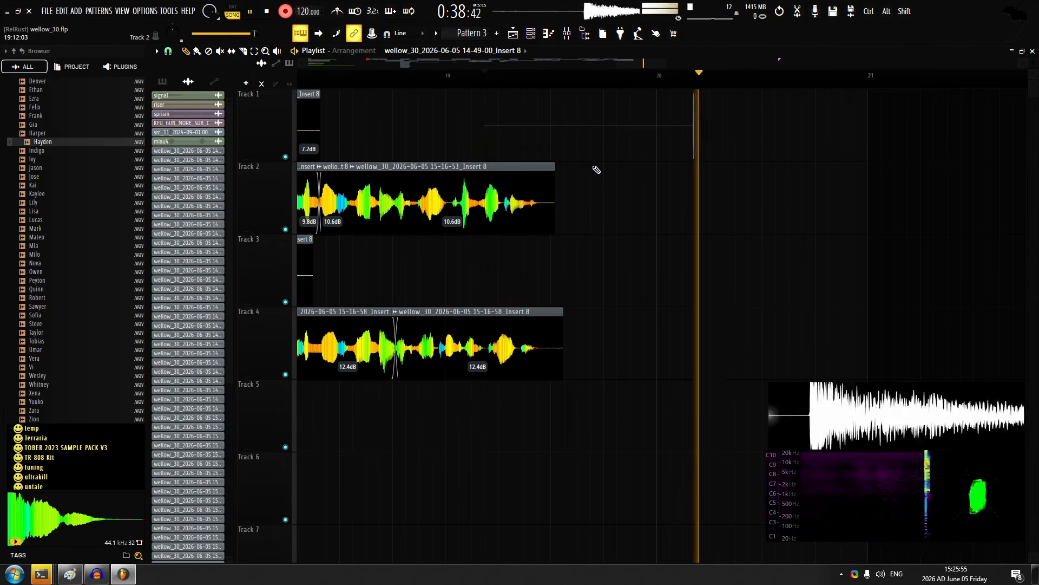
key("space")
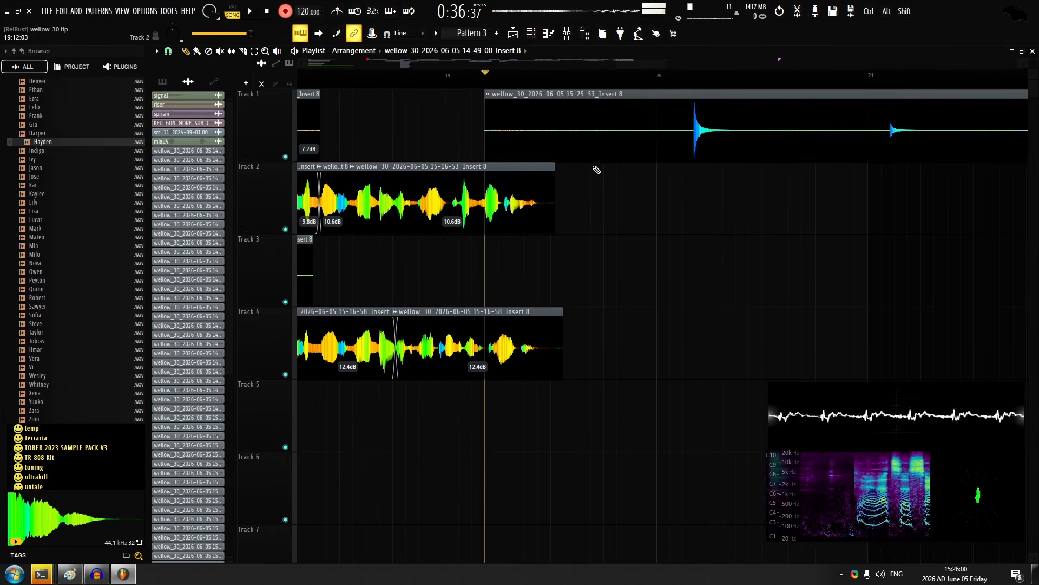
left_click(270, 10)
left_click(286, 11)
Reduce the new track 1 take to its first hit, placed about a third of the way into bar 19
scroll(712, 123, "up", 1)
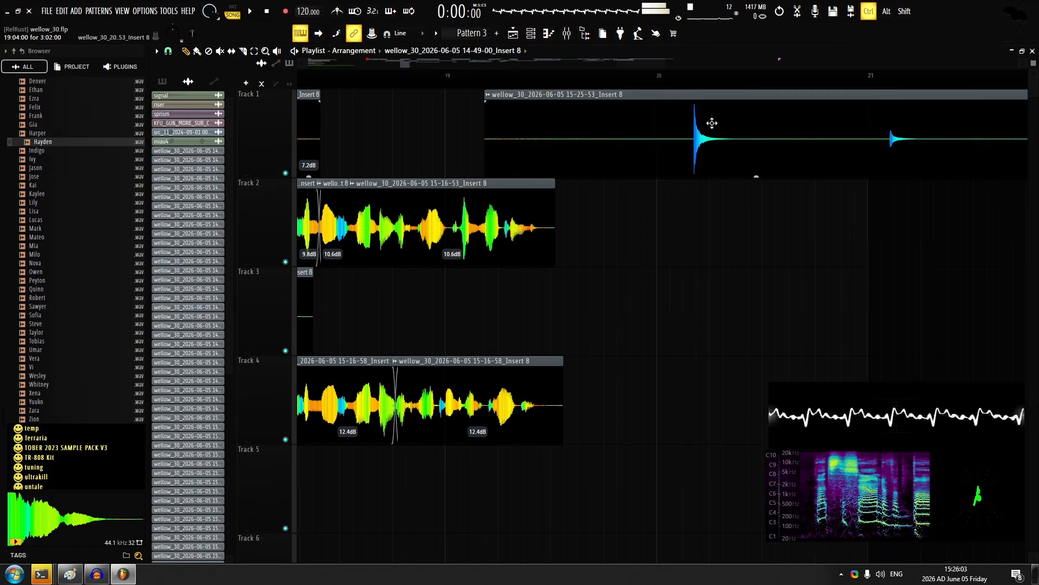
right_click(677, 133)
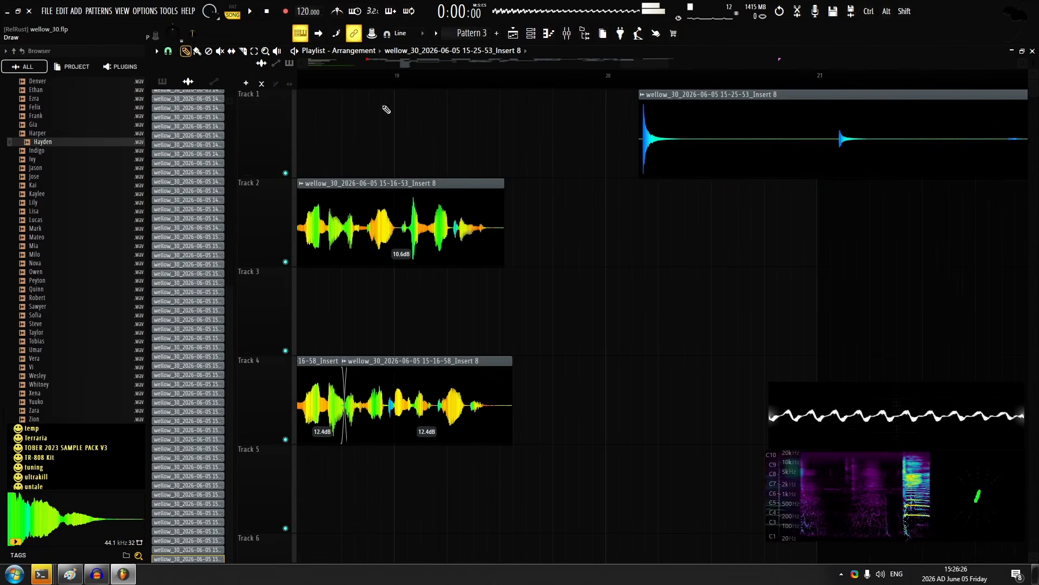
left_click_drag(699, 144, 525, 145)
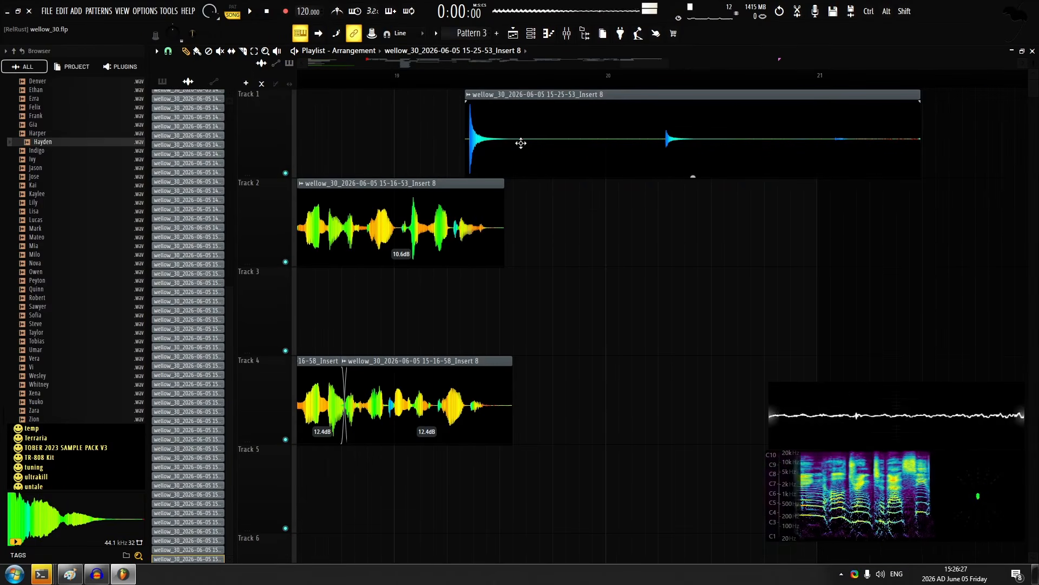
left_click_drag(922, 93, 547, 96)
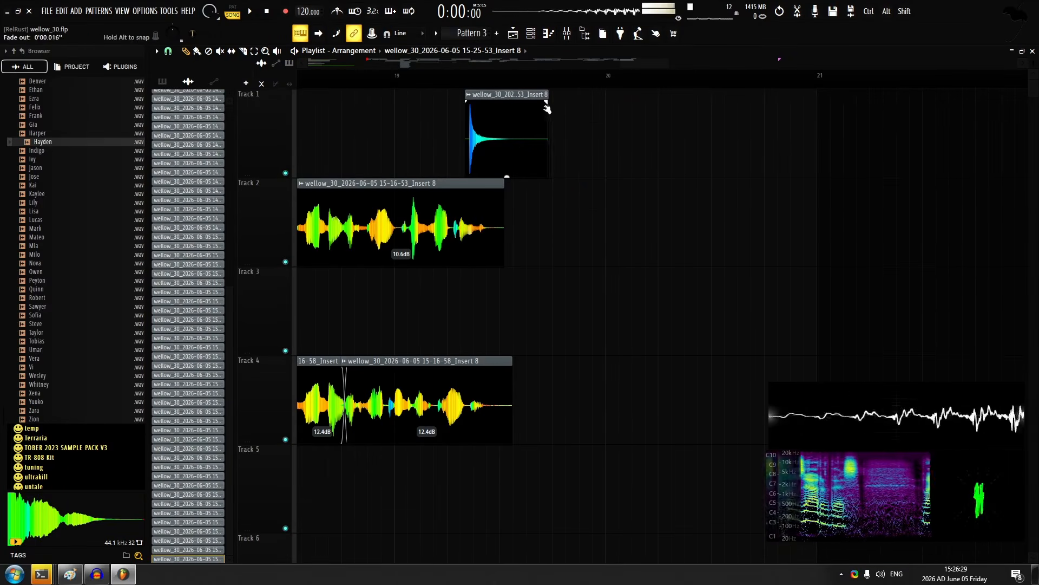
Record a vocal take on track 3 from the first half of bar 19 and check its channel settings
left_click(453, 72)
key("space")
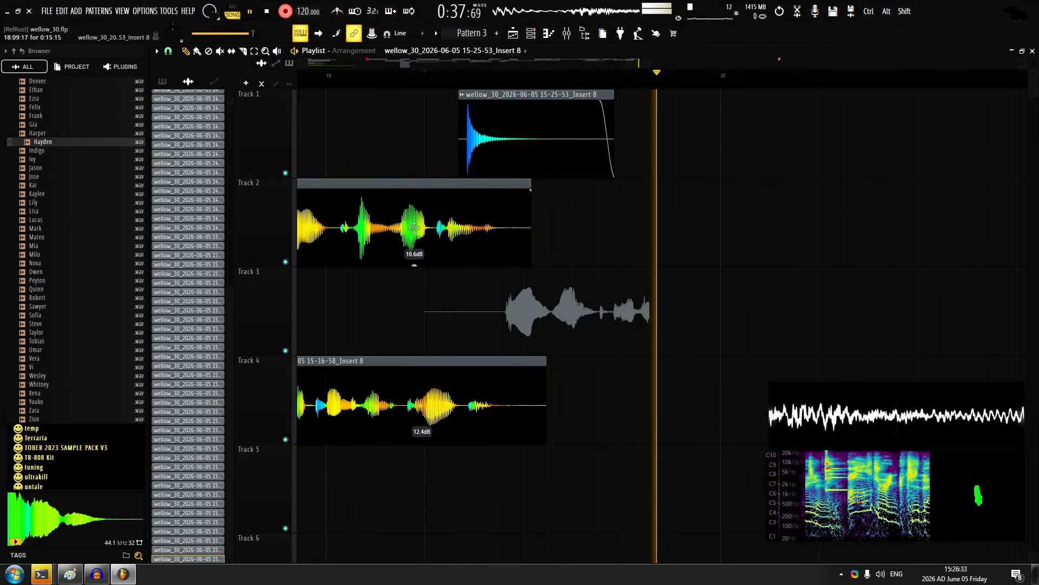
scroll(448, 271, "down", 4)
key("space")
double_click(531, 349)
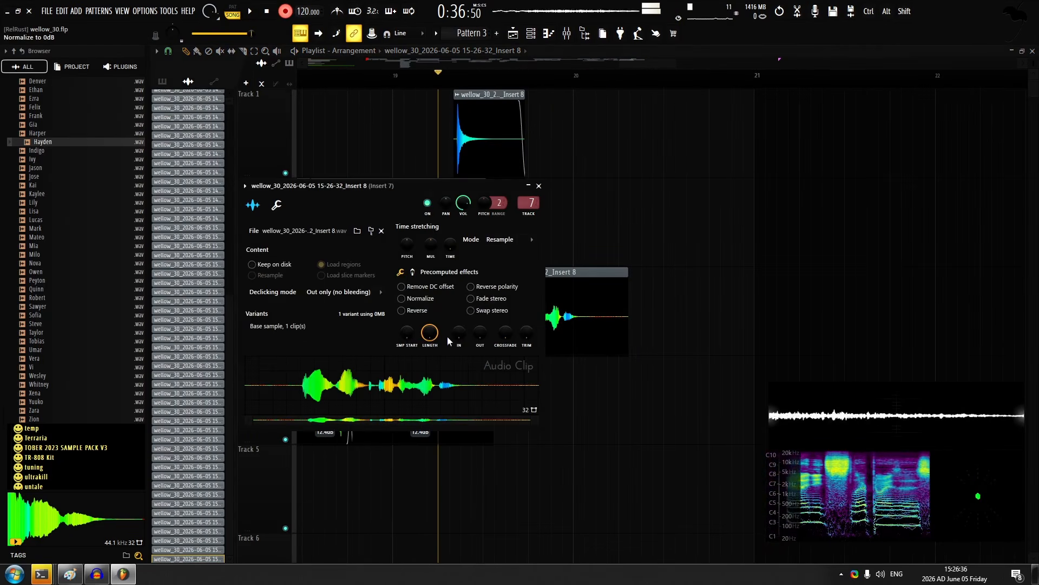
left_click(538, 186)
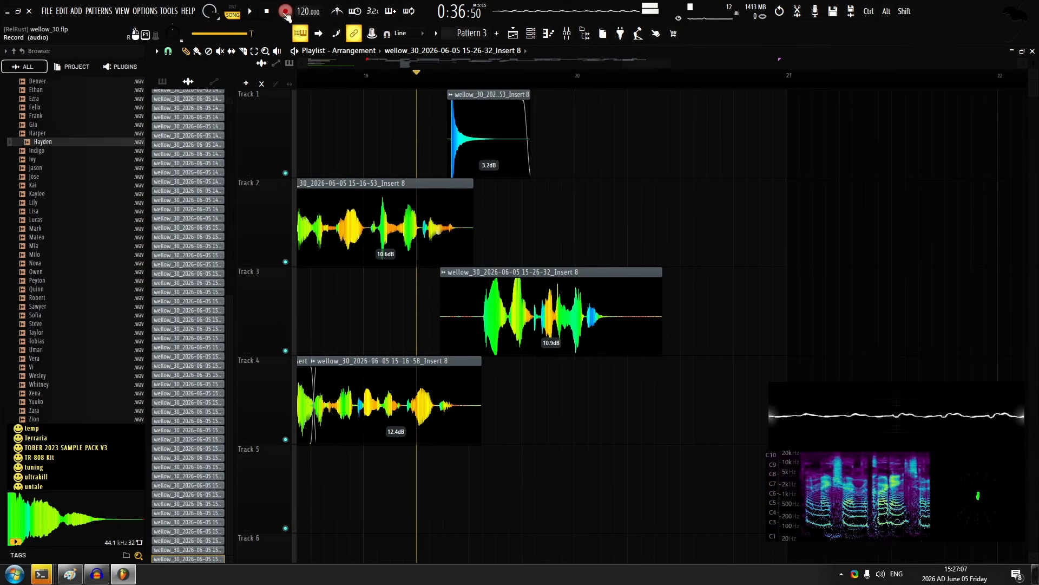
Record a take on track 2 from the second half of bar 19 and slice it before its loud ending
key("space")
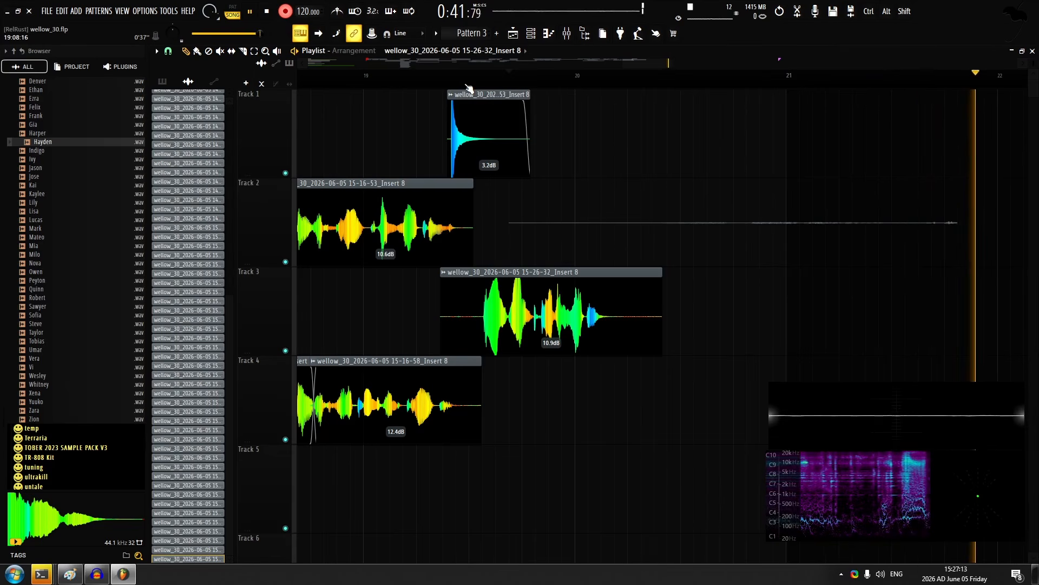
key("space")
scroll(547, 255, "down", 5)
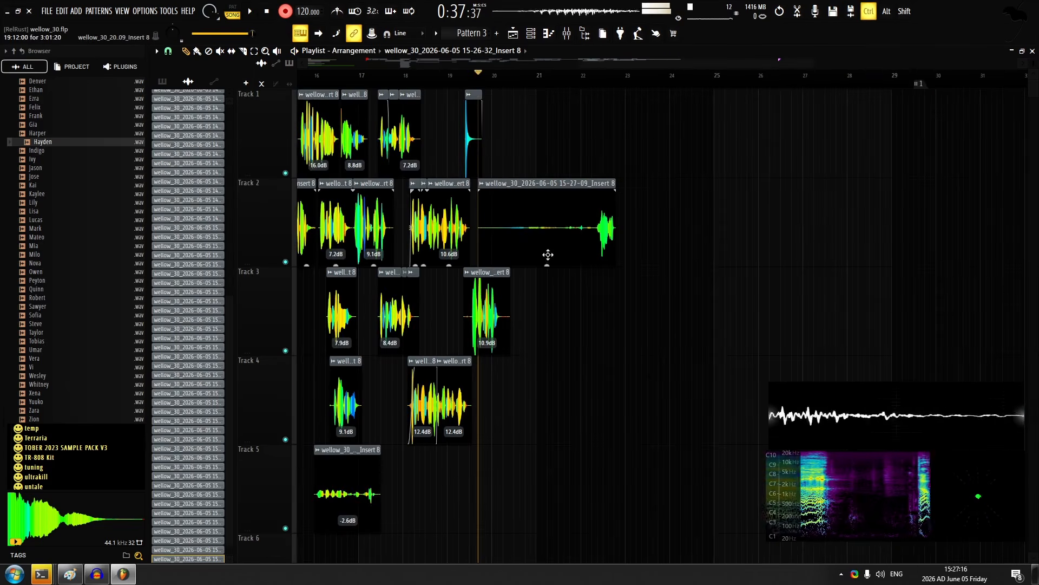
scroll(541, 266, "up", 2)
left_click(548, 305)
key("ctrl+z")
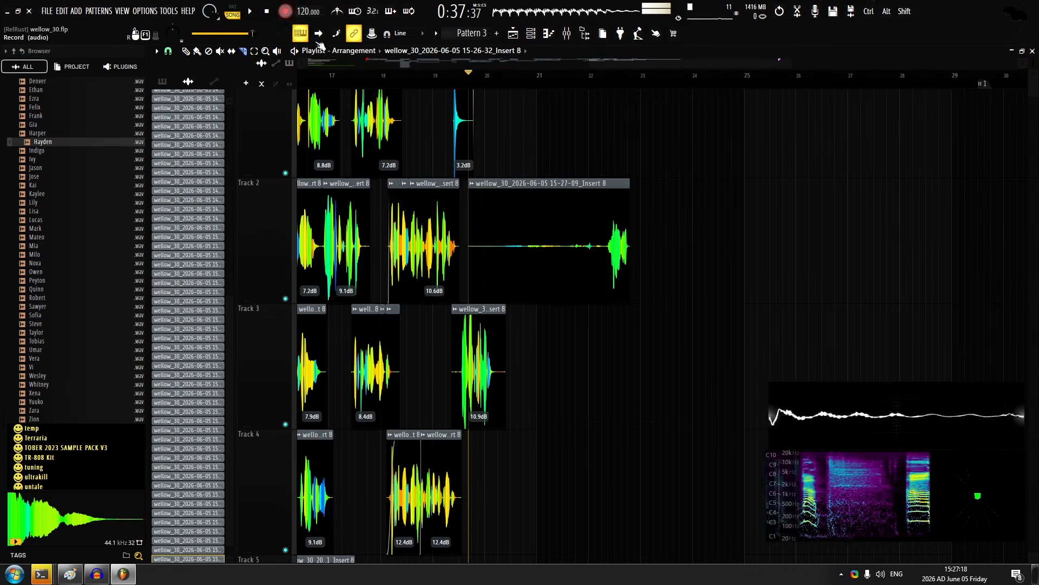
Trim the quiet track 2 slice to start at about bar 20 with a fade-in, and set its gain to 25.5 dB
scroll(620, 254, "up", 1)
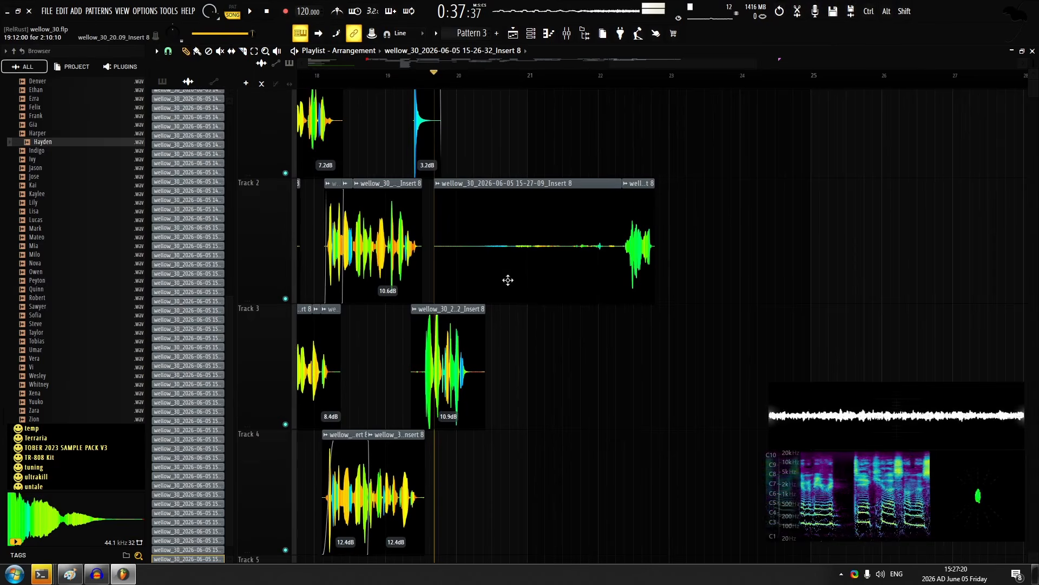
key("space")
scroll(505, 336, "up", 2)
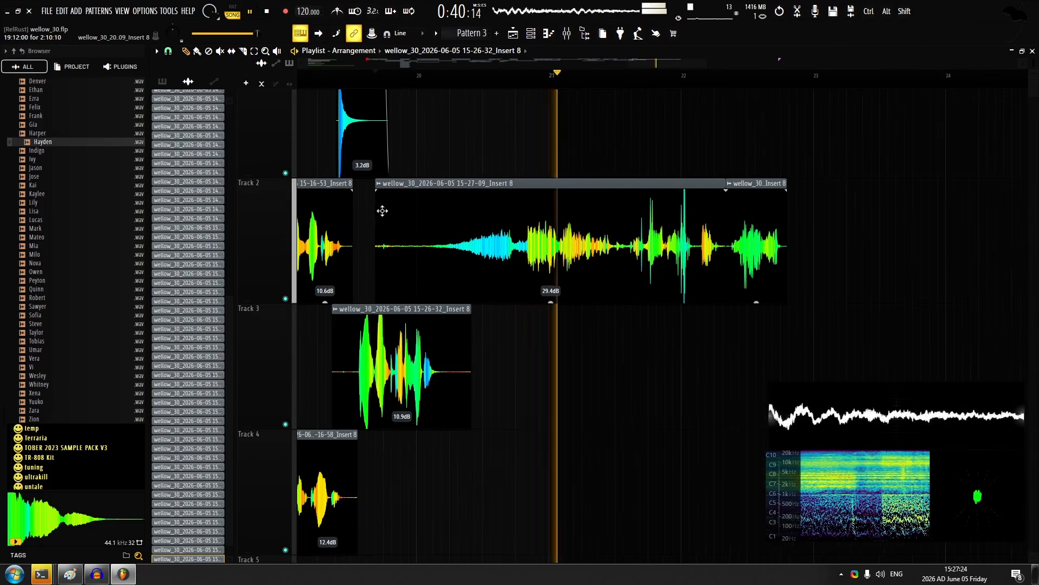
left_click_drag(378, 205, 414, 209)
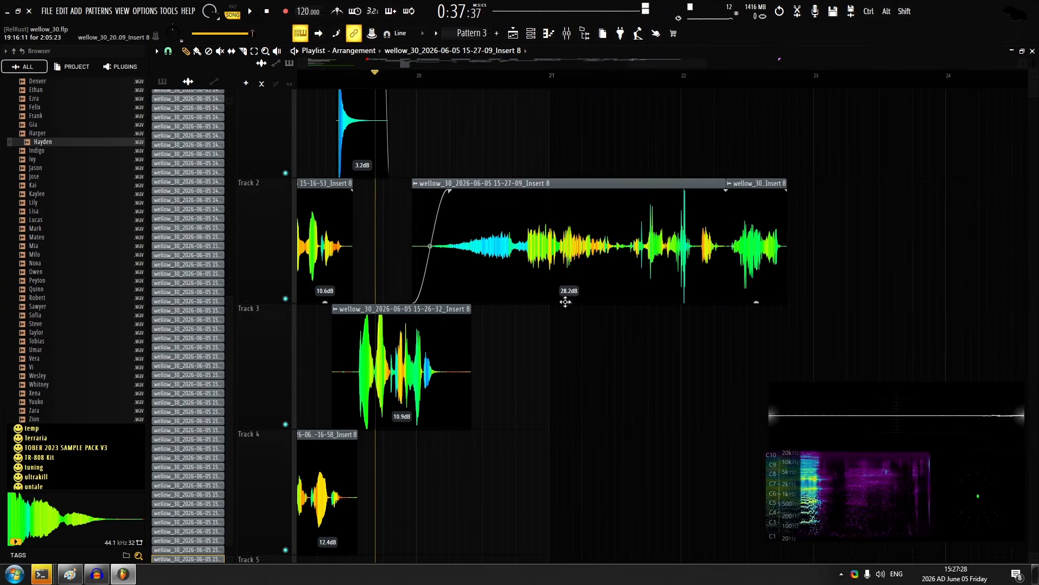
left_click_drag(566, 301, 558, 311)
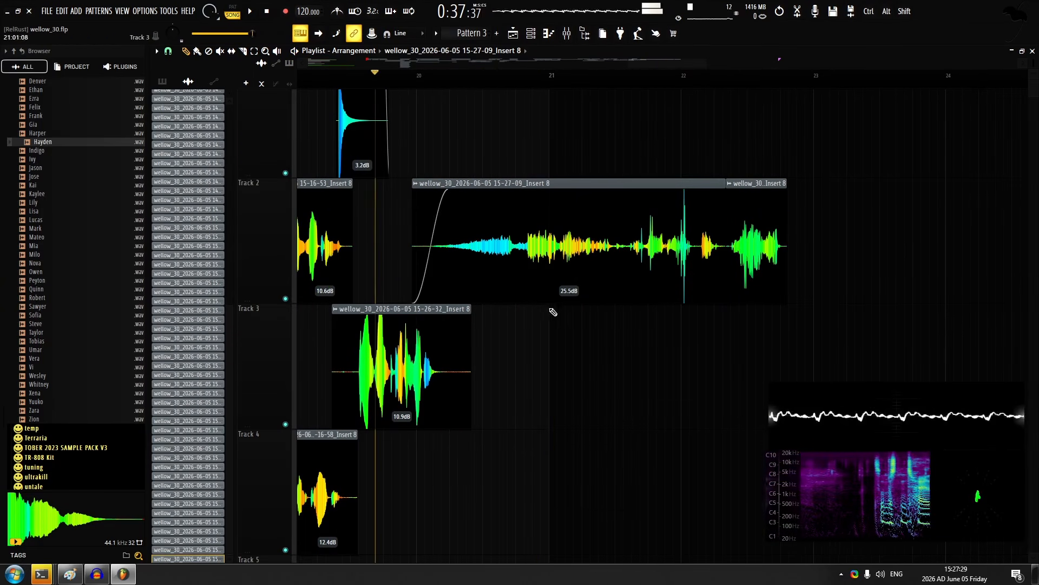
Record another take on track 1 starting just before bar 20, above the track 2 take
scroll(411, 206, "down", 2)
left_click(386, 77)
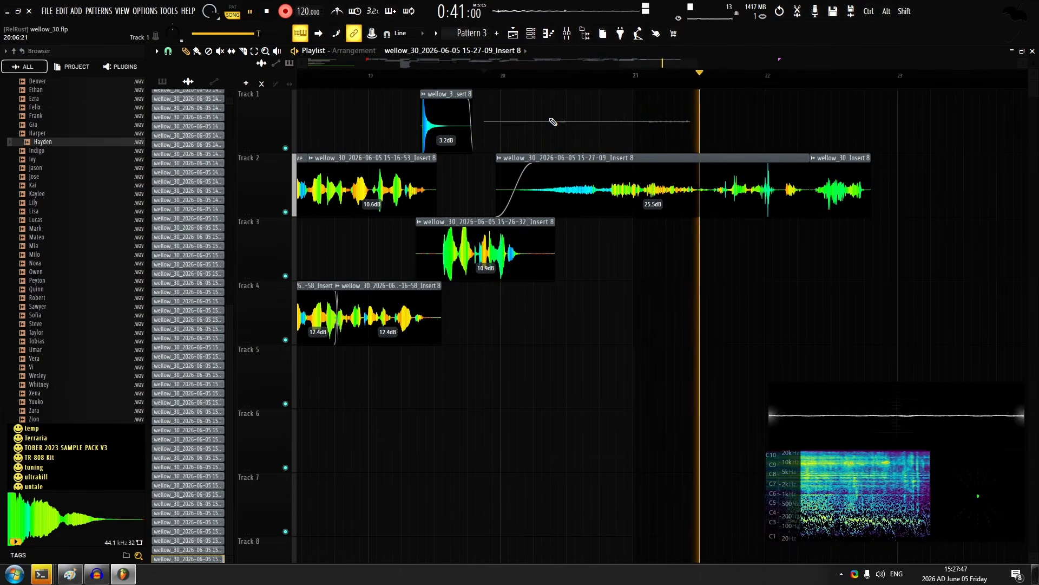
key("space")
scroll(634, 160, "up", 2)
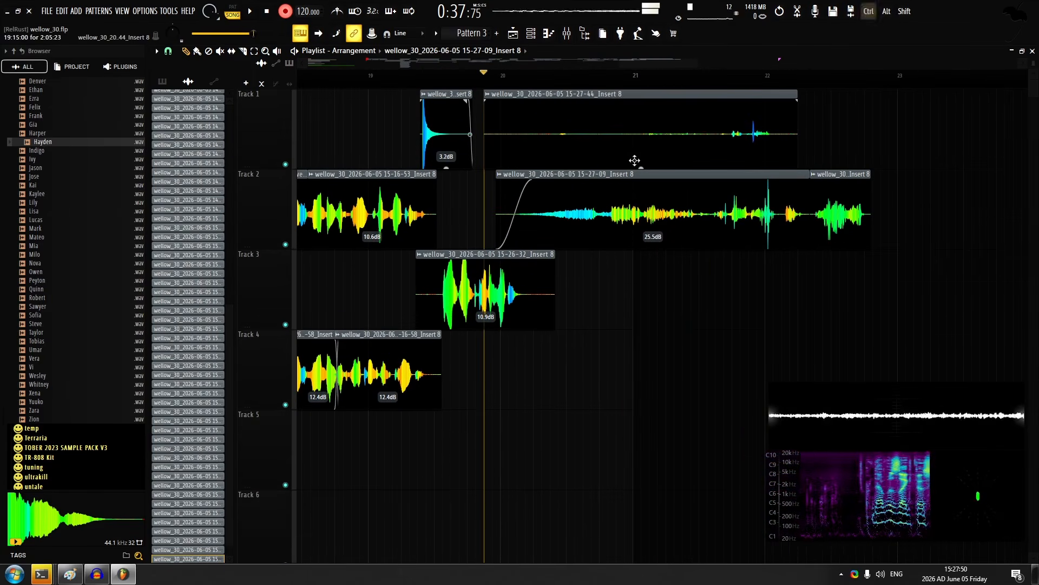
Set the new track 1 take's gain to 24.5 dB, slice off its loud ending and set that slice to 9.9 dB
left_click_drag(635, 160, 635, 117)
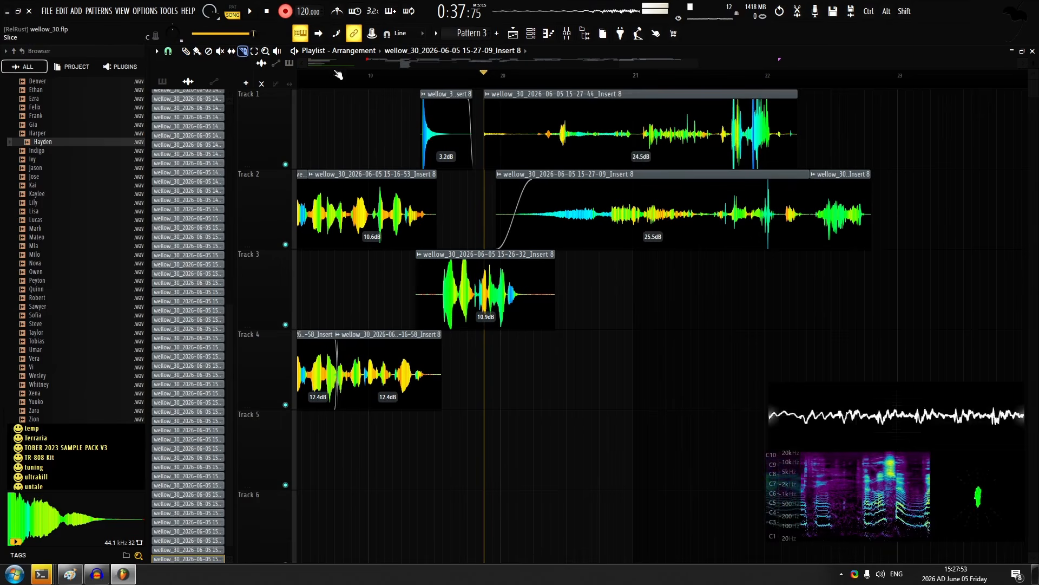
left_click(720, 146, "alt")
left_click_drag(758, 167, 757, 189)
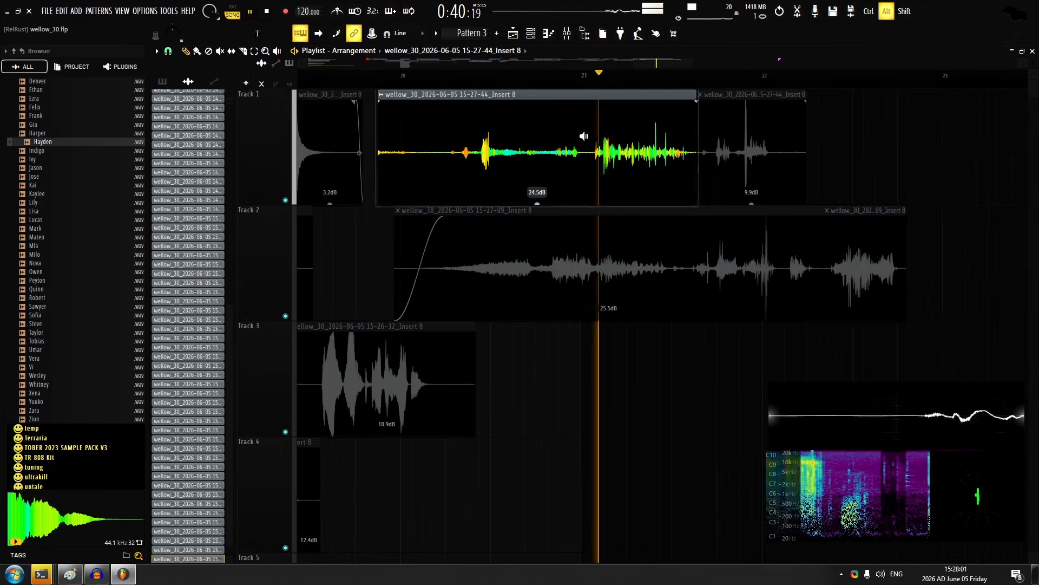
Trim the long track 1 slice to start just after bar 20 and give it a long fade-in
left_click(447, 75)
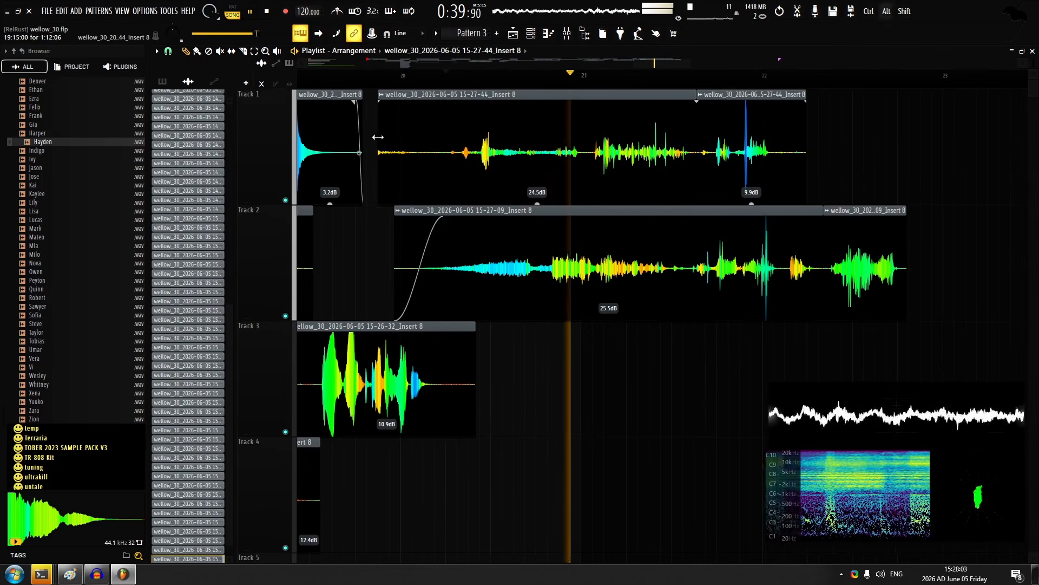
left_click_drag(379, 136, 560, 106)
key("space")
left_click(423, 75)
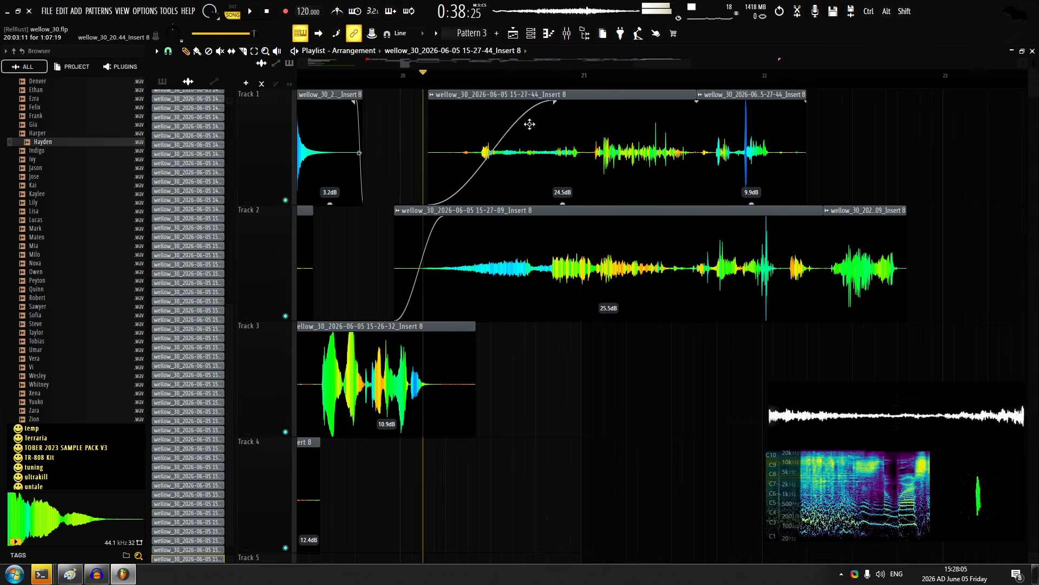
double_click(530, 124)
key("Escape")
Record another vocal take on track 4 starting just before bar 20
left_click(389, 75)
key("r")
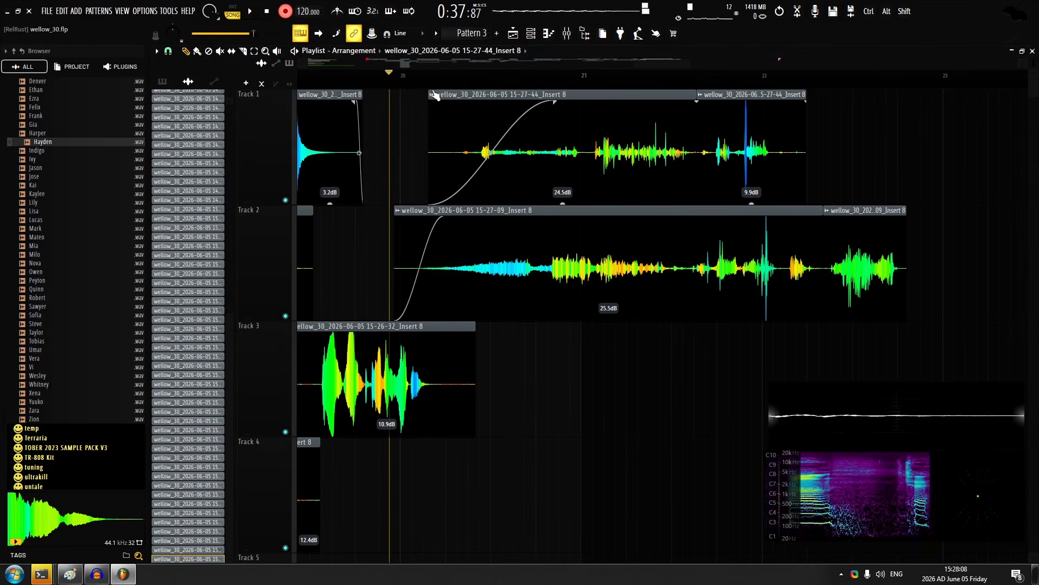
key("space")
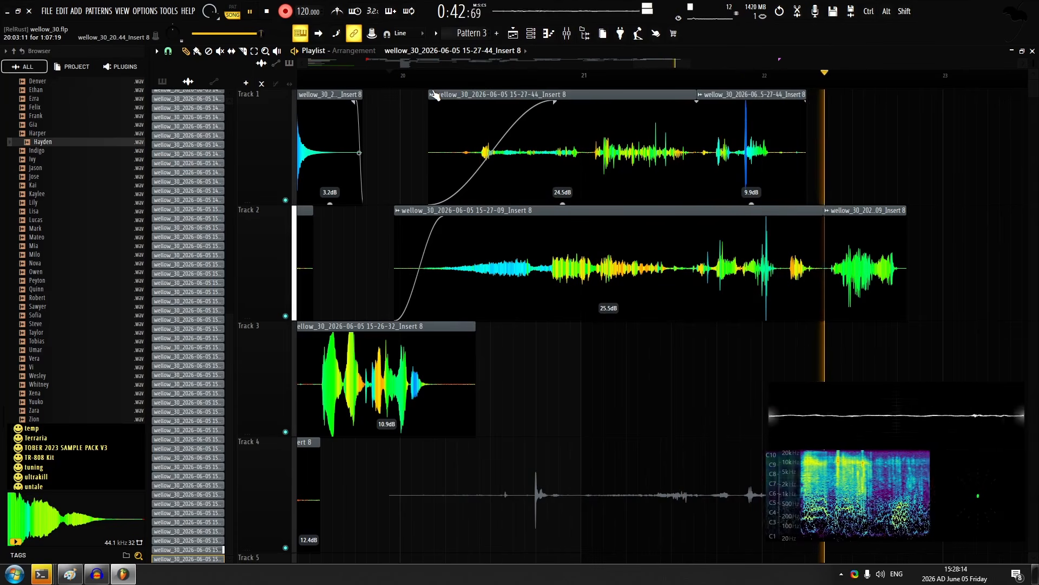
key("space")
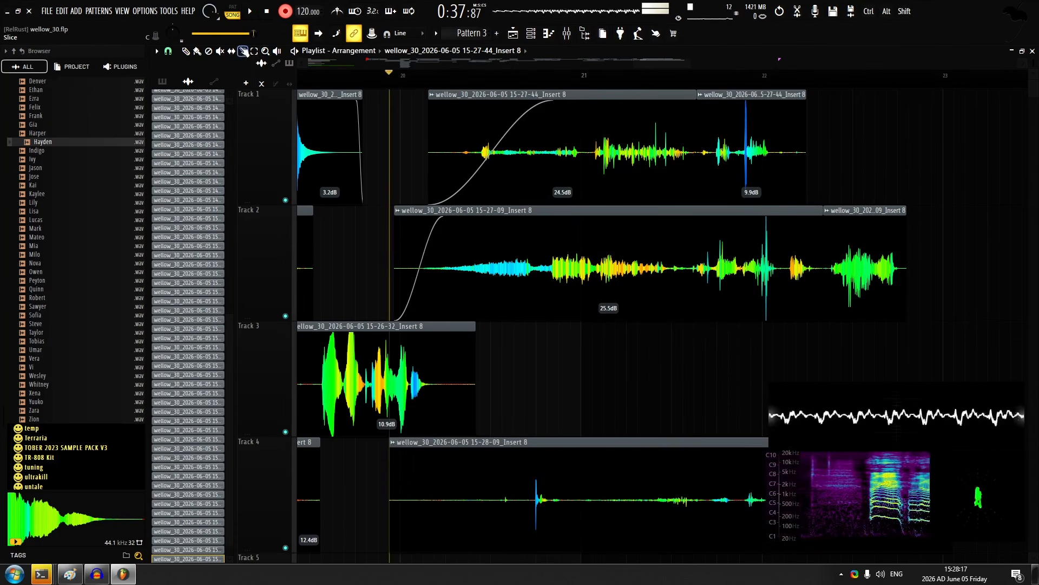
Slice the new track 4 take on both sides of the spike before bar 21 and set the two outer slices to 18.8 dB
scroll(506, 441, "down", 2)
scroll(510, 390, "up", 3)
left_click(566, 385, "alt")
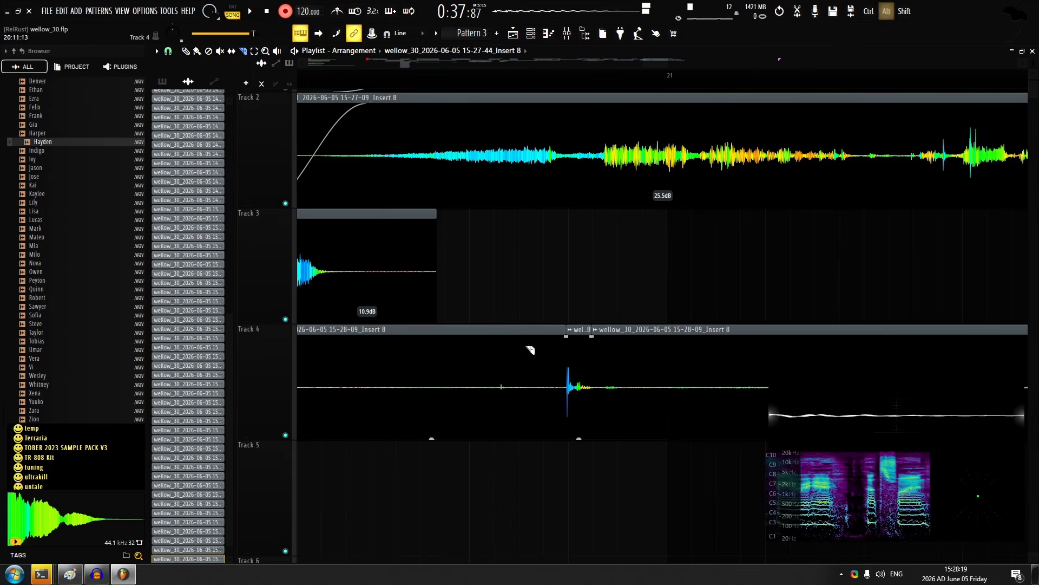
left_click(186, 52)
scroll(354, 246, "down", 3)
left_click(405, 390, "ctrl+shift")
left_click(596, 403, "ctrl+shift")
mouse_move(627, 437)
left_mouse_down()
mouse_move(626, 379)
mouse_move(626, 432)
left_mouse_up()
Play back the layered takes with recording off and set the long second part of the track 4 take to 15.0 dB
key("r")
key("space")
left_click(559, 304, "ctrl")
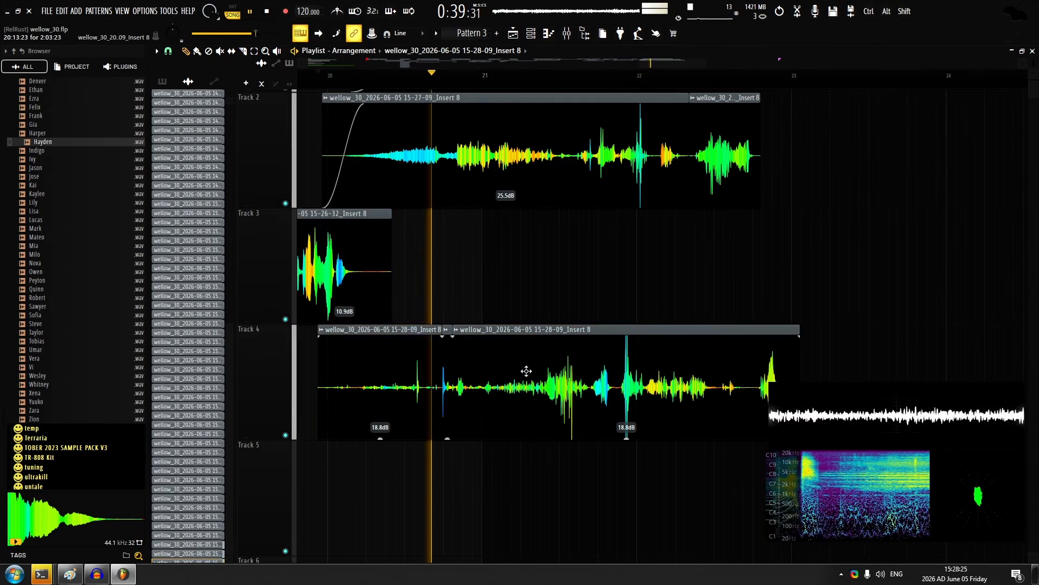
double_click(527, 371)
key("Escape")
scroll(601, 282, "down", 3)
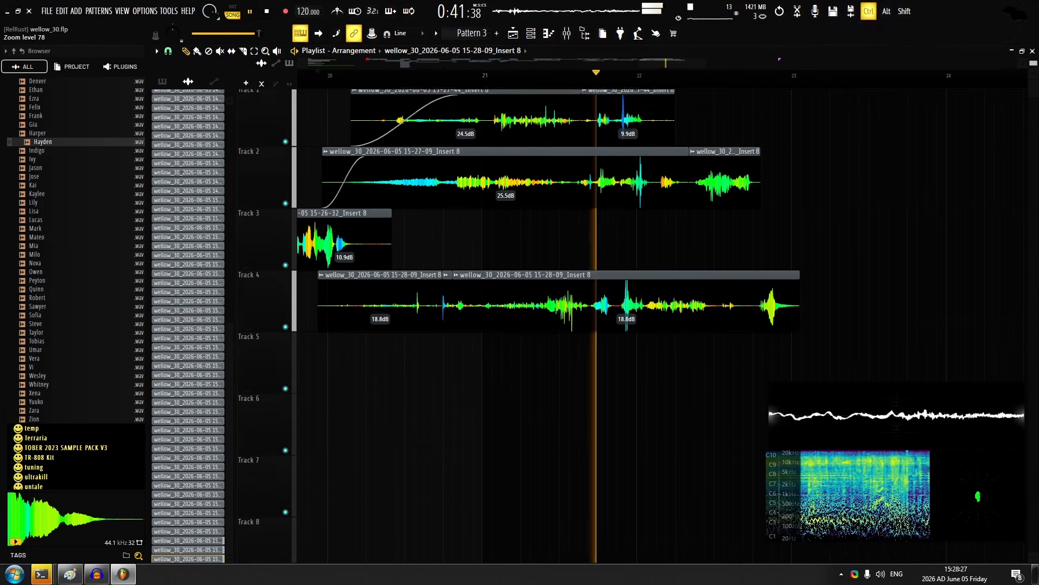
scroll(618, 297, "up", 1)
scroll(618, 297, "up", 1)
left_click_drag(628, 318, 629, 324)
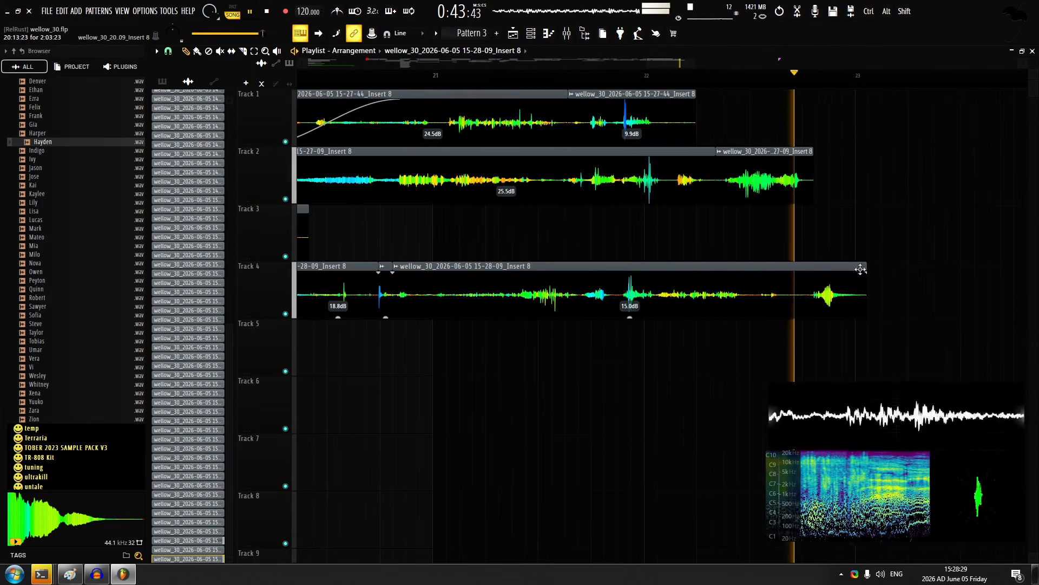
Slice off the track 4 take's ending past bar 22 with a crossfade, fade in its opening, and set gains to 15.1, 13.5 and 15.0 dB
key("space")
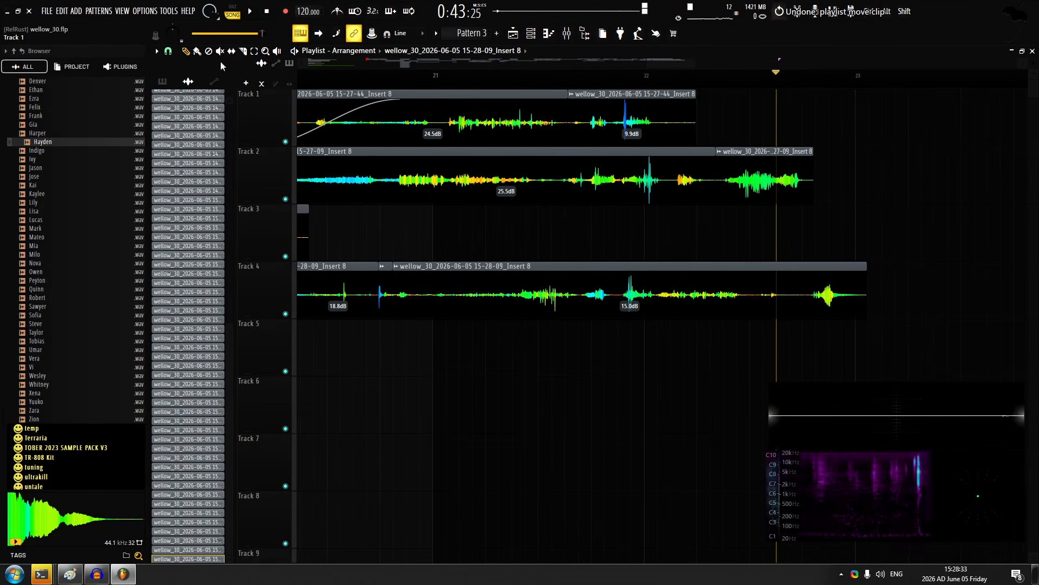
key("ctrl+alt+z")
key("space")
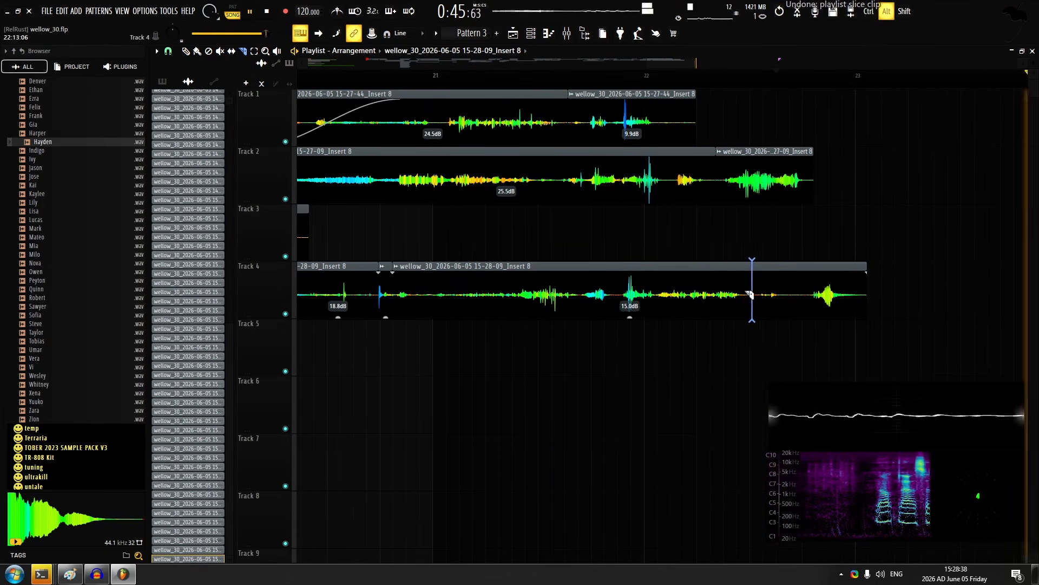
left_click_drag(751, 294, 742, 295)
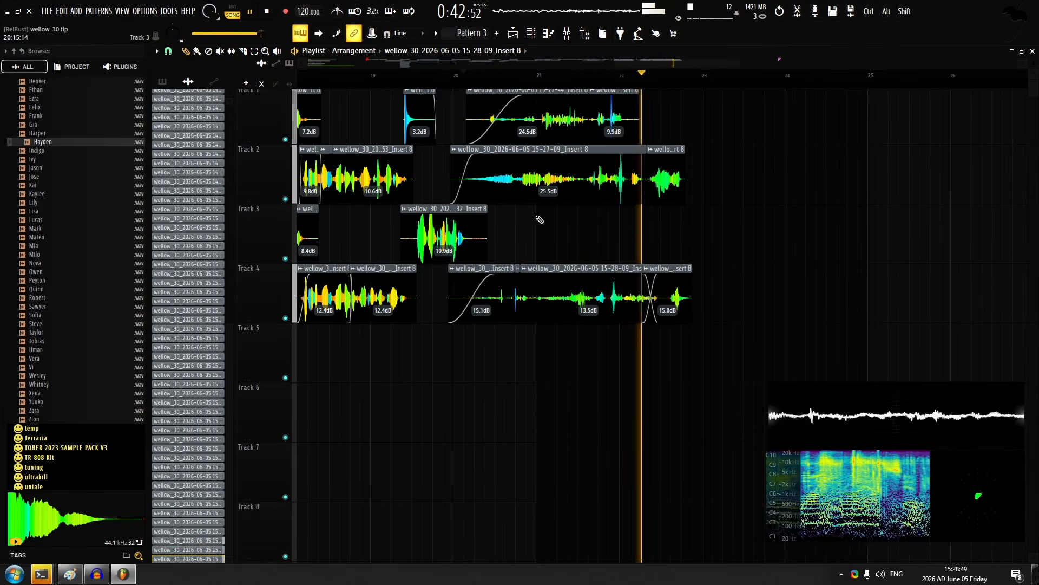
Record three quiet takes on tracks 5, 6 and 7, all starting just after bar 20
key("space")
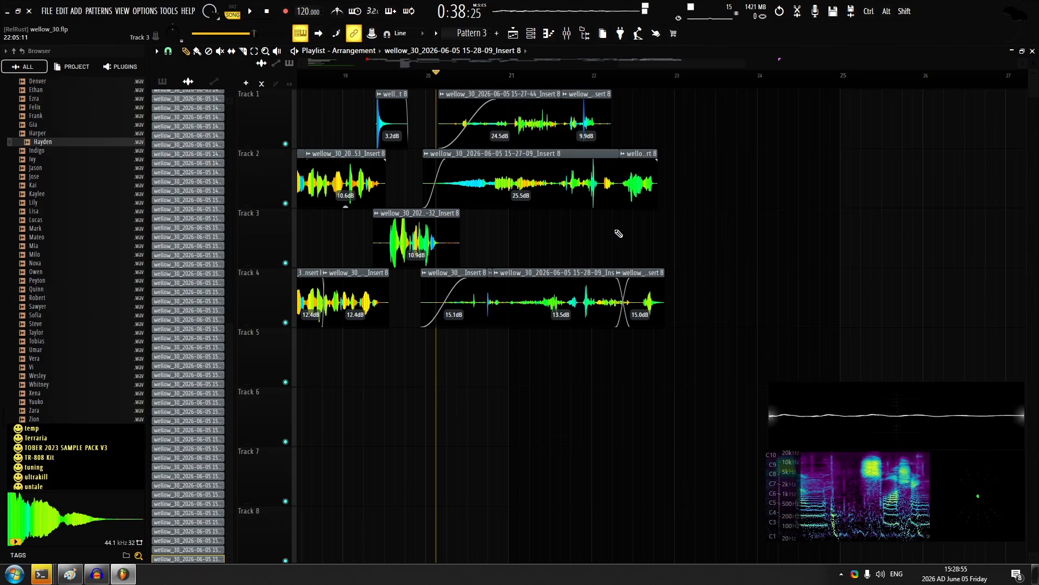
key("space")
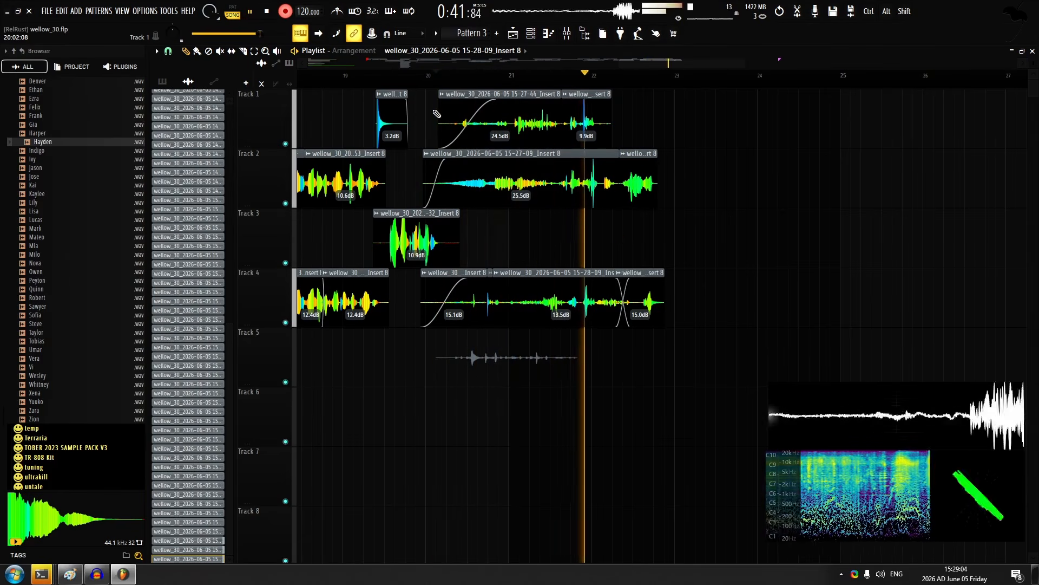
key("space")
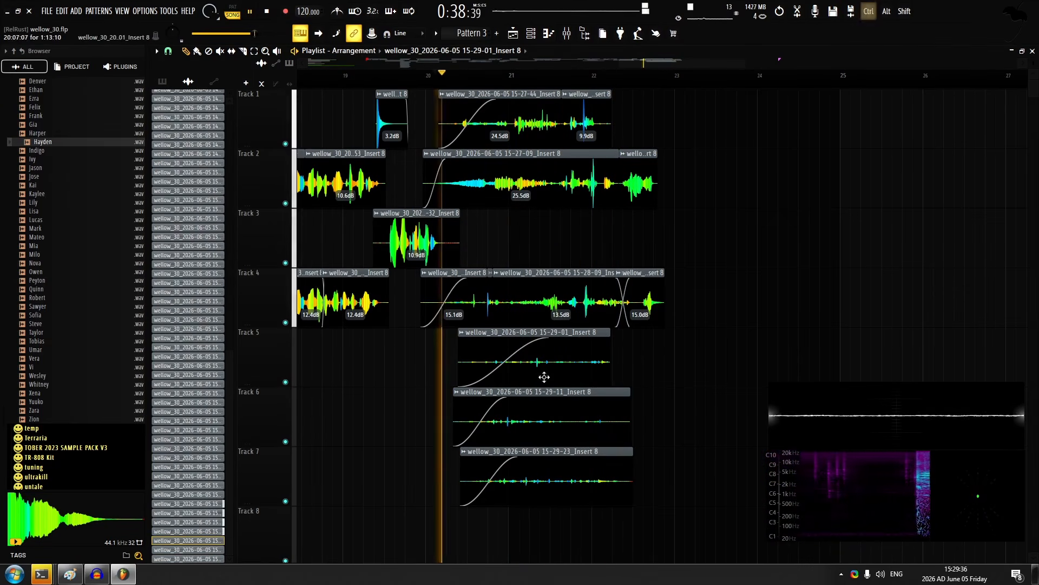
Raise the gains of the new takes on tracks 5, 6 and 7 to 10.0, 7.8 and 8.5 dB
left_click_drag(736, 368, 487, 487)
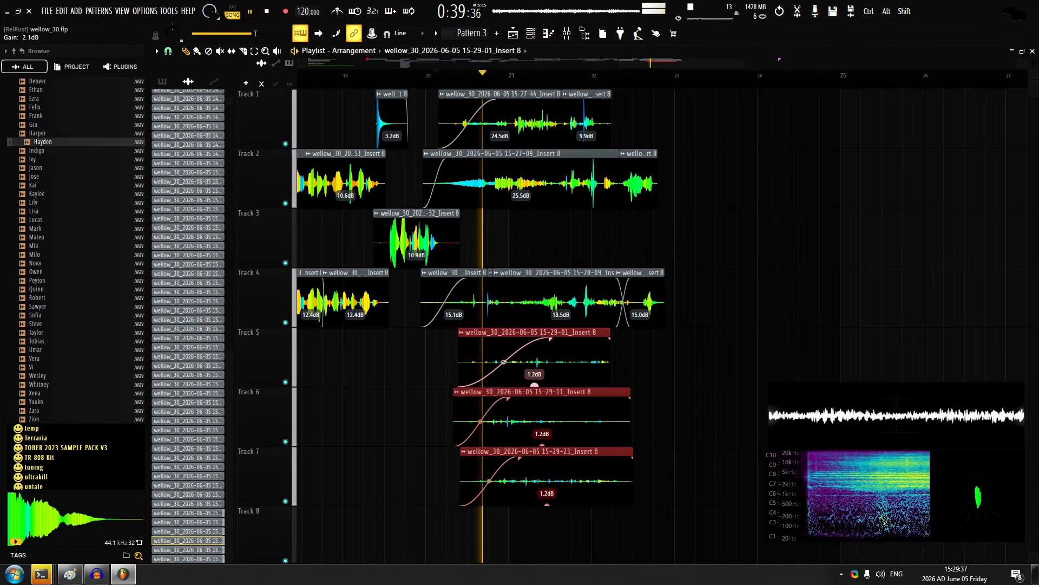
left_click_drag(534, 384, 536, 377)
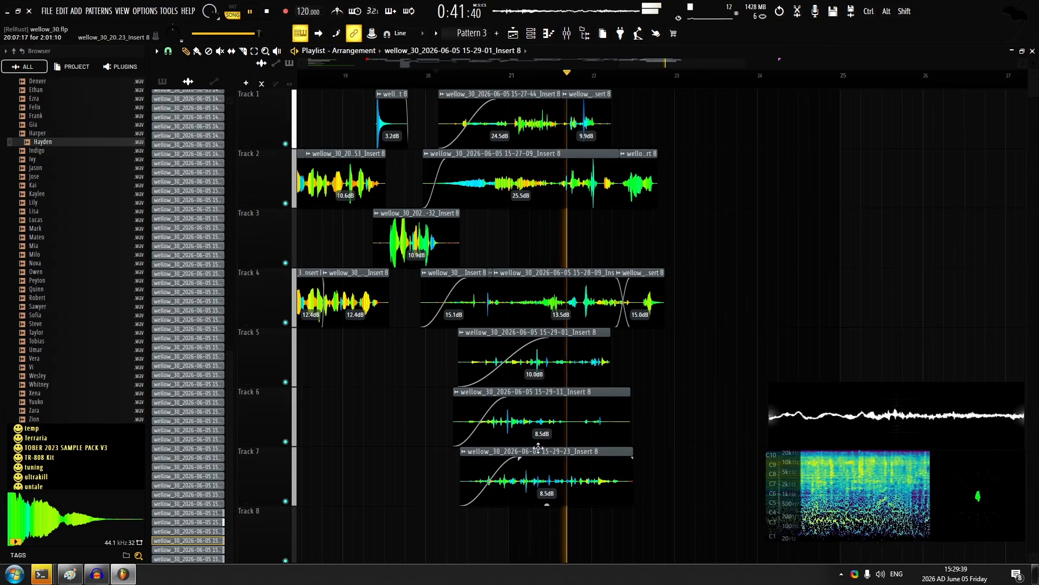
scroll(599, 273, "down", 2)
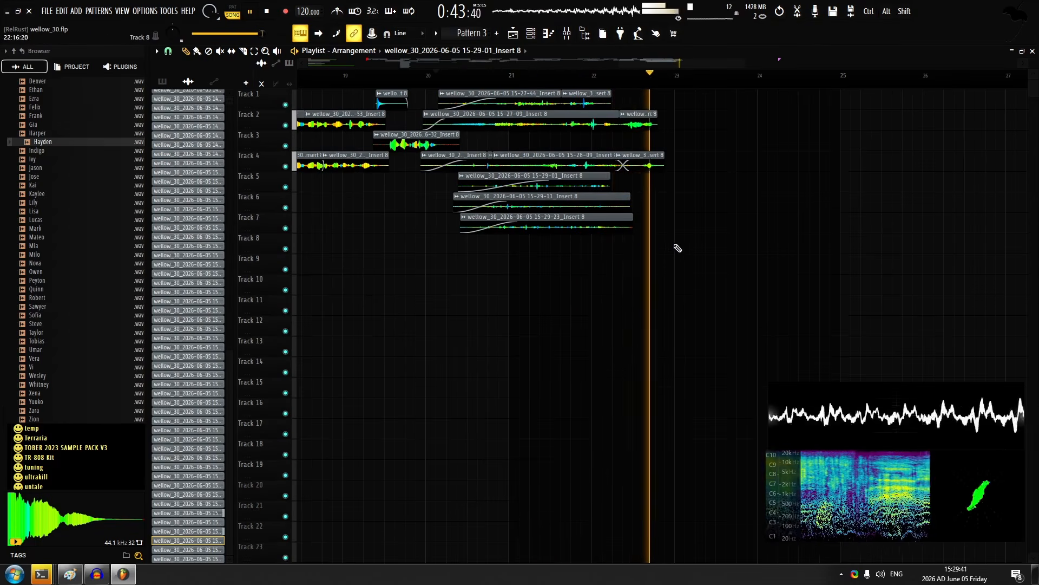
Record a take on track 8 from shortly after bar 20 and takes on tracks 3 and 9 from bar 21
key("space")
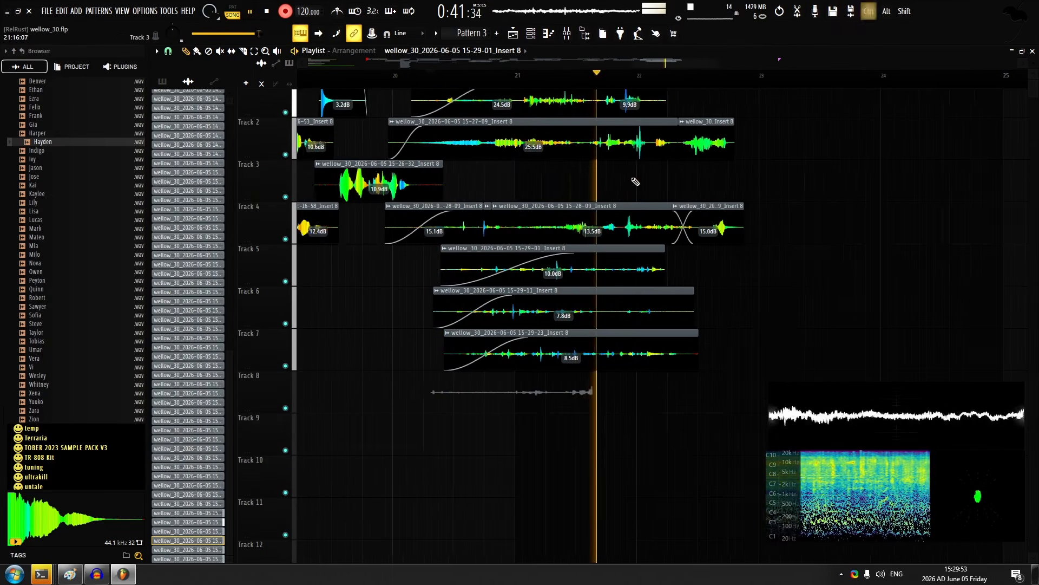
key("space")
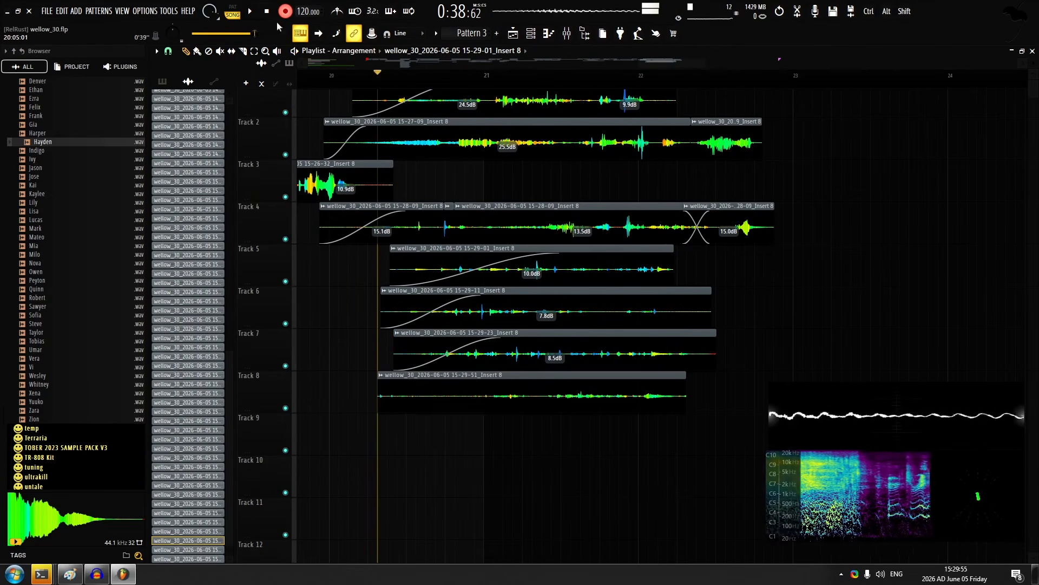
key("space")
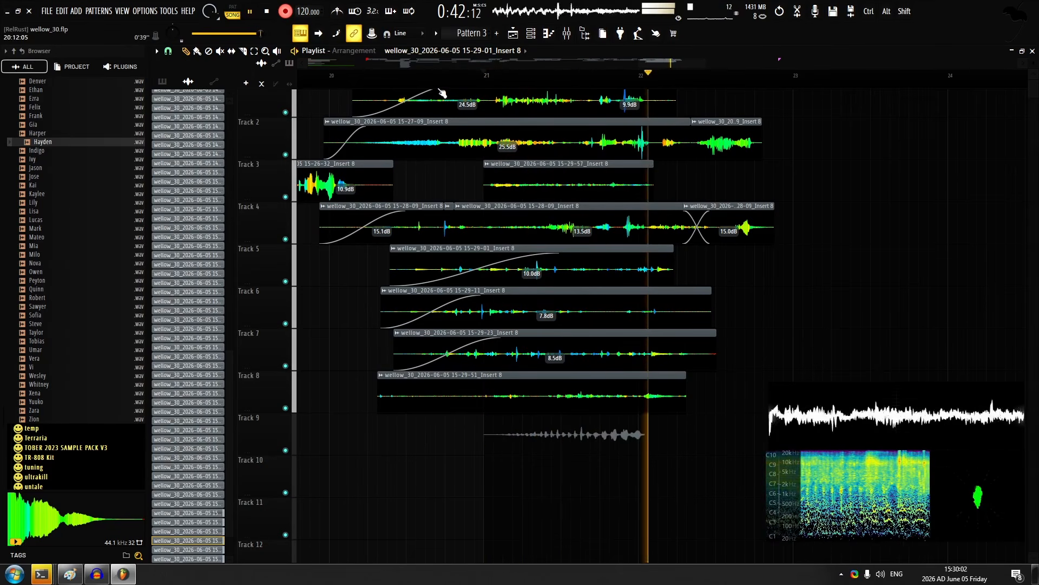
key("space")
left_click(286, 12)
Trim the end of the track 9 take and set its gain to 5.6 dB
left_click_drag(773, 423, 638, 291)
scroll(638, 291, "up", 2)
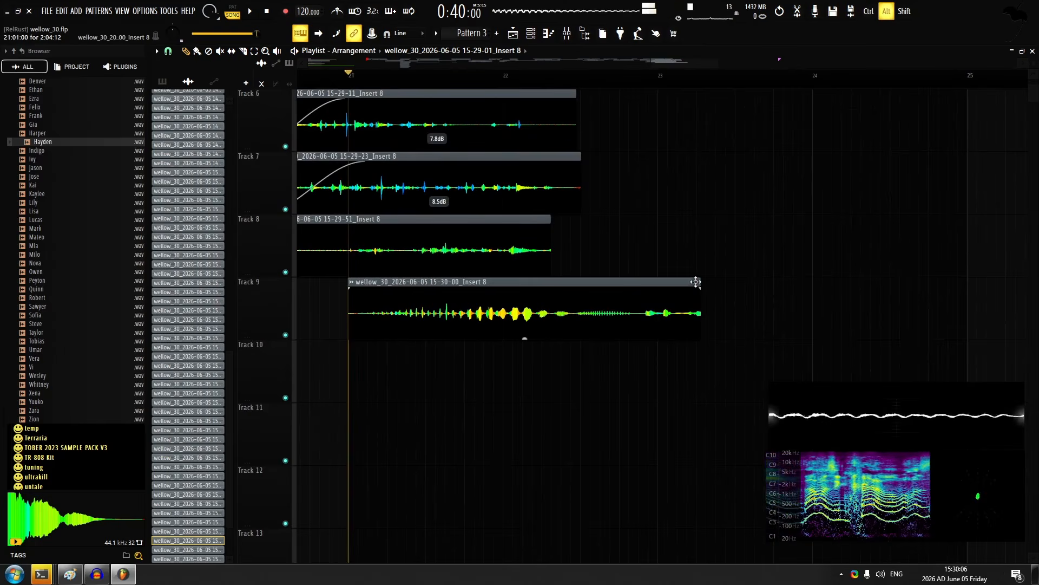
left_click_drag(496, 336, 496, 295)
left_click_drag(499, 284, 536, 381)
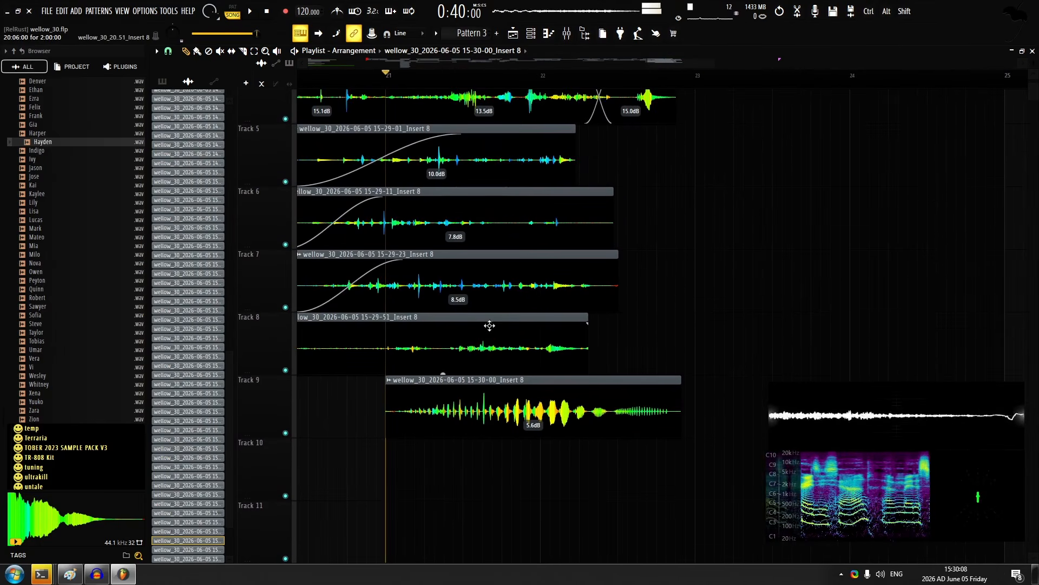
Trim the track 8 take's start, fade it in at 3.8 dB, and give the new track 3 take a short fade-in at 3.2 dB
double_click(480, 341)
key("Escape")
left_click_drag(455, 191, 499, 286)
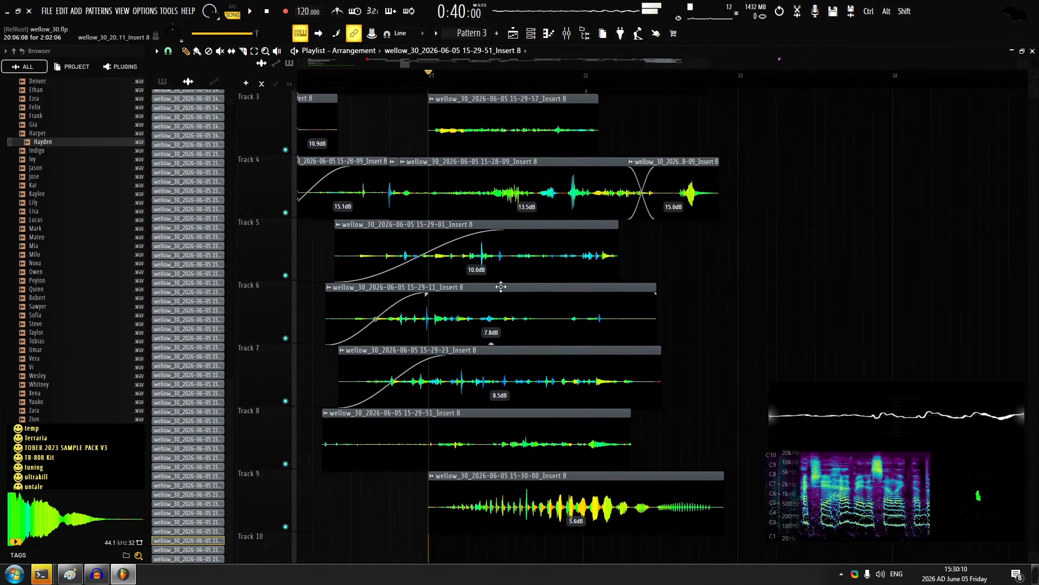
scroll(499, 232, "down", 2)
double_click(439, 172)
key("Escape")
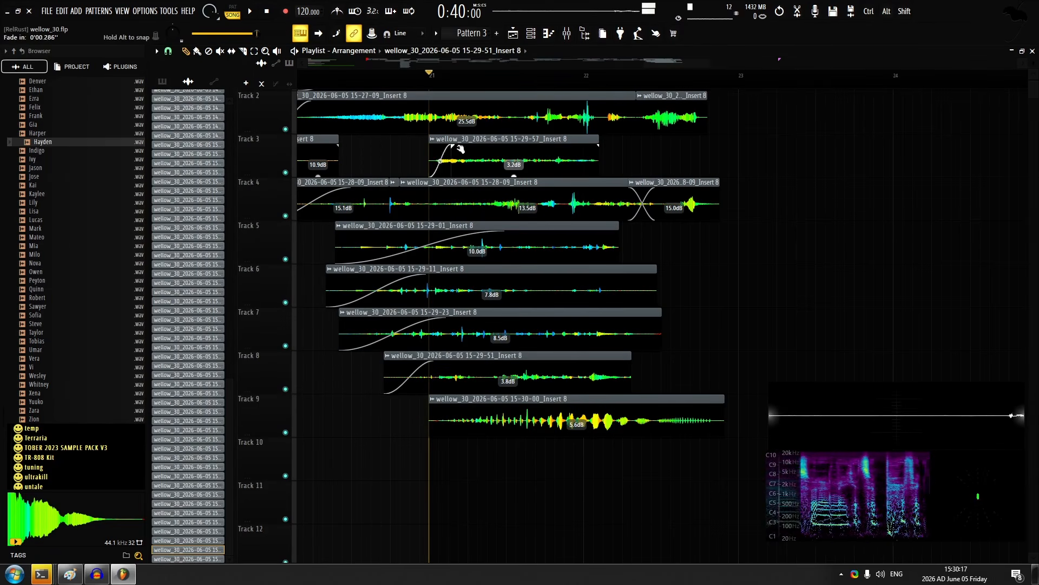
Slice the track 9 take just after bar 22, set its ending slice to 16.4 dB and crossfade the two slices
key("space")
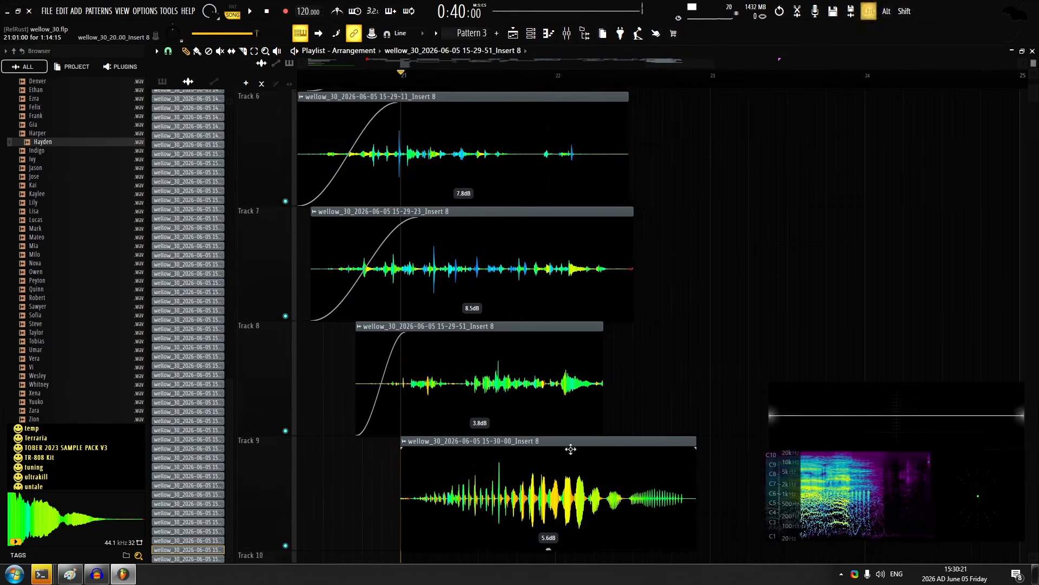
left_click_drag(571, 448, 561, 386)
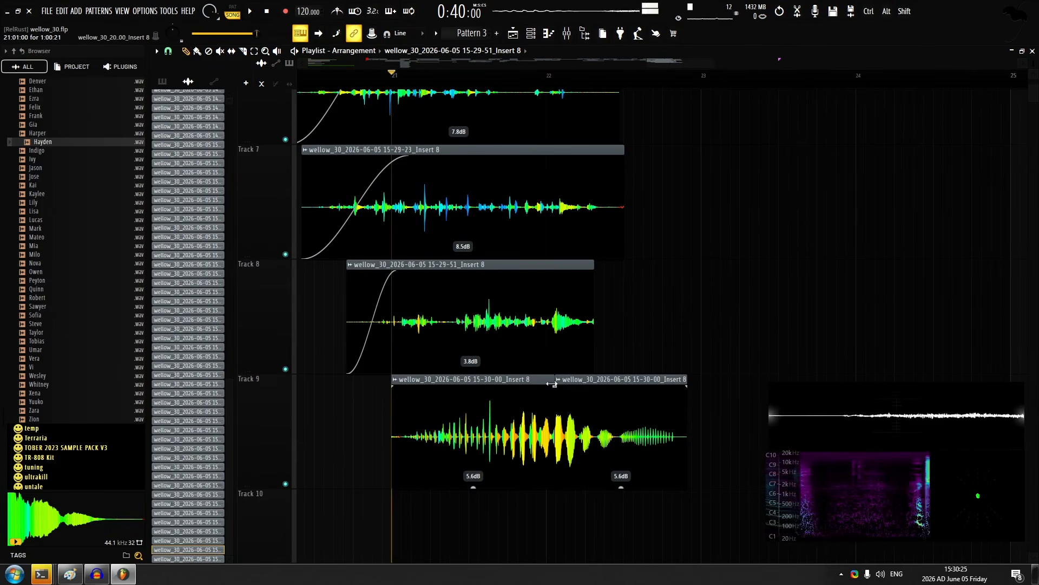
left_click_drag(621, 488, 621, 465)
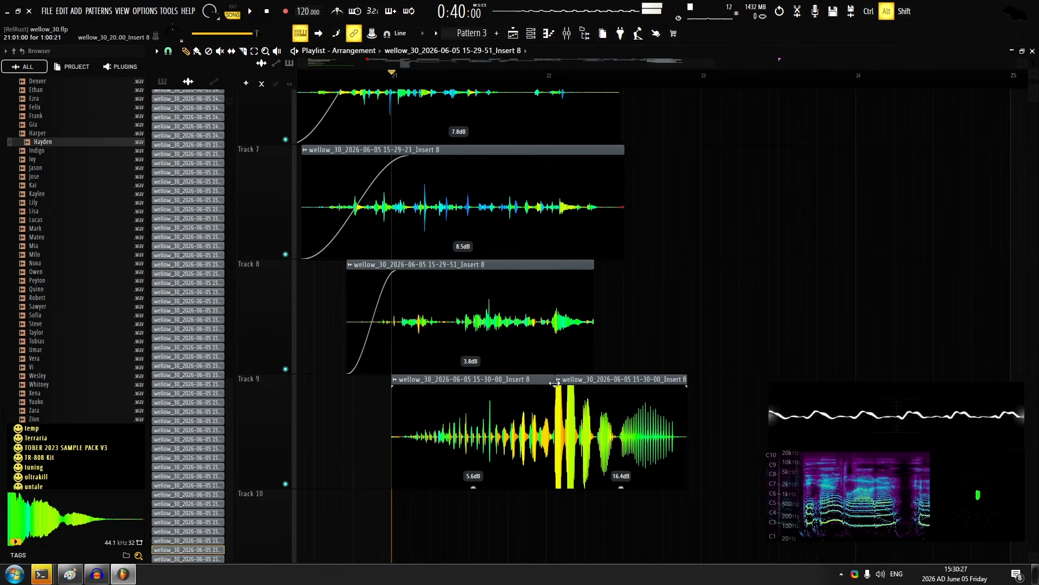
key("space")
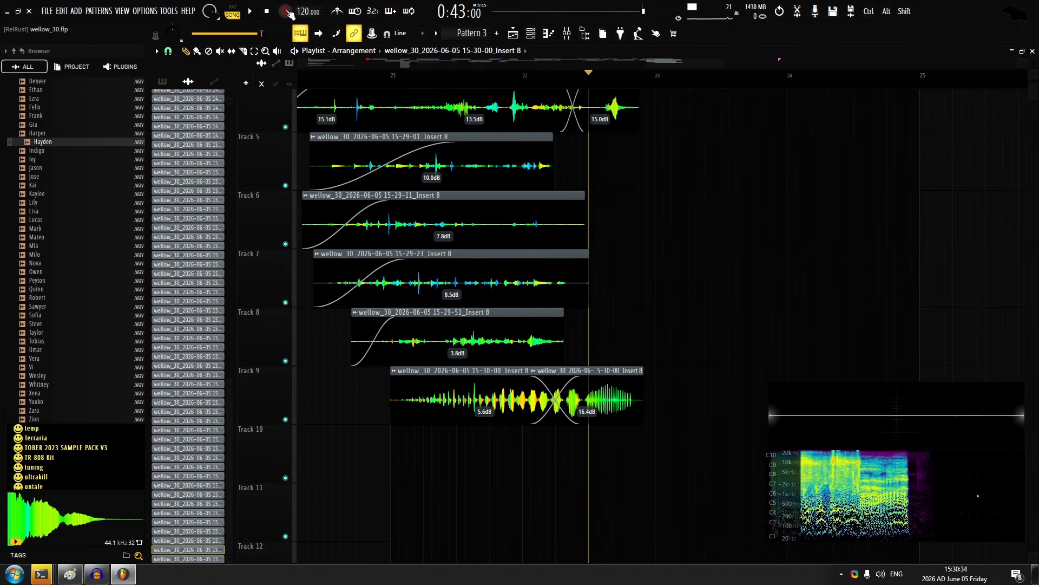
Record a new take on track 5 from about bar 22.5, trim its silent start and set its gain to 12.4 dB
key("space")
left_click_drag(643, 194, 482, 341)
scroll(510, 220, "up", 2)
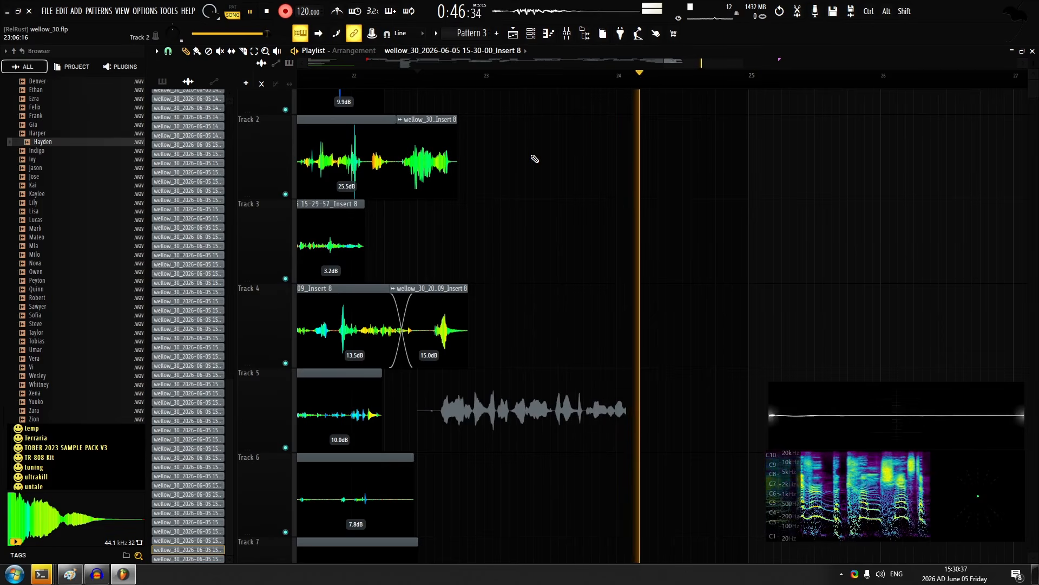
key("space")
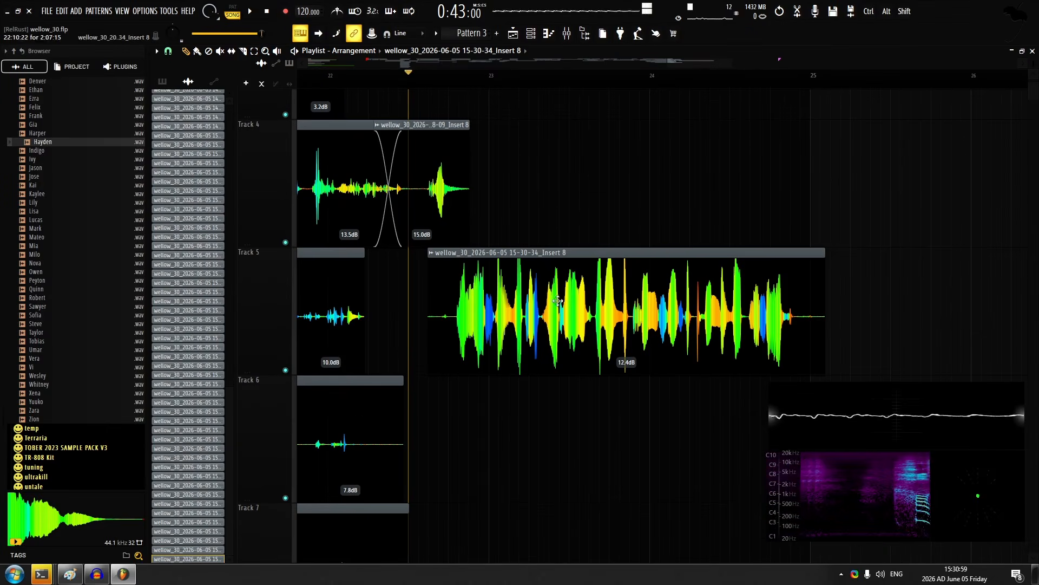
Open Notepad and write the line "oh thats the wettest water i have ever become chanced upon the"
left_click(14, 574)
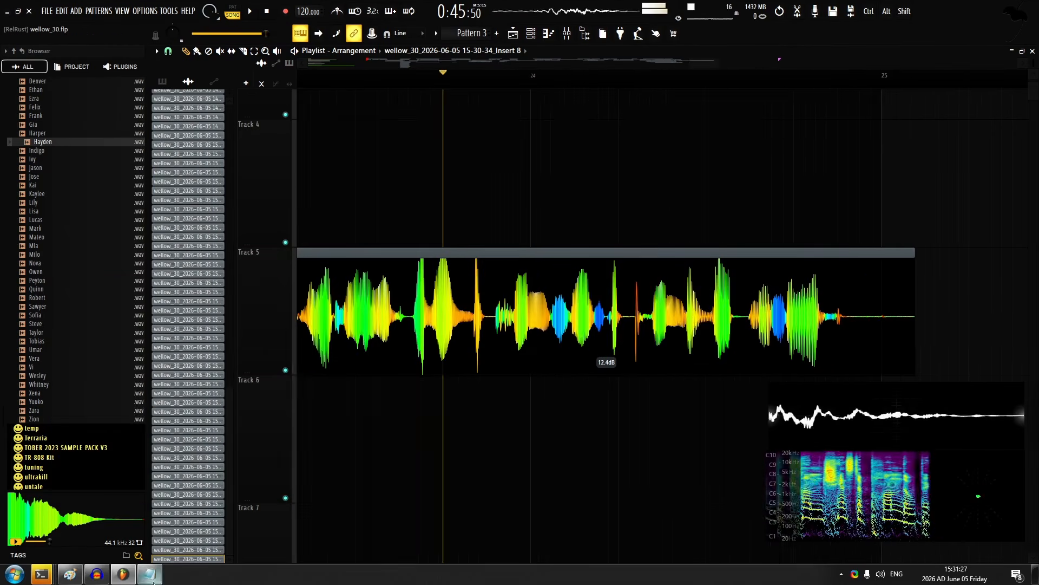
left_click(150, 574)
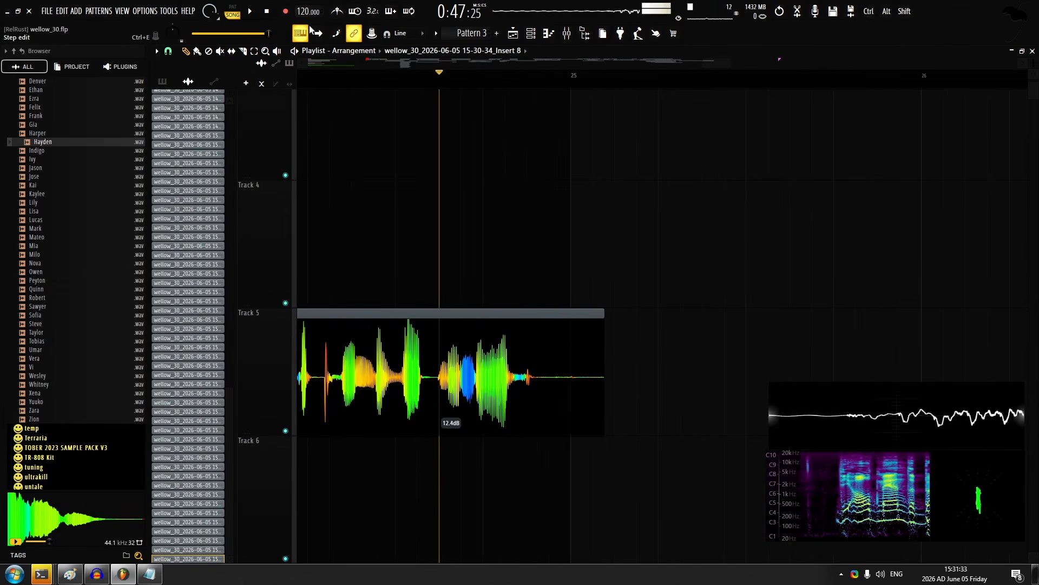
Return to FL Studio and record a take on track 3 starting between bars 24 and 25
left_click(285, 11)
key("space")
scroll(538, 155, "down", 2)
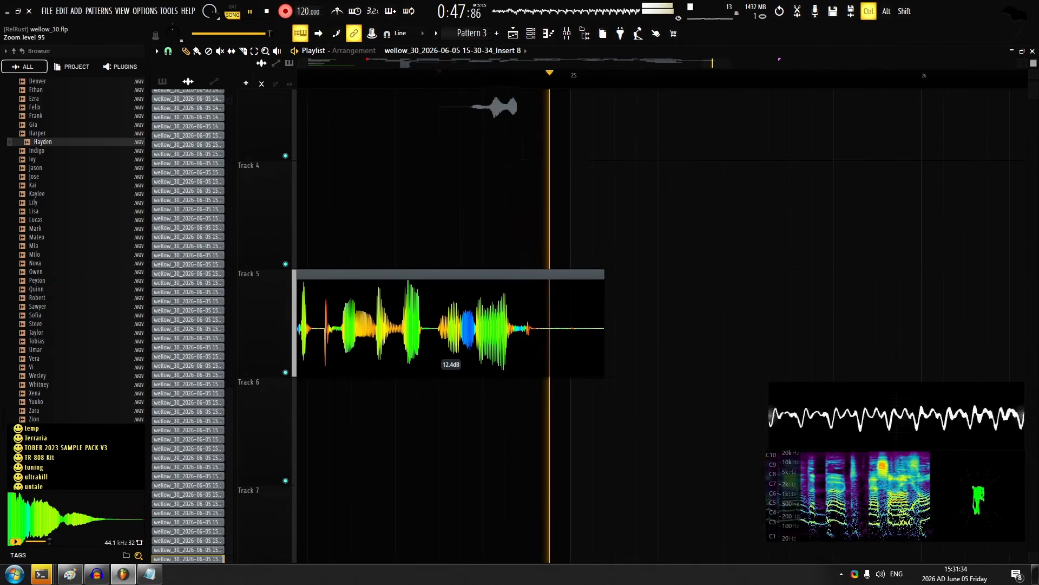
left_click_drag(486, 236, 414, 372)
scroll(474, 173, "up", 2)
key("space")
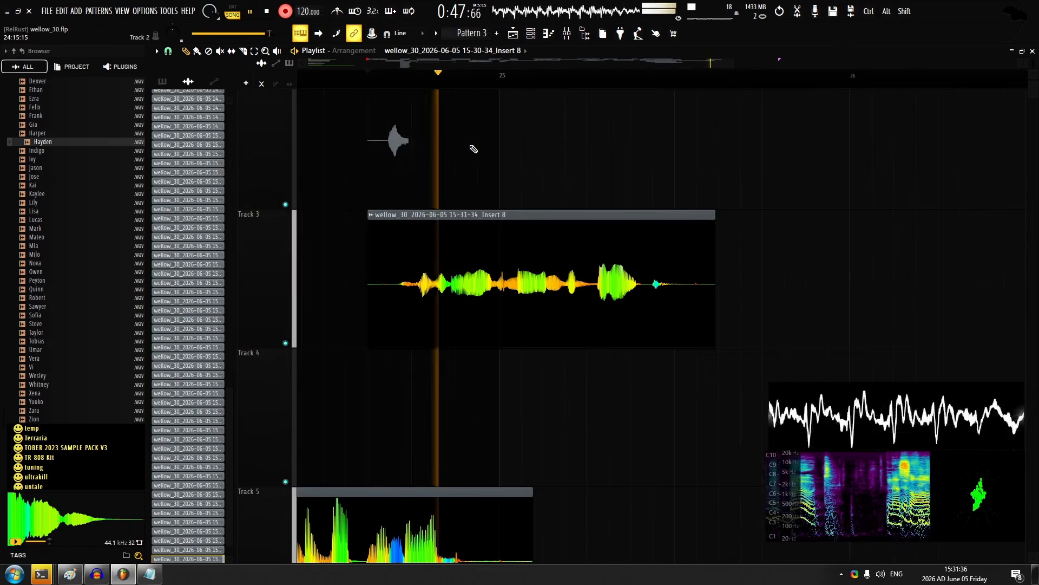
key("space")
key("ctrl+z")
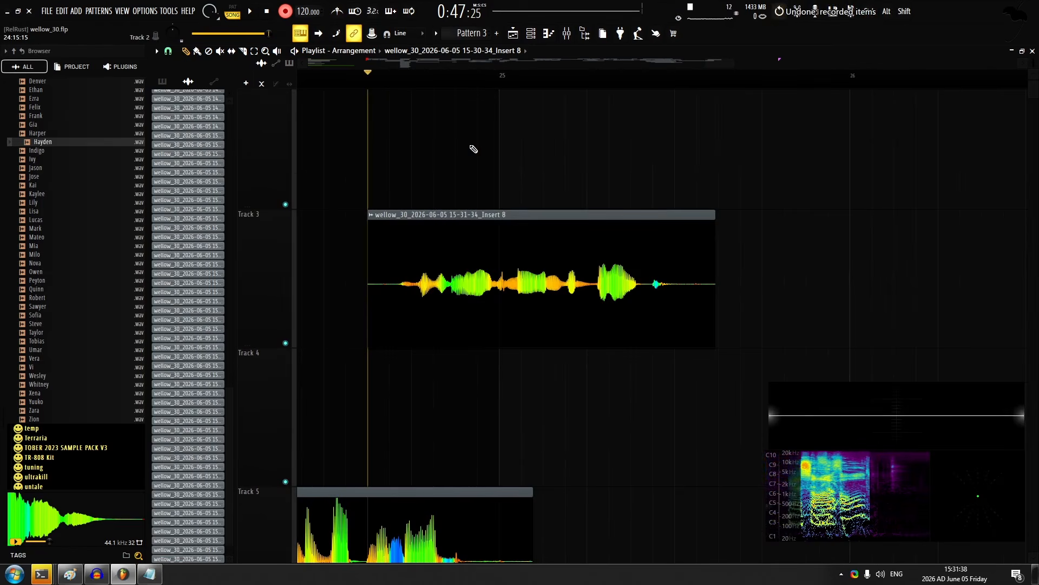
key("space")
Record two more takes on tracks 2 and 4 from the same start as the track 3 take before bar 25
key("space")
key("ctrl+z")
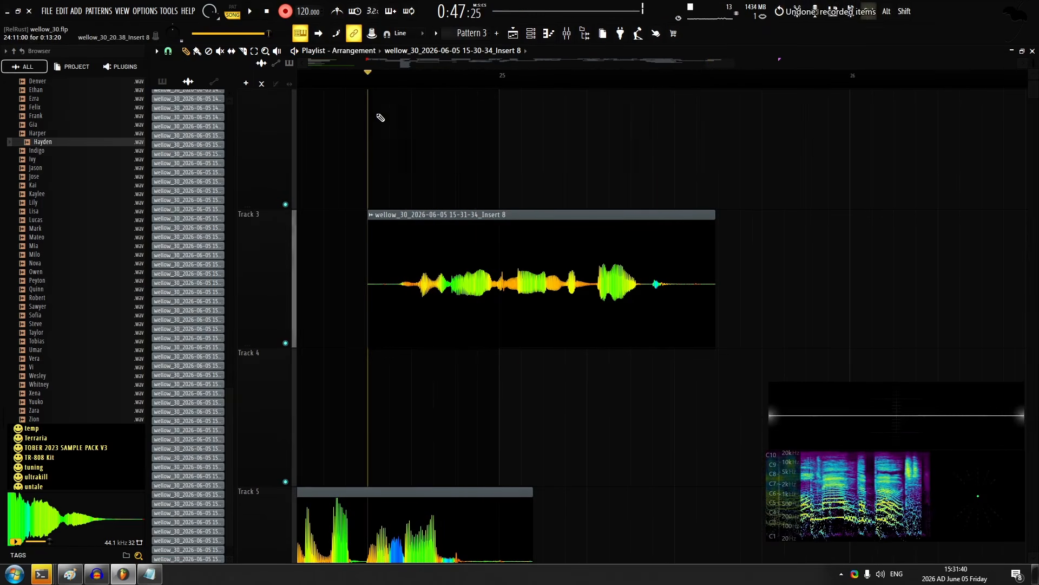
key("space")
key("space")
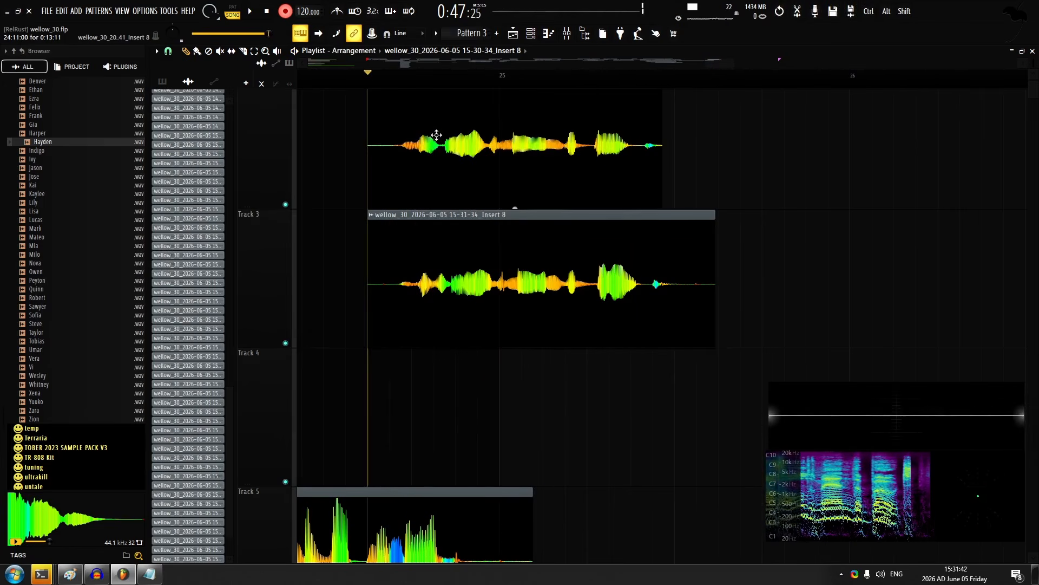
key("space")
scroll(455, 149, "down", 2)
Record a take on track 6, replacing the deleted track 3 take, and set the gain of the takes on tracks 2, 4 and 6 to 8.8 dB
key("space")
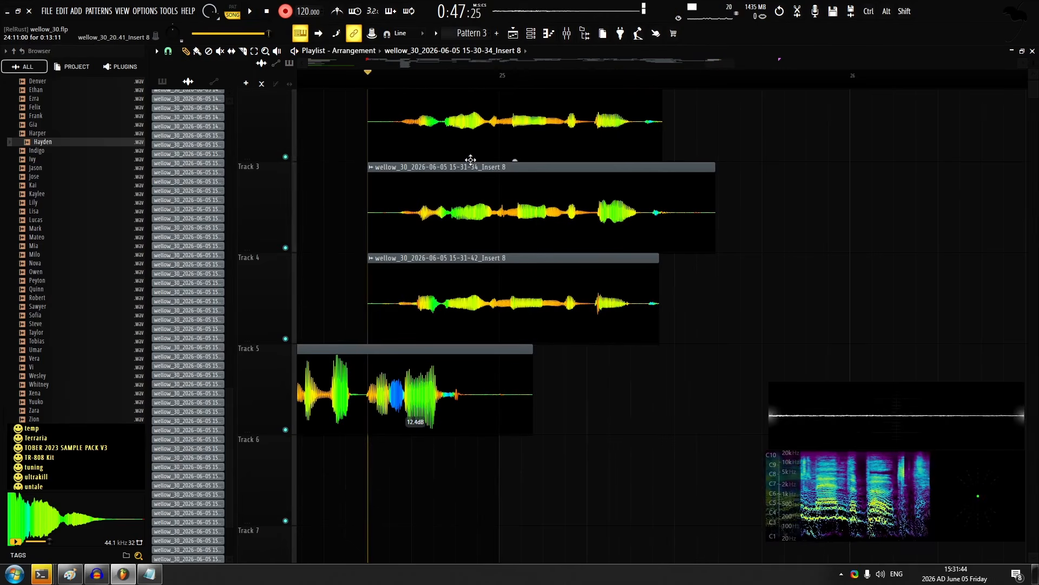
key("space")
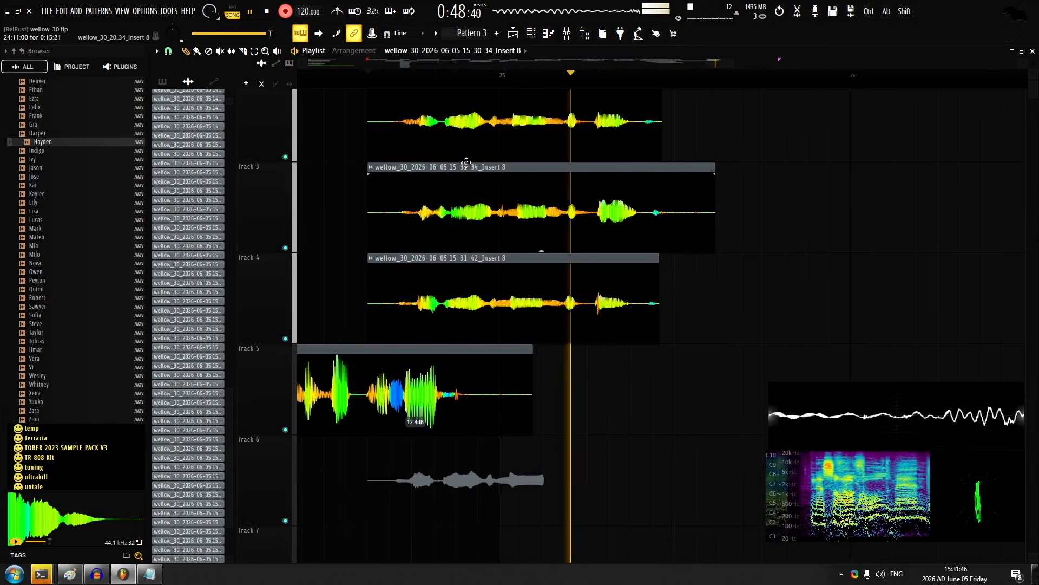
key("space")
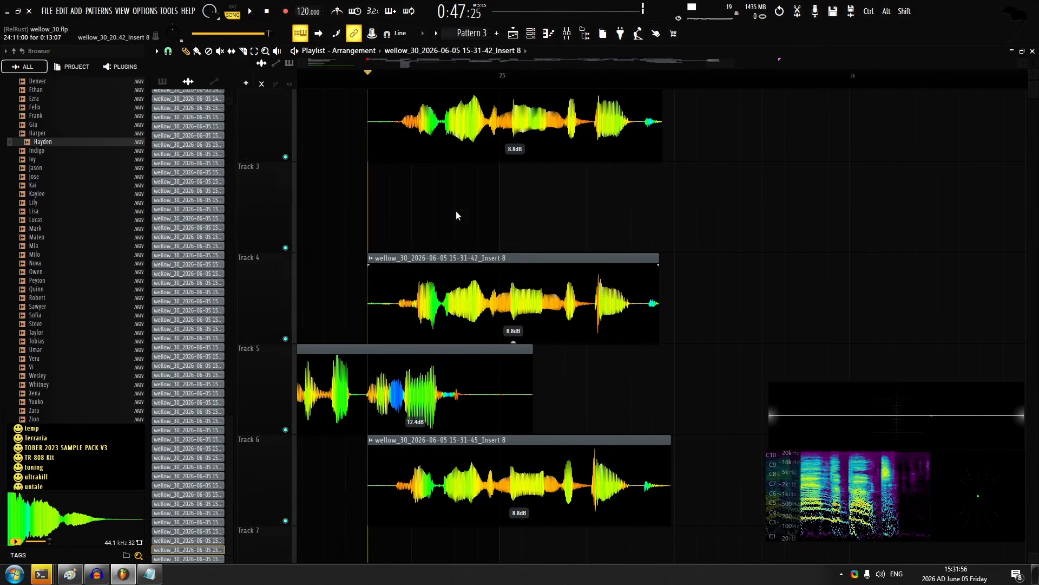
double_click(459, 462)
key("Escape")
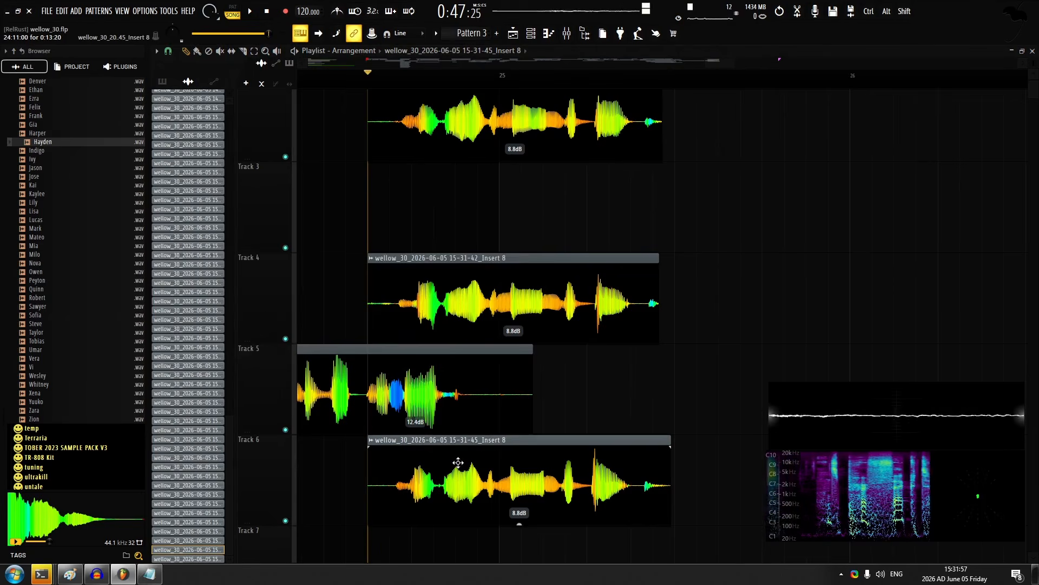
double_click(458, 463)
key("Escape")
Align and trim the takes on tracks 2, 4 and 6 before bar 25, adding short fade-ins and setting their gain to 8.3 dB
key("space")
scroll(472, 255, "down", 2)
scroll(478, 260, "up", 3)
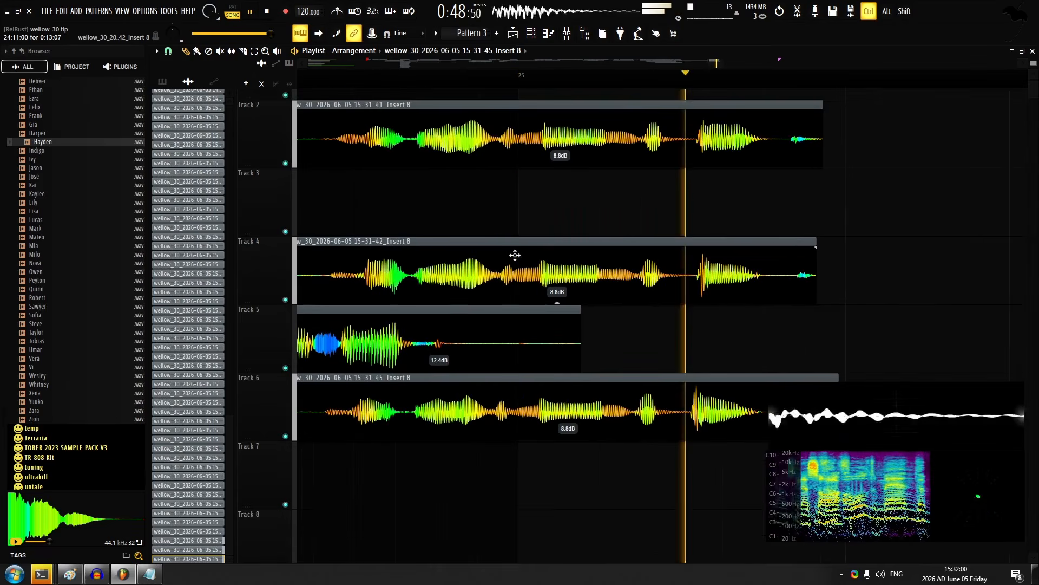
left_click_drag(602, 133, 645, 434)
scroll(469, 283, "up", 2)
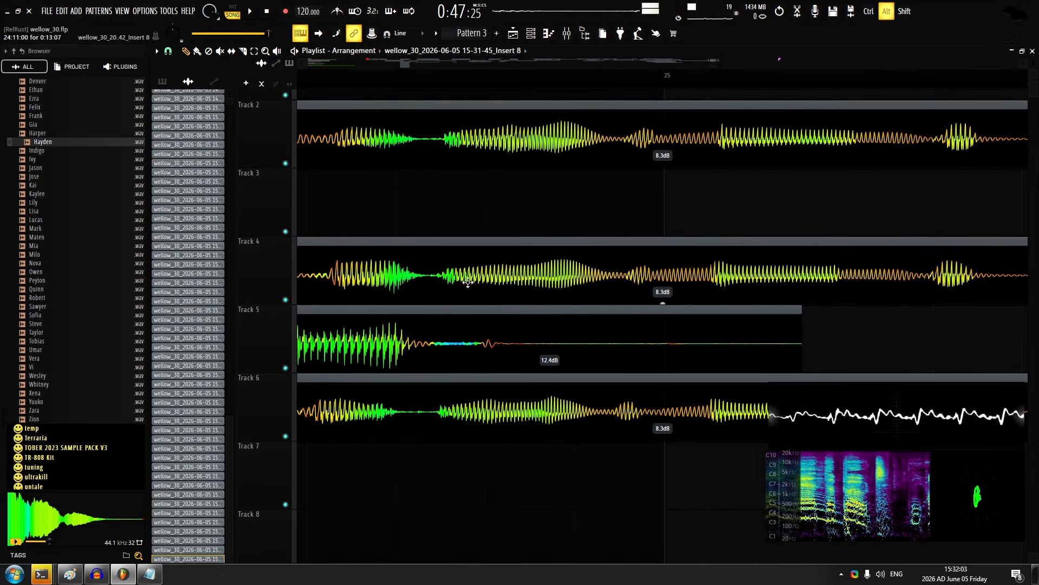
left_click_drag(474, 400, 477, 397)
key("ctrl+z")
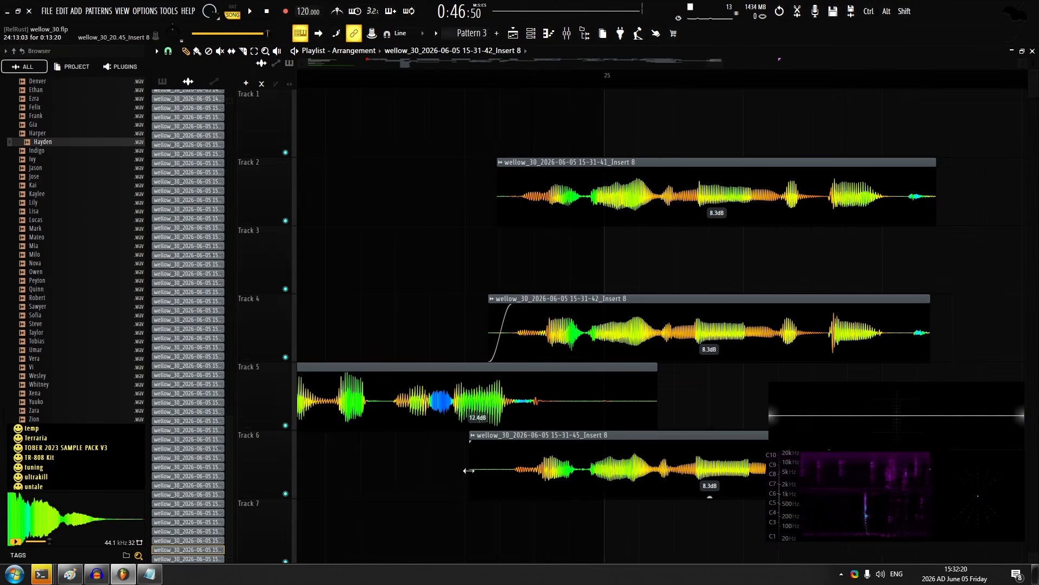
scroll(519, 244, "down", 6)
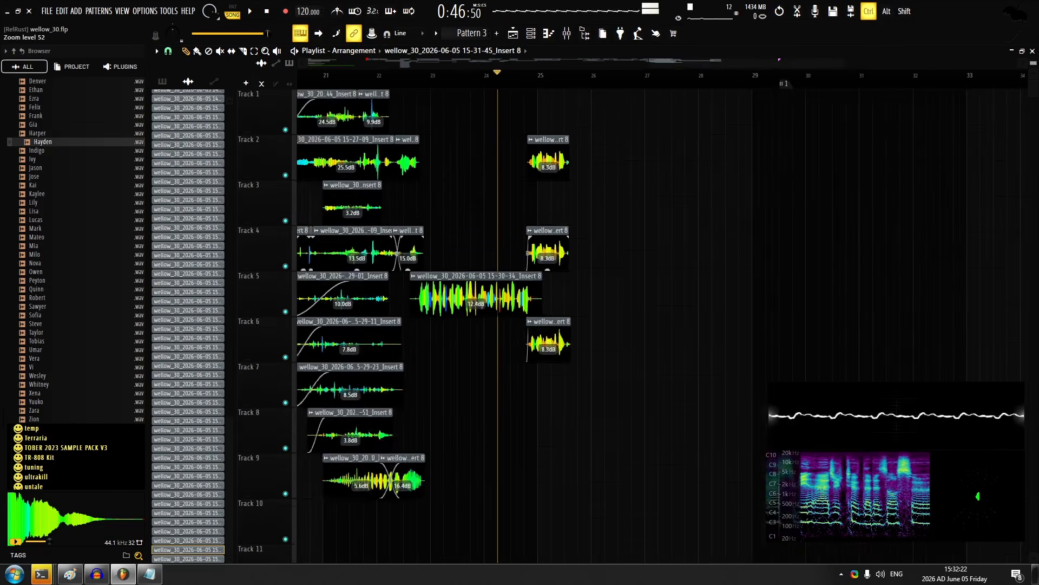
scroll(526, 162, "up", 5)
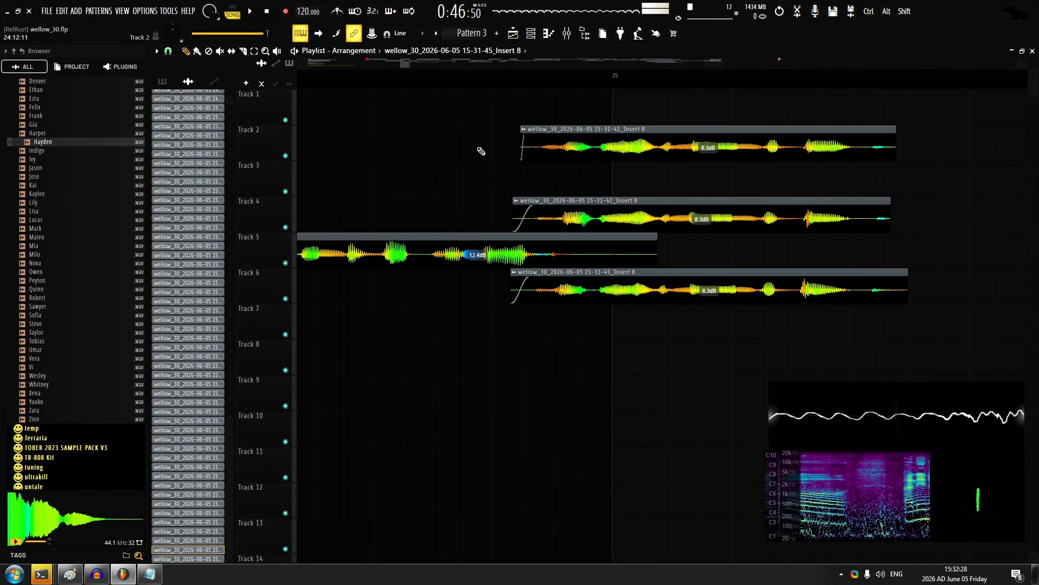
Inspect the audio clip settings of the vocal takes on tracks 5, 2 and 1 between bars 20 and 25
scroll(503, 135, "down", 4)
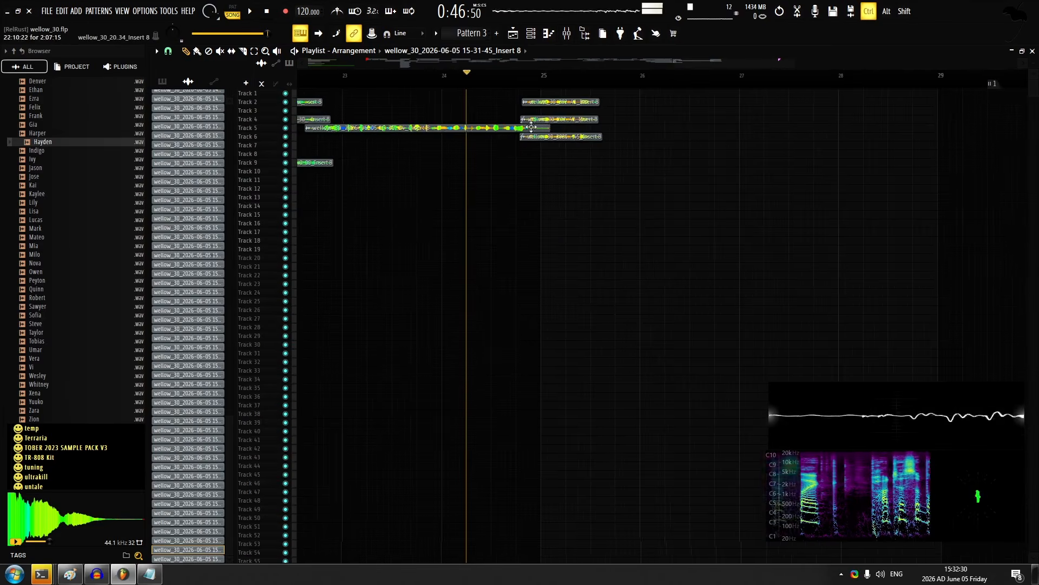
scroll(373, 243, "up", 6)
scroll(357, 351, "up", 2)
double_click(466, 343)
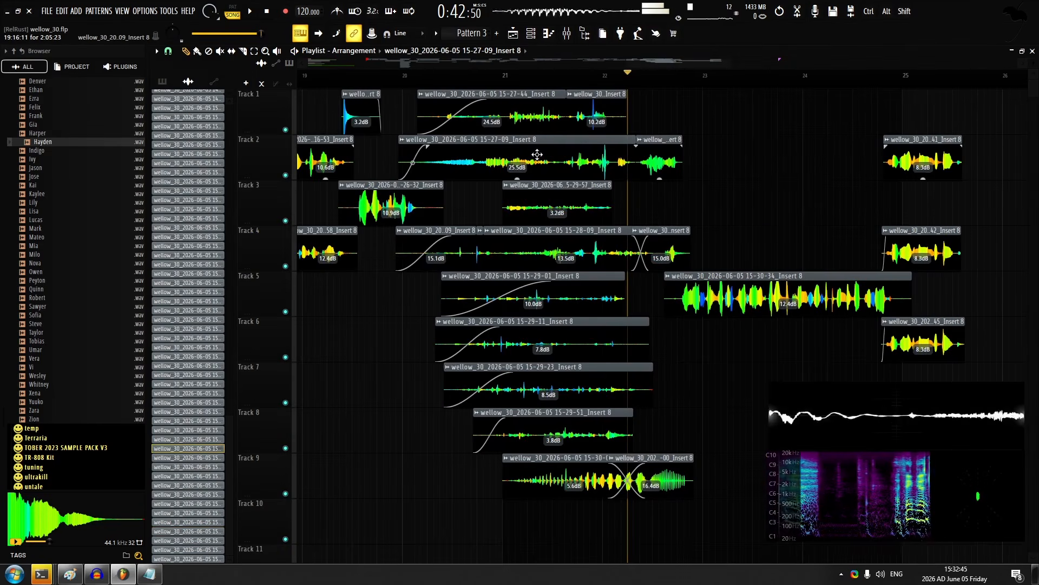
double_click(537, 155)
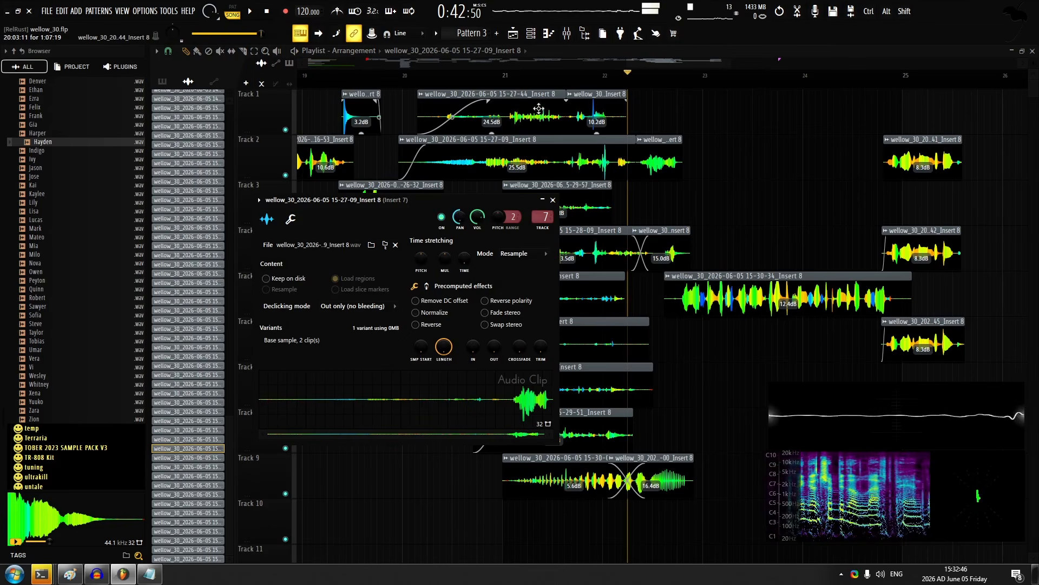
double_click(495, 123)
left_click(454, 101)
Play the arrangement from about bar 22 through bar 25, setting the short track 2 clip after bar 22 to -0.7 dB gain
scroll(697, 116, "left", 1)
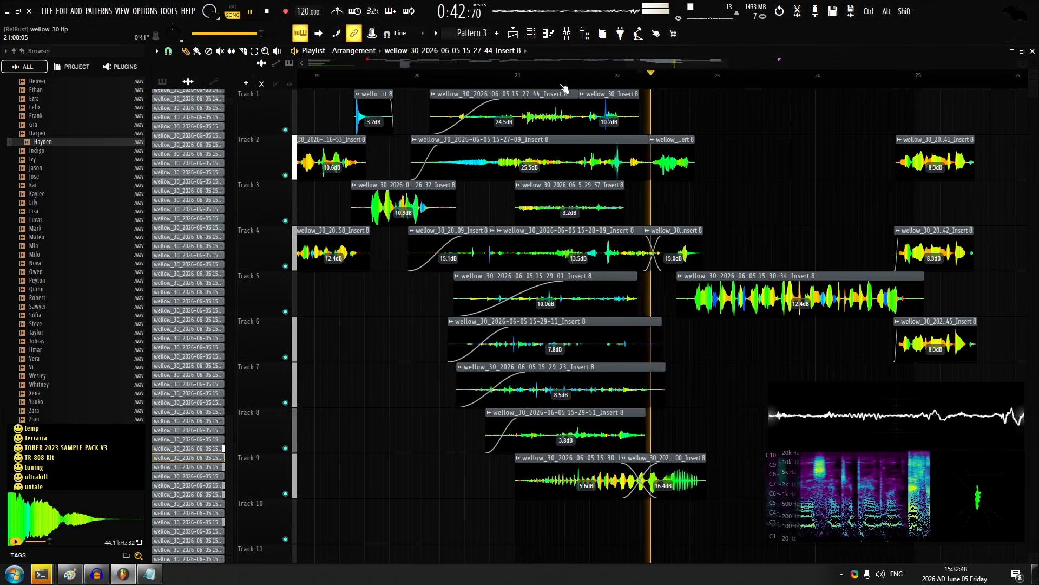
left_click(562, 82)
key("space")
scroll(690, 119, "up", 2)
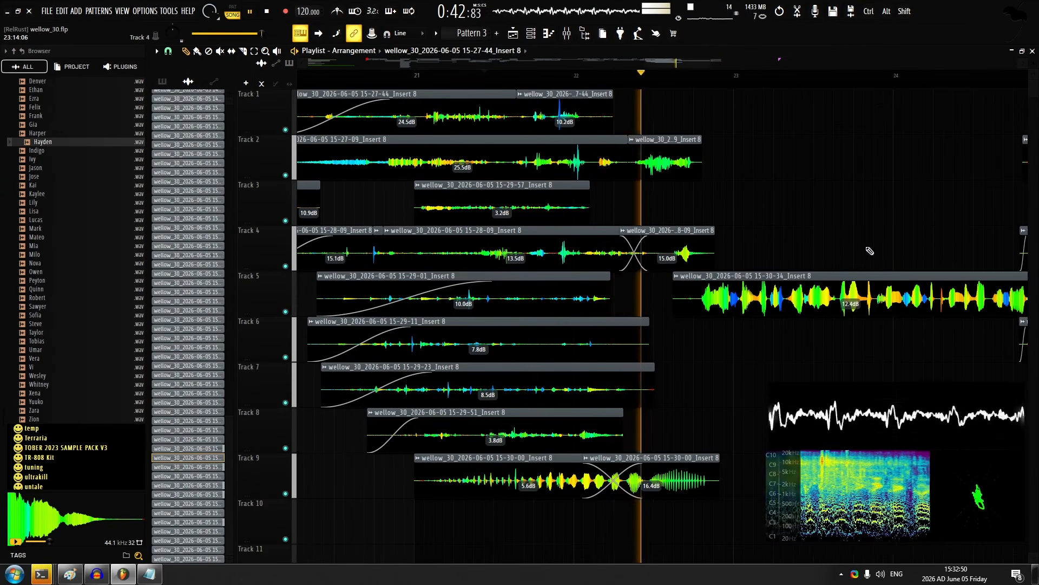
left_click_drag(635, 198, 531, 177)
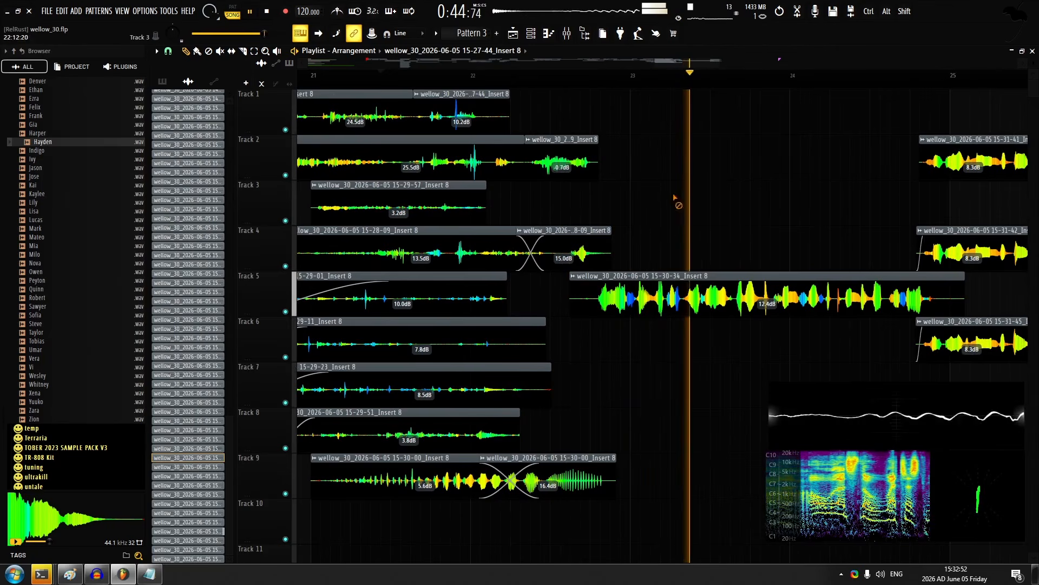
scroll(622, 232, "down", 3)
scroll(511, 216, "up", 5)
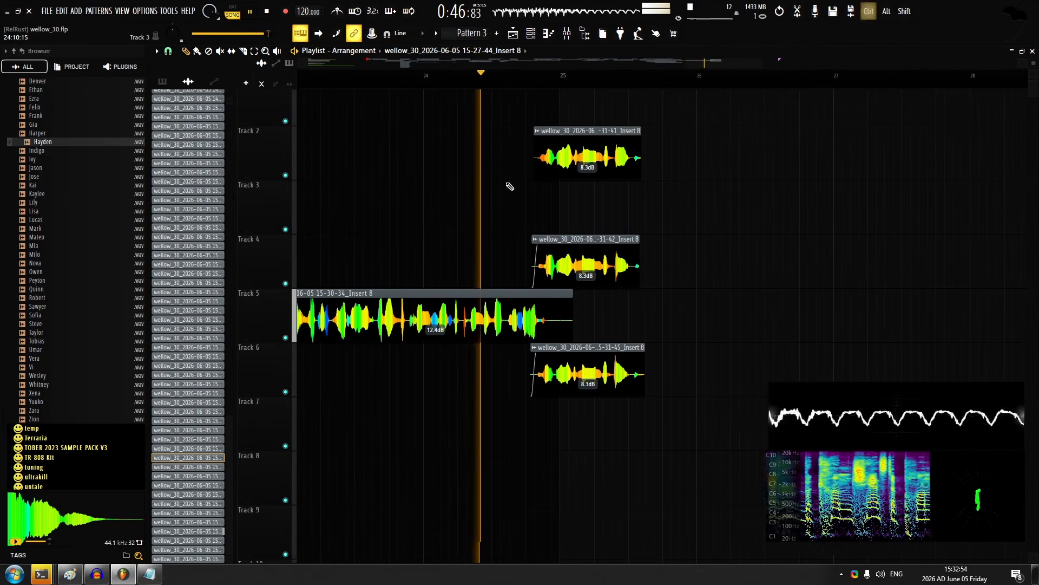
scroll(463, 301, "up", 6)
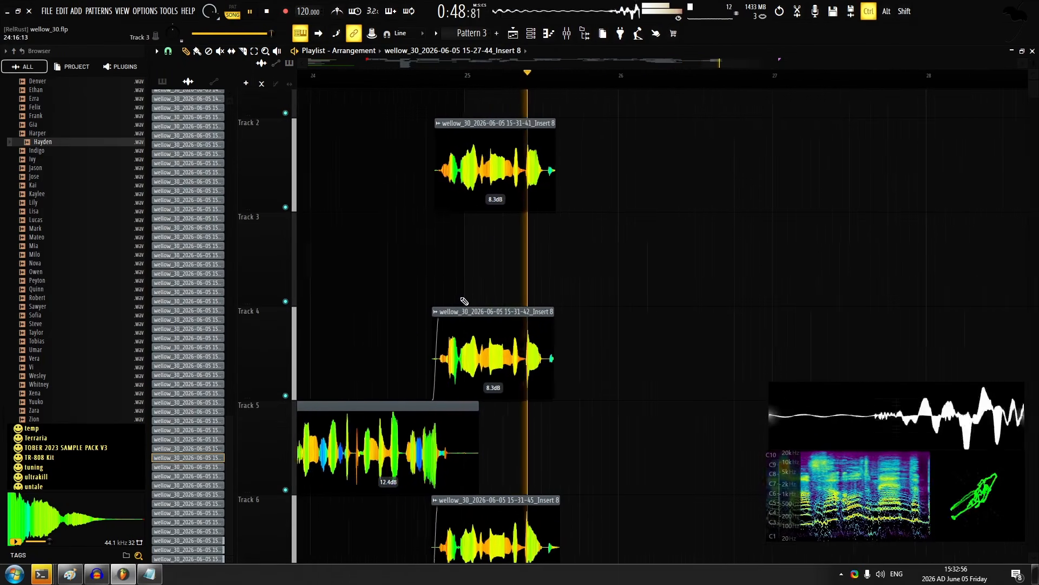
Add short fade-outs to the takes ending near bar 25.5 and record a take on track 1 from there past bar 29
scroll(411, 144, "down", 2)
scroll(465, 147, "up", 2)
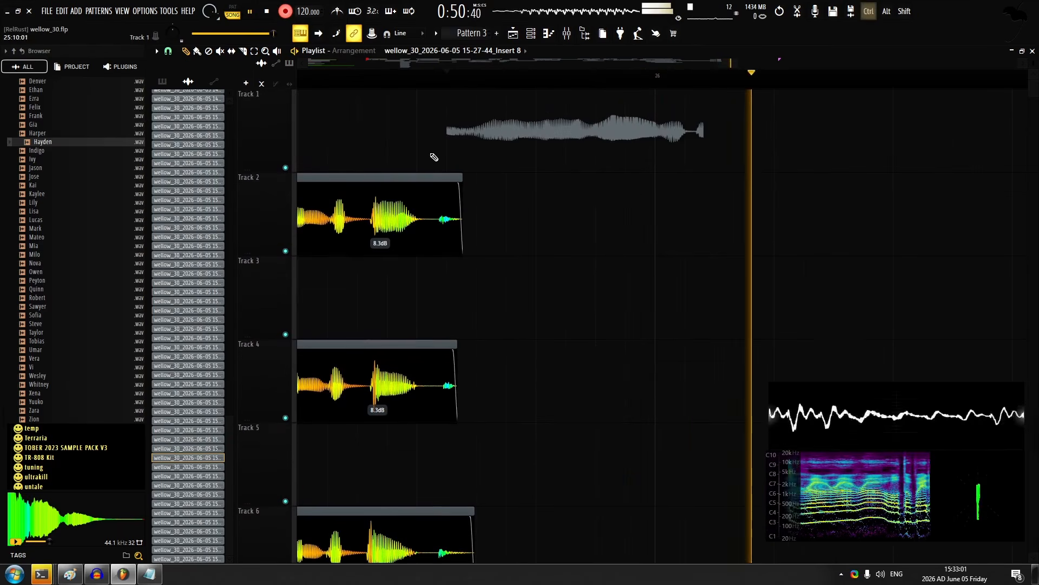
scroll(434, 158, "down", 2)
scroll(474, 146, "up", 1)
scroll(455, 163, "down", 2)
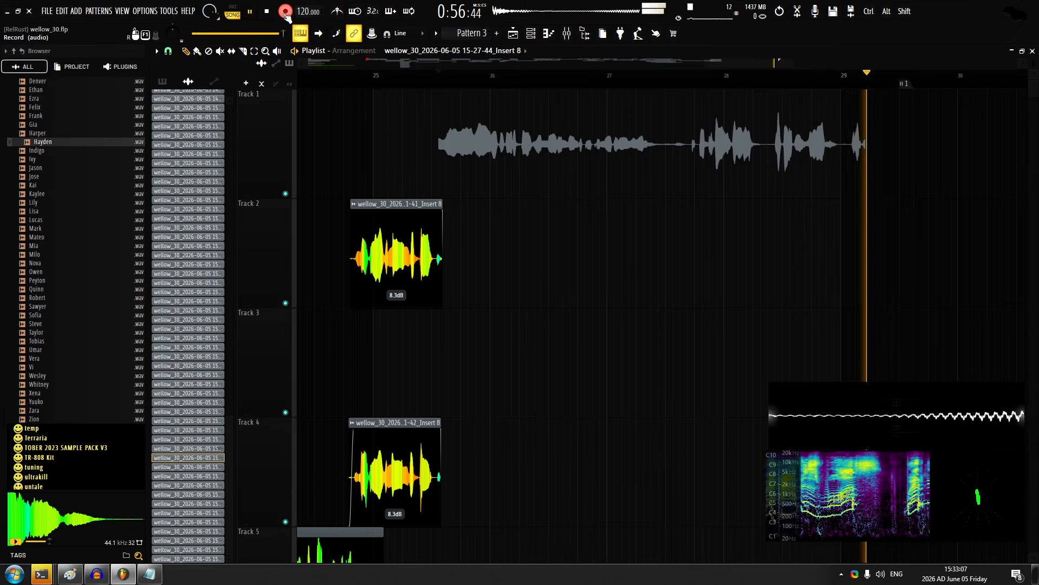
key("space")
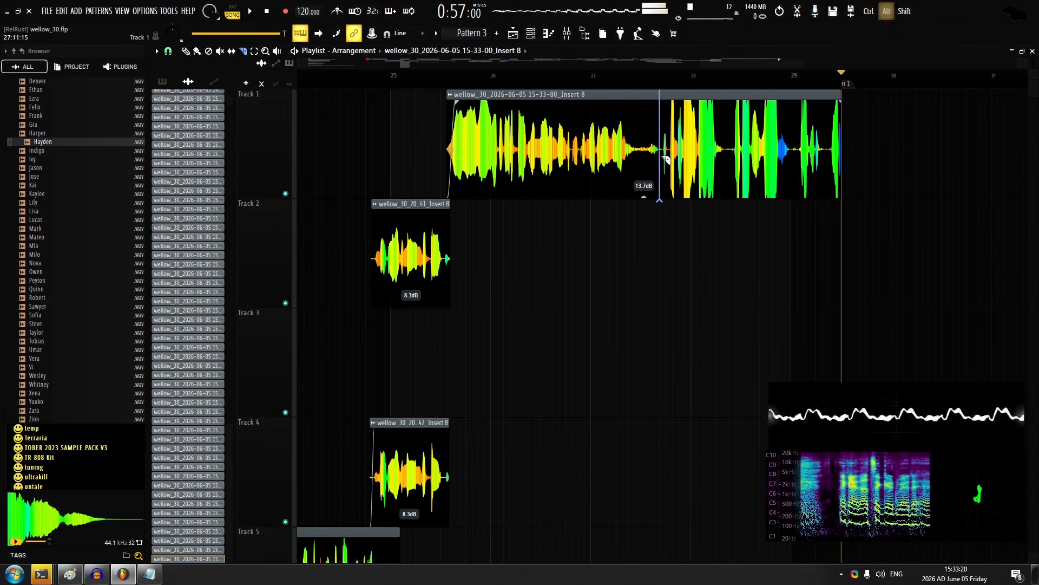
Slice the track 1 take between bars 27 and 28 and set its first part's gain to 21.1 dB and its second's to 11.8 dB
scroll(550, 161, "up", 3)
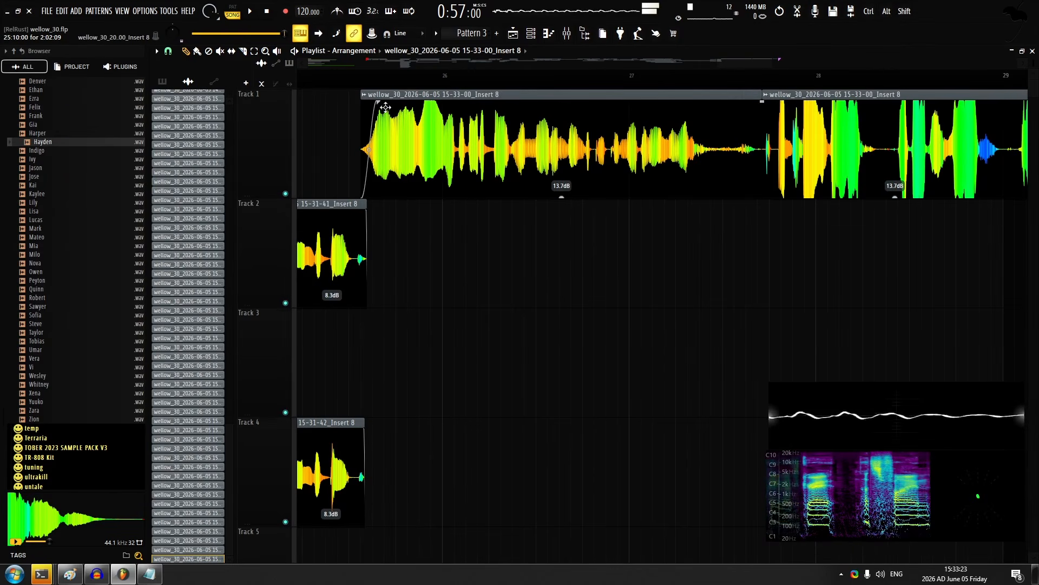
double_click(499, 164)
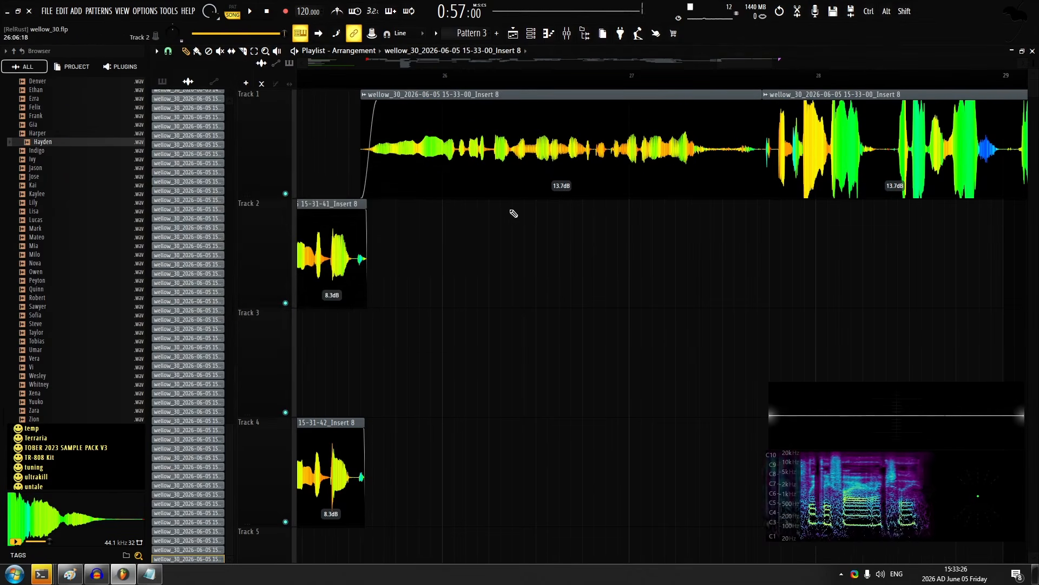
left_click_drag(545, 205, 546, 190)
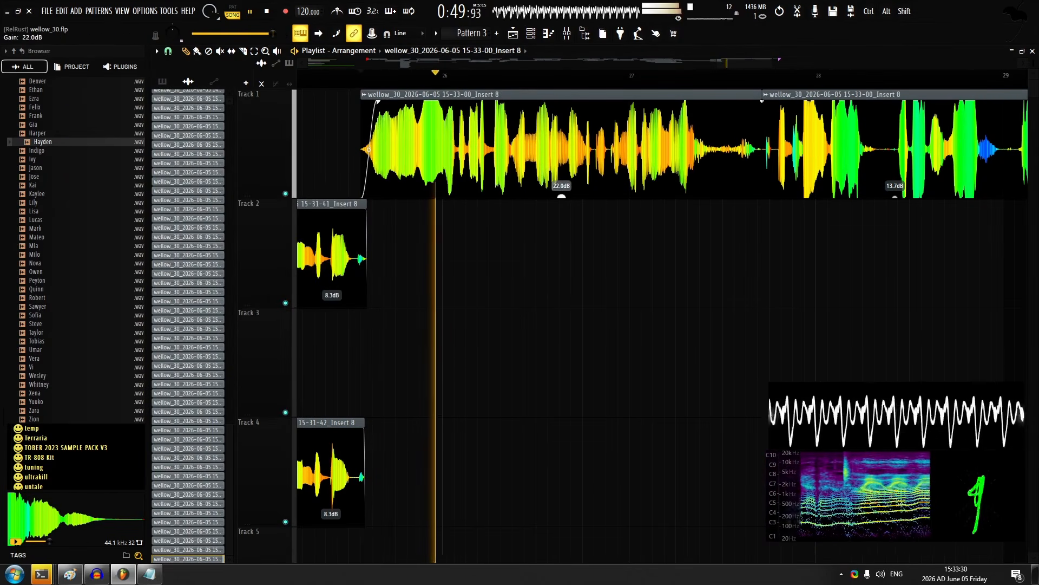
double_click(422, 164)
left_click_drag(402, 277, 402, 261)
key("Escape")
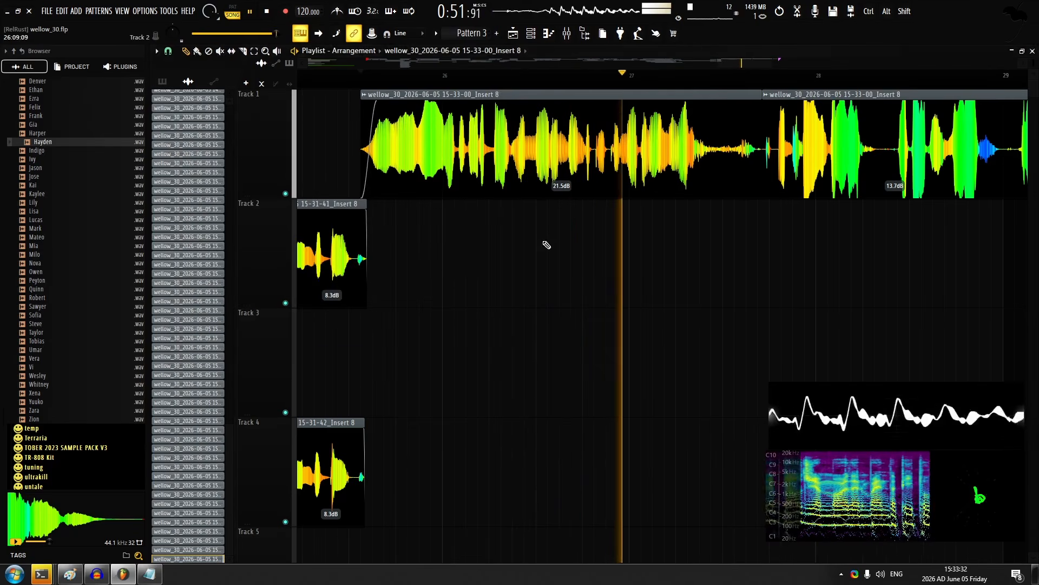
left_click_drag(561, 190, 562, 193)
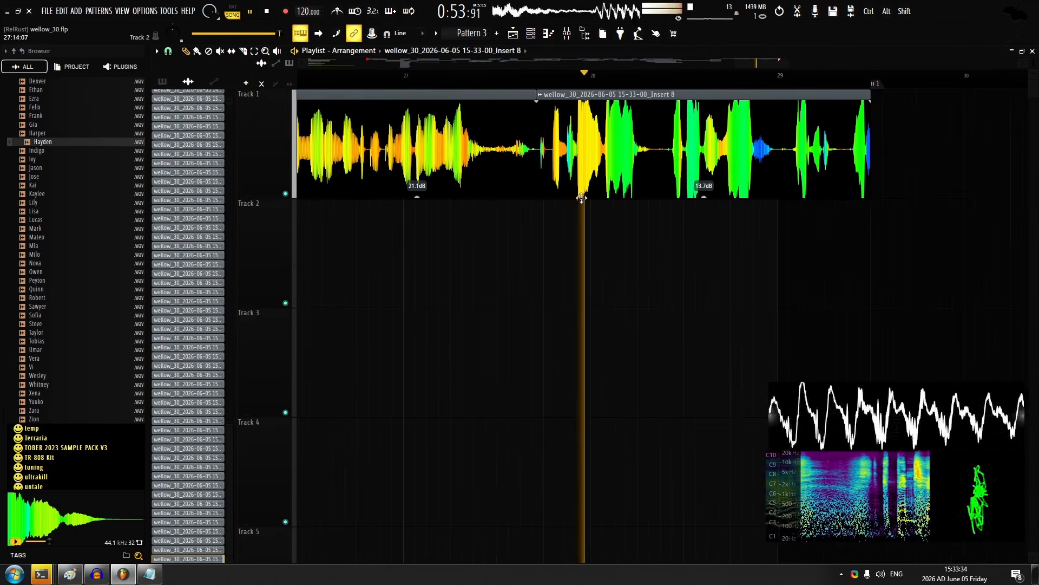
scroll(619, 173, "down", 3)
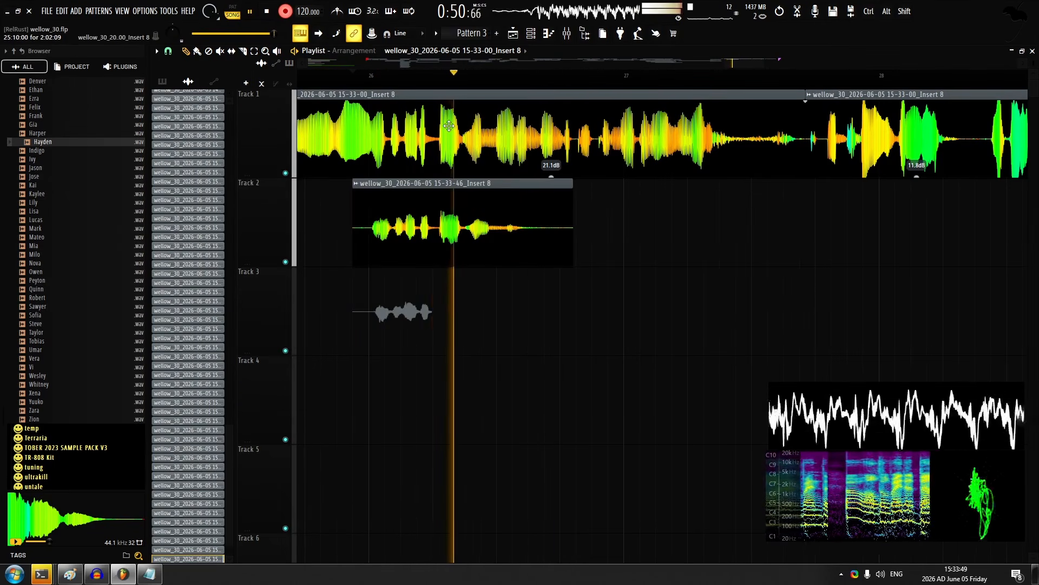
Record layered takes on tracks 2, 3 and 4 starting just before bar 26, with recording switched off at the end
key("space")
key("space")
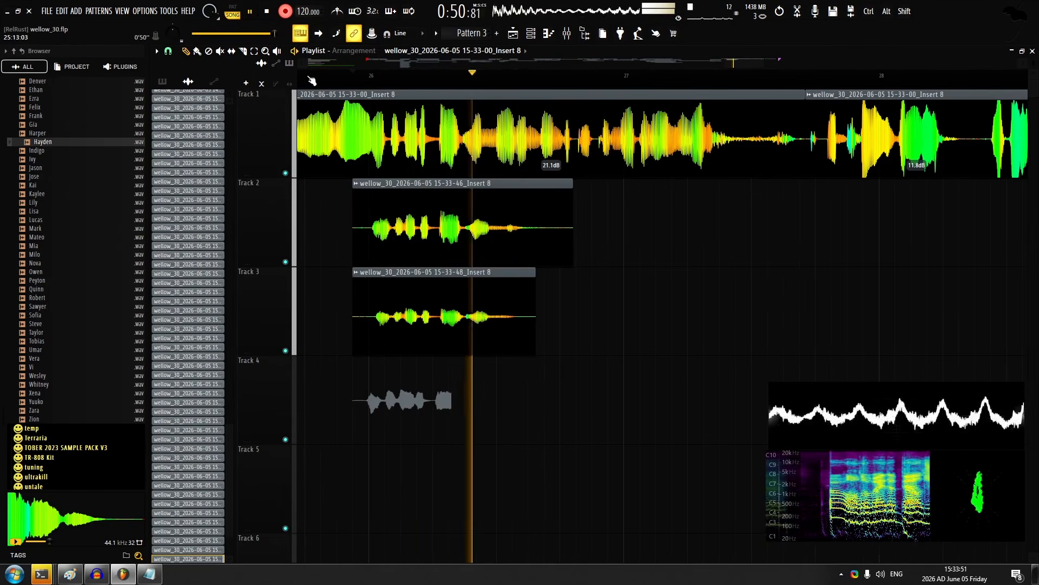
key("space")
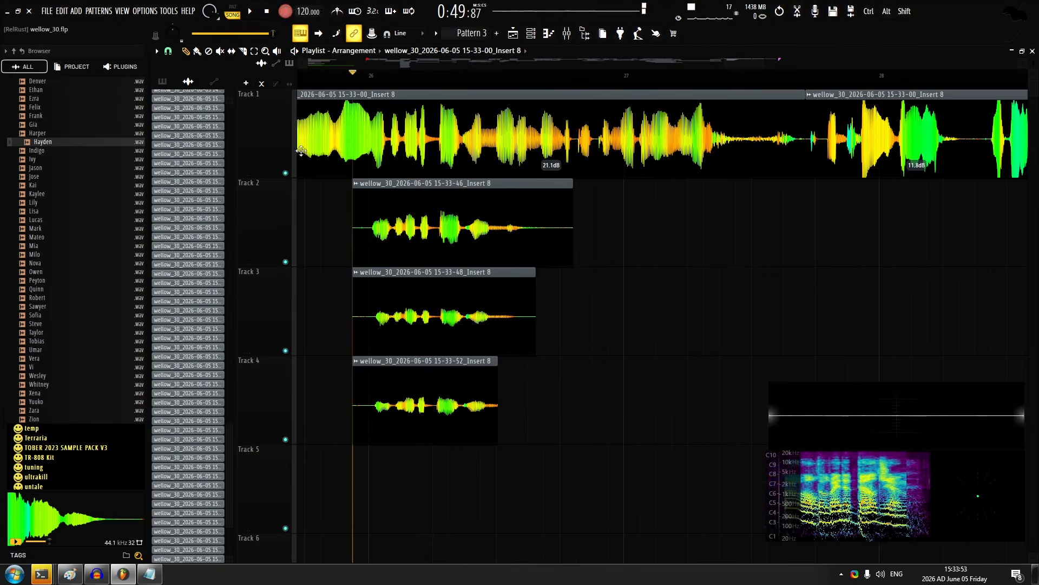
left_click(286, 11)
Shift the track 4 take slightly to align it with the takes above and set tracks 2, 3 and 4 to 2.3, 5.6 and 5.6 dB
scroll(353, 217, "up", 6)
scroll(592, 290, "down", 1)
scroll(602, 316, "down", 1)
left_click_drag(603, 352, 616, 349)
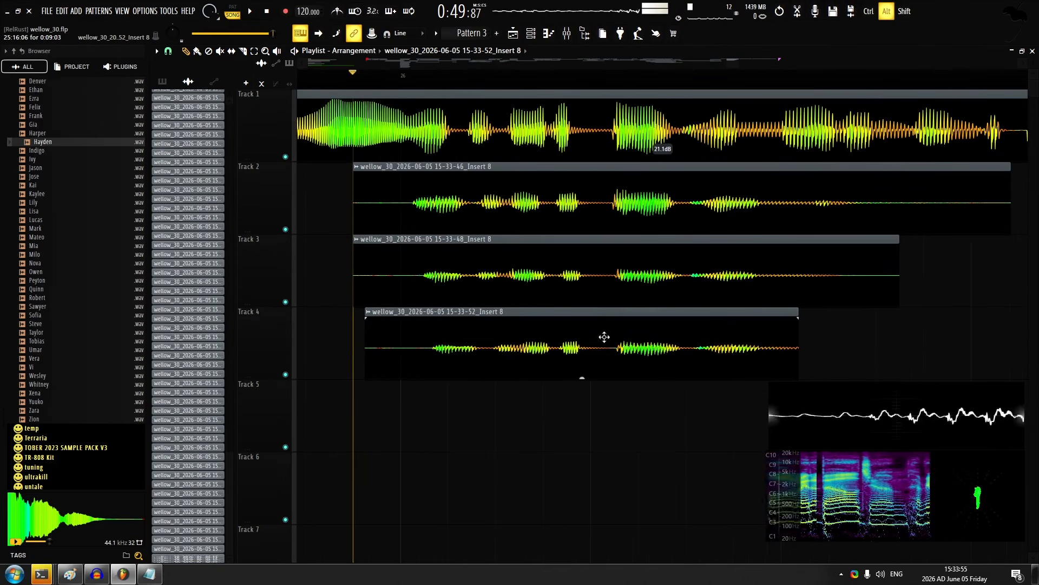
double_click(501, 244)
left_click(566, 317)
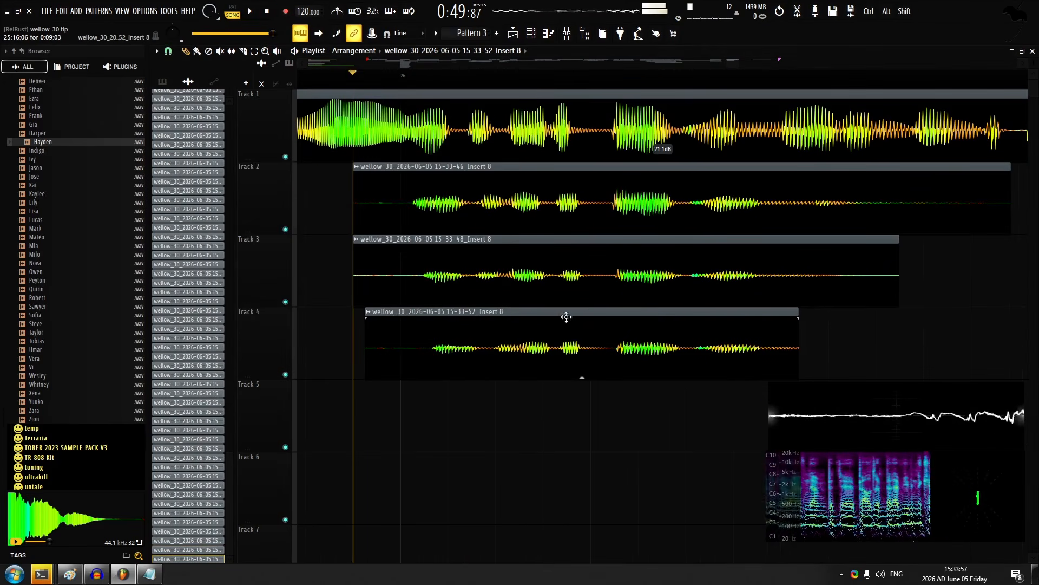
double_click(430, 244)
key("Escape")
scroll(457, 233, "up", 3)
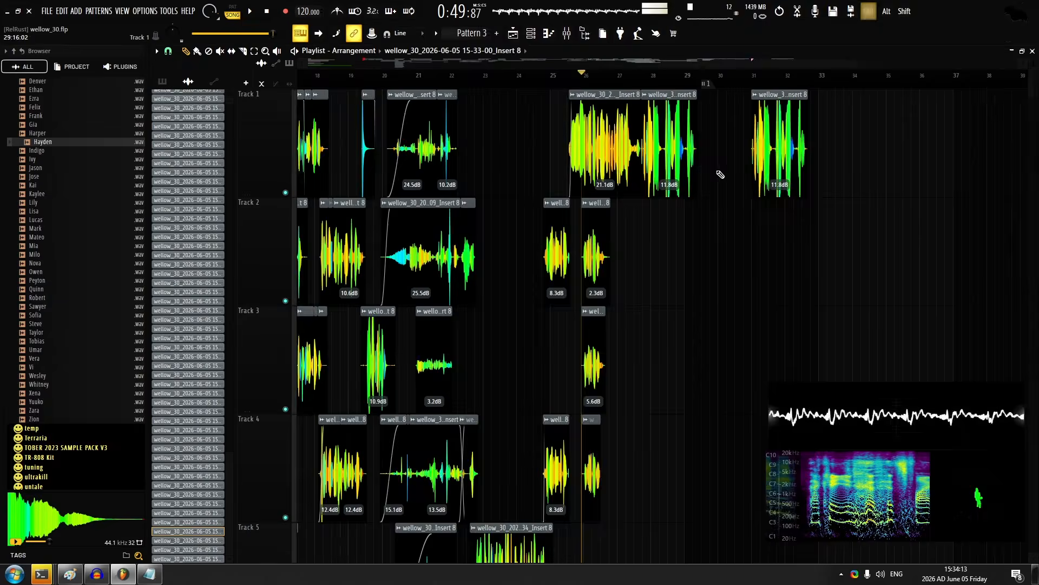
scroll(721, 174, "up", 4)
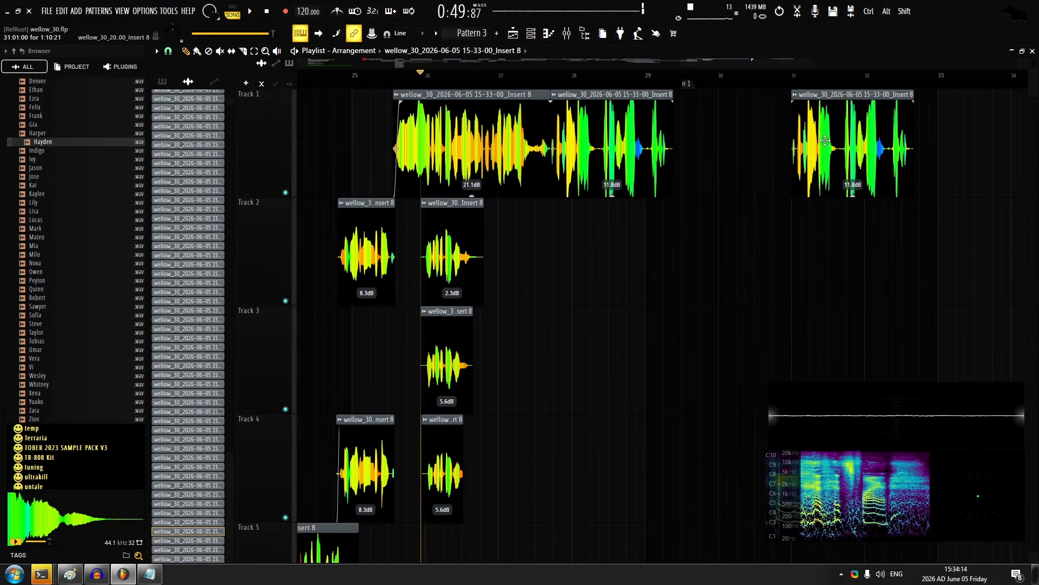
Cut the spare copy of the second track 1 clip near bar 31 down to a very short slice
left_click_drag(876, 133, 919, 133)
left_click_drag(953, 101, 758, 88)
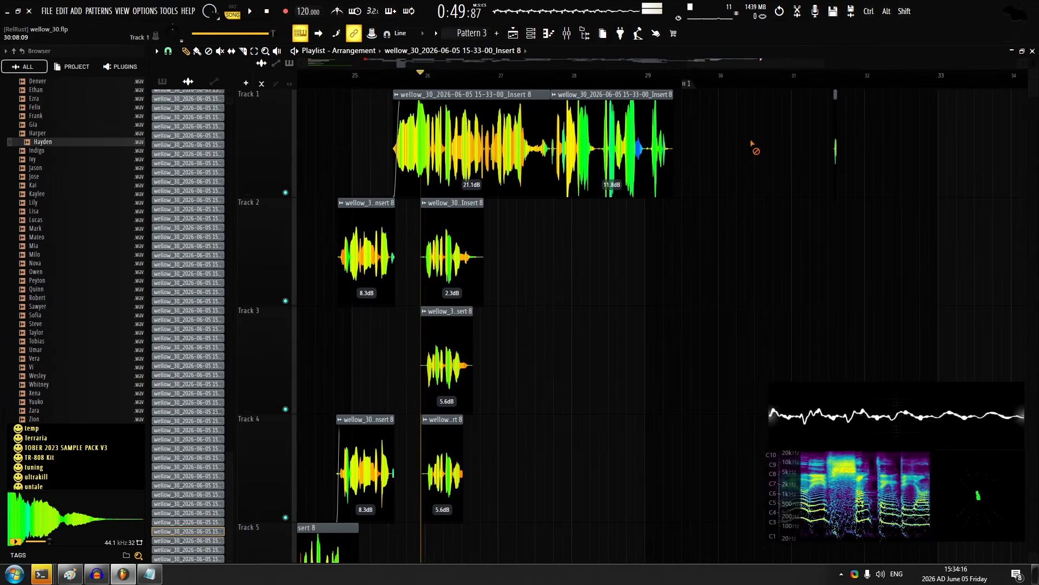
left_click(426, 75)
scroll(437, 117, "down", 8)
scroll(446, 118, "up", 3)
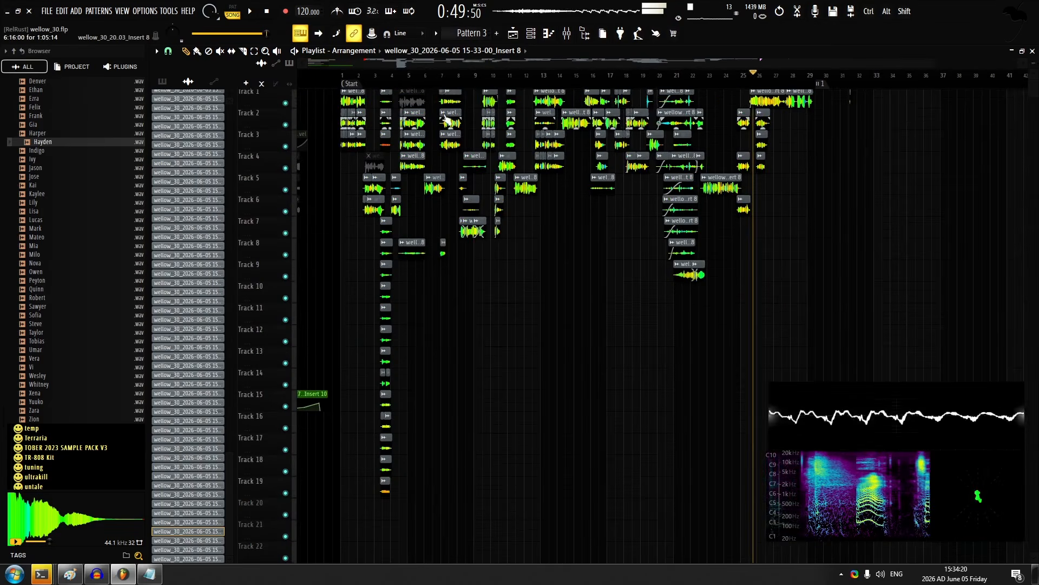
Play the stacked vocal takes from between bars 3 and 4 to review them
scroll(447, 118, "up", 3)
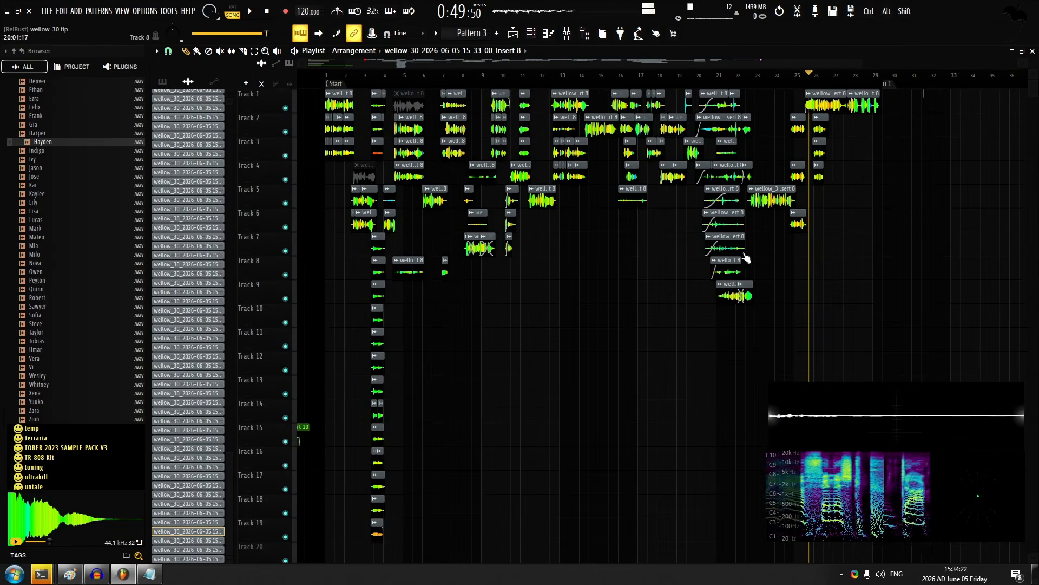
key("F9")
key("F9")
scroll(372, 109, "up", 6)
left_click(380, 76)
key("space")
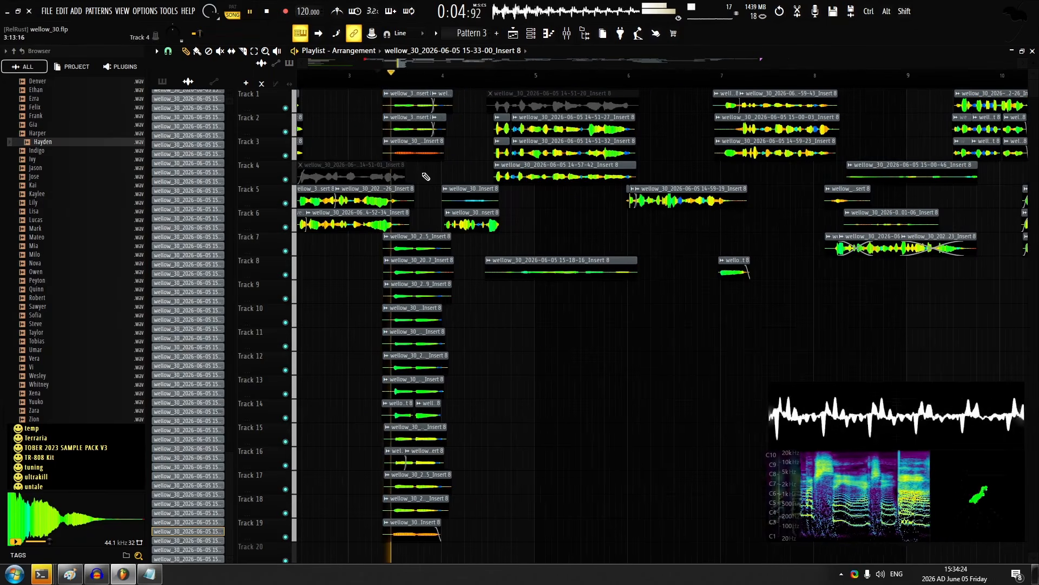
key("space")
Replay the section around bar 4 and examine the layered clips on the upper tracks more closely
scroll(443, 190, "down", 2)
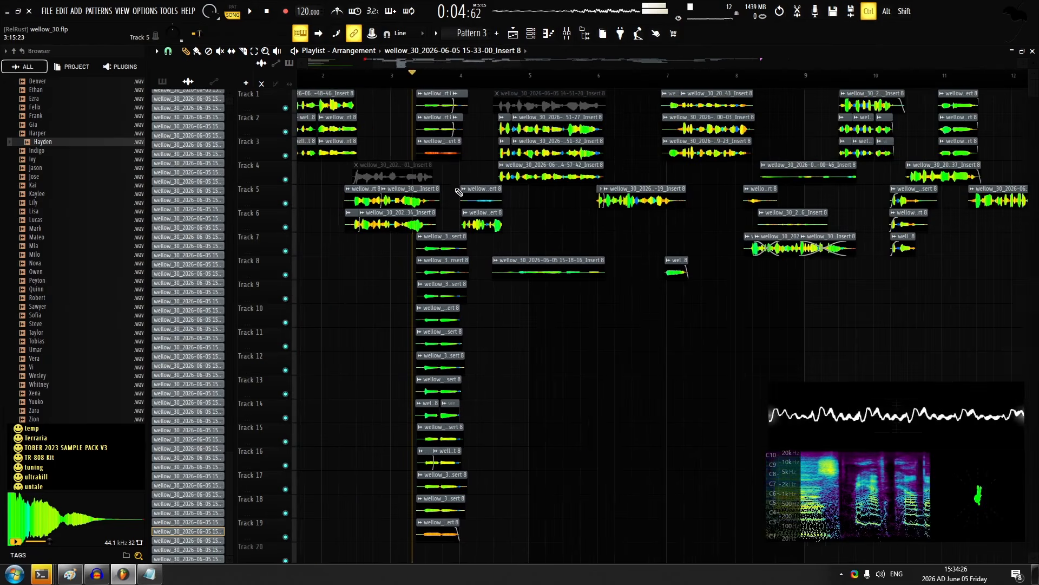
scroll(454, 125, "up", 3)
scroll(449, 124, "up", 3)
key("space")
left_click_drag(458, 111, 470, 171, "ctrl")
left_click(513, 177, "ctrl")
scroll(444, 222, "up", 3)
key("space")
Open the audio settings and change the input/output device away from the Audient USB Audio ASIO Driver
left_click(532, 33)
left_click(533, 34)
left_click(626, 36)
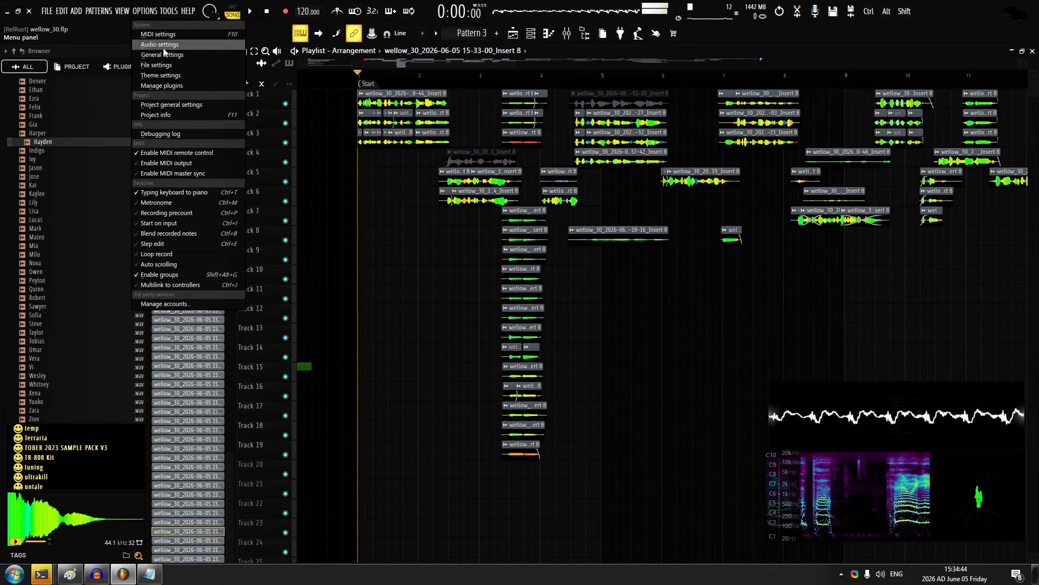
left_click(163, 46)
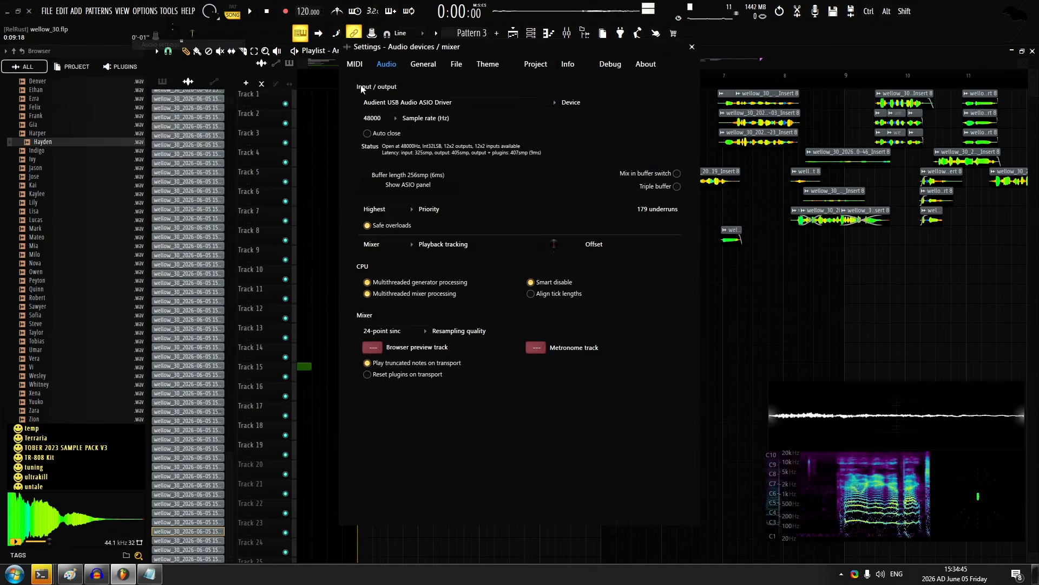
left_click(407, 103)
left_click(413, 134)
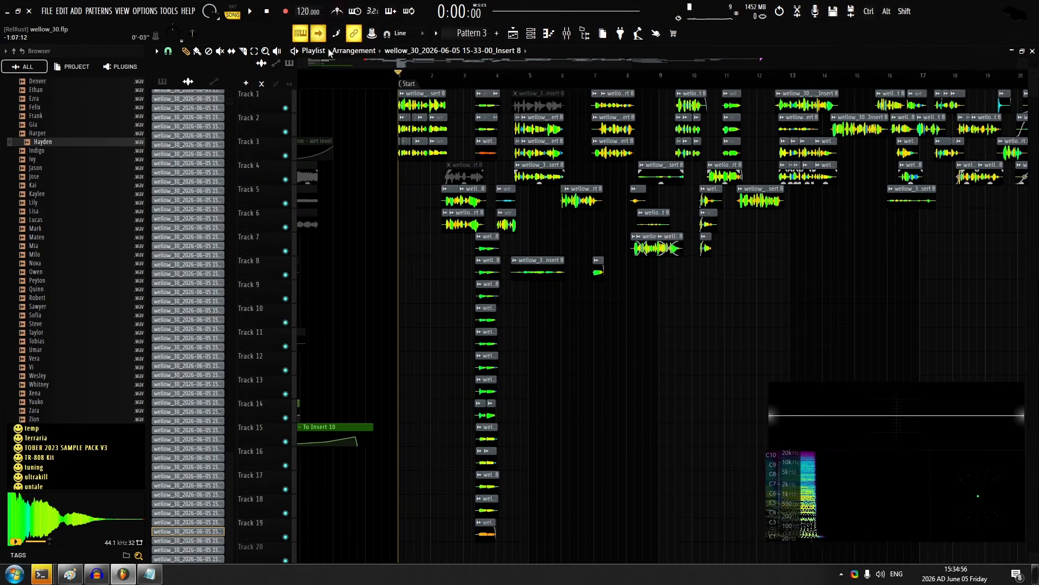
Try to start a 1079 × 1079 pixel screen recording of the playlist's opening bars
scroll(406, 184, "up", 8)
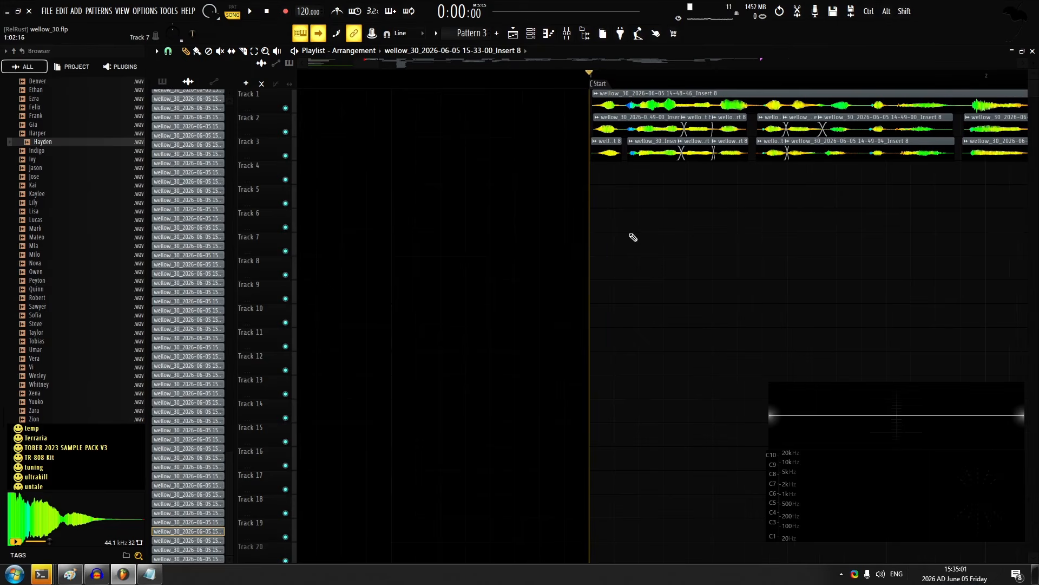
scroll(606, 204, "up", 3)
scroll(606, 205, "right", 3)
key("ctrl+alt+shift+s")
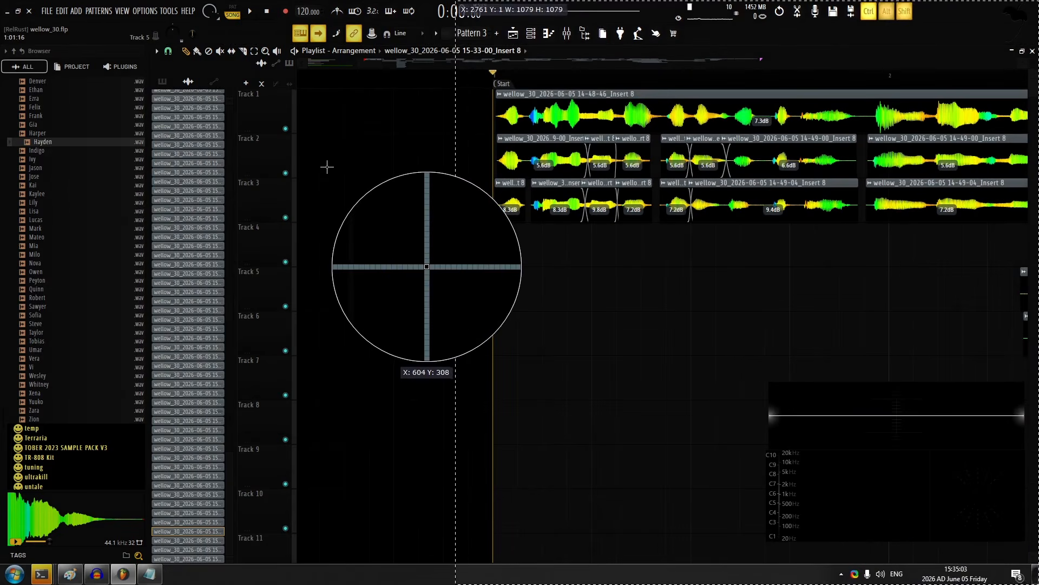
left_click(326, 167)
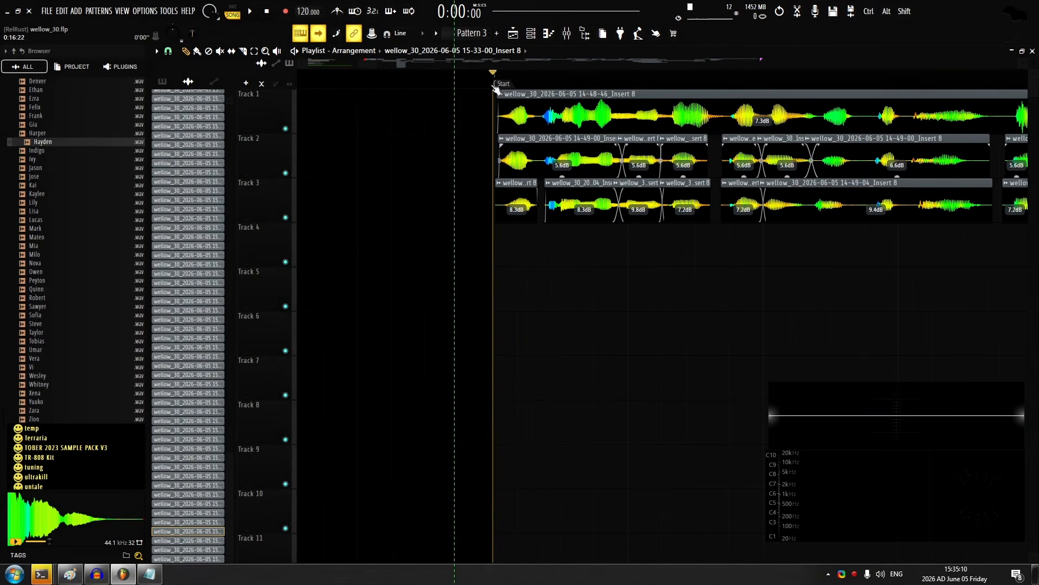
right_click(853, 572)
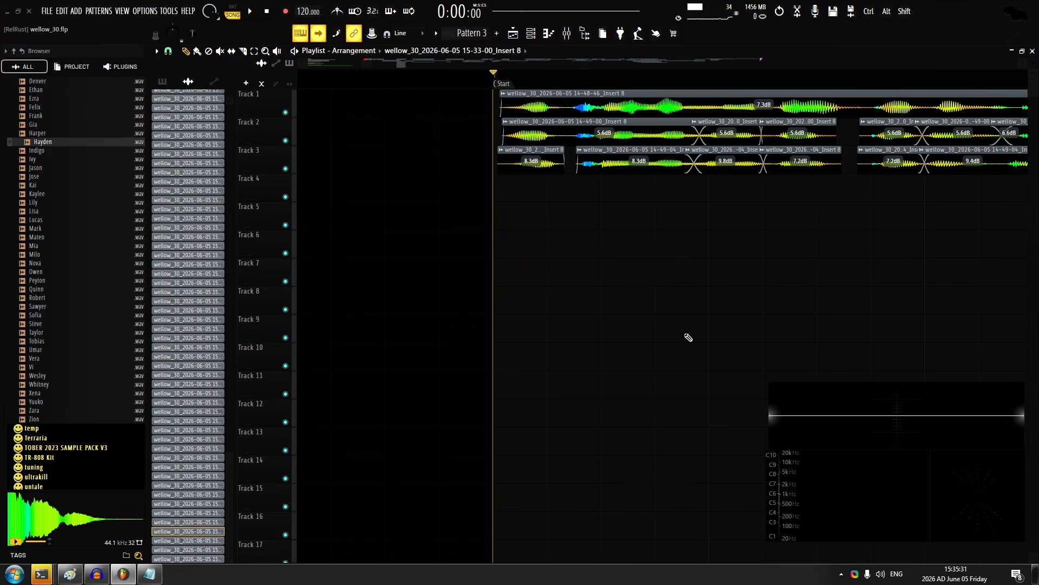
Start a square screen recording of the playlist and play the arrangement from the start through bar 29
key("shift+Print")
left_click(353, 125)
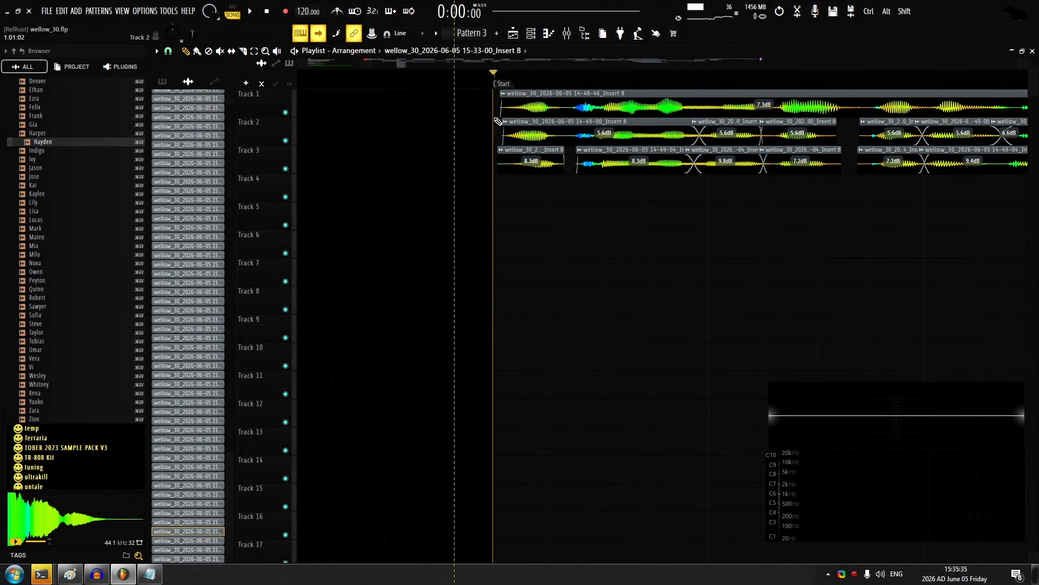
key("space")
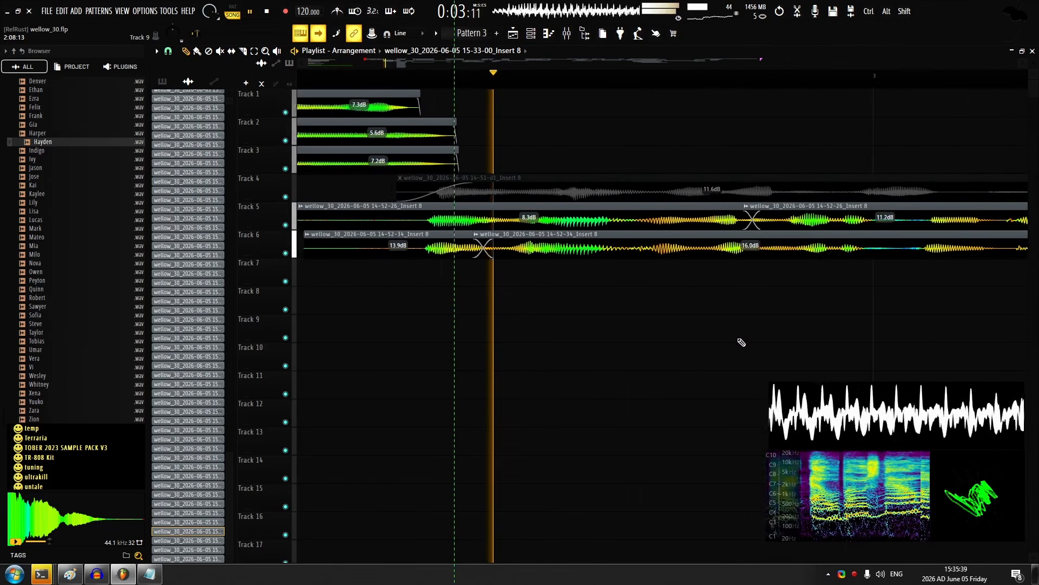
scroll(406, 366, "down", 3)
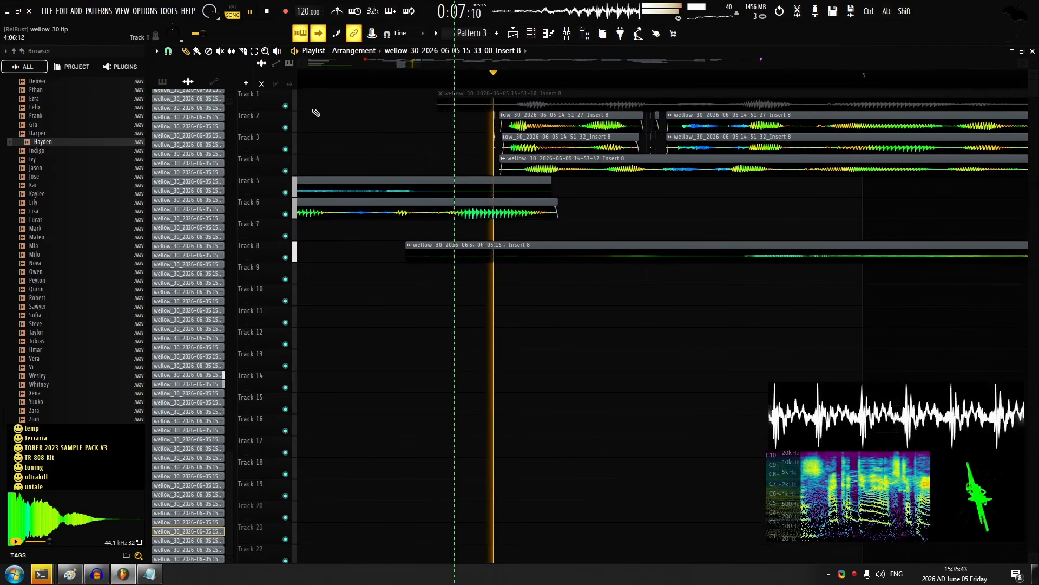
scroll(320, 100, "up", 2)
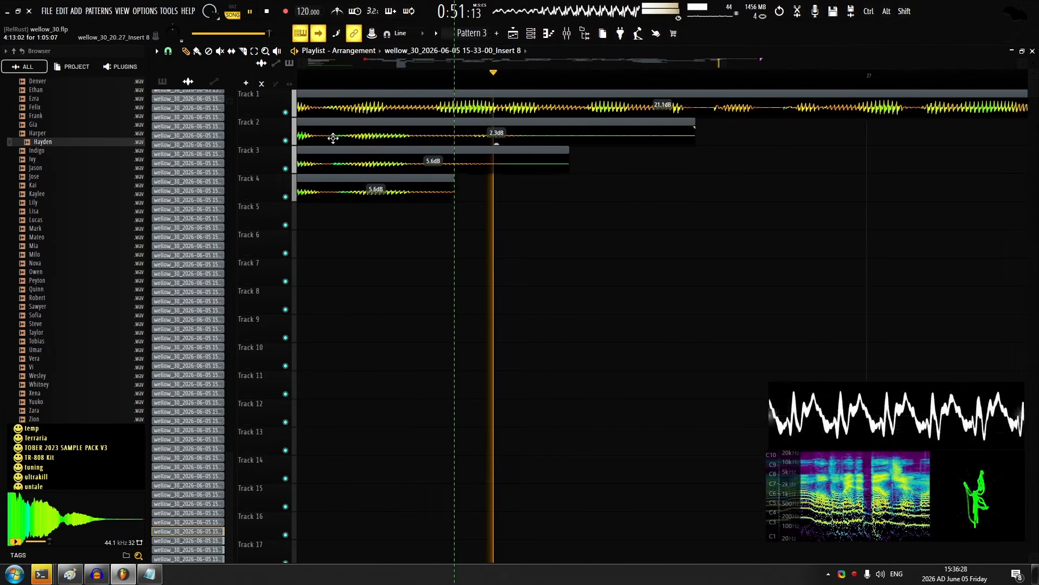
scroll(336, 114, "up", 3)
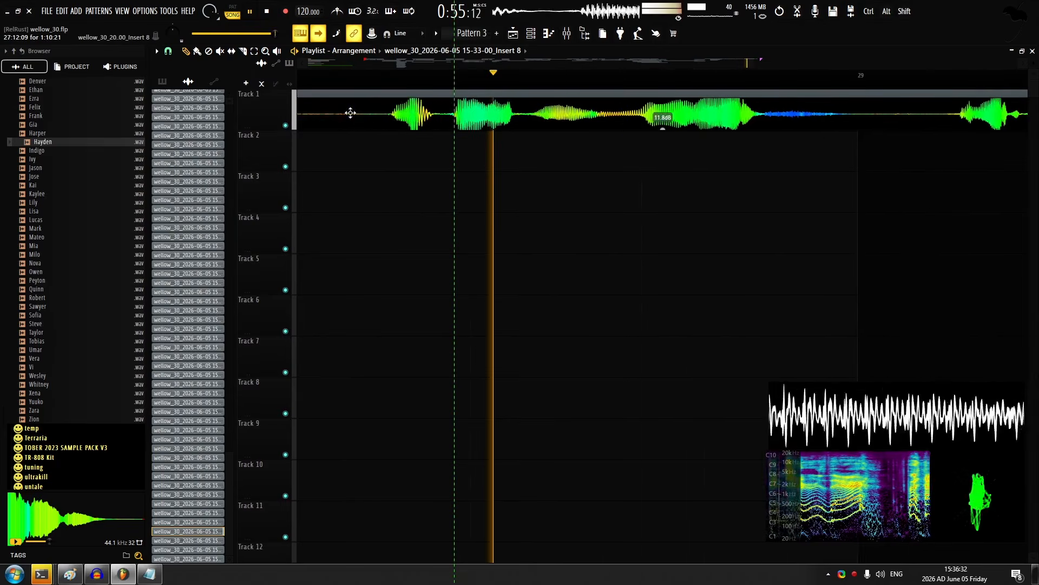
scroll(345, 110, "up", 2)
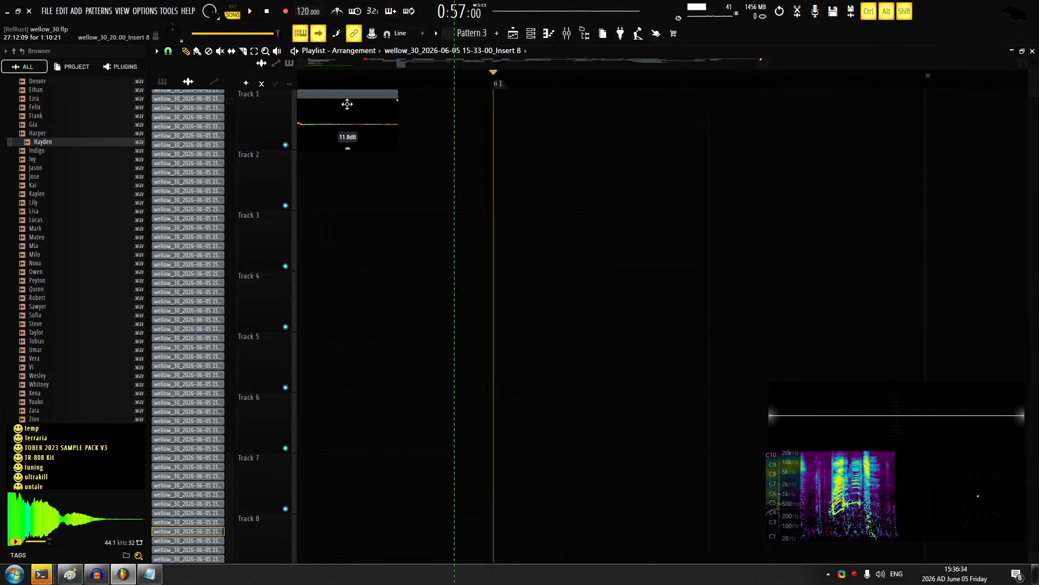
scroll(348, 104, "down", 12)
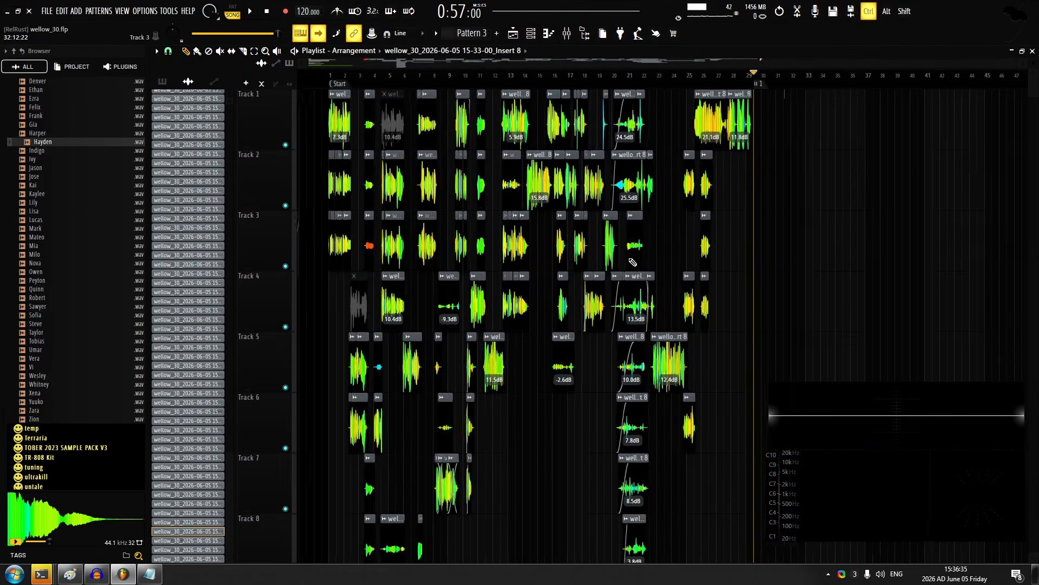
scroll(596, 154, "down", 5)
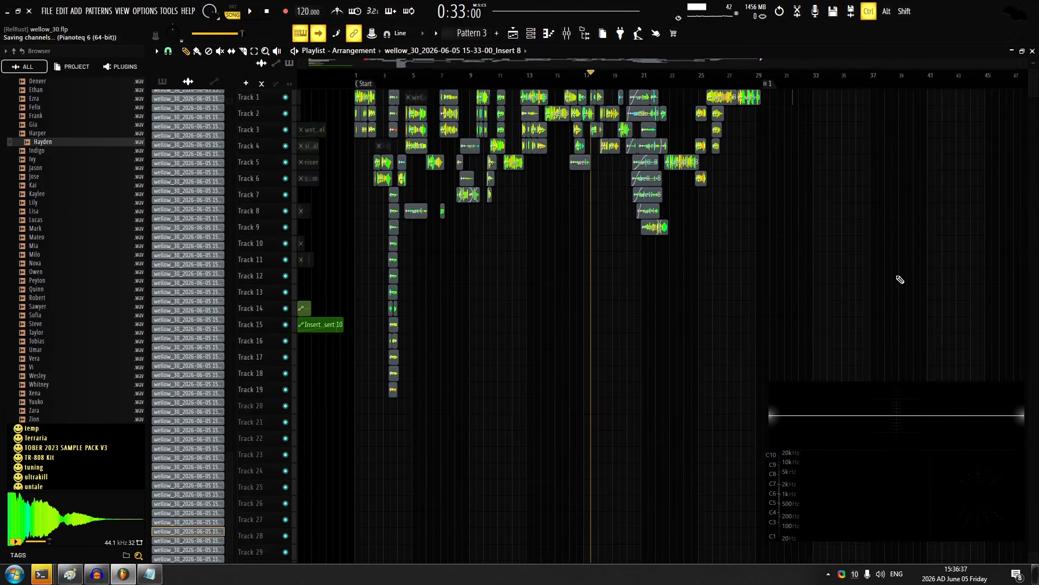
Convert the captured MP4 with ffmpeg to octopuselbows.mp4, using a 10m video bitrate and a 320k audio bitrate
key("F9")
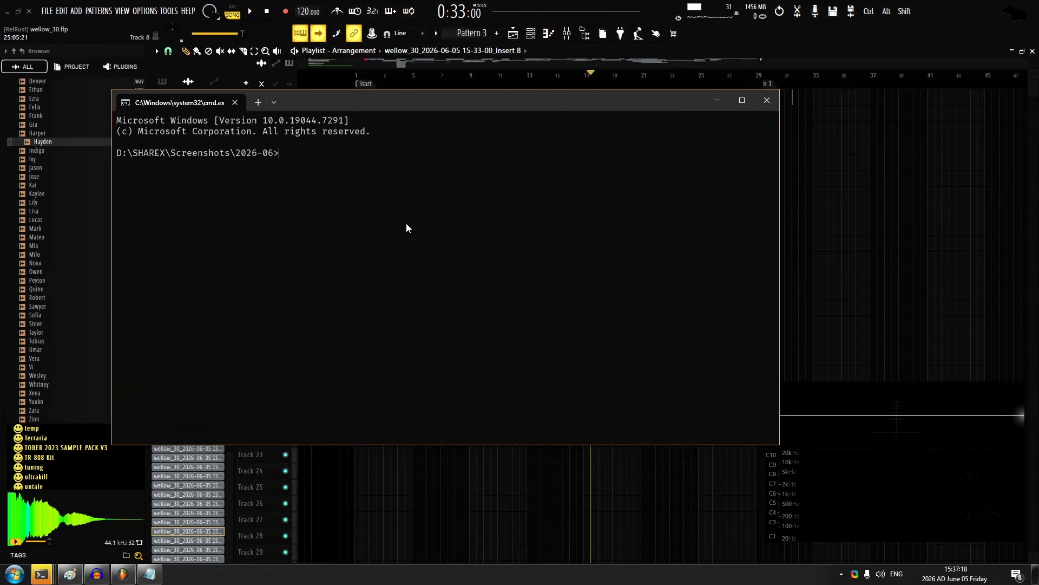
type("ffmpge")
key("BackSpace")
key("BackSpace")
type("eg -i")
key("ctrl+v")
type("-b:v 10m -b:a 320k")
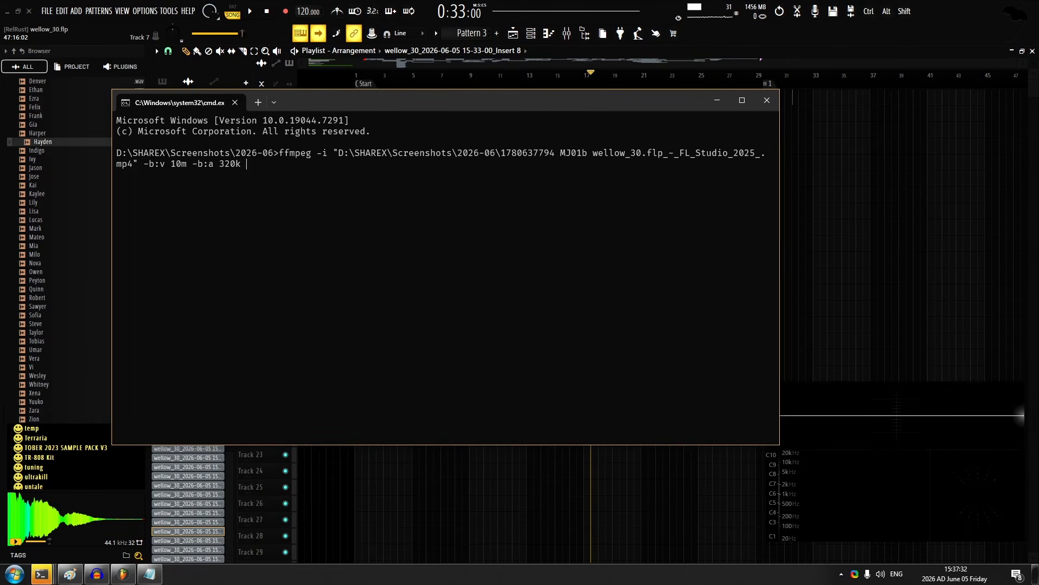
type(" octopuselbows.mp")
type("4")
key("Return")
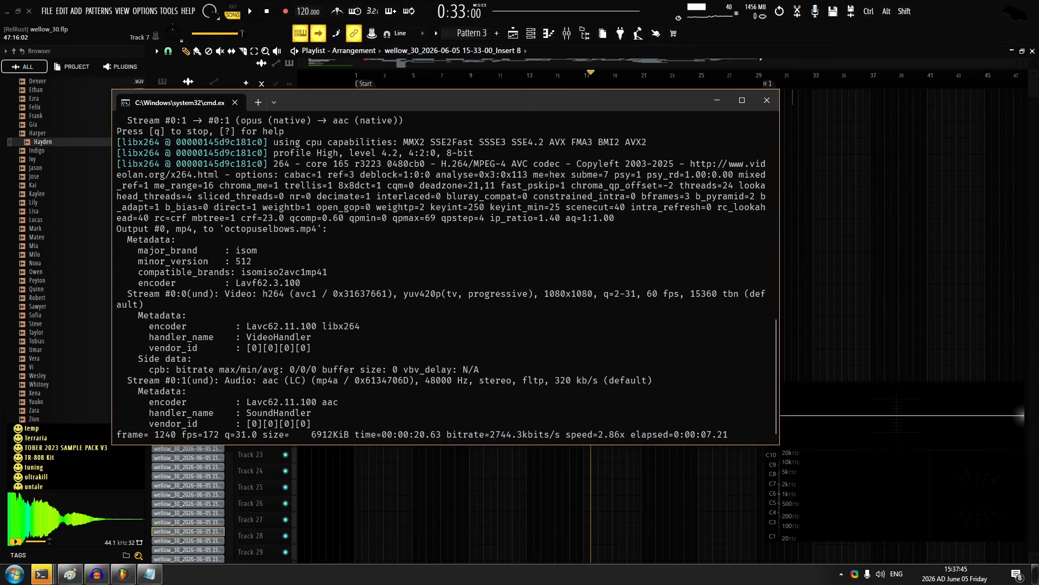
Minimise the terminal and play the arrangement from around bar 3 to review the stacked vocal takes
left_click(717, 101)
left_click(387, 76)
key("space")
scroll(388, 97, "up", 7)
scroll(374, 103, "up", 2)
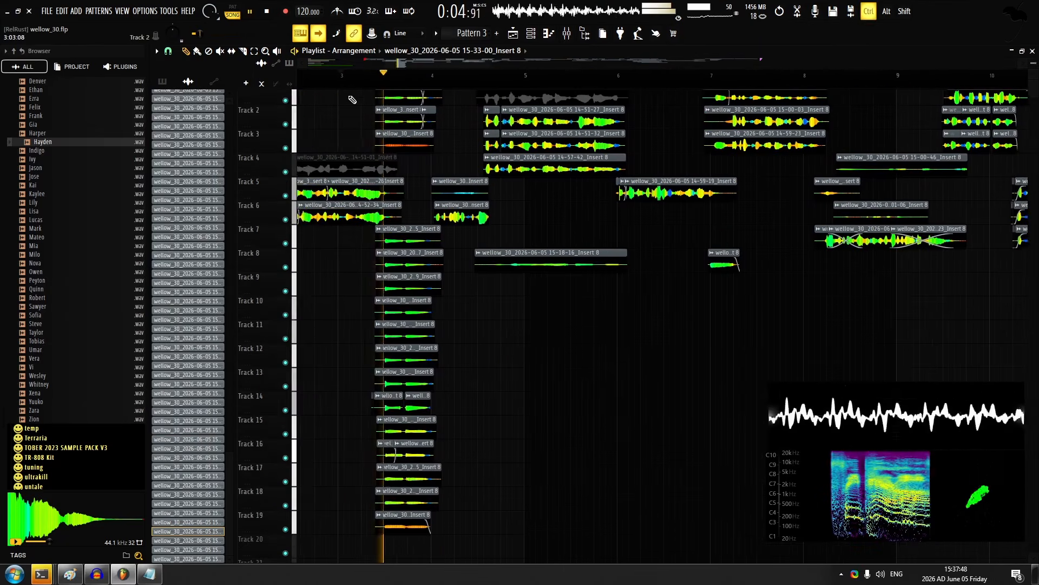
left_click(323, 37)
left_click_drag(395, 117, 515, 174)
scroll(552, 136, "up", 3)
scroll(563, 129, "down", 4)
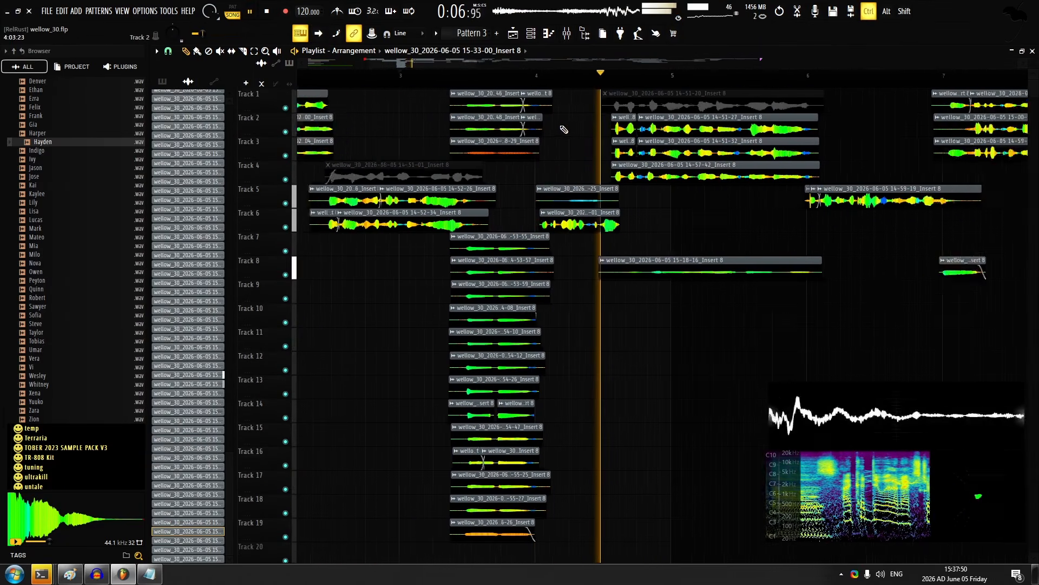
key("space")
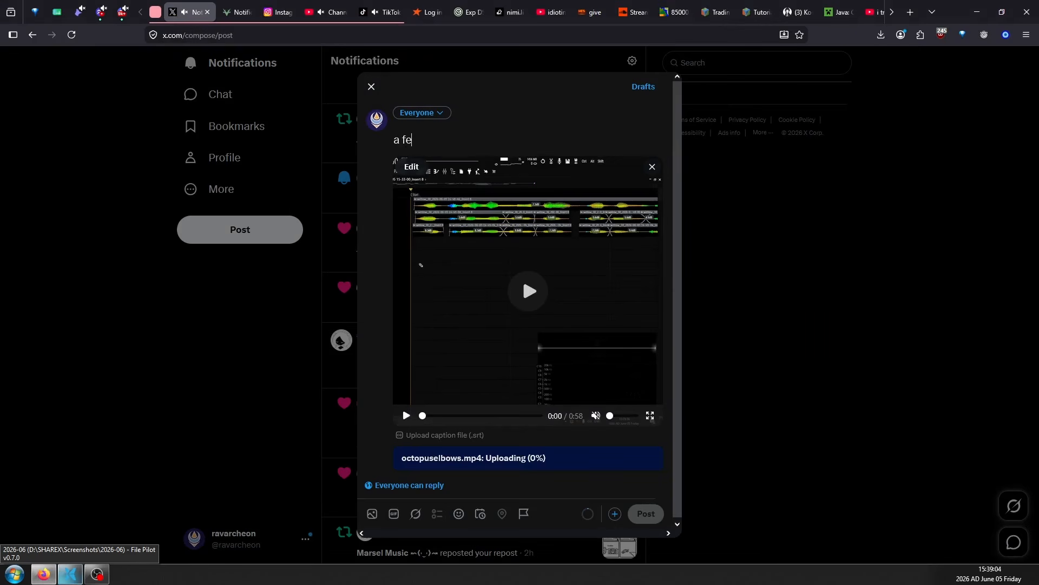
Caption the X video post "a free pair of elbows" and start matching posts on deer.social and Instagram
type("ee pair of elbow")
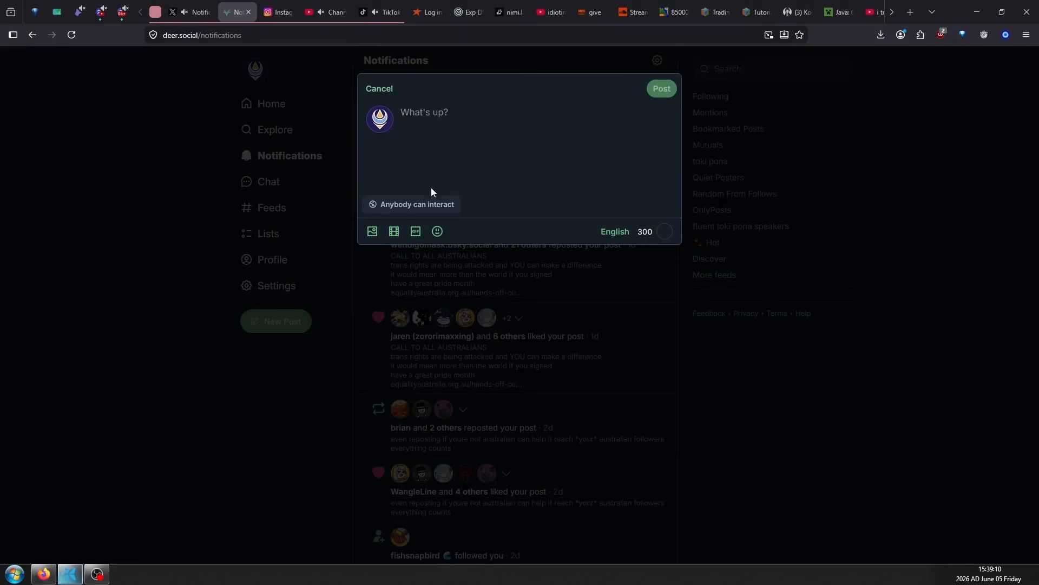
left_click_drag(431, 189, 432, 114)
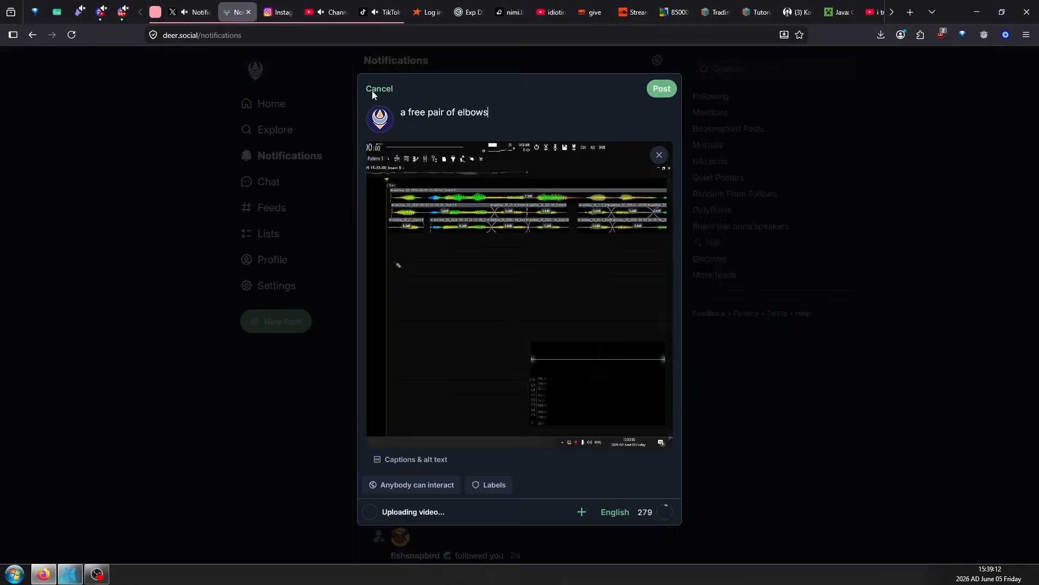
left_click(277, 12)
left_click(19, 360)
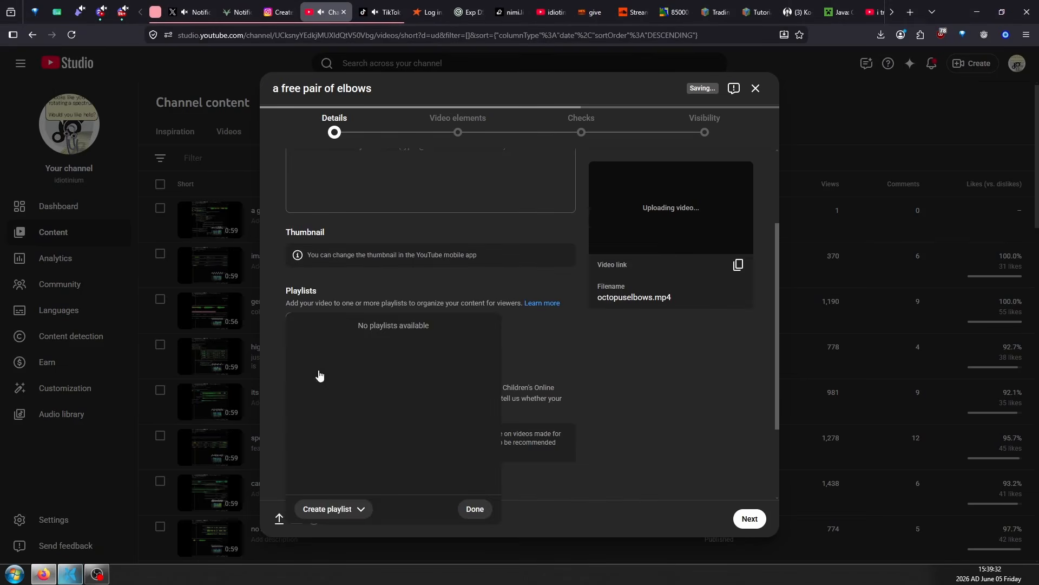
Add the YouTube upload to the reamble playlist, mark it as not made for kids and advance past the details stage
left_click(318, 367)
left_click(475, 546)
scroll(387, 334, "down", 3)
left_click(298, 399)
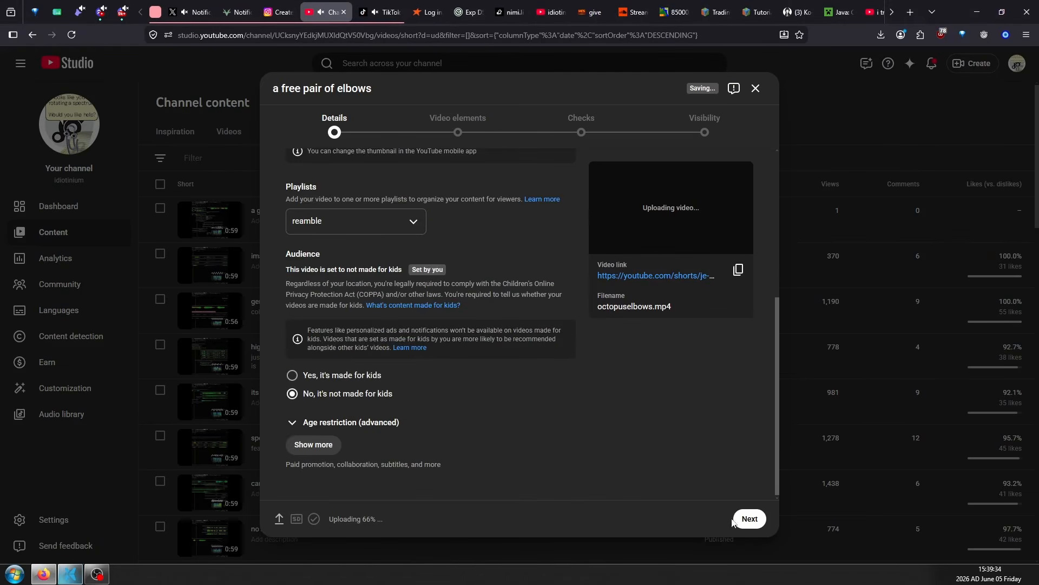
triple_click(750, 523)
Switch to TikTok Studio and compare the view, like and comment counts of recent and older posts
left_click(382, 5)
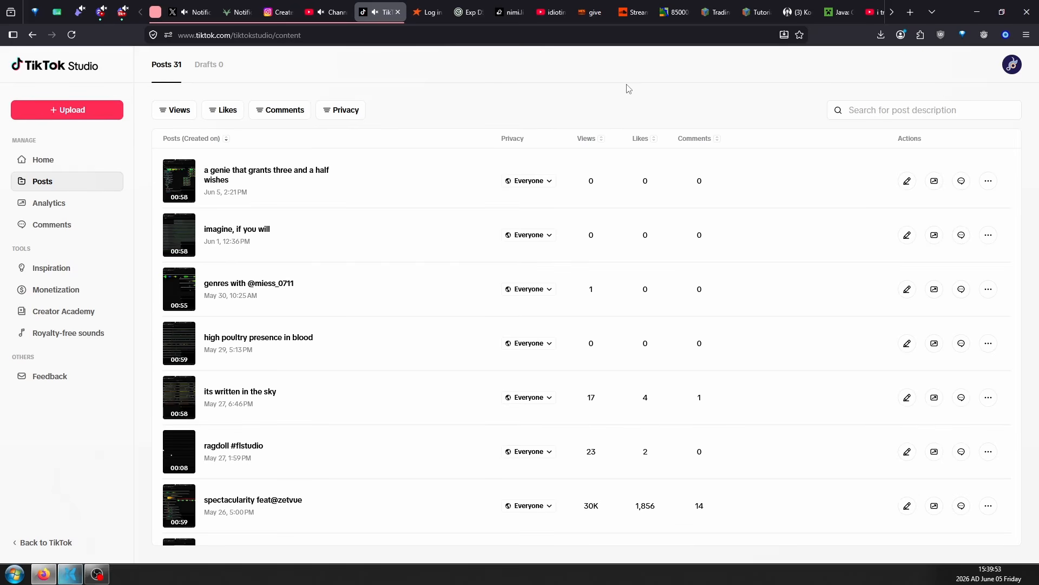
scroll(604, 228, "down", 6)
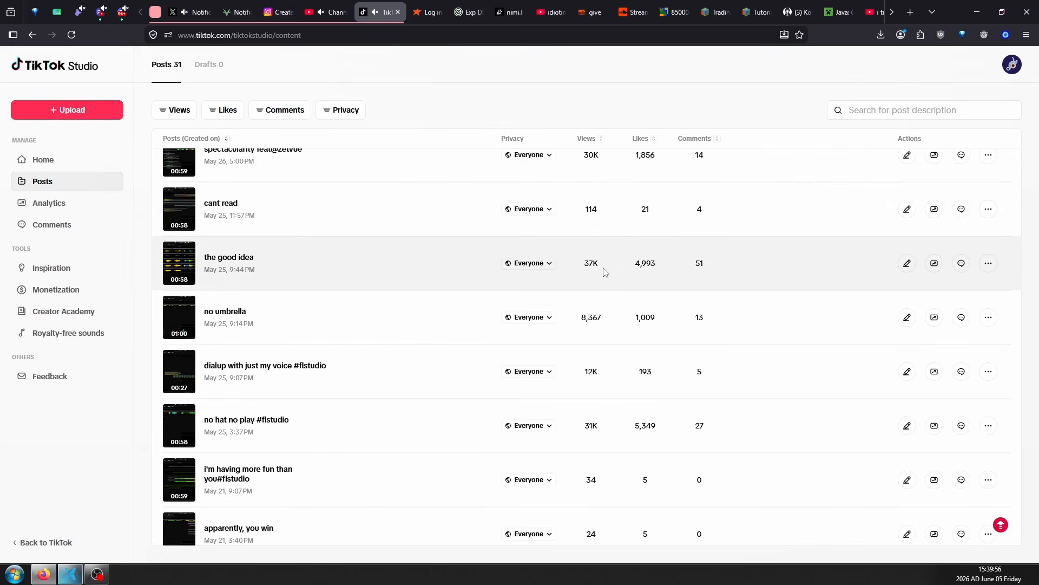
left_click_drag(595, 263, 598, 263)
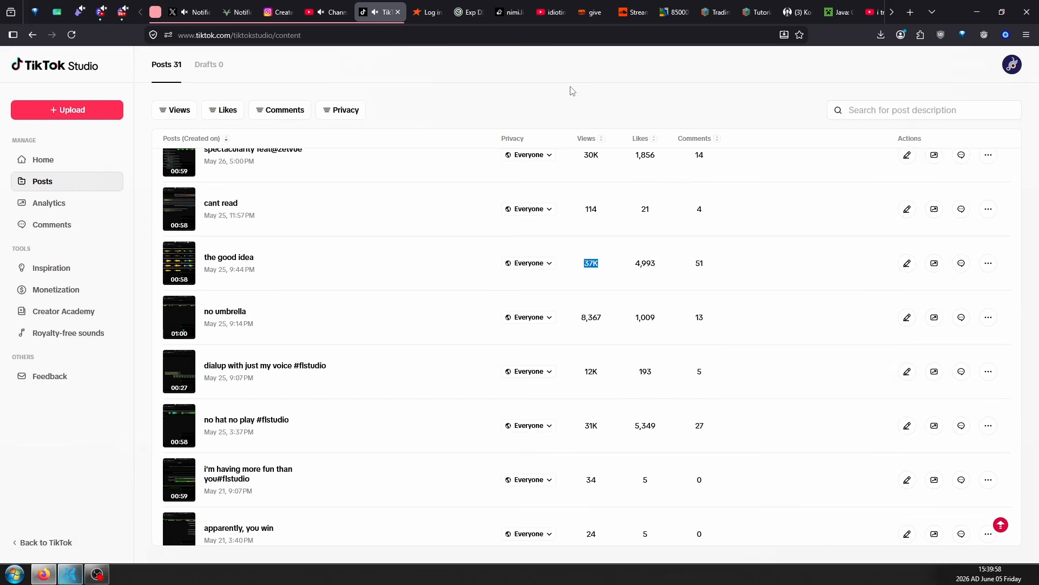
scroll(581, 176, "up", 6)
left_click_drag(585, 179, 704, 337)
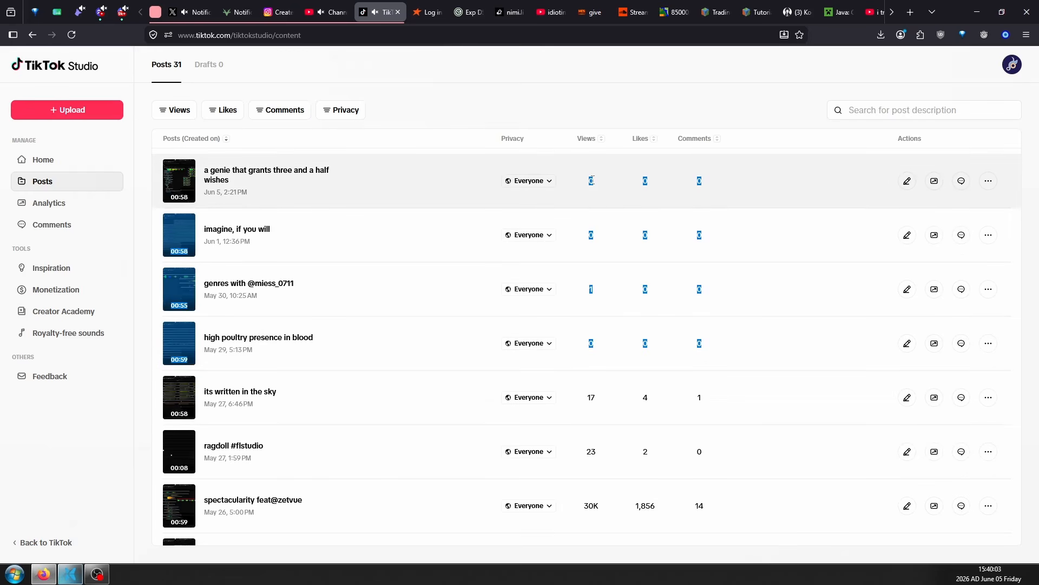
Upload octopuselbows.mp4 to TikTok described as "a free pair of elbows" and post it immediately for everyone
left_click(81, 108)
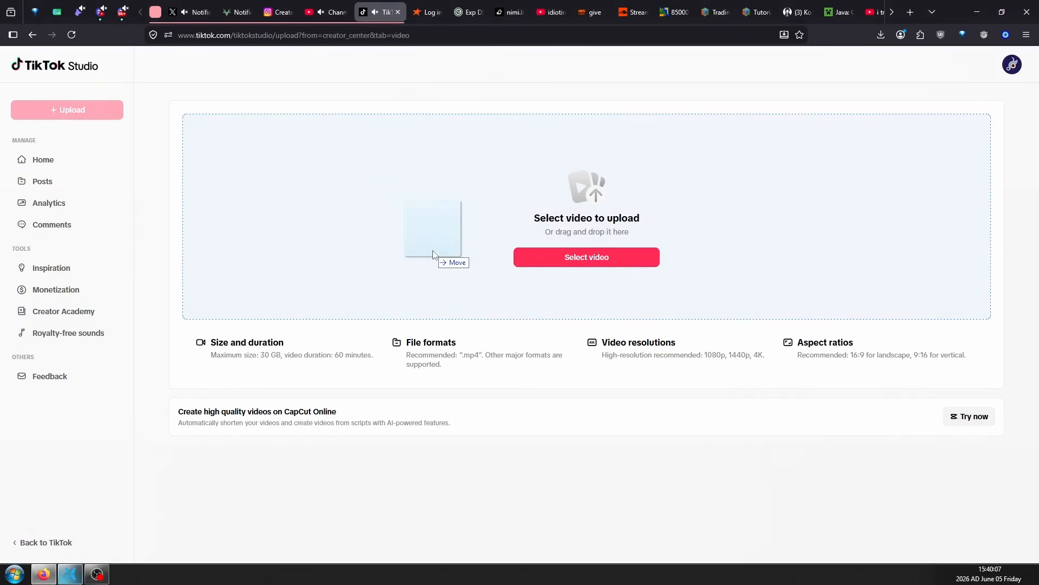
left_click_drag(436, 255, 508, 260)
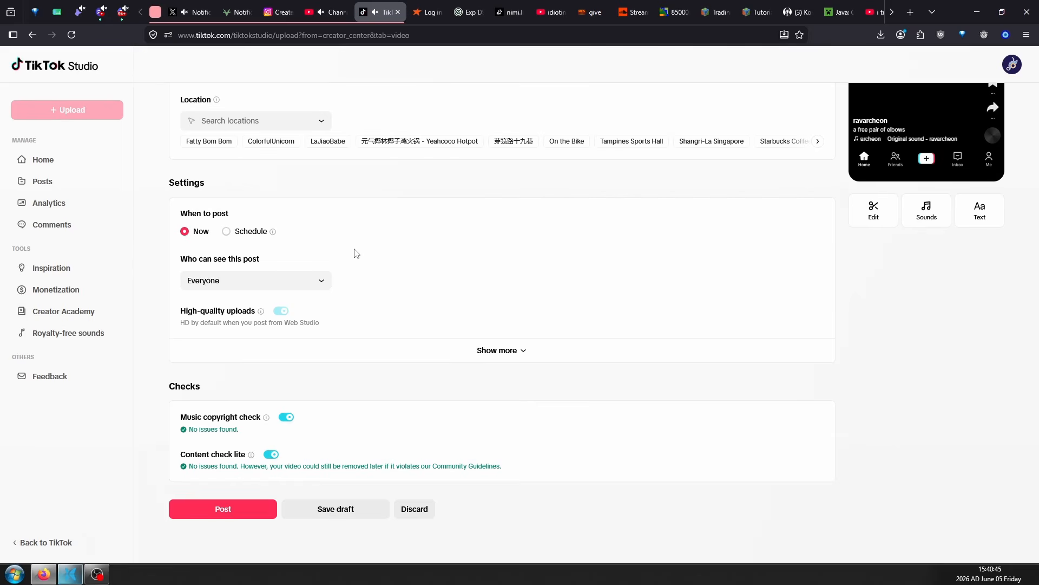
scroll(355, 253, "up", 7)
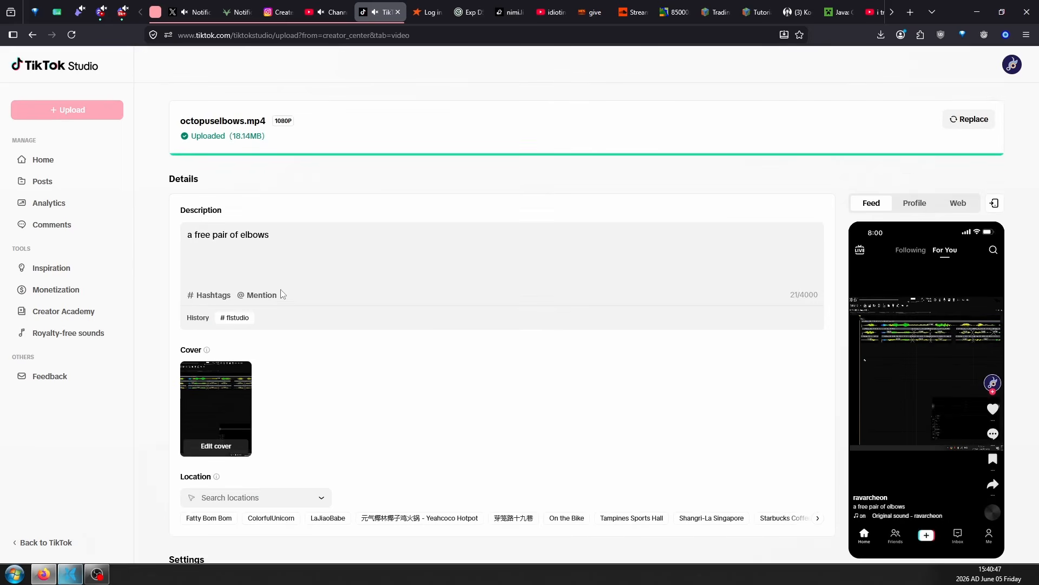
scroll(285, 311, "down", 7)
left_click(223, 509)
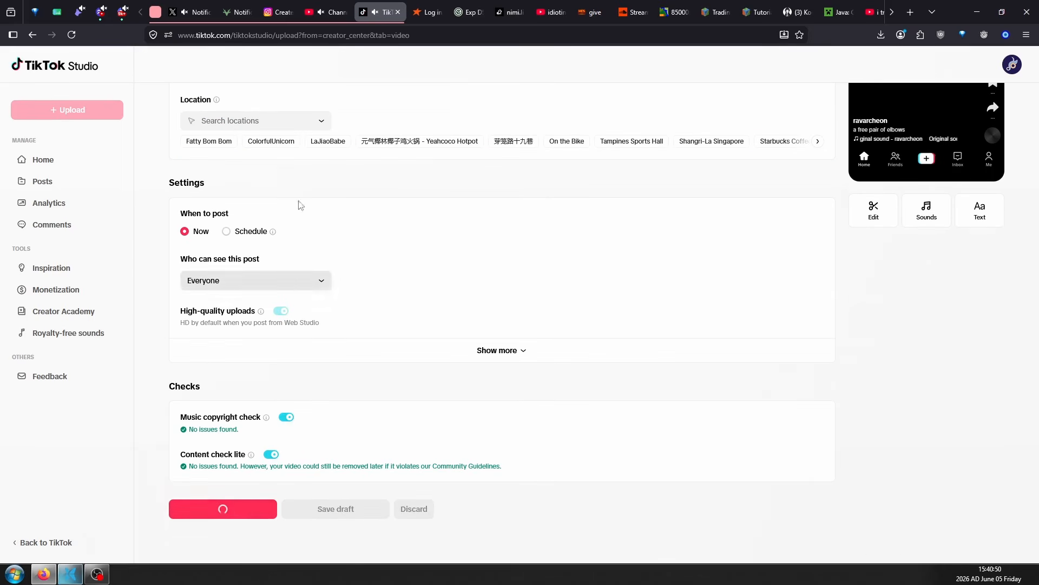
Go back through the open Instagram, deer.social and X pages to check the other uploads
key("ctrl+shift+Tab")
key("ctrl+shift+Tab")
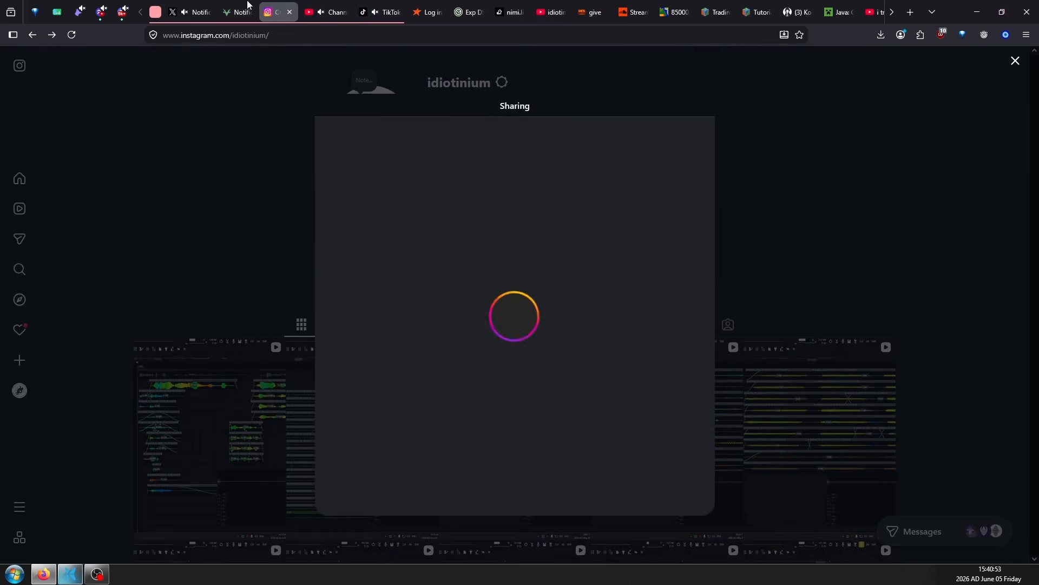
key("ctrl+shift+Tab")
key("ctrl+shift+Tab")
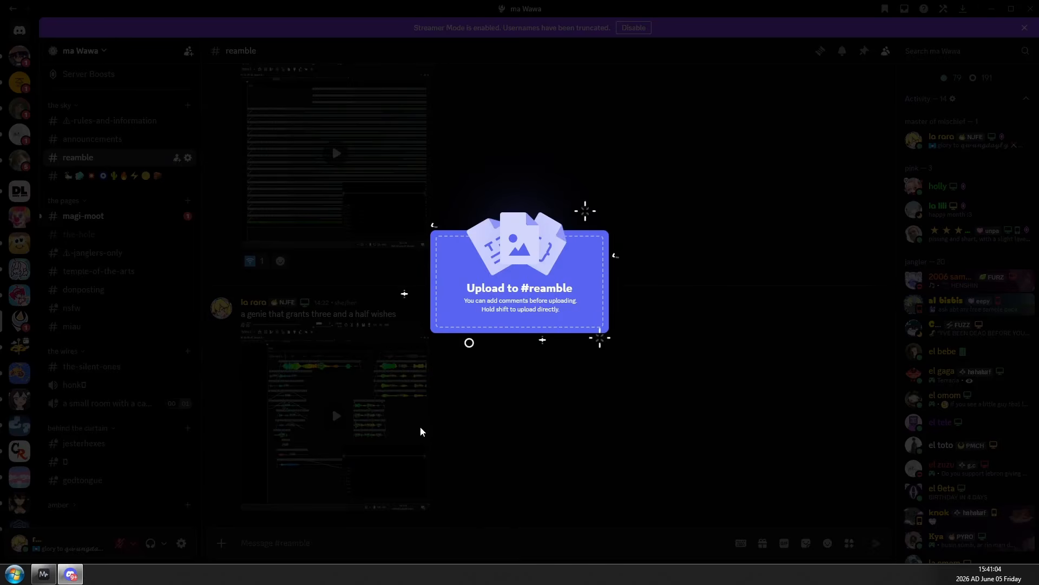
Switch to Discord and send the video to the reamble channel with the pasted text
left_click_drag(420, 432, 350, 529)
type("a free pair of elbows")
key("Return")
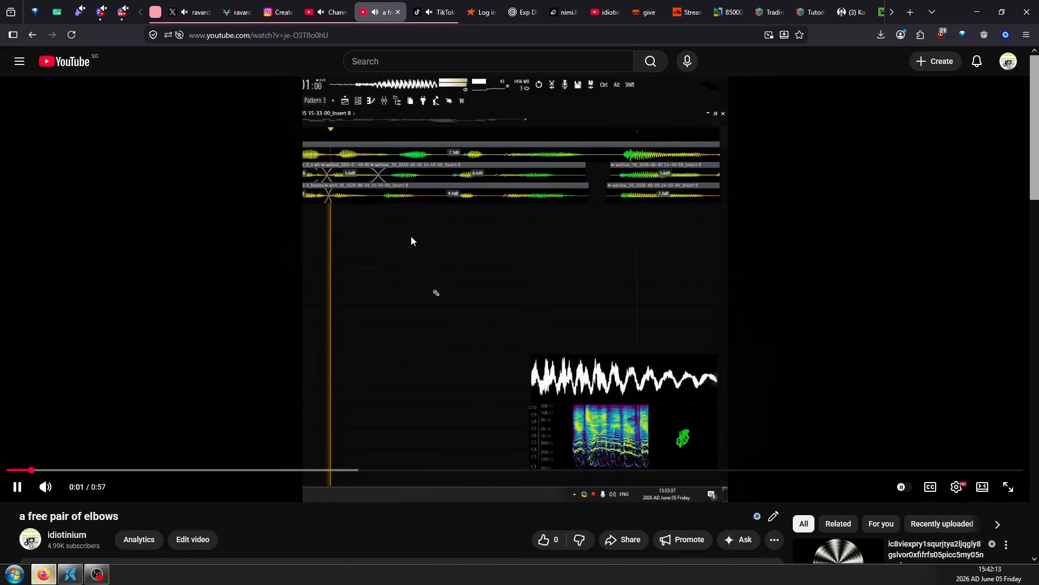
Check the published "a free pair of elbows" page and read the description of the recommended 57-minute video by 111loggedin
scroll(412, 237, "down", 3)
left_click(533, 197)
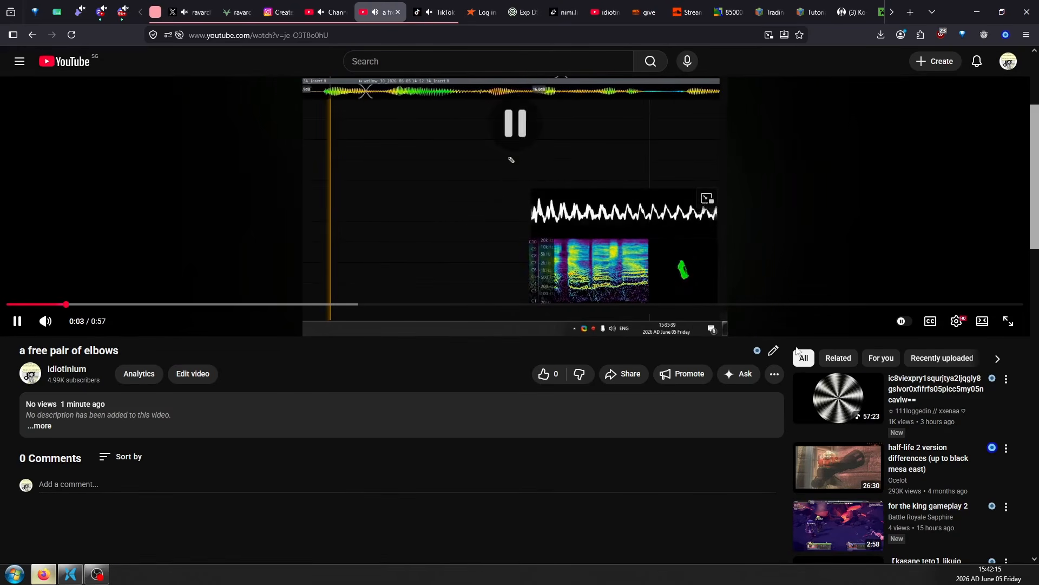
left_click(838, 408)
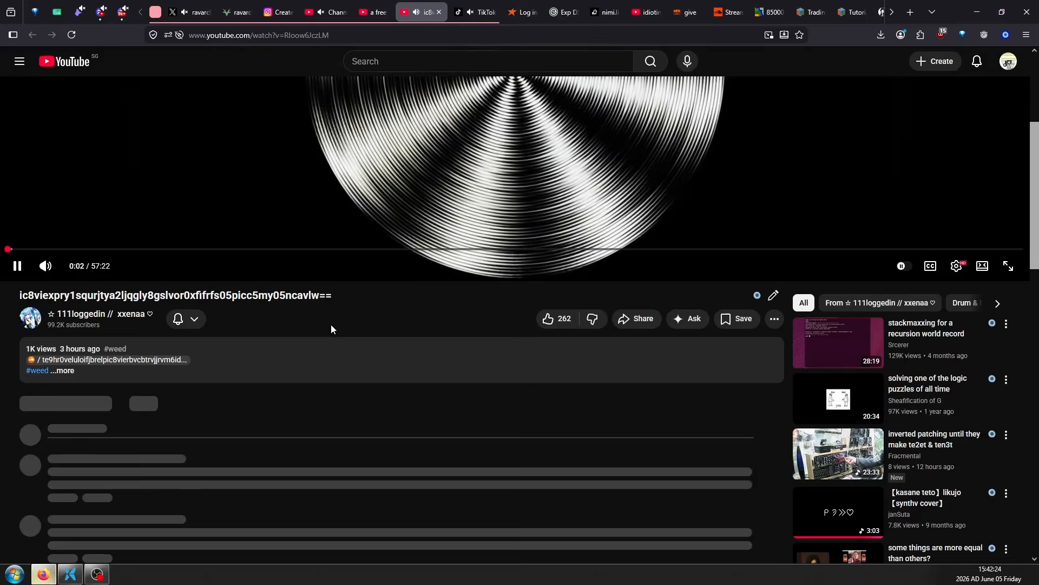
scroll(331, 324, "up", 4)
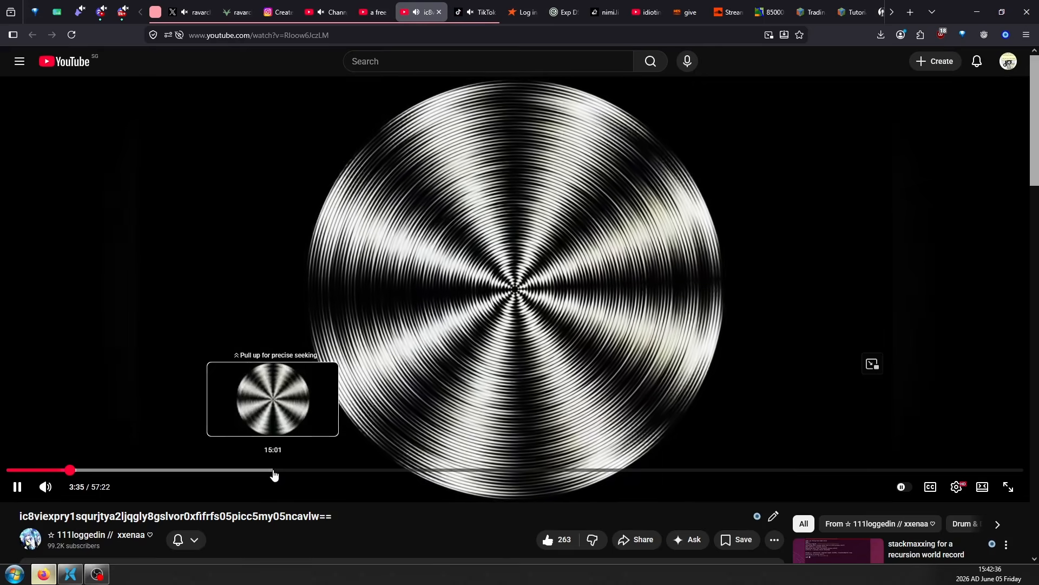
left_click(251, 393)
scroll(251, 390, "down", 6)
left_click(233, 252)
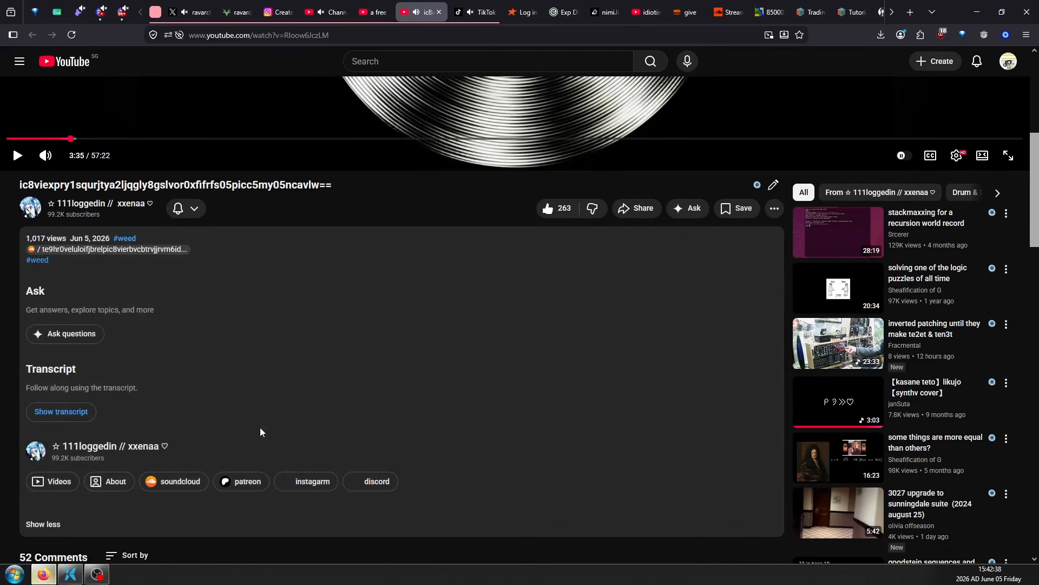
scroll(270, 417, "down", 11)
key("ctrl+w")
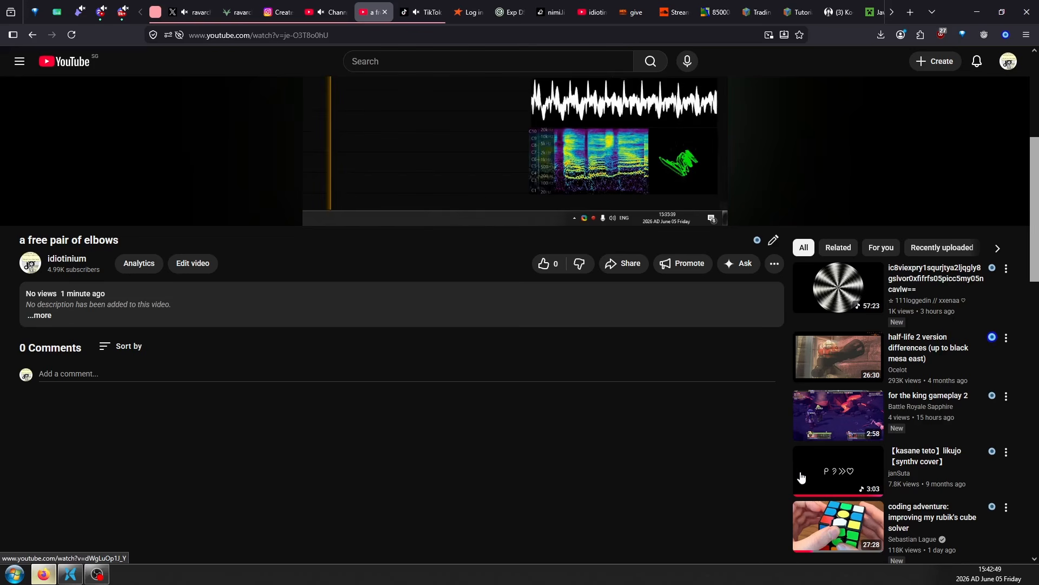
Check the current subscriber count on the channel dashboard in YouTube Studio
scroll(433, 487, "up", 5)
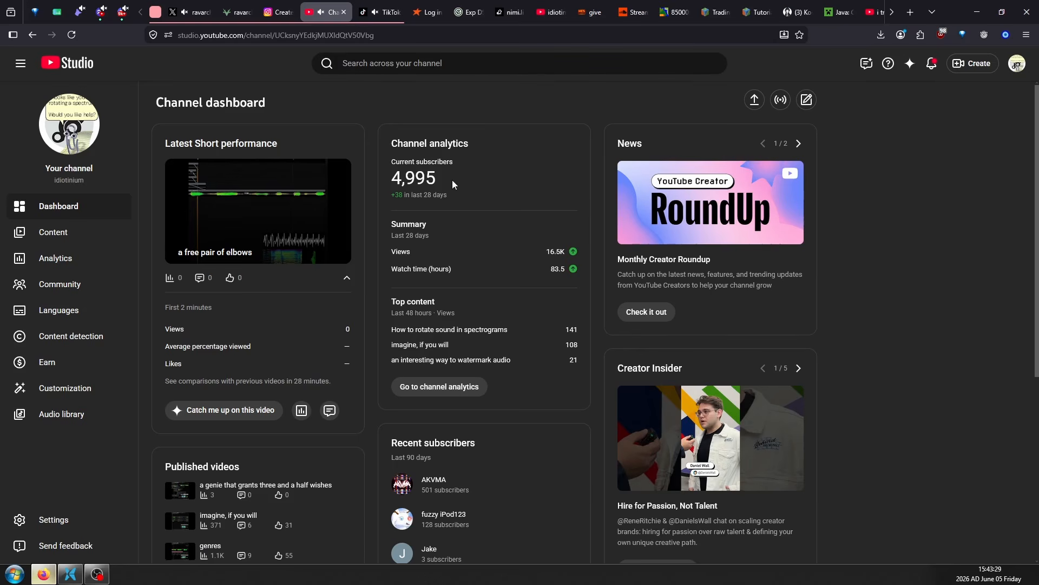
left_click_drag(393, 163, 436, 162)
double_click(453, 162)
left_click(422, 170)
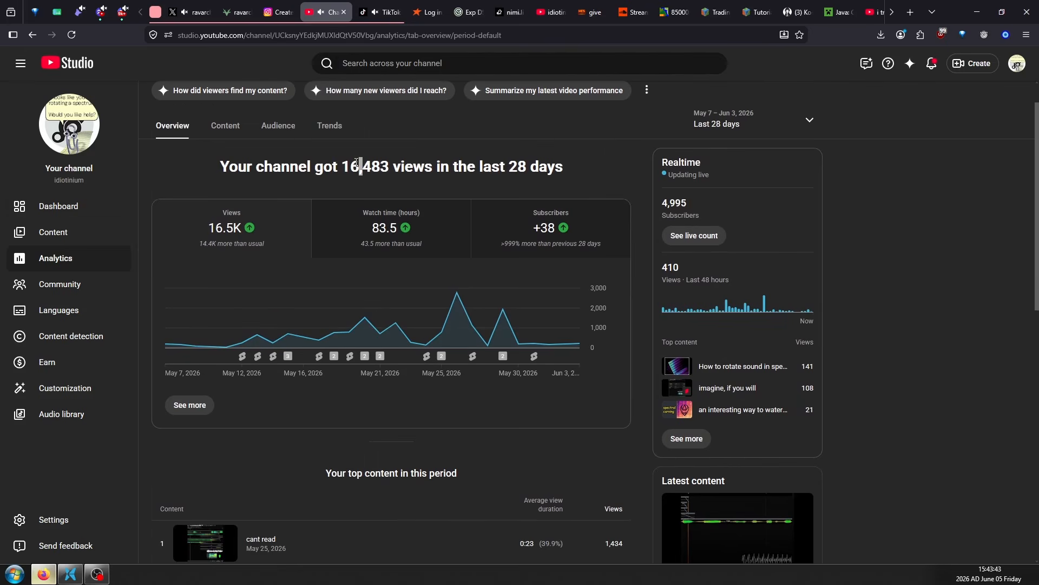
Take the channel's 28-day view count from the analytics overview and calculate log_2(16,483) and 16,483 - 2^14 with Google
double_click(374, 164)
key("ctrl+t")
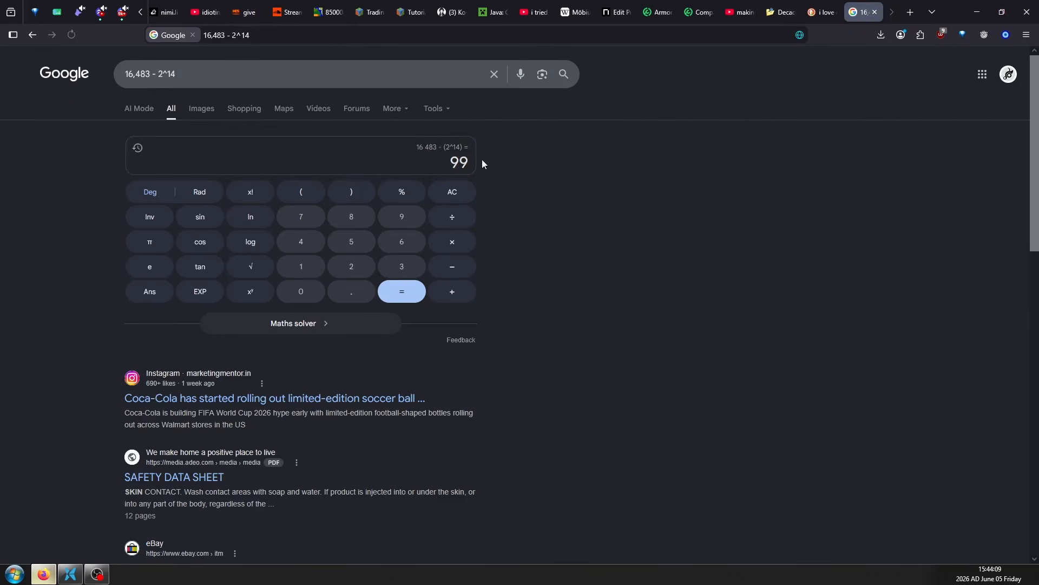
double_click(458, 161)
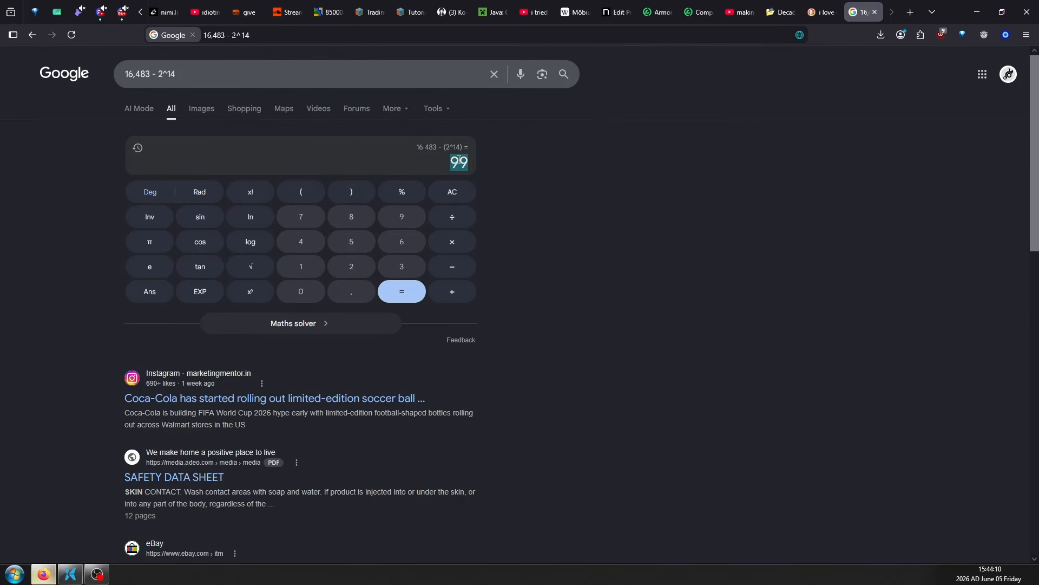
left_click(585, 194)
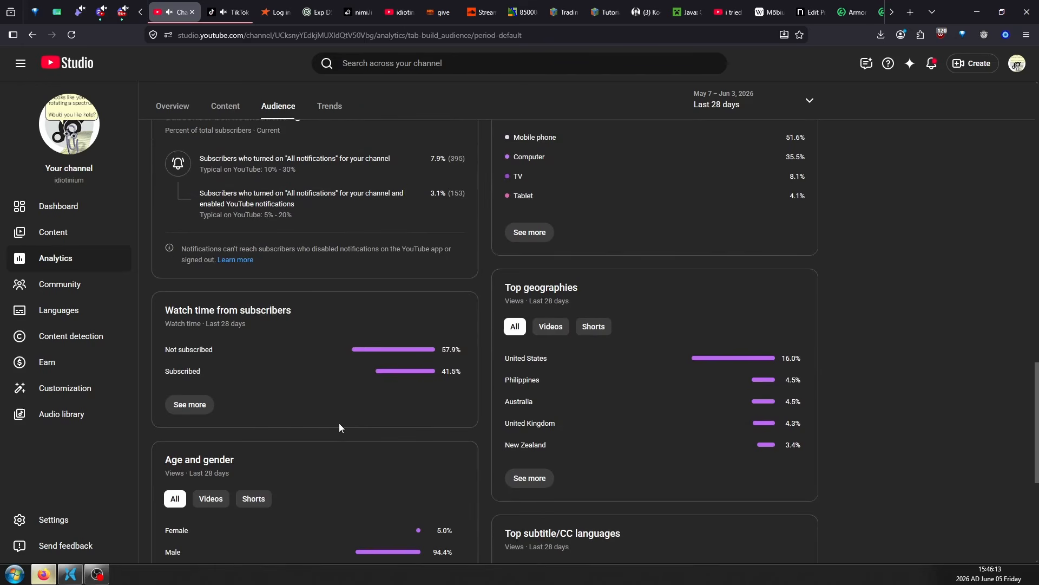
Examine the share of watch time from subscribers in the channel's audience analytics for the last 28 days
double_click(443, 373)
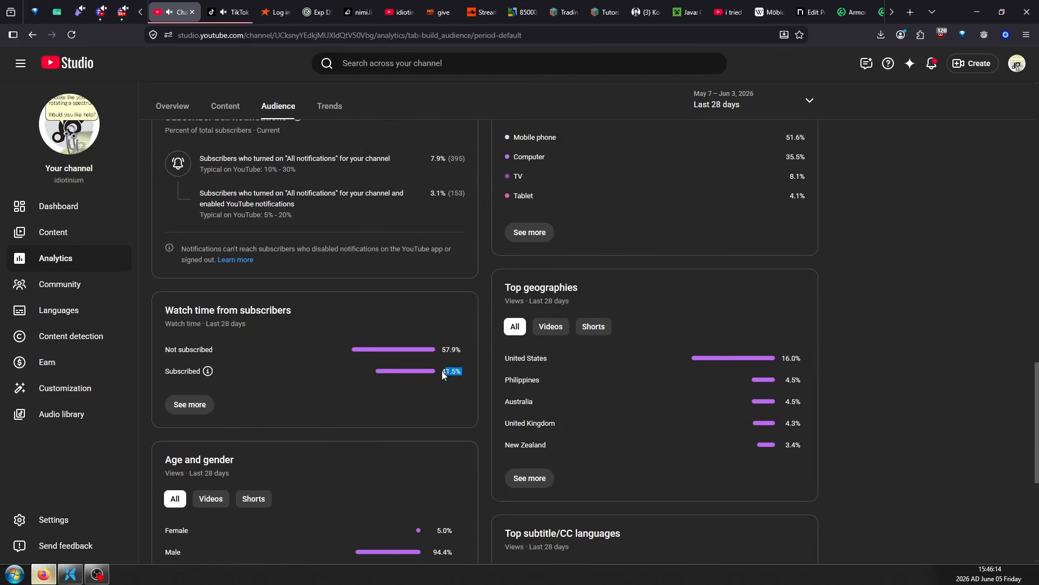
left_click(443, 419)
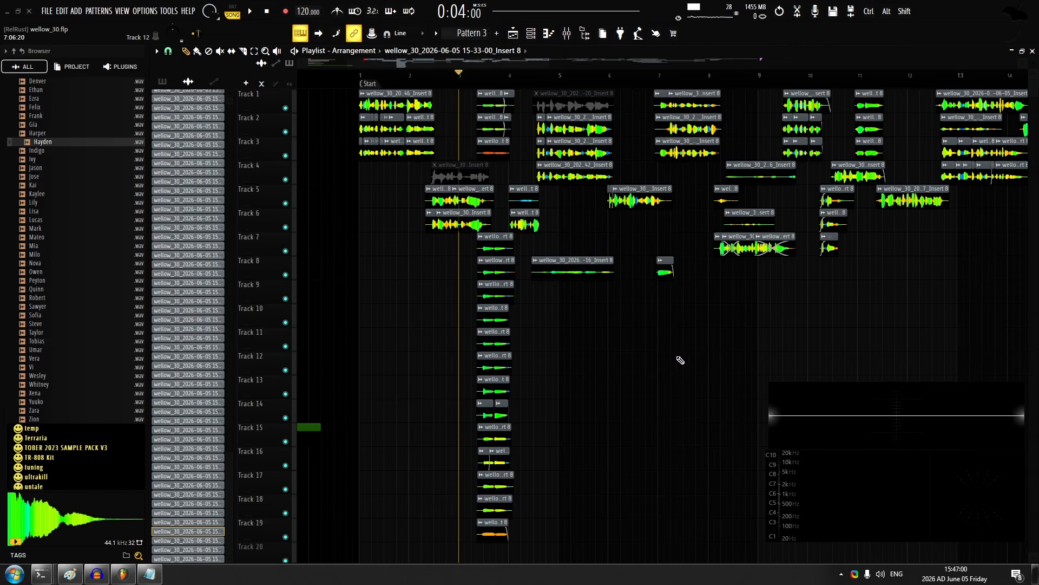
Select all the reamble WAV files in the fls12 folder, leaving out "creamble - genres.wav"
left_click(47, 11)
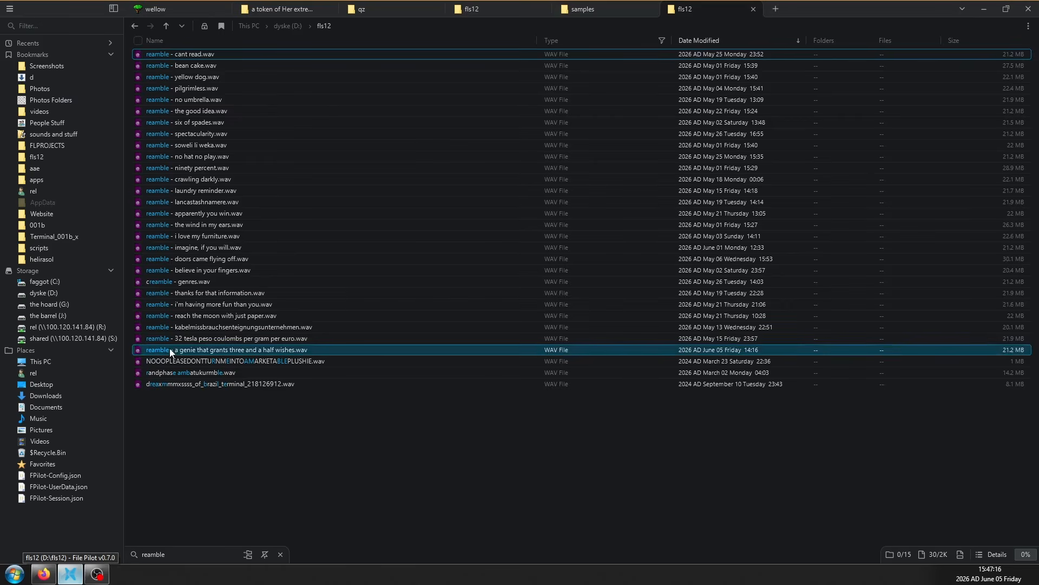
left_click(170, 349, "shift")
left_click(158, 282, "ctrl")
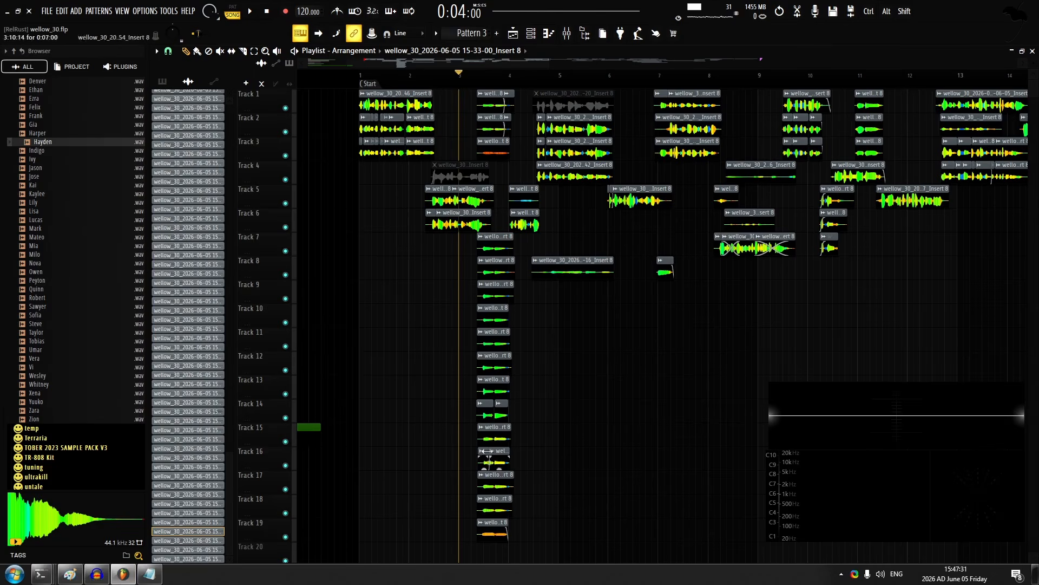
In FL Studio, start a new project from the Empty template and place each reamble WAV on its own playlist track
scroll(377, 281, "down", 3)
scroll(274, 139, "down", 5)
left_click(48, 11)
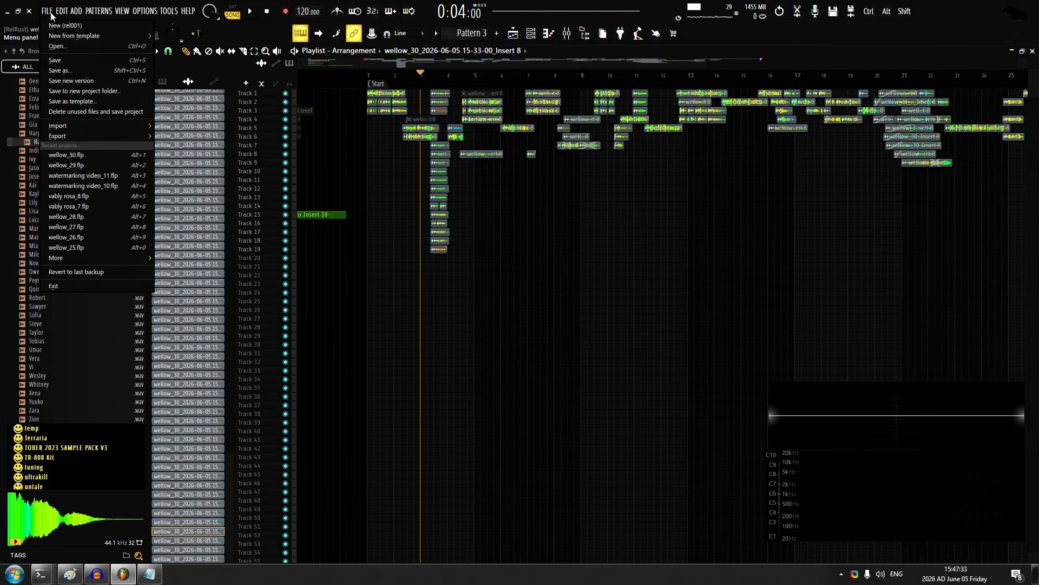
mouse_move(68, 38)
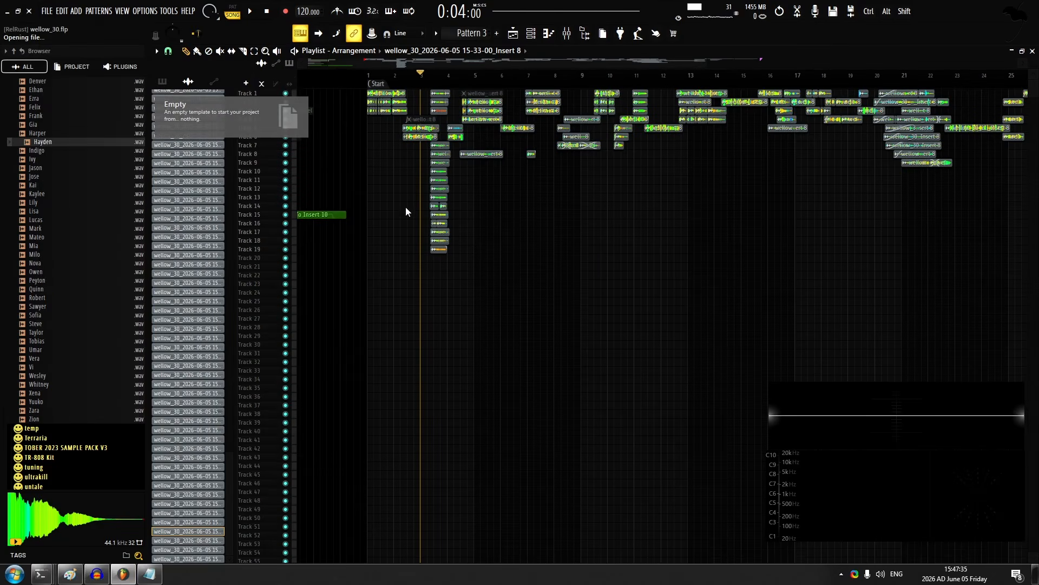
Play all the stacked reamble tracks together with auto-scrolling on, watch their waveforms up close, and stop playback
key("space")
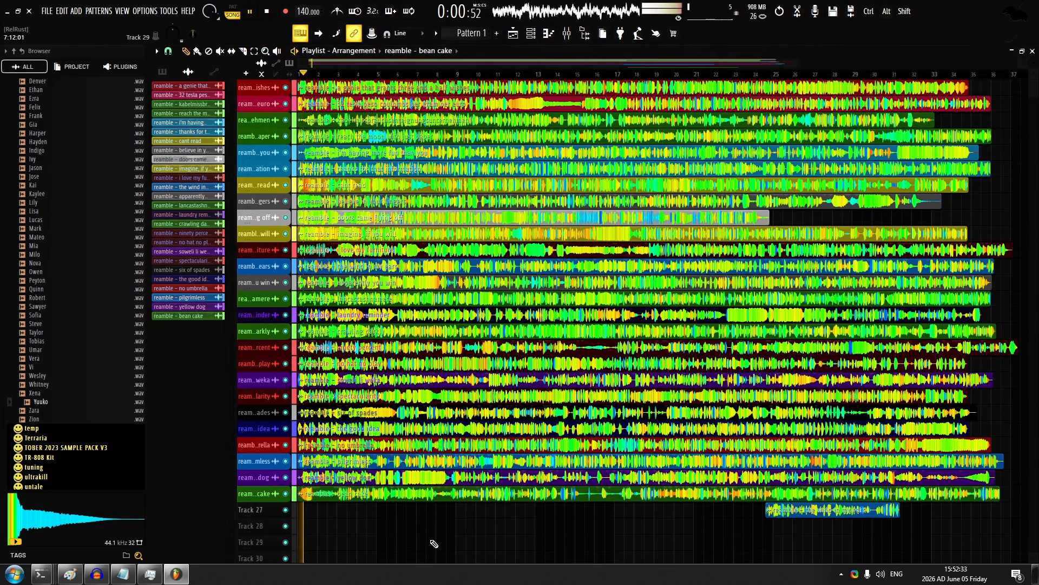
scroll(419, 540, "up", 5)
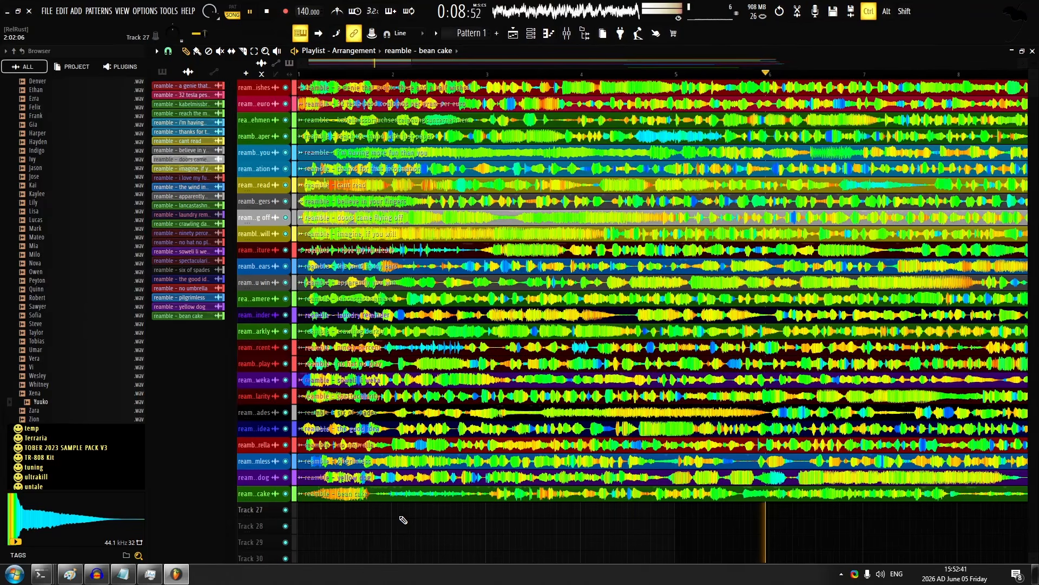
scroll(404, 520, "down", 2)
scroll(403, 519, "down", 6)
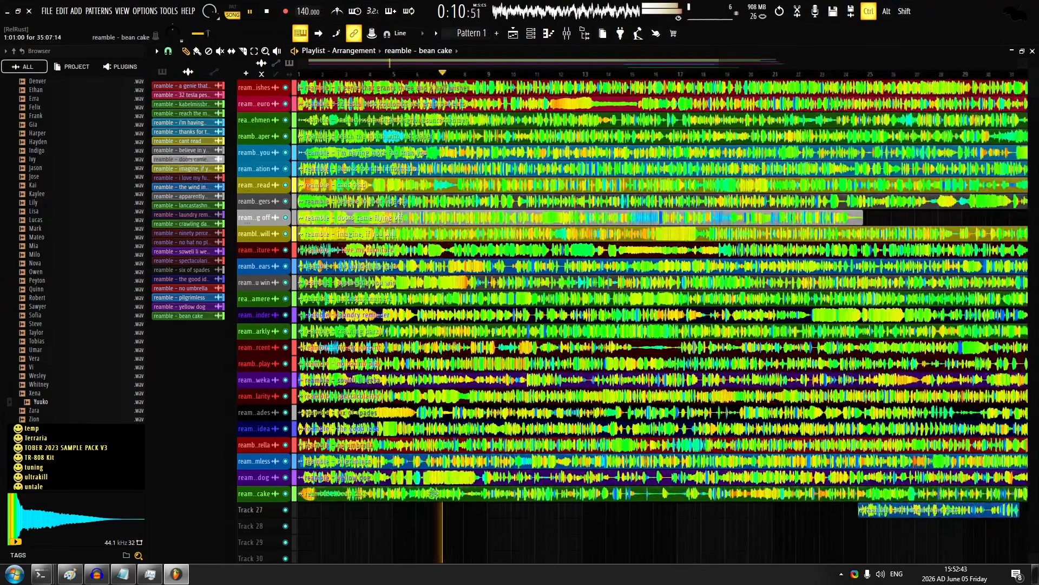
scroll(421, 308, "up", 6)
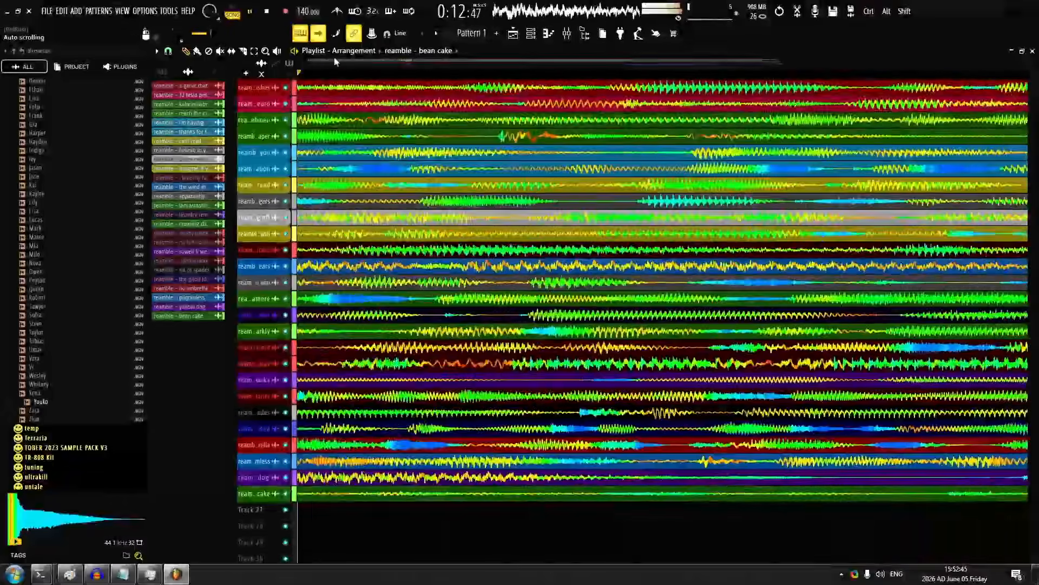
scroll(384, 252, "down", 2)
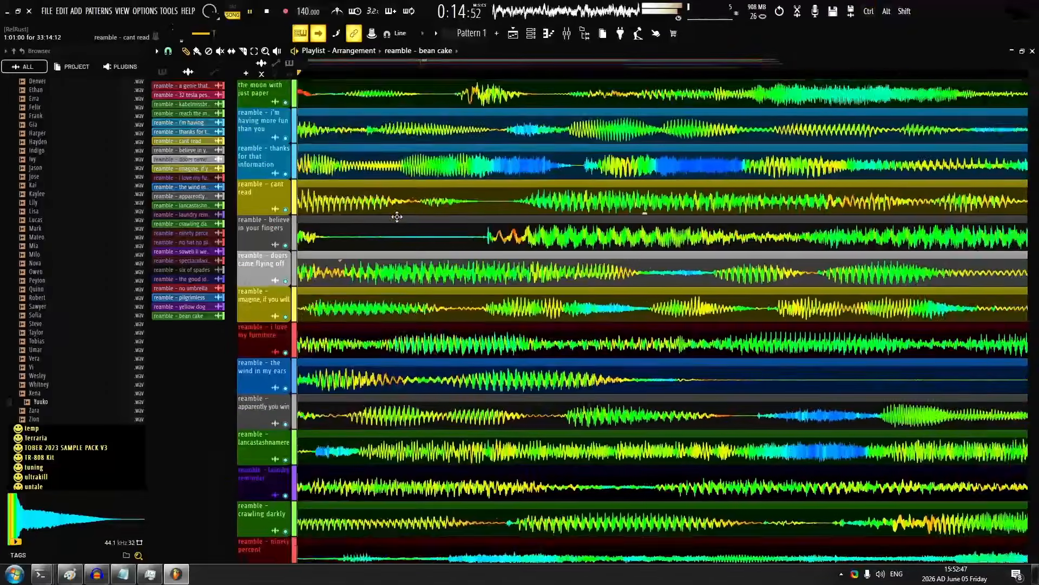
scroll(397, 216, "down", 5)
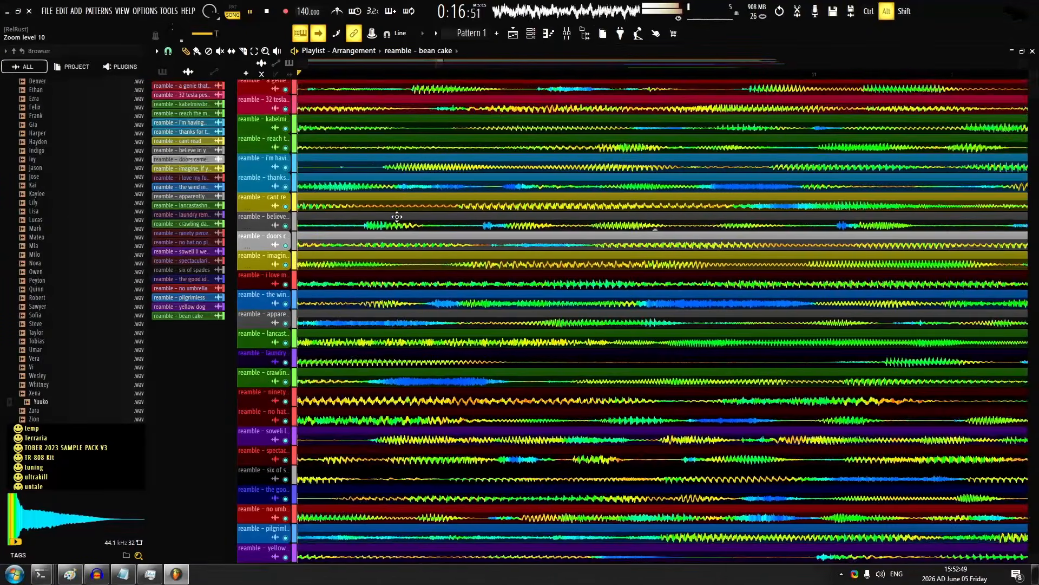
scroll(397, 216, "up", 2)
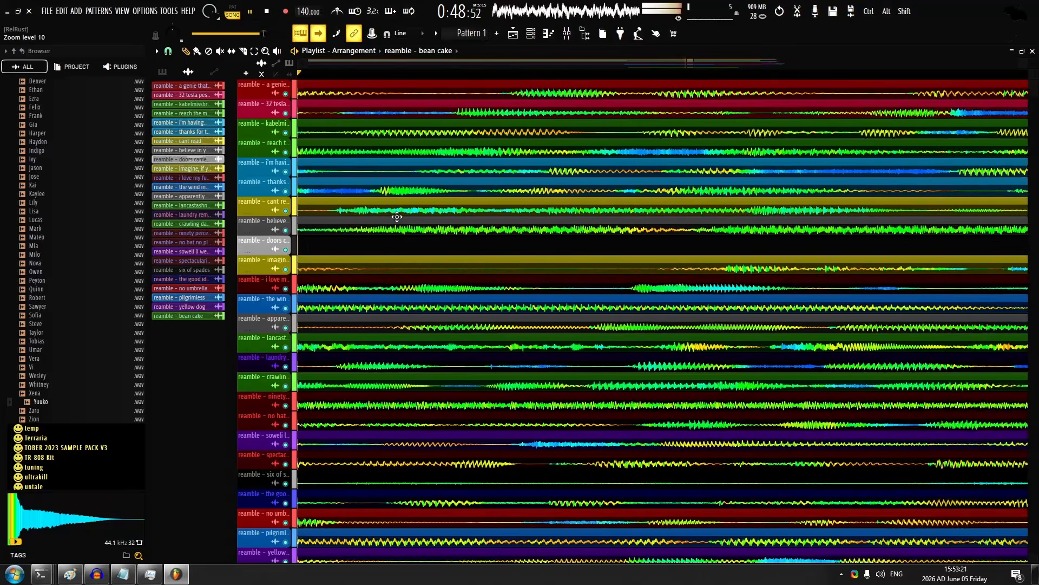
key("space")
Open the file commands for the project holding the stacked reamble tracks
scroll(489, 277, "down", 10)
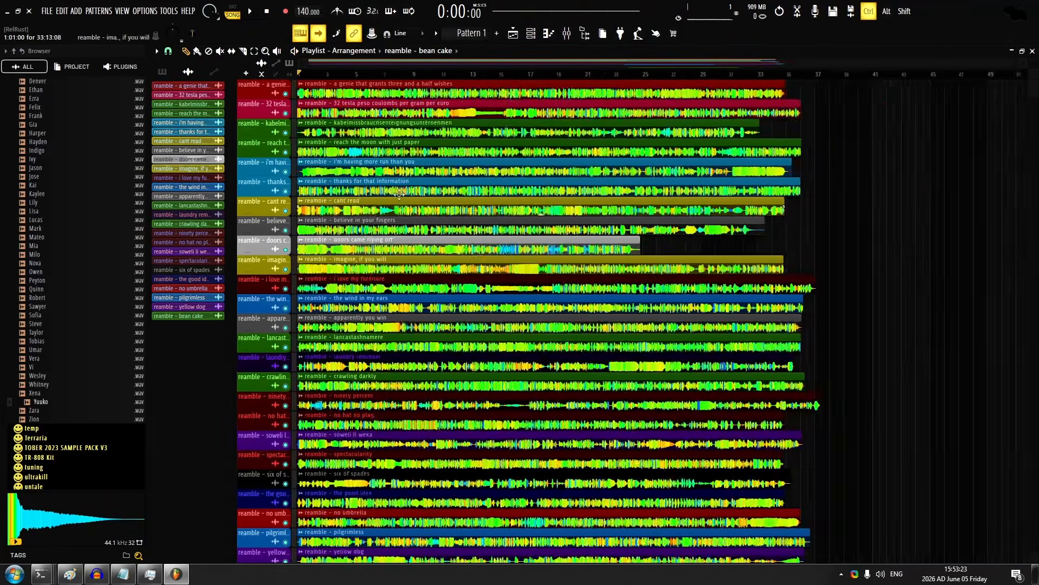
scroll(489, 276, "down", 5)
left_click(46, 11)
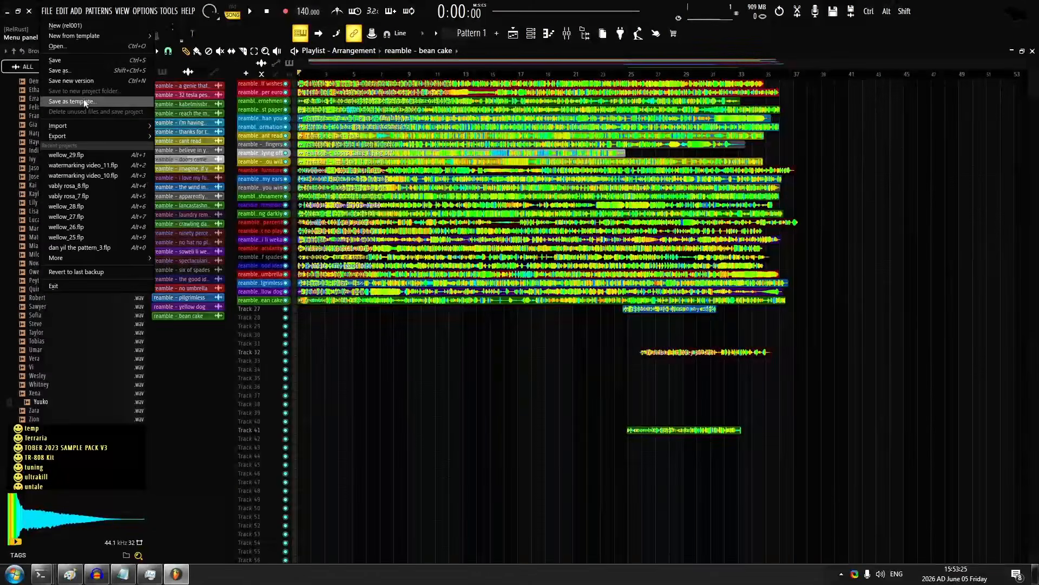